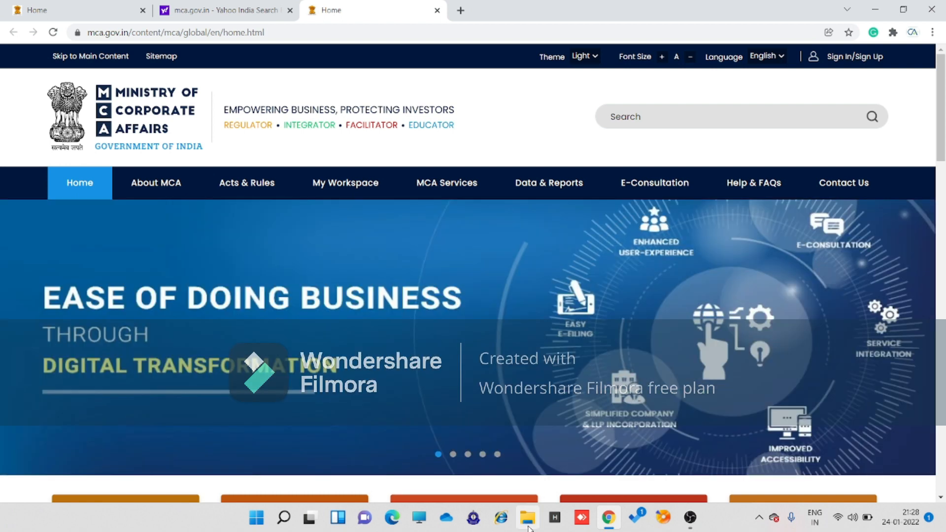
Switch from the MCA home page in Chrome to the File Explorer window at Quick access.
left_click(528, 517)
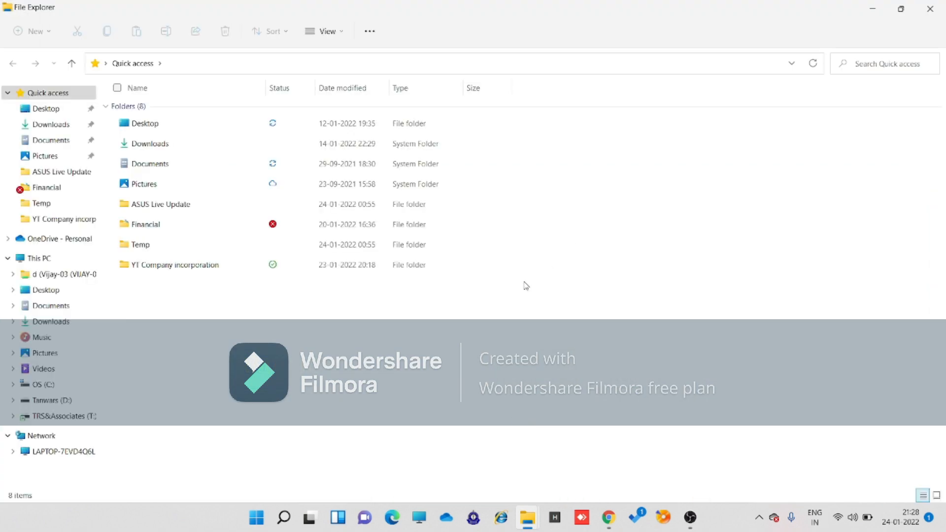
Open 'Checklist for incorporation of company.xlsx' from the YT Company incorporation folder in Excel.
double_click(225, 266)
double_click(236, 154)
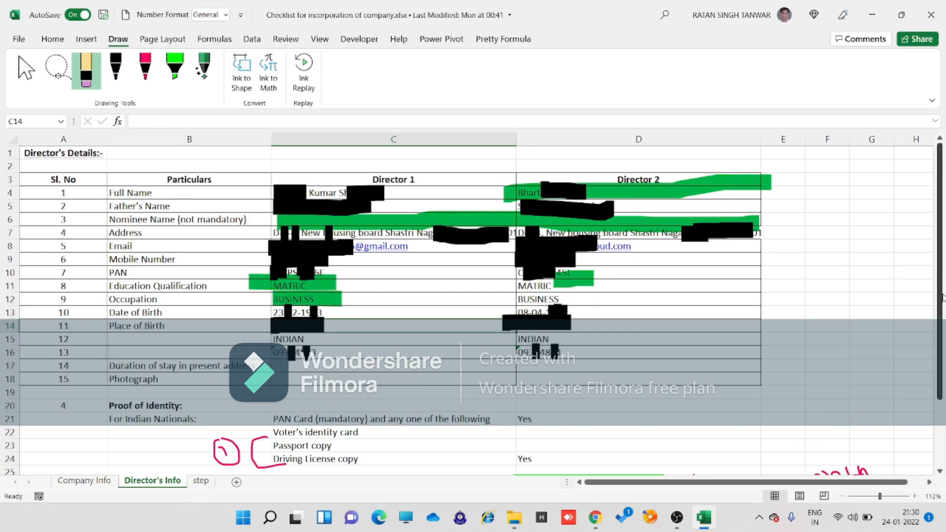
Erase the green highlights and black scribbles on Director's Info, then show the Company Info sheet.
scroll(367, 423, "down", 2)
mouse_move(170, 430)
left_mouse_down()
mouse_move(299, 426)
mouse_move(207, 414)
left_mouse_up()
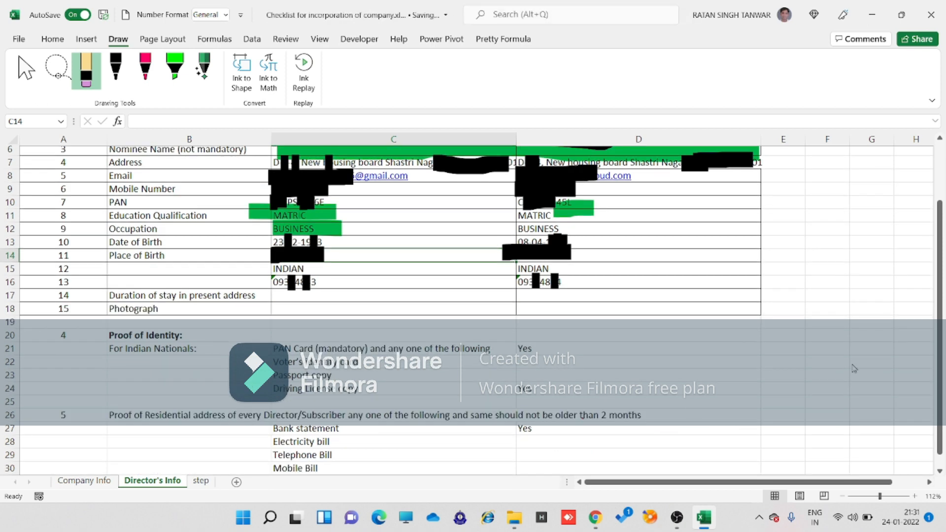
left_click_drag(941, 388, 935, 321)
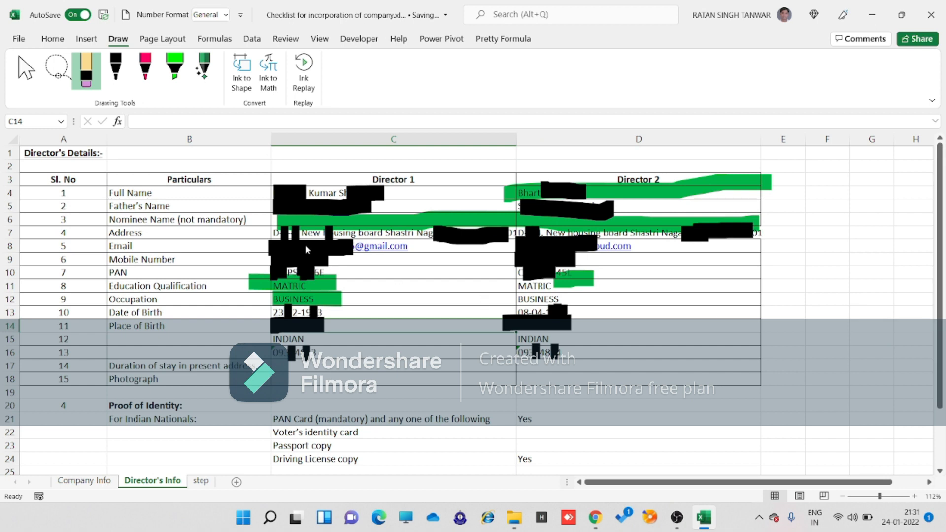
left_click(279, 223)
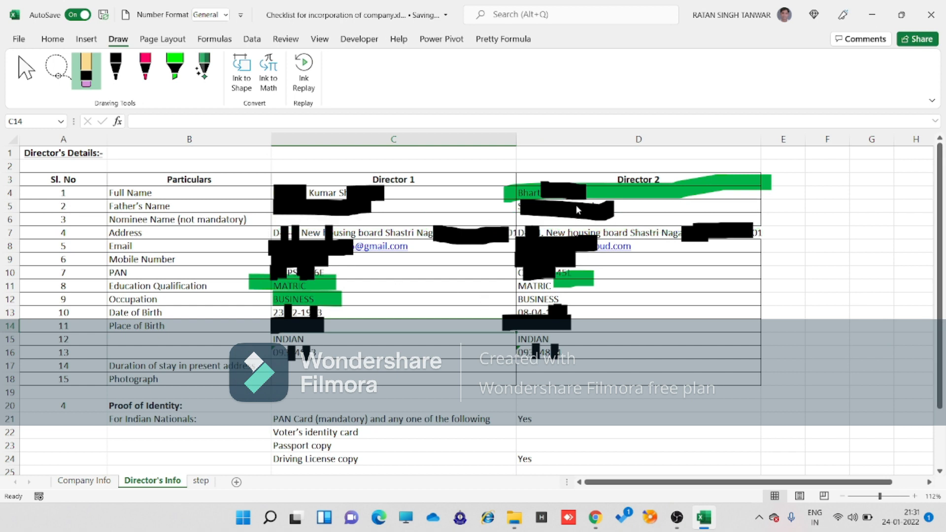
left_click(557, 217)
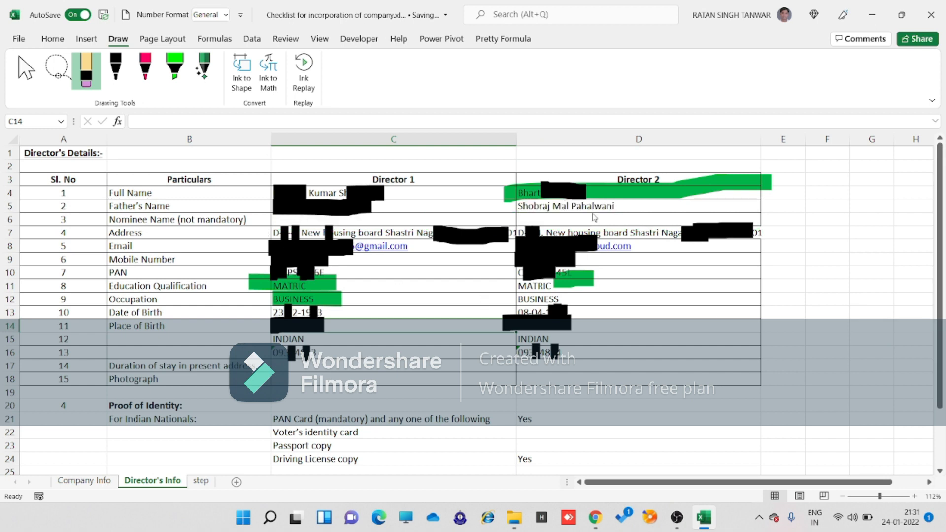
left_click(558, 194)
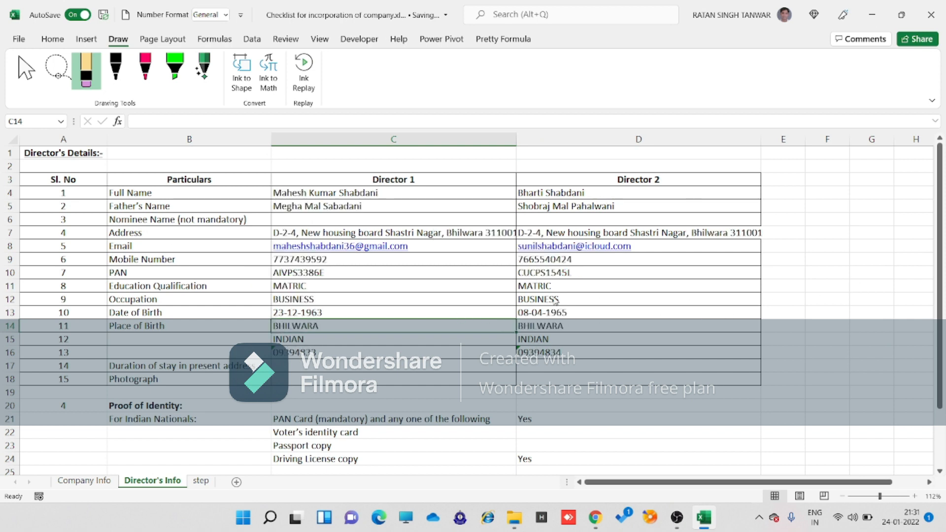
left_click(93, 480)
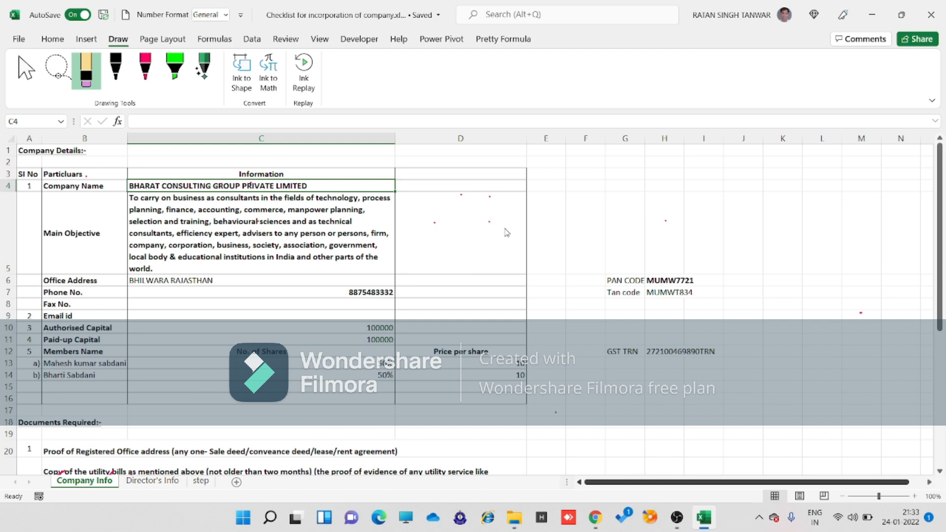
Check the Main Objective and office address cells, then erase the red circle around 'NOC from landlord'.
key("Down")
key("Left")
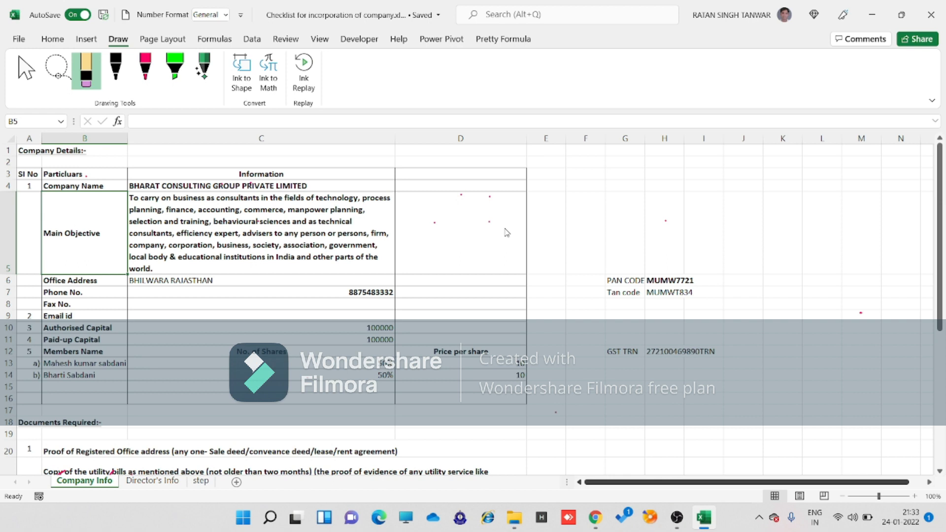
key("Down")
key("Right")
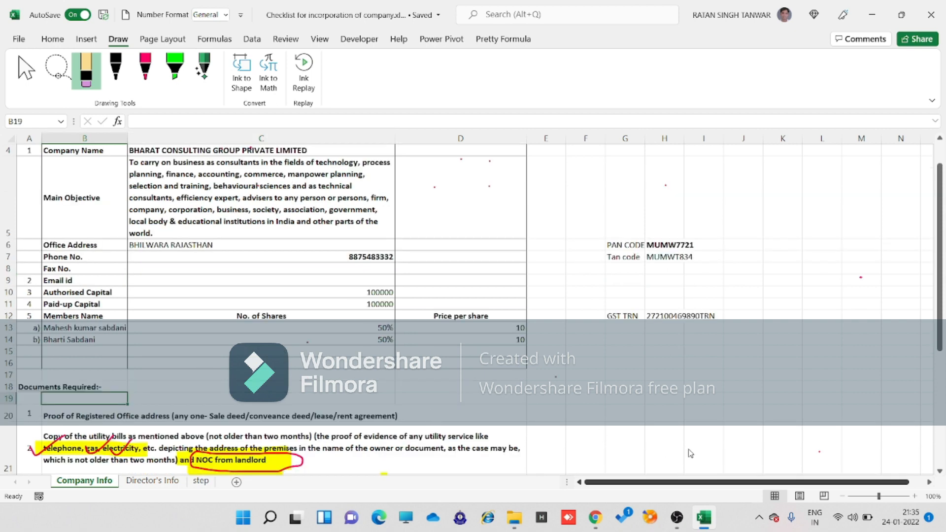
scroll(344, 378, "down", 2)
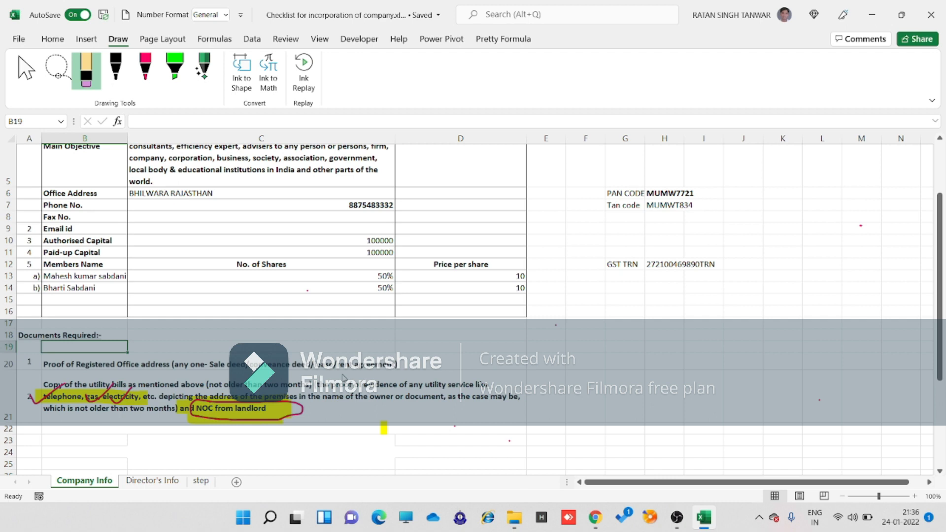
left_click(303, 418)
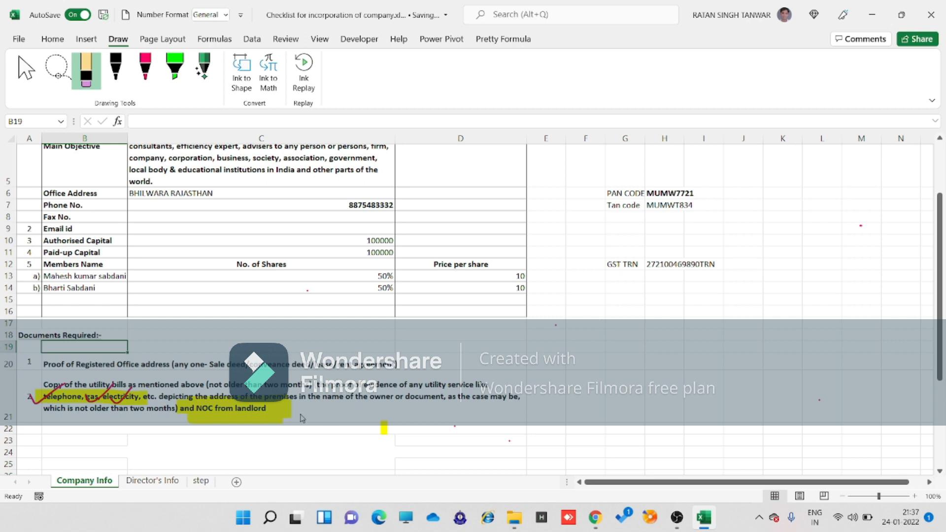
left_click_drag(944, 366, 942, 311)
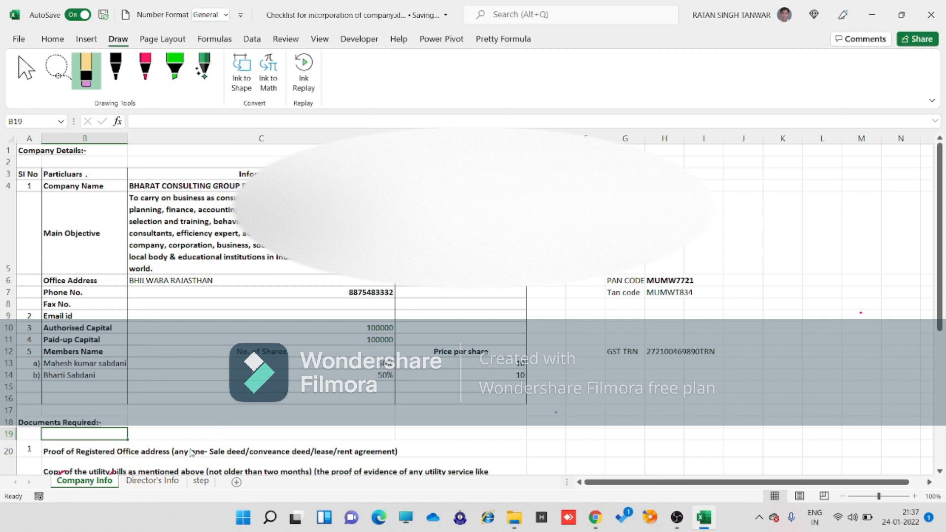
Show the Director's Info sheet and scroll through the directors' table and Proof of Identity section.
left_click(152, 481)
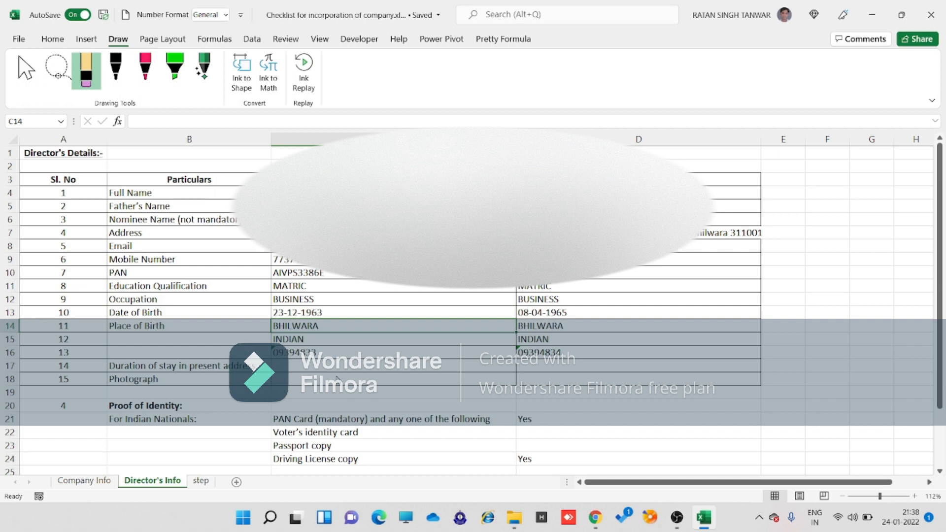
scroll(671, 403, "down", 2)
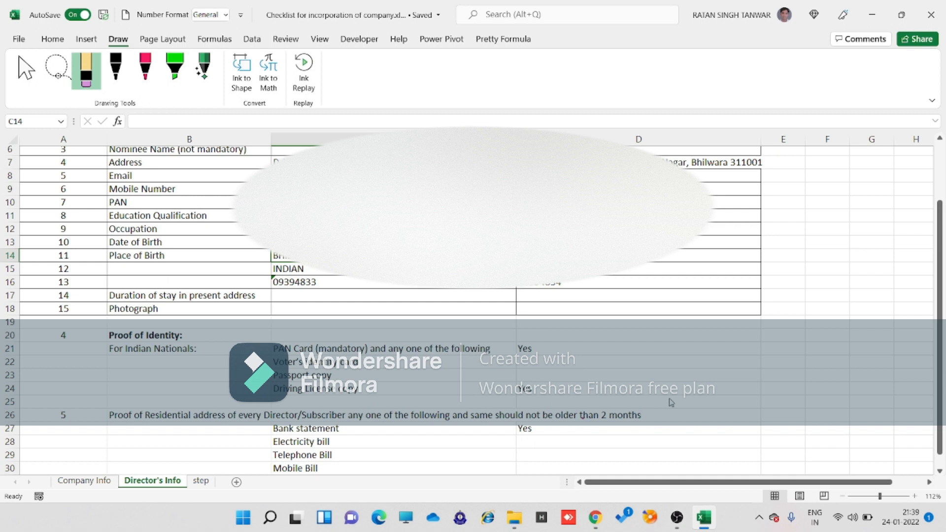
Open Form DIR-2 anil.docx in Word from the YT Company incorporation folder.
key("ctrl+Page_Down")
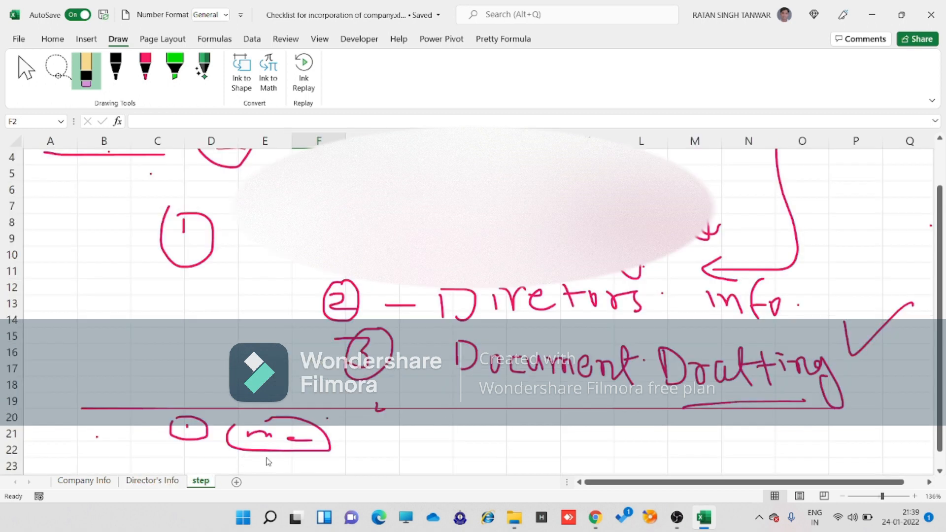
key("alt+Tab")
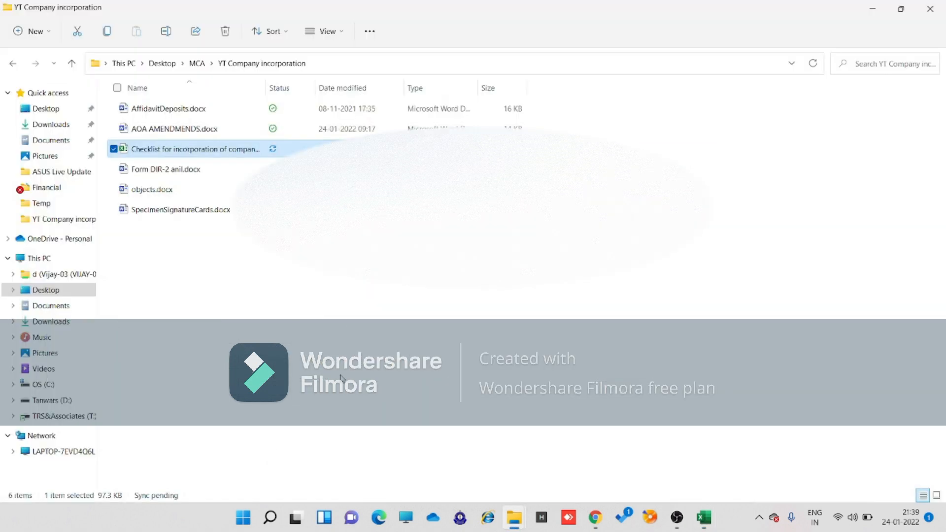
key("Down")
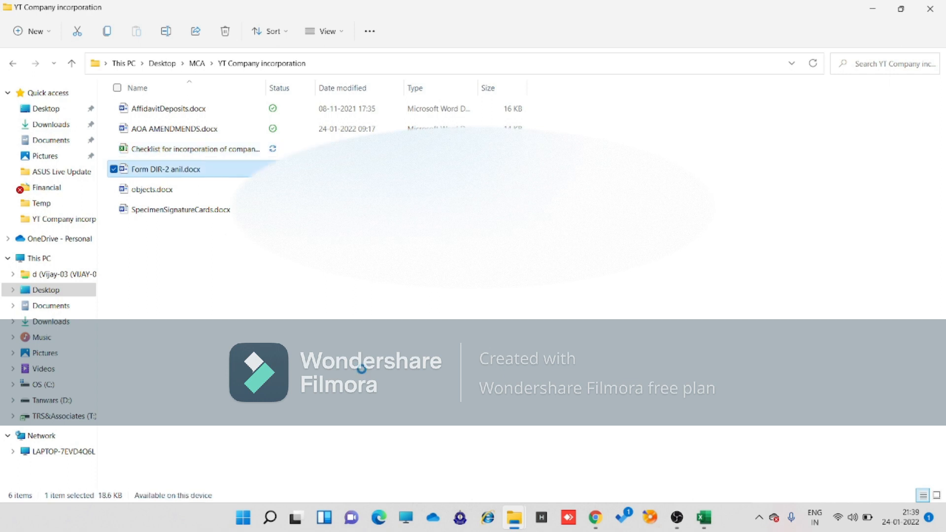
key("Return")
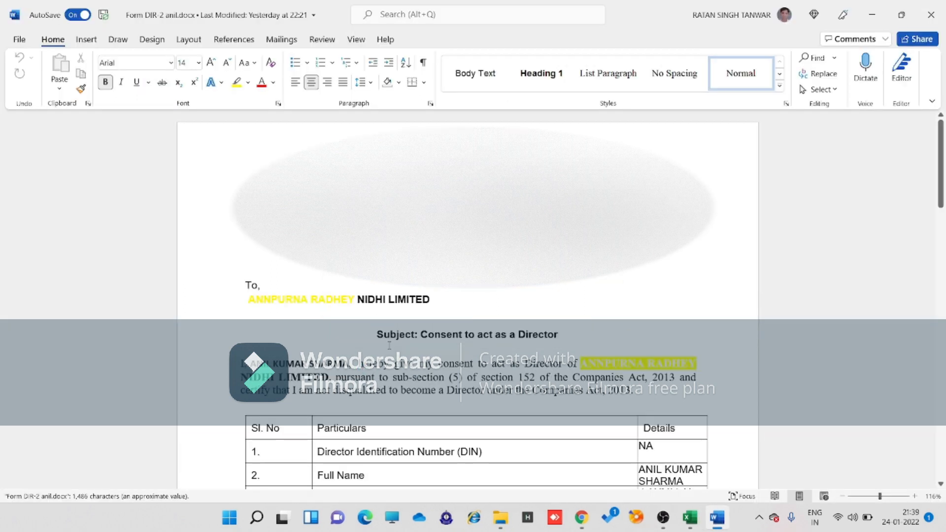
Scroll the DIR-2 consent form to the Declaration and select 'been convicted' in its first line.
left_click_drag(942, 175, 942, 186)
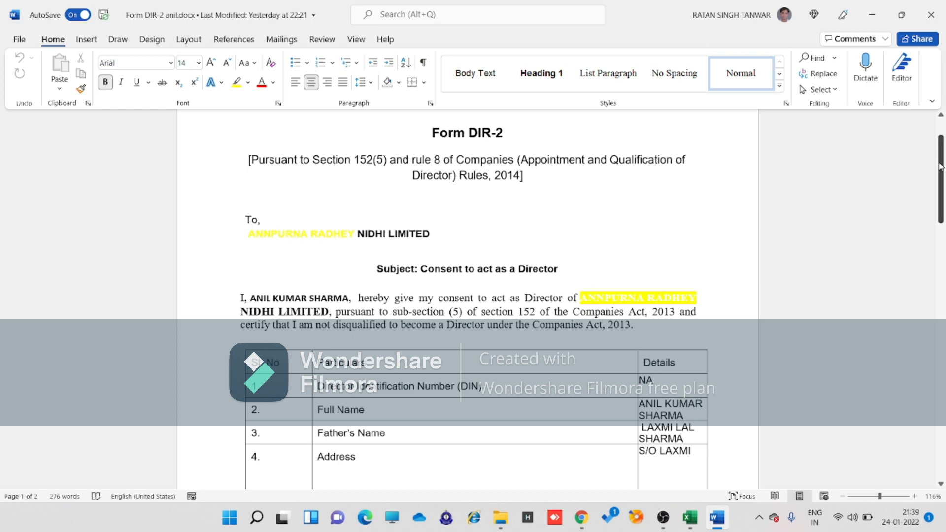
left_click_drag(943, 168, 940, 369)
scroll(758, 362, "down", 1)
scroll(897, 358, "up", 3)
scroll(897, 358, "up", 3)
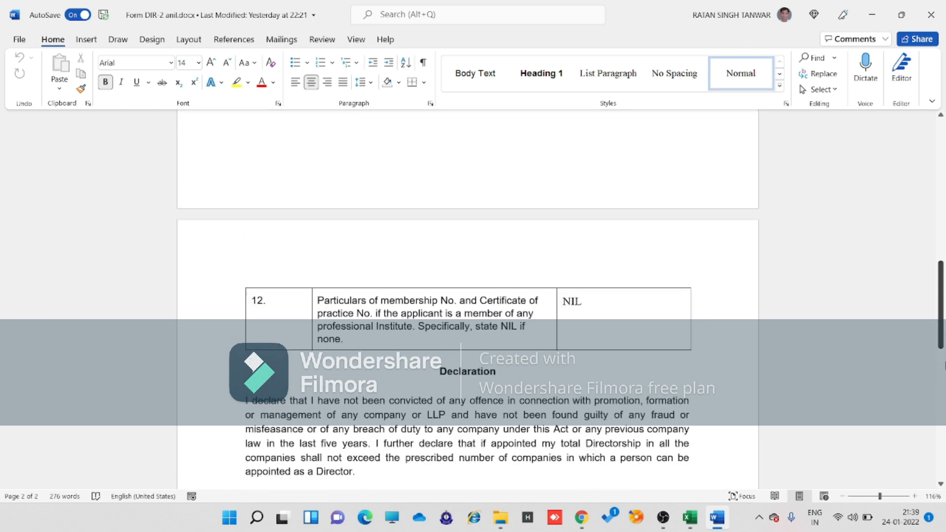
mouse_move(942, 318)
left_mouse_down()
mouse_move(943, 276)
mouse_move(939, 336)
left_mouse_up()
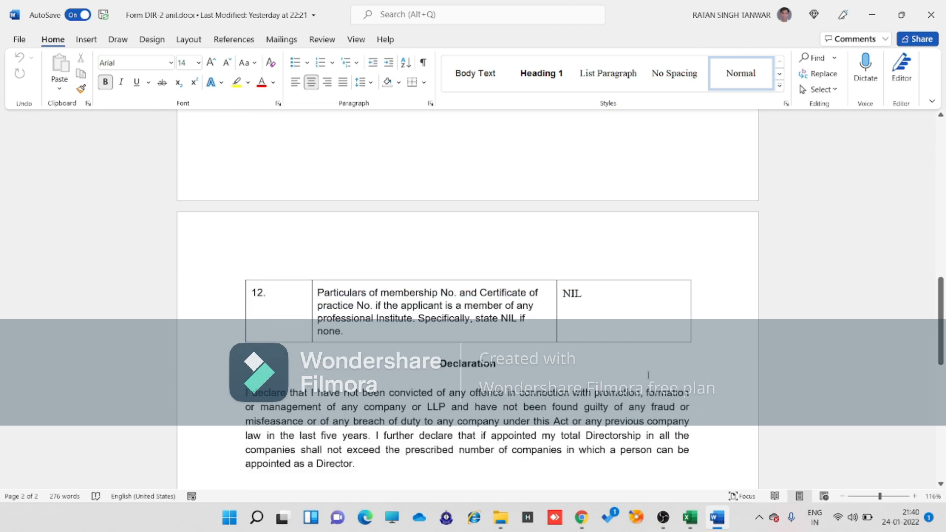
left_click_drag(344, 393, 574, 393)
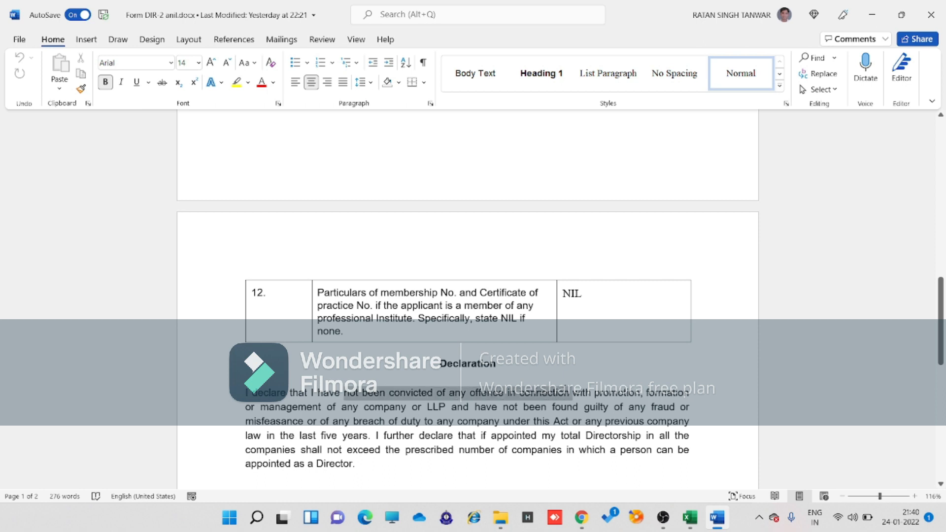
left_click_drag(363, 393, 426, 392)
left_click(470, 405)
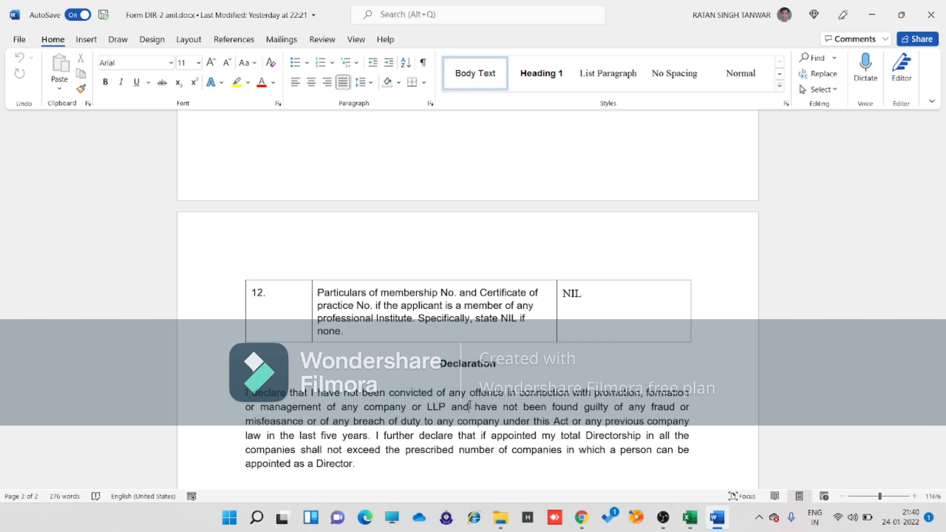
Scroll back through the consent form and select the opening words of the Declaration.
scroll(470, 405, "up", 10)
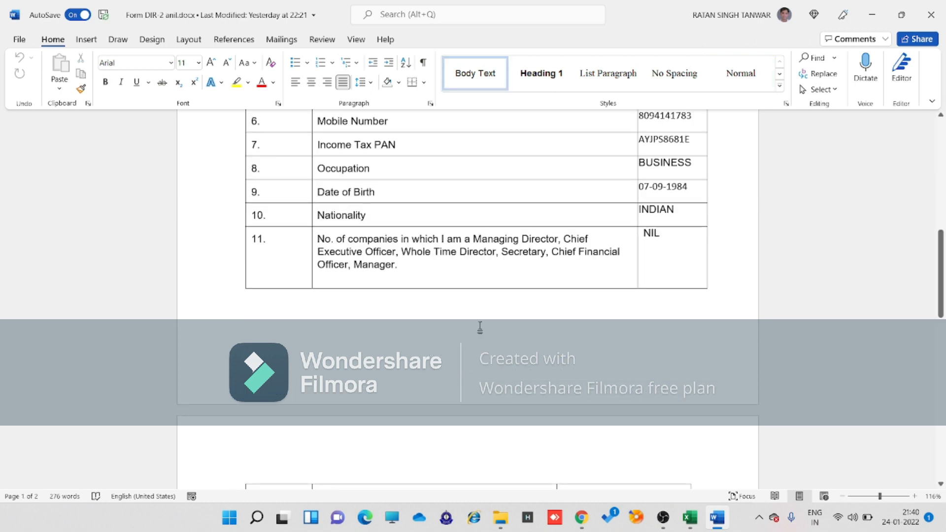
scroll(481, 326, "up", 2)
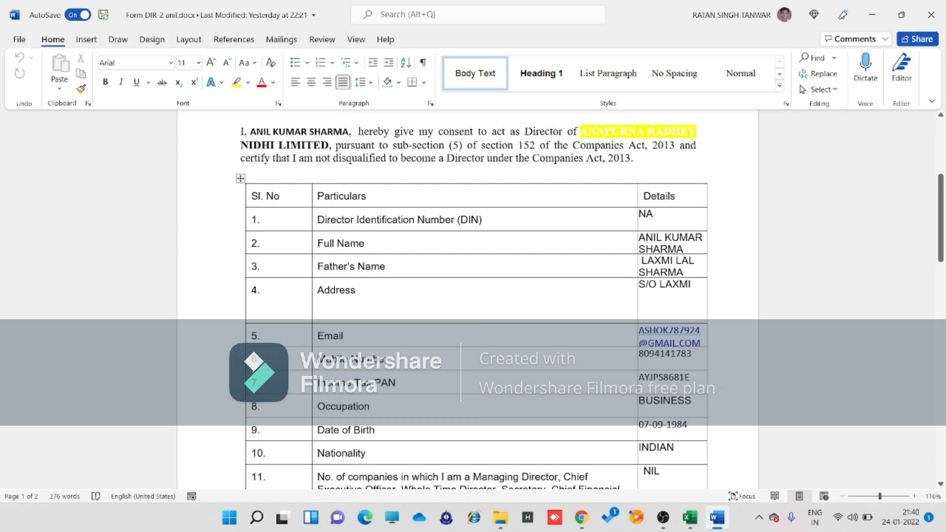
scroll(482, 343, "down", 4)
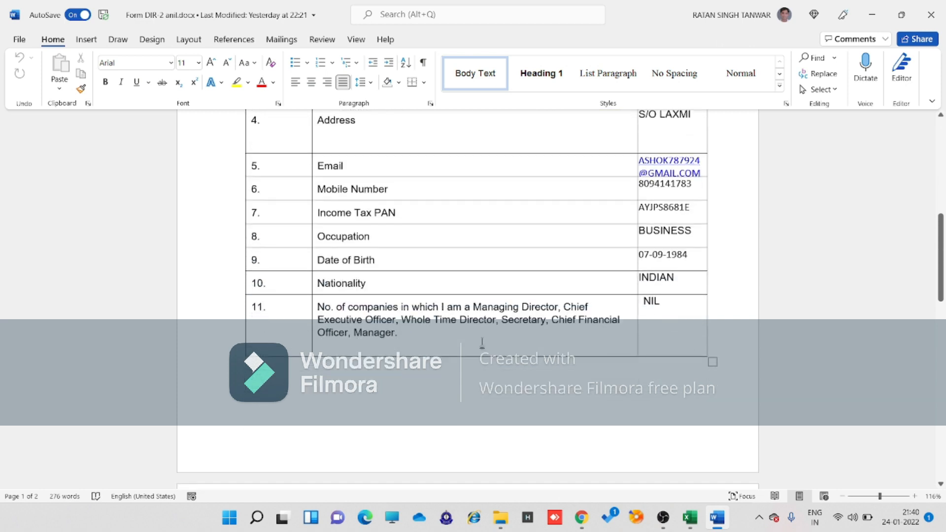
scroll(482, 343, "down", 5)
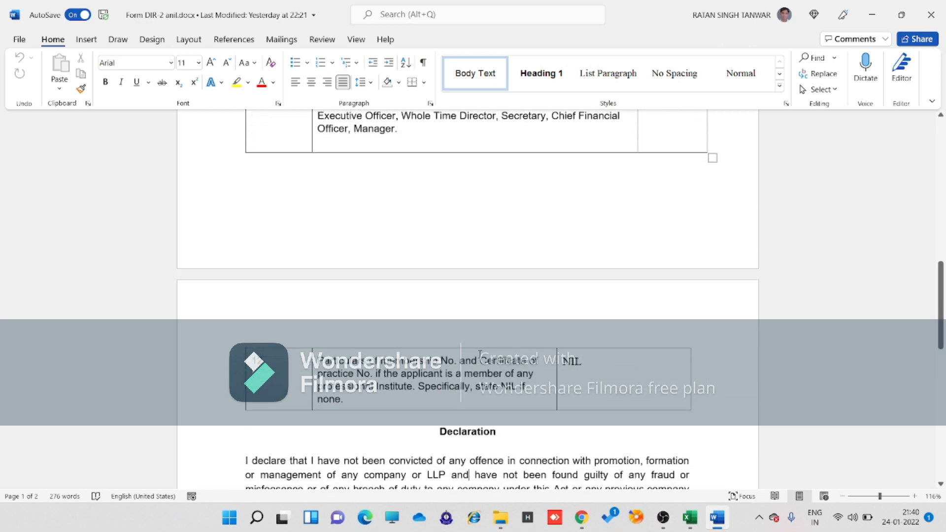
scroll(479, 355, "up", 3)
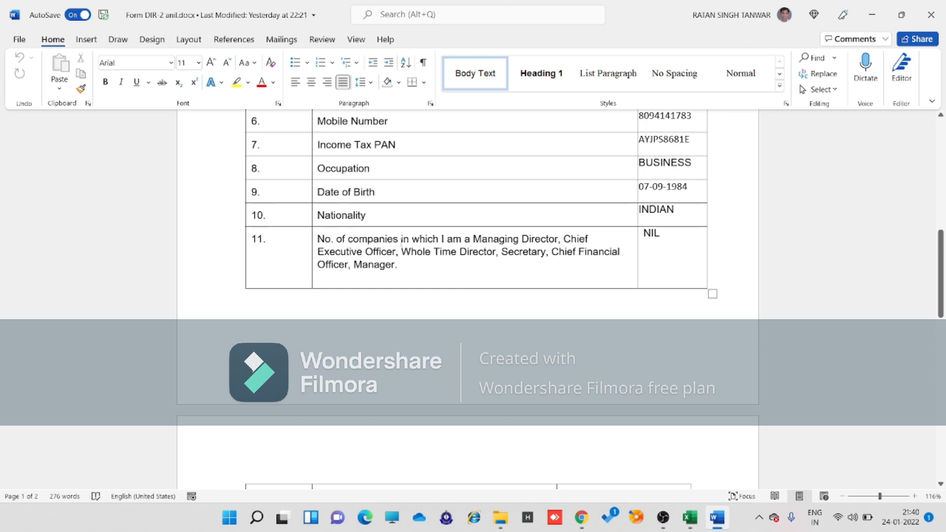
scroll(402, 243, "down", 3)
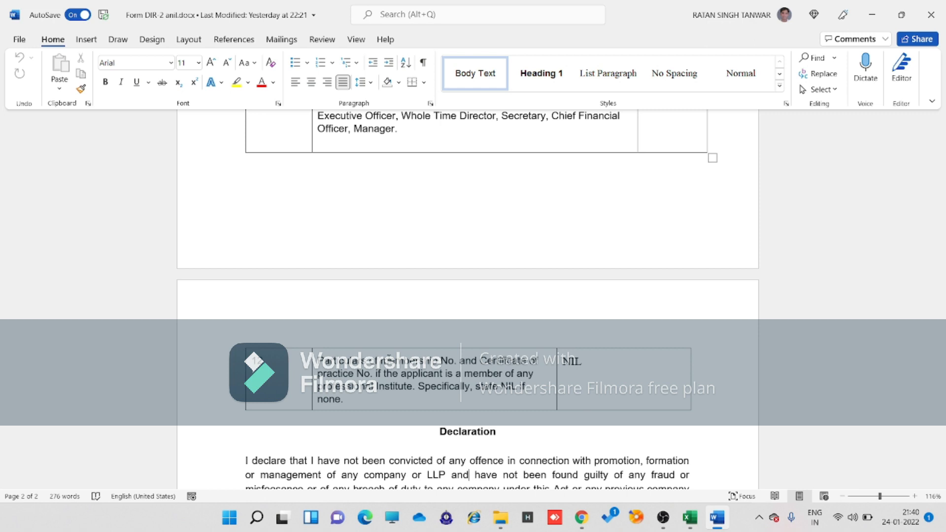
scroll(302, 320, "down", 4)
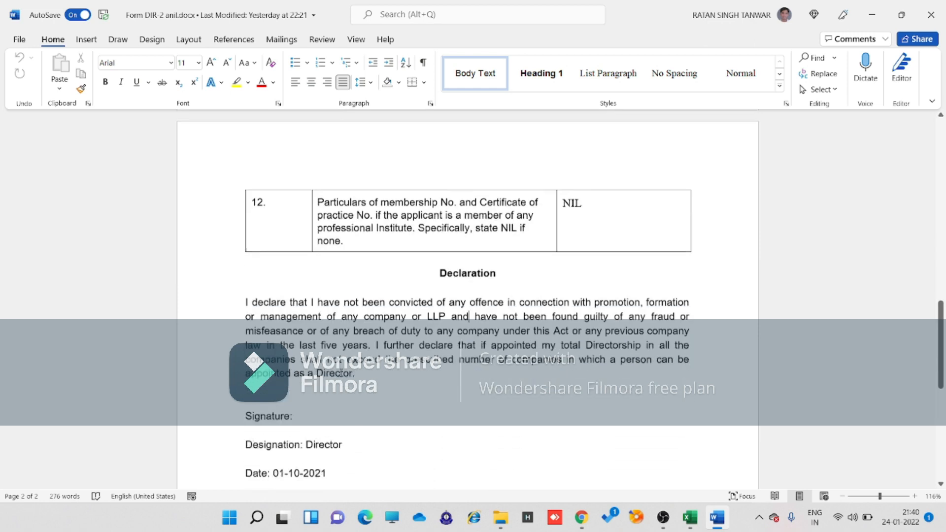
left_click_drag(252, 291, 573, 293)
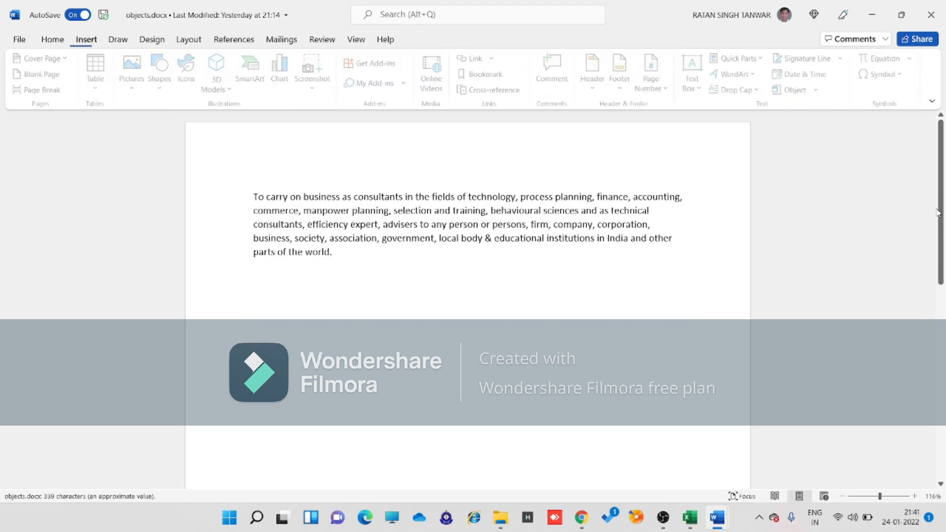
Open SpecimenSignatureCards.docx from the incorporation folder to view the EPF specimen signature card.
key("Right")
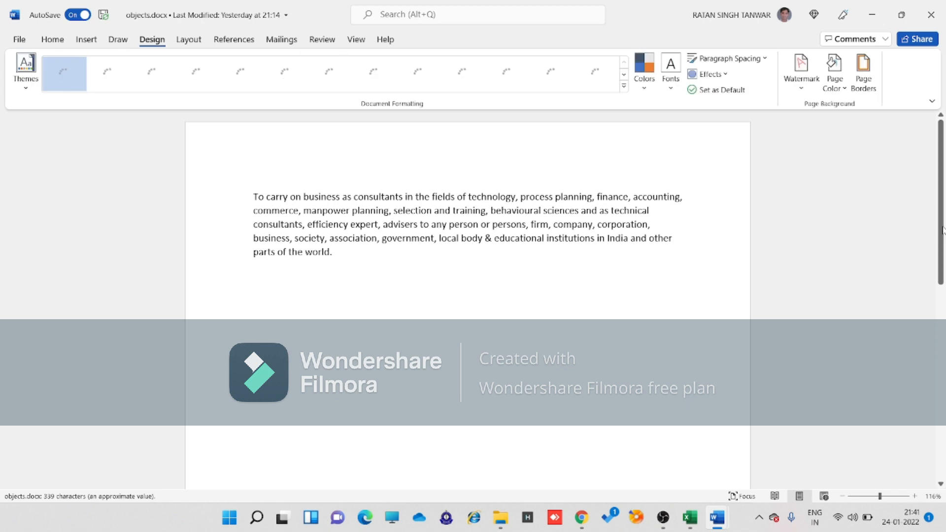
scroll(944, 230, "down", 4)
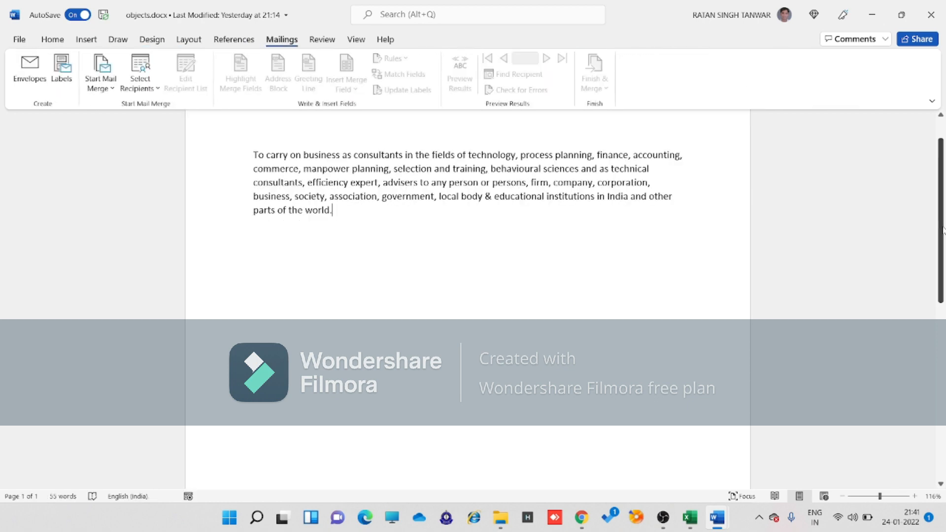
key("alt+Tab")
key("Down")
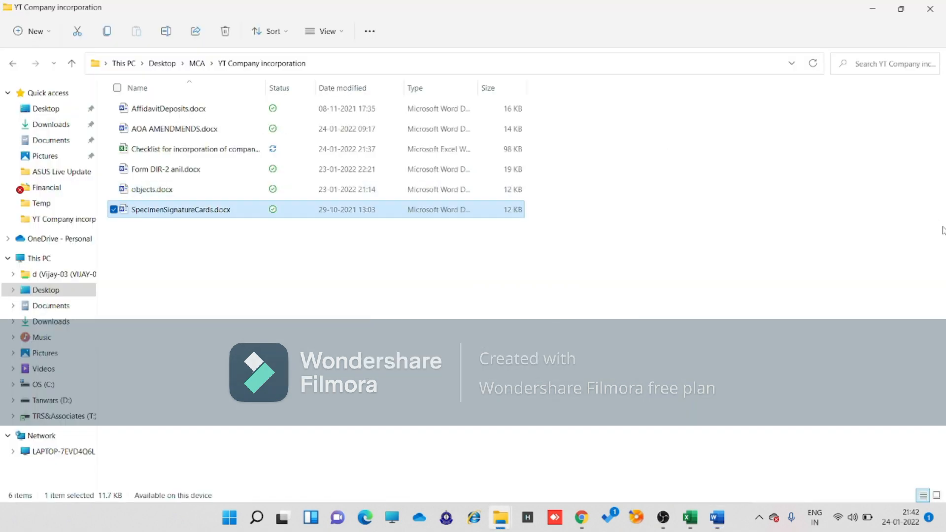
key("alt+Tab")
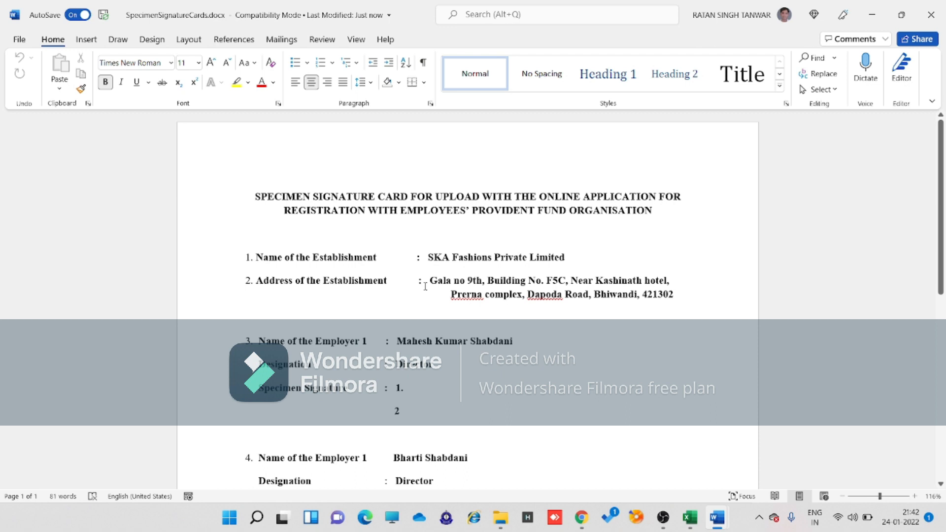
Minimize the specimen signature card, Form DIR-2 and File Explorer to reveal AffidavitDeposits.docx.
scroll(451, 290, "down", 5)
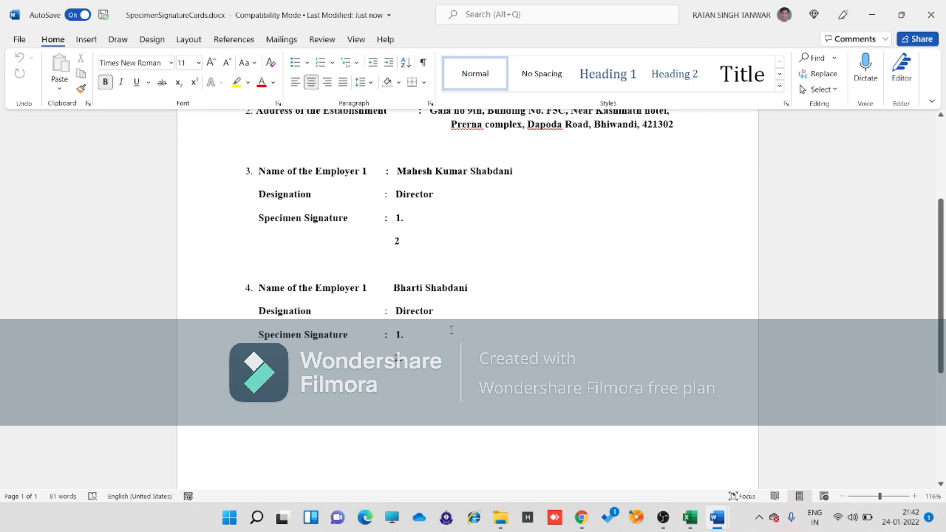
scroll(452, 330, "up", 5)
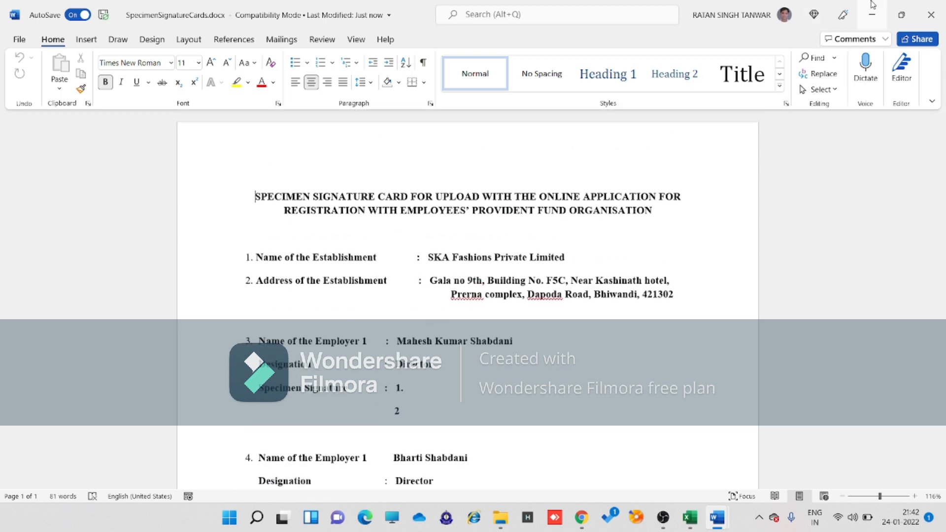
left_click(872, 14)
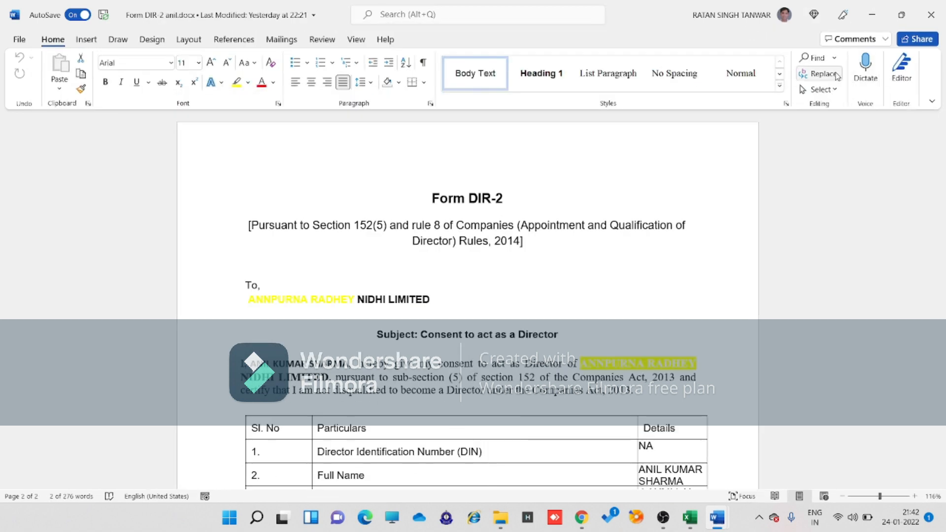
left_click(870, 14)
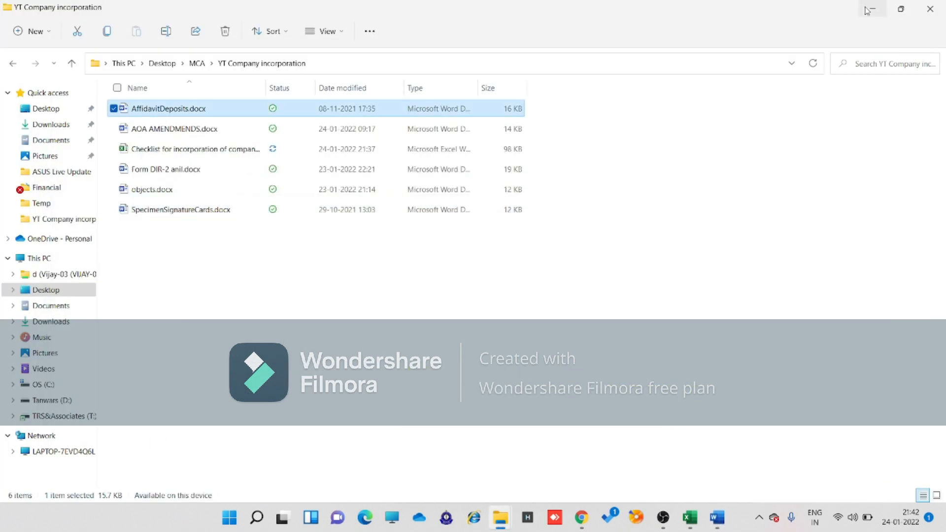
left_click(870, 10)
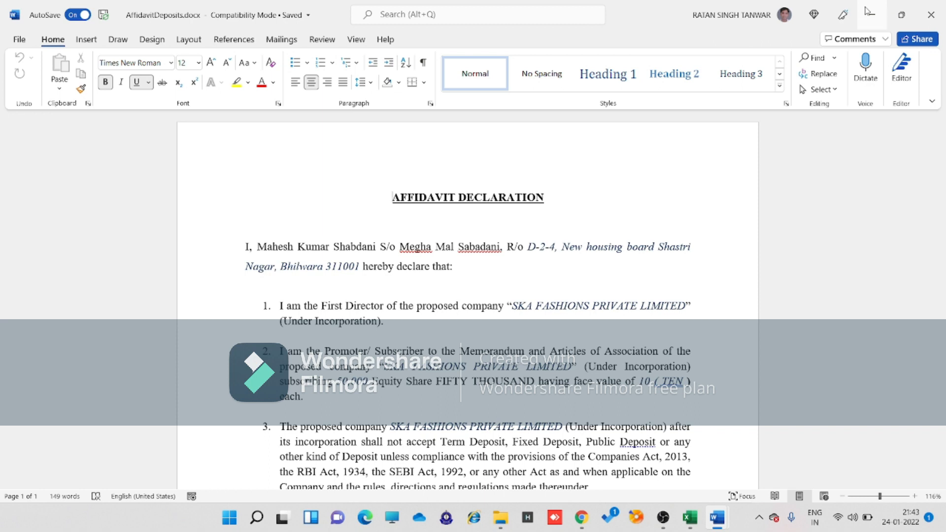
Select the deposit-compliance wording in affidavit item 3, then minimize Word to show the folder.
scroll(468, 296, "down", 3)
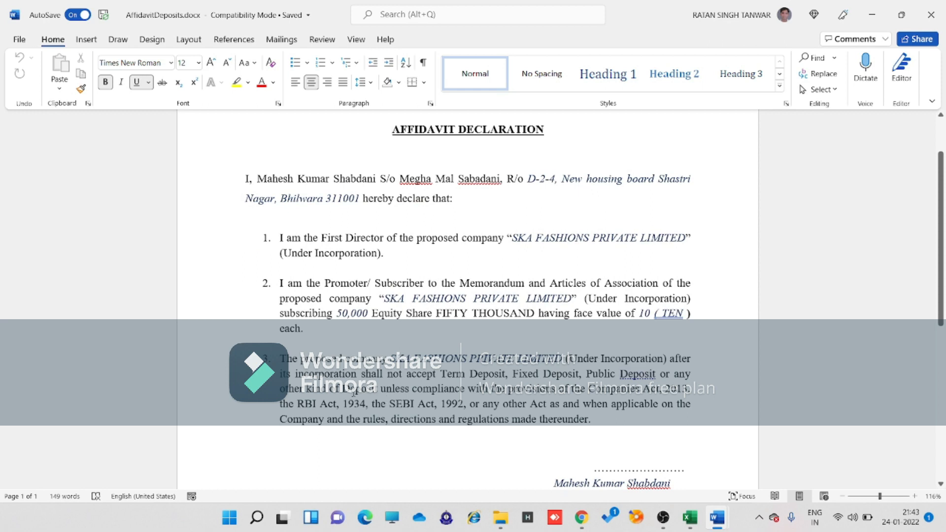
left_click_drag(299, 377, 695, 375)
left_click_drag(281, 391, 690, 390)
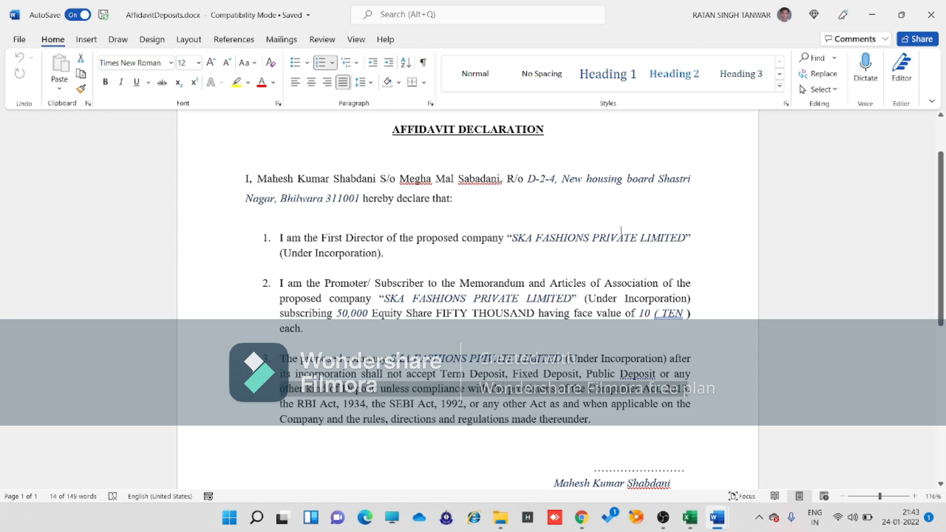
left_click(877, 9)
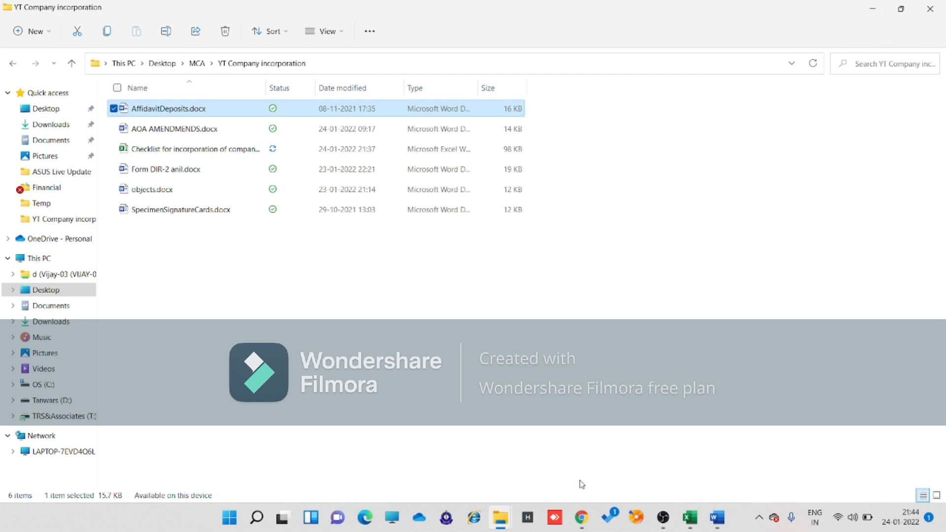
Bring the MCA website forward in Chrome and open its Sign In/Sign Up page.
left_click(581, 518)
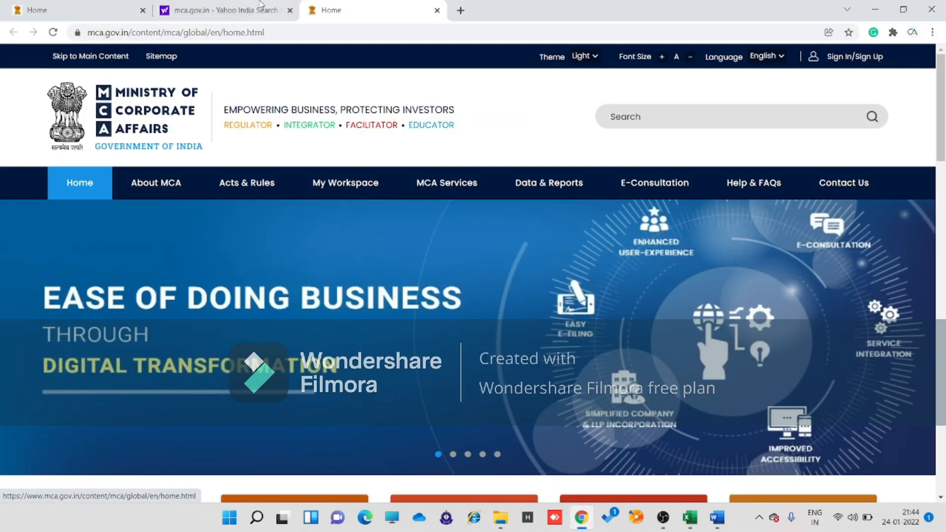
left_click(232, 10)
left_click(349, 10)
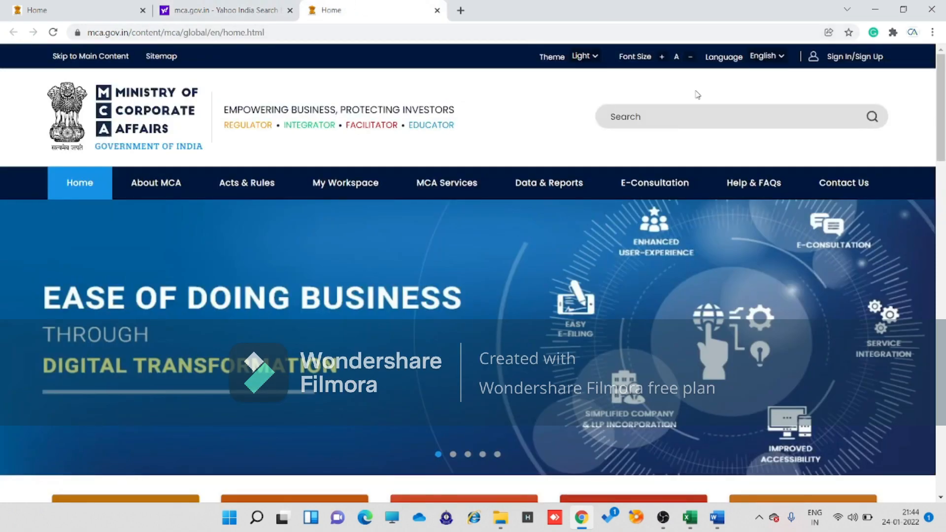
left_click(833, 64)
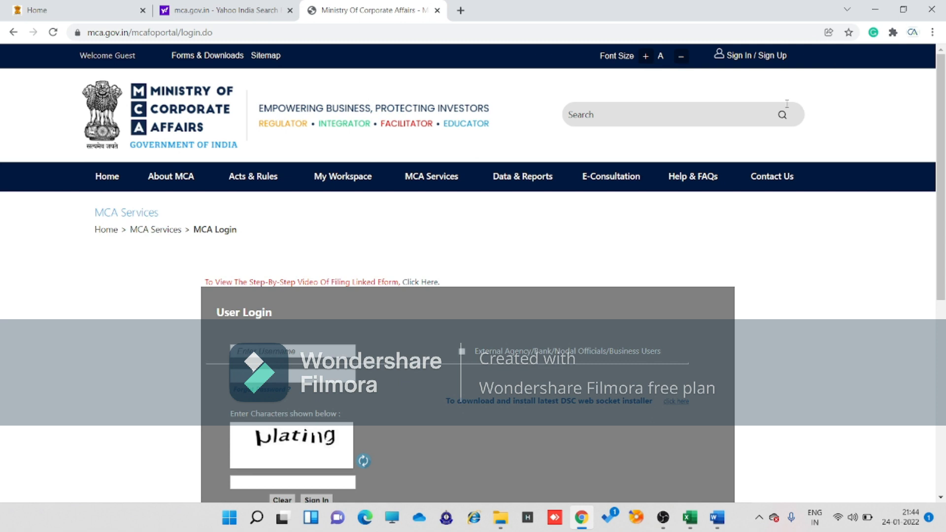
Select the username, password and captcha boxes on the User Login form.
scroll(473, 281, "down", 4)
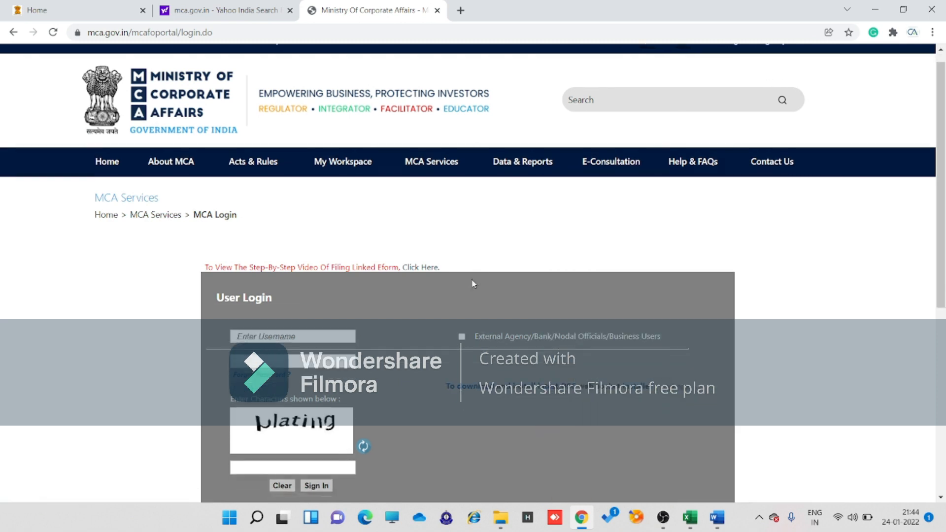
scroll(274, 250, "up", 2)
left_click(274, 250)
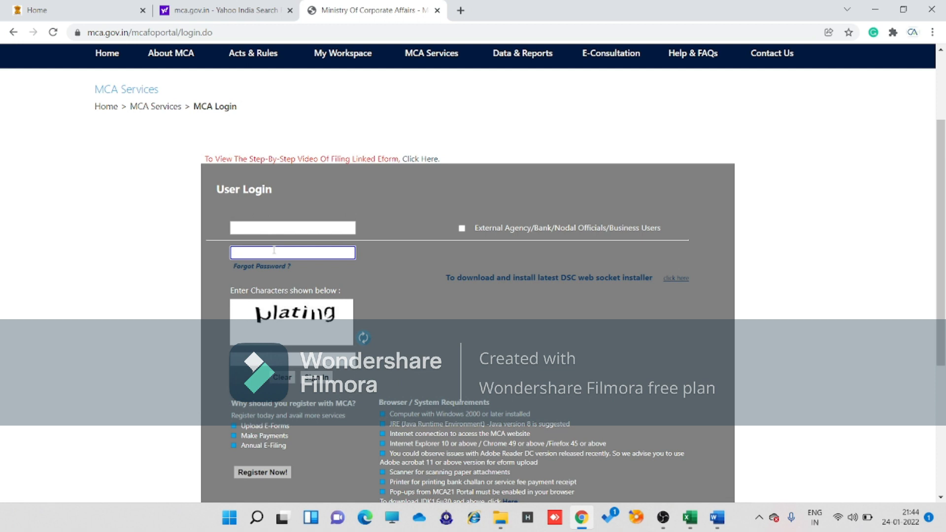
left_click(272, 229)
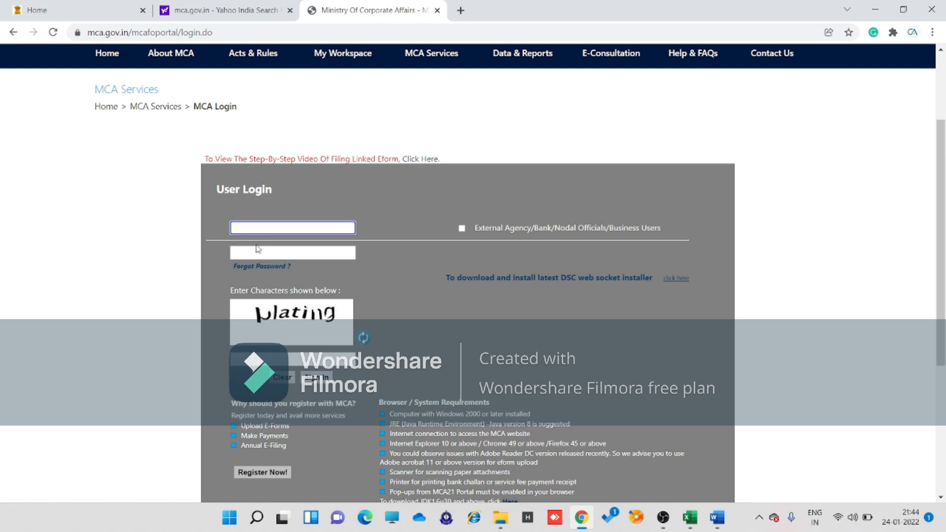
left_click(256, 251)
left_click(279, 357)
scroll(279, 350, "down", 1)
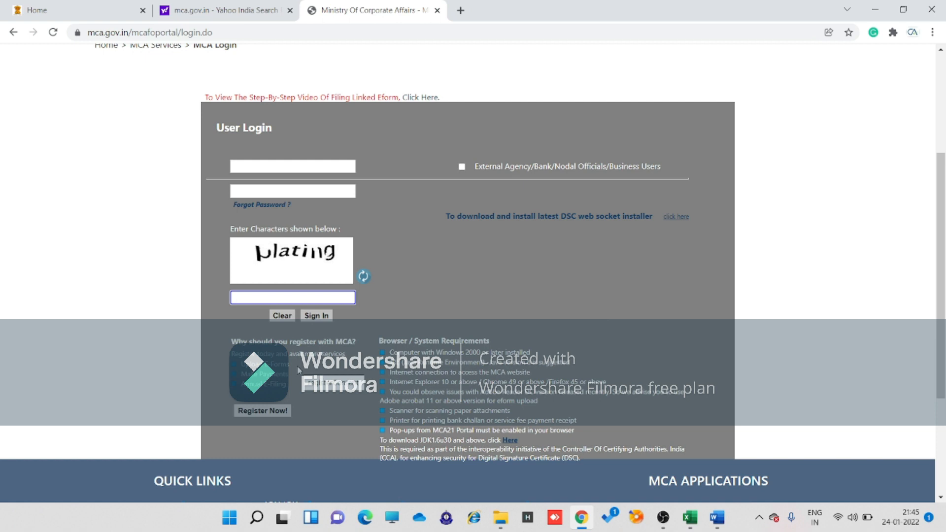
Open New User Registration and switch User Category from Registered User to Business User.
left_click(270, 414)
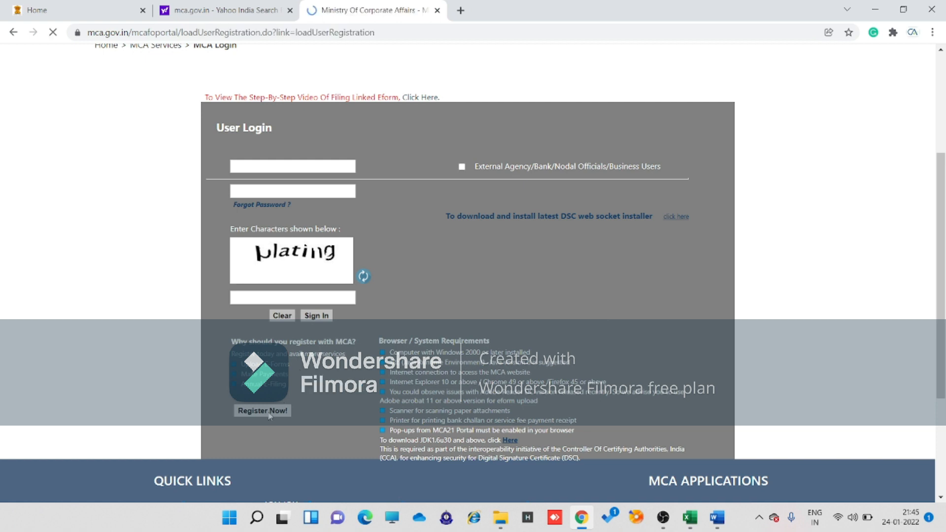
scroll(568, 310, "down", 2)
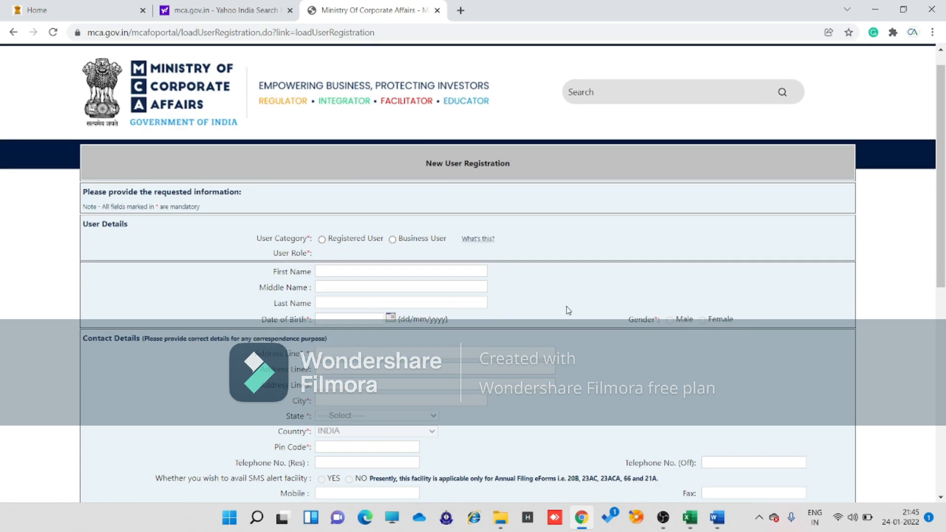
scroll(568, 309, "down", 2)
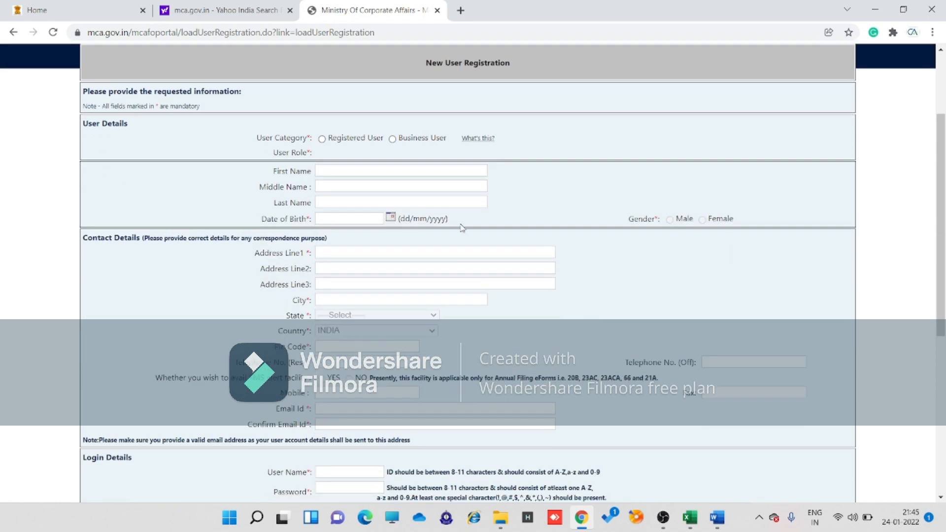
left_click_drag(418, 68, 524, 61)
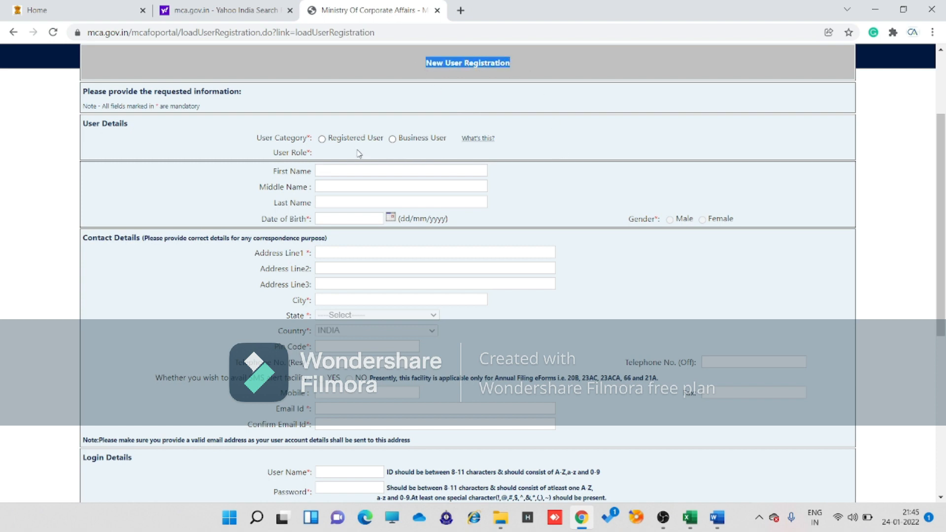
left_click(321, 140)
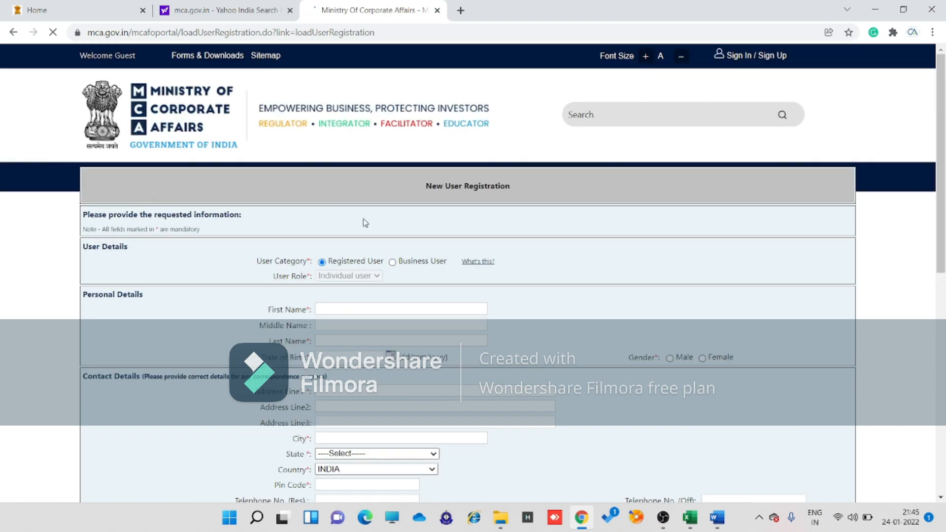
scroll(374, 242, "down", 1)
left_click(393, 201)
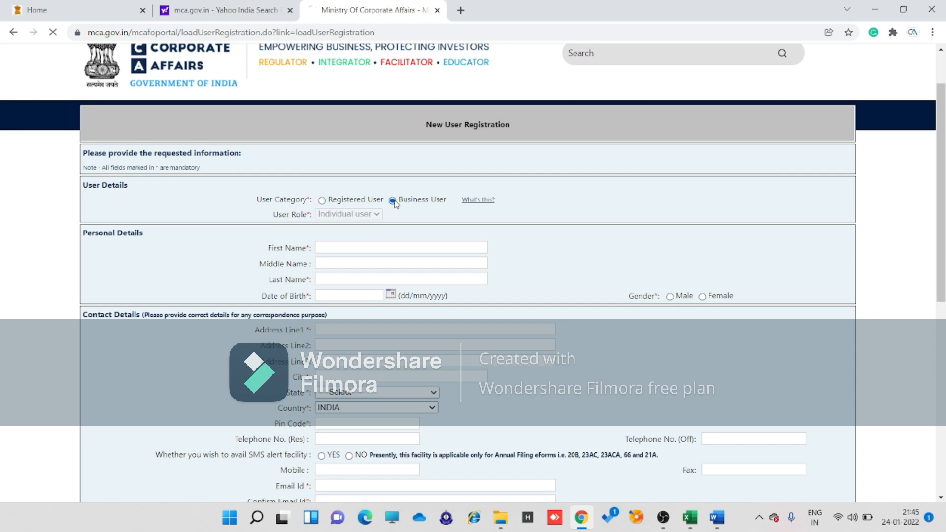
scroll(567, 246, "down", 2)
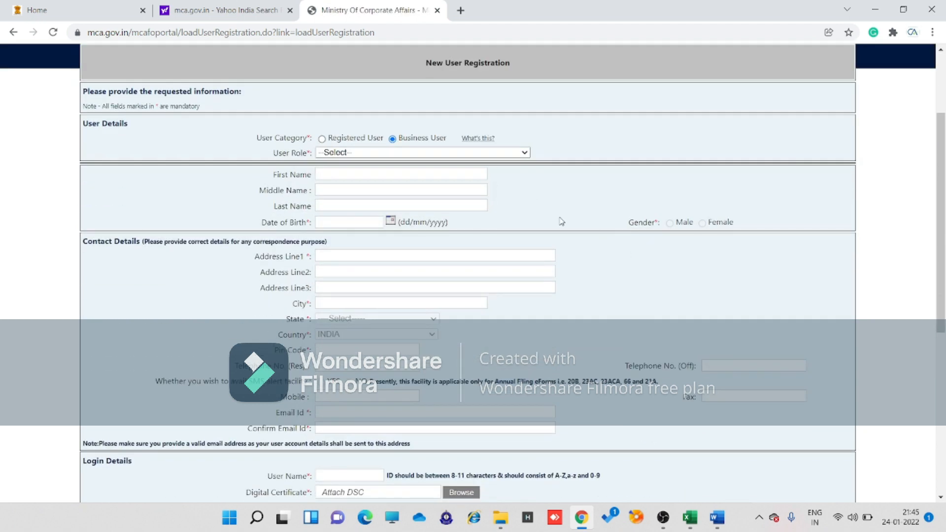
Try the Manager/Secretary/Authorised Representative role, then reset the form with Clear All.
left_click(518, 154)
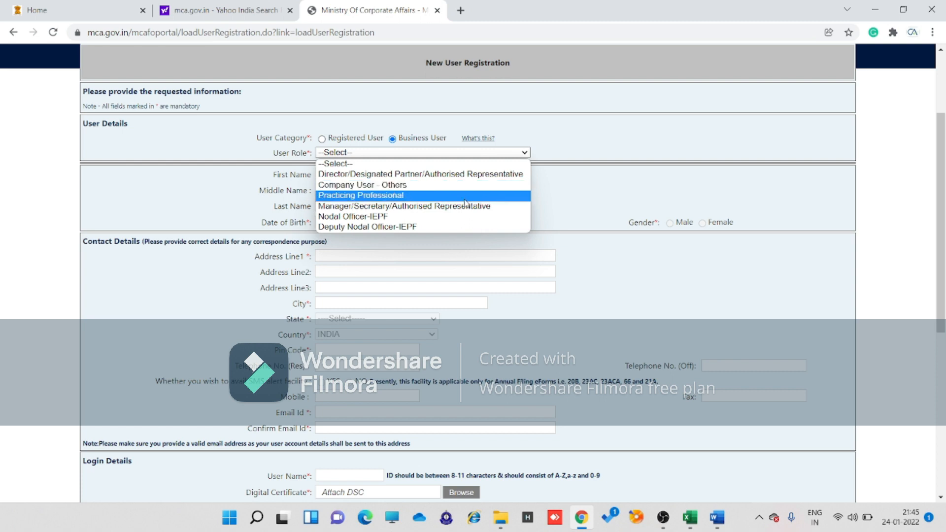
key("Down")
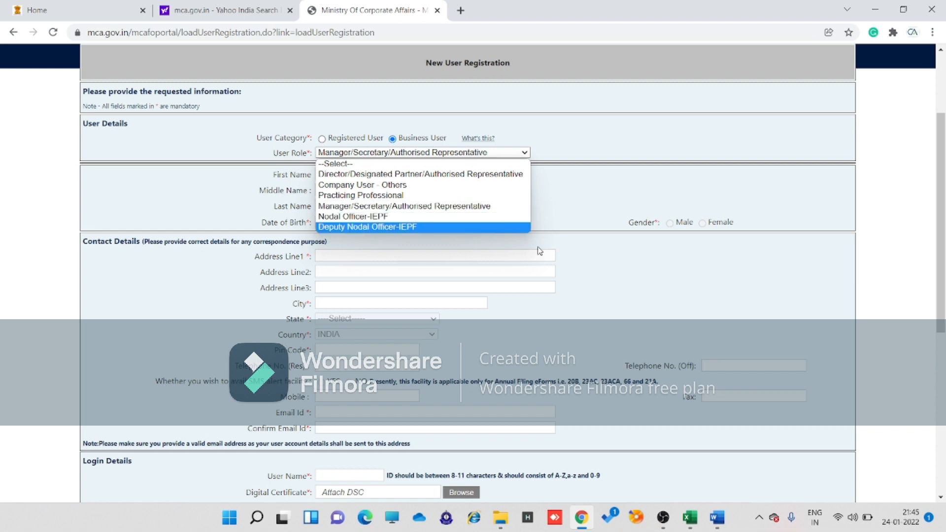
left_click(594, 153)
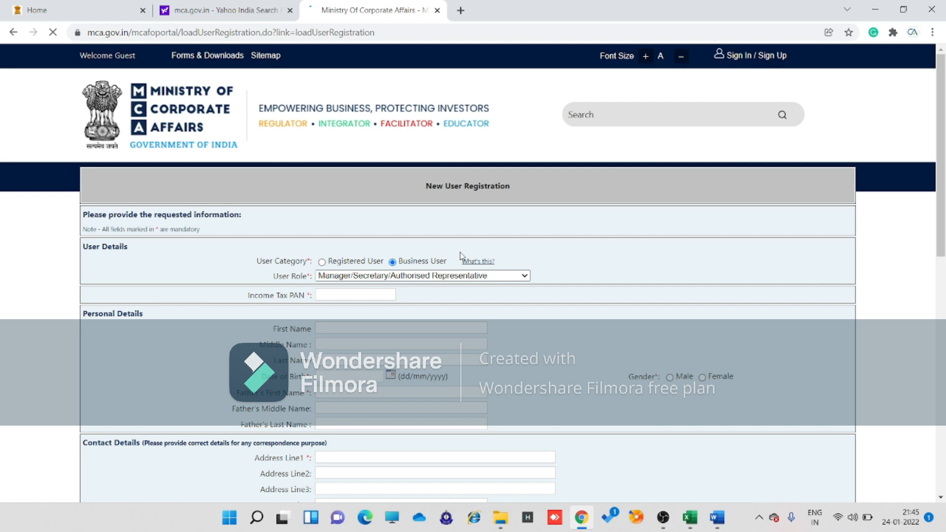
left_click(498, 277)
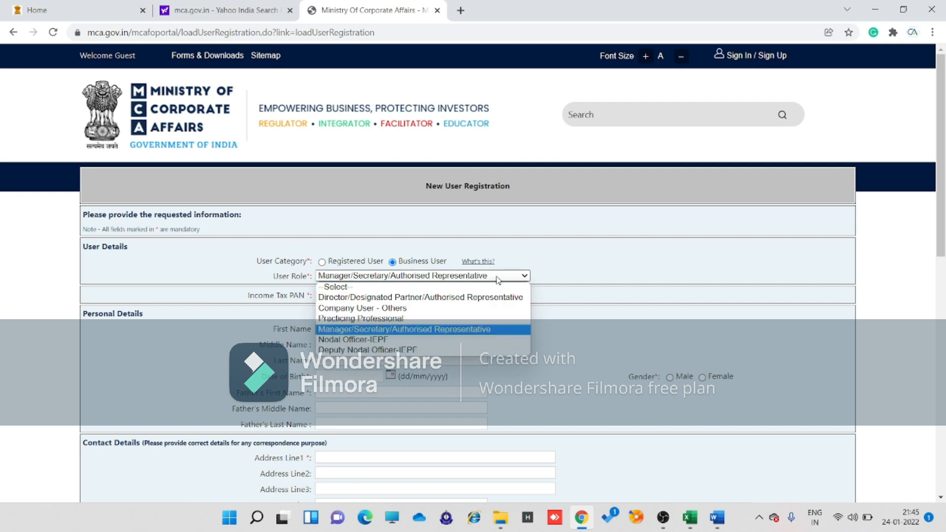
key("Up")
key("Up")
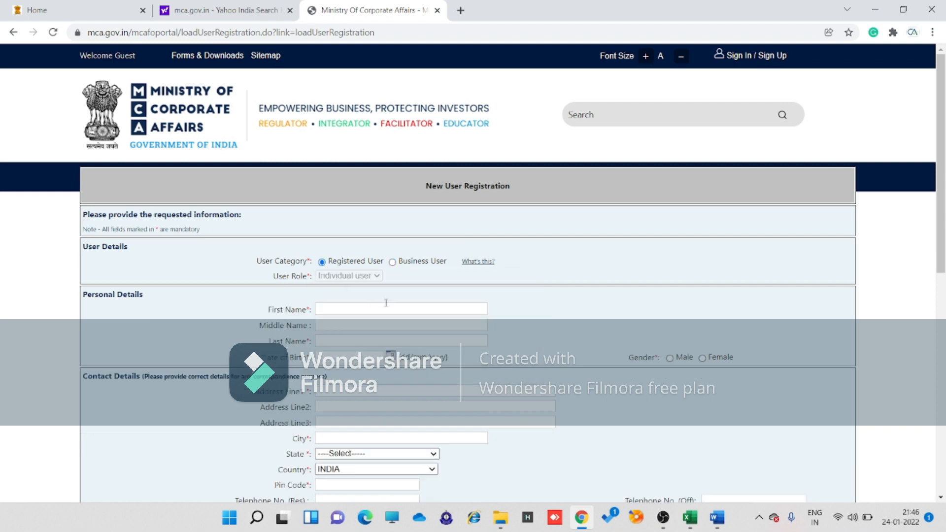
scroll(391, 302, "down", 1)
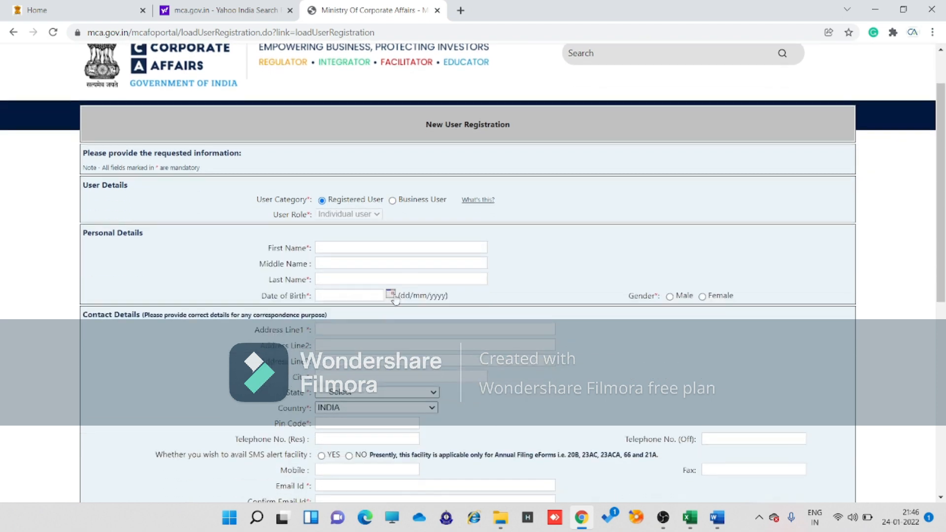
scroll(539, 296, "down", 7)
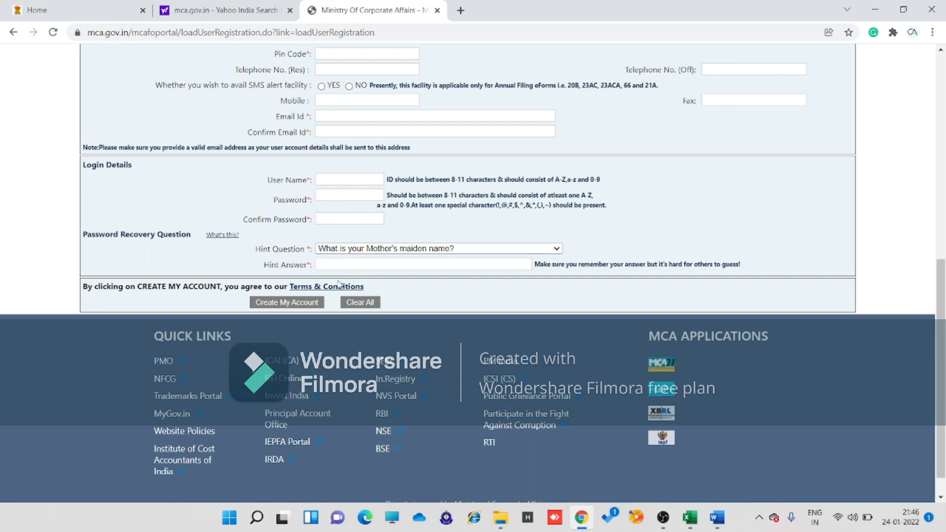
left_click(344, 300)
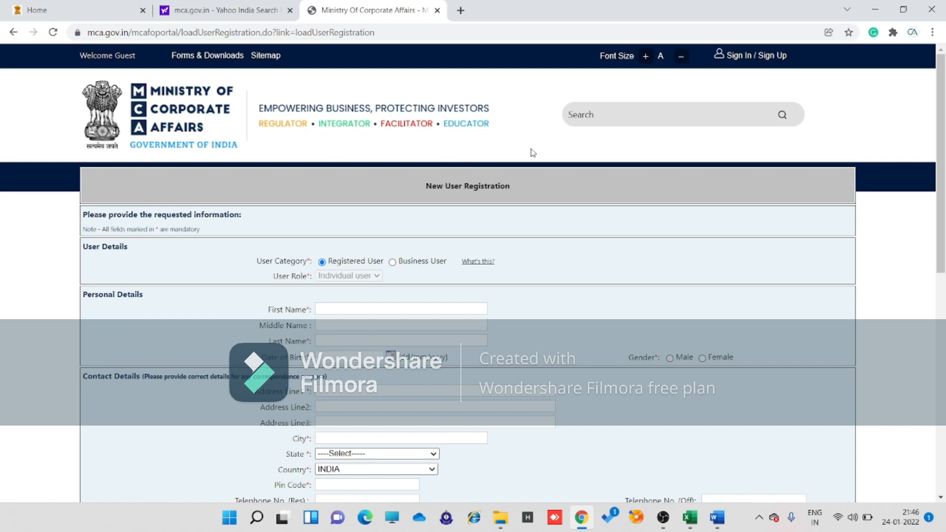
On the login page, enter the username, tick External Agency and type the captcha.
left_click(748, 58)
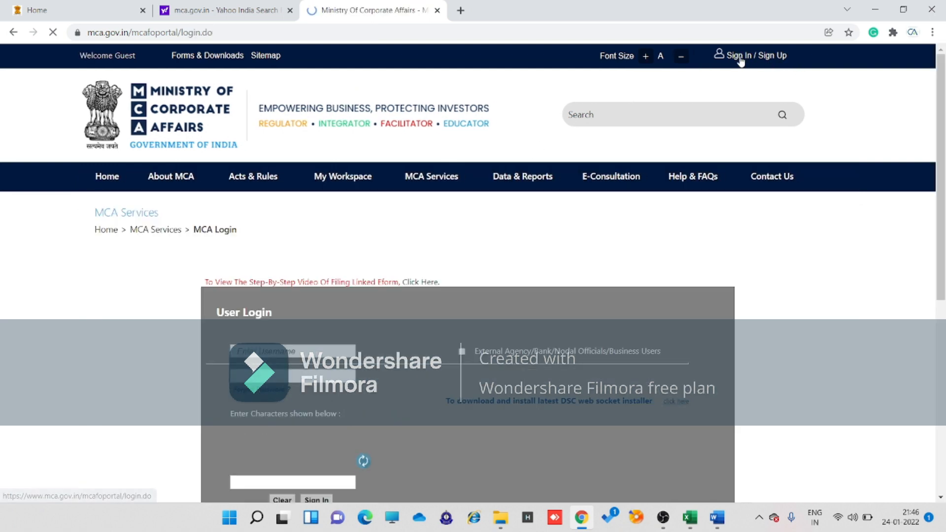
left_click(326, 352)
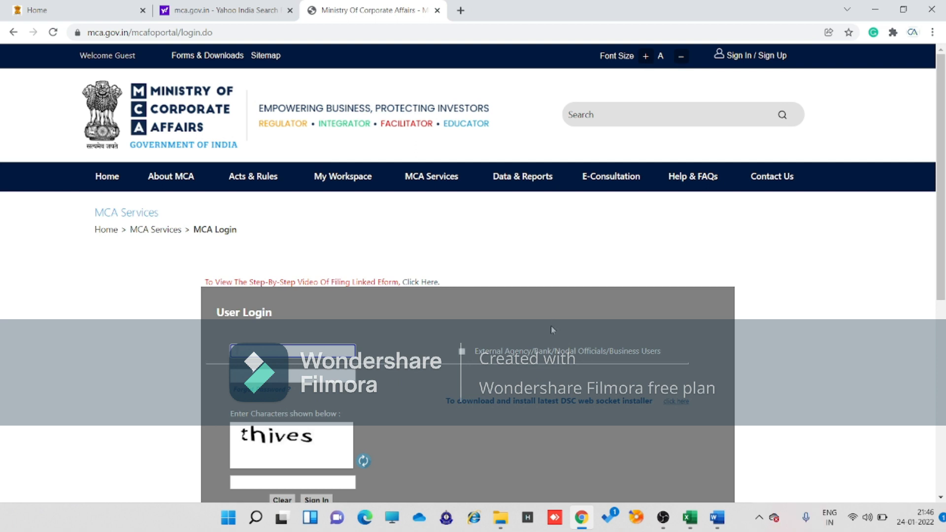
left_click(462, 352)
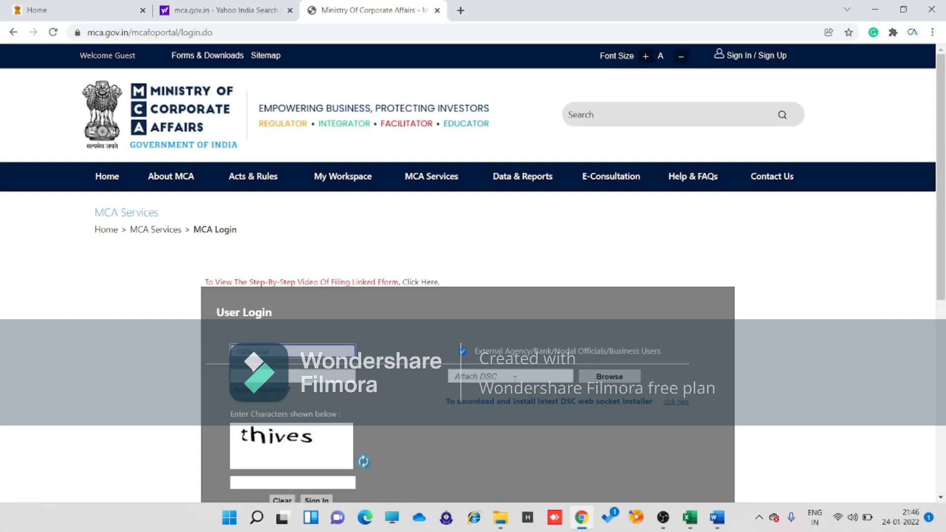
left_click(281, 482)
type("thi")
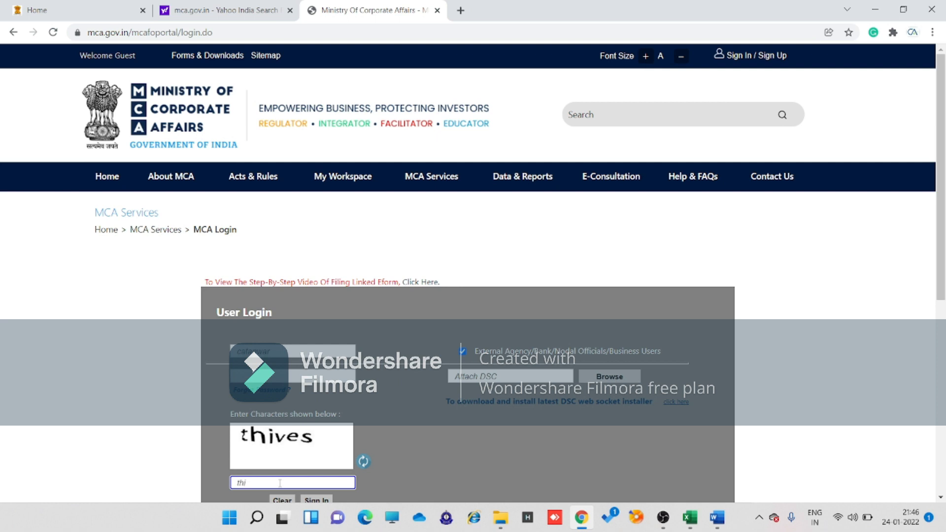
type("ves")
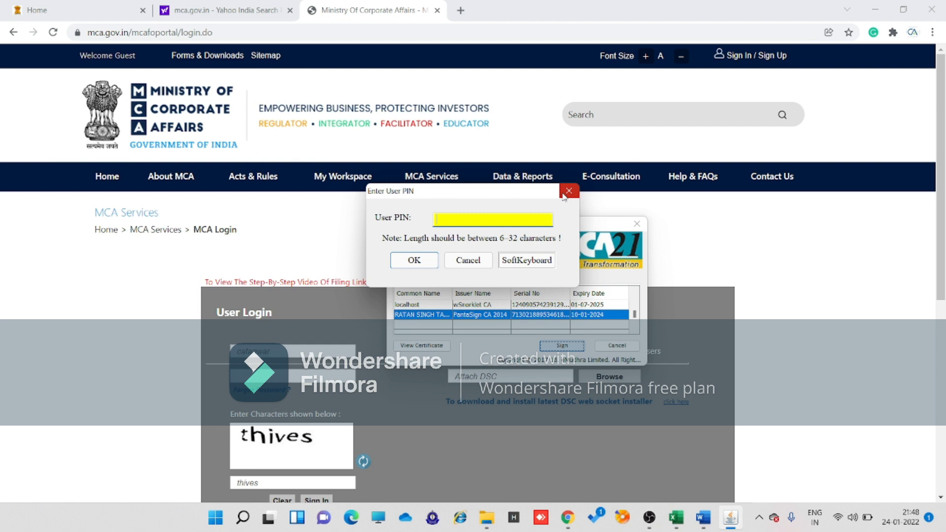
Attach the digital signature certificate by entering its PIN and signing.
left_click_drag(470, 202, 759, 258)
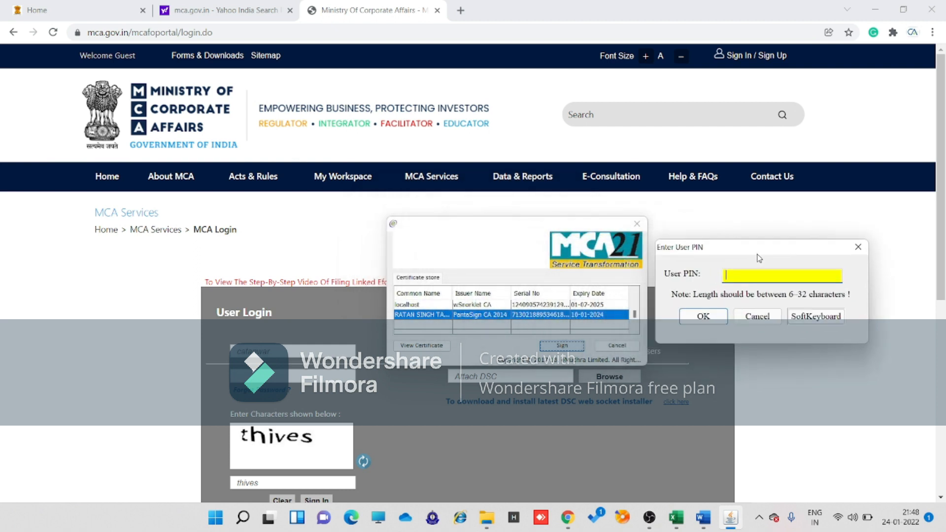
left_click(462, 316)
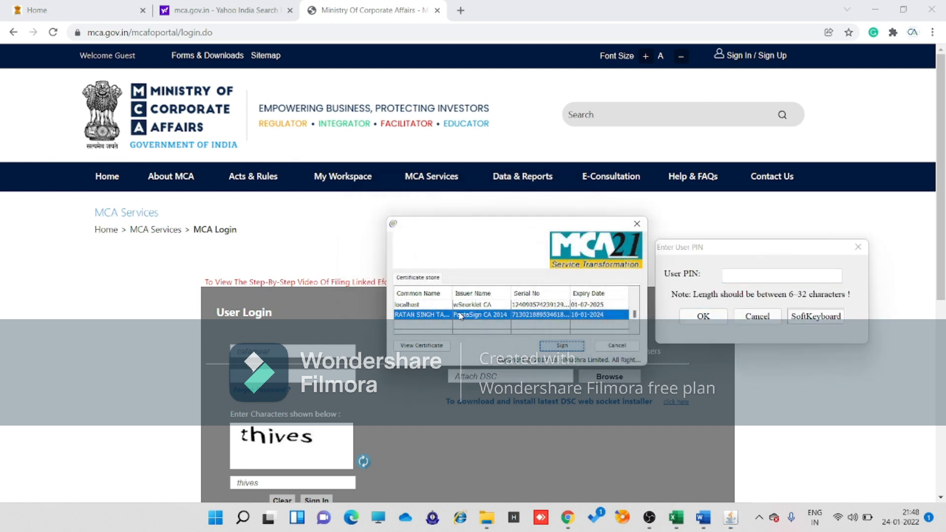
left_click(743, 275)
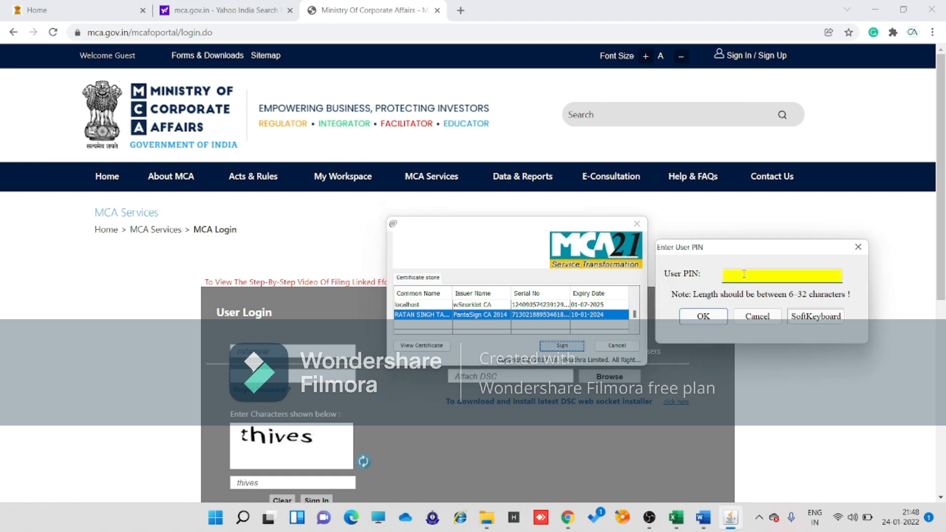
type("********")
left_click(719, 317)
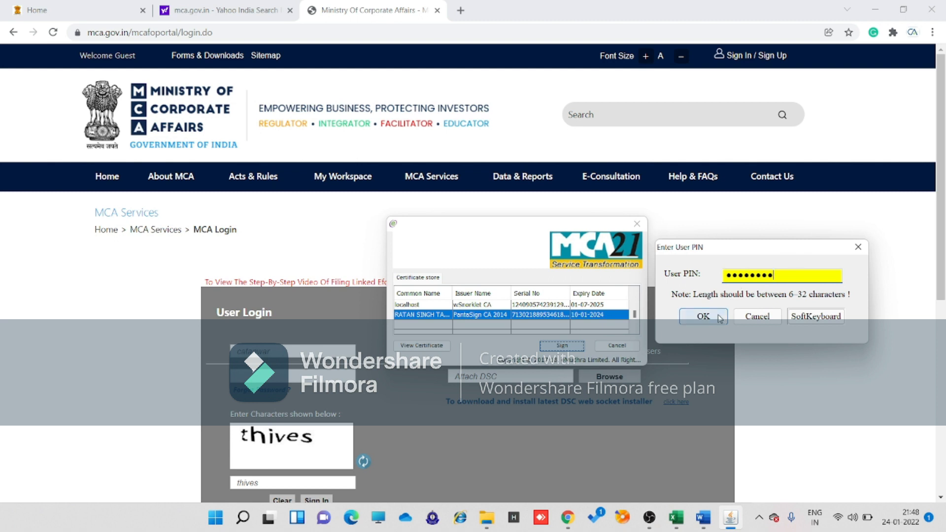
left_click(562, 345)
scroll(704, 343, "down", 2)
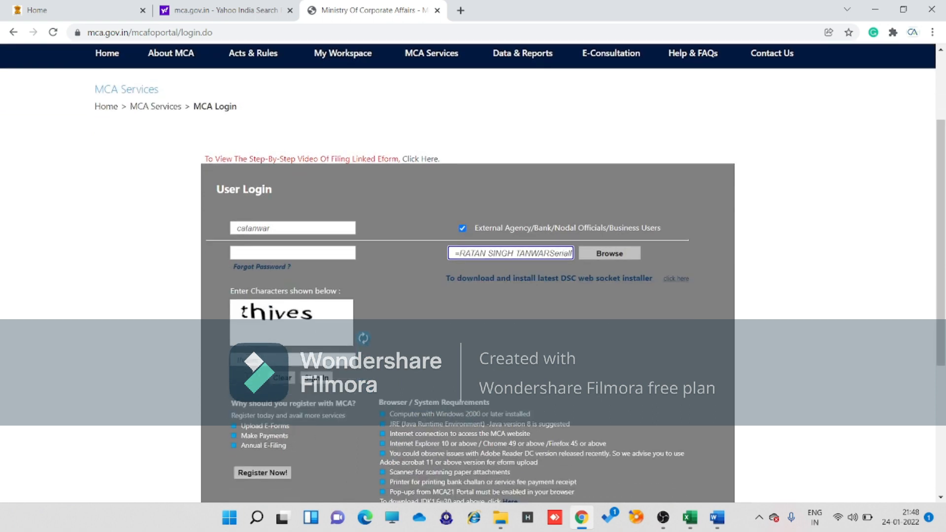
Sign in and go to MCA Services > Company Services > Check Company Name.
left_click(318, 384)
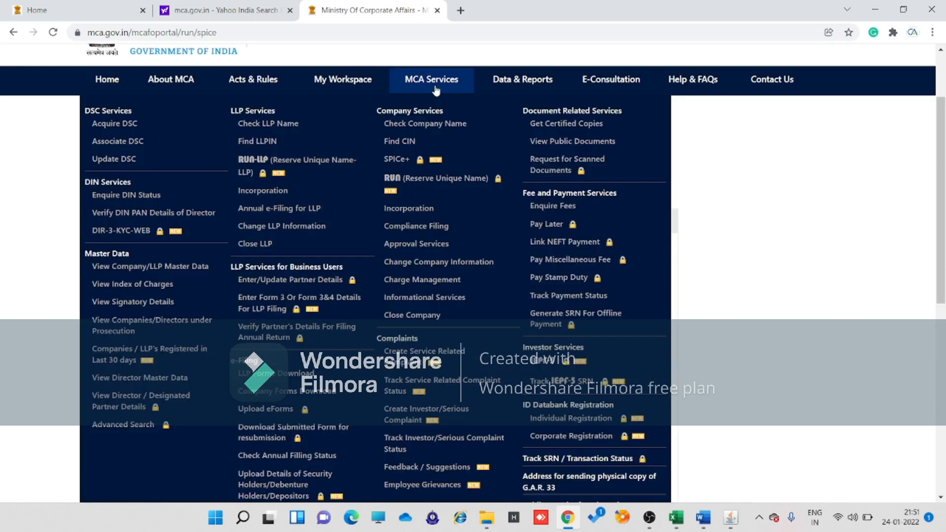
left_click(431, 127)
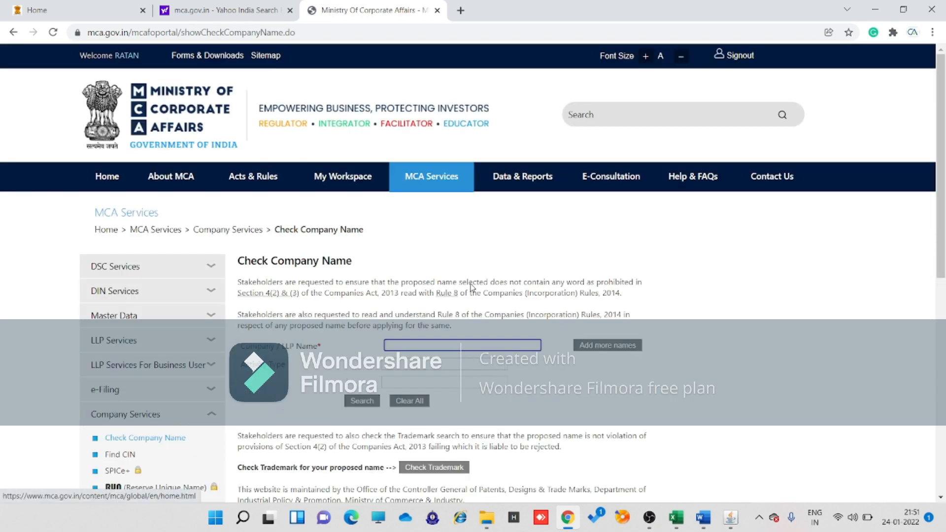
mouse_move(439, 176)
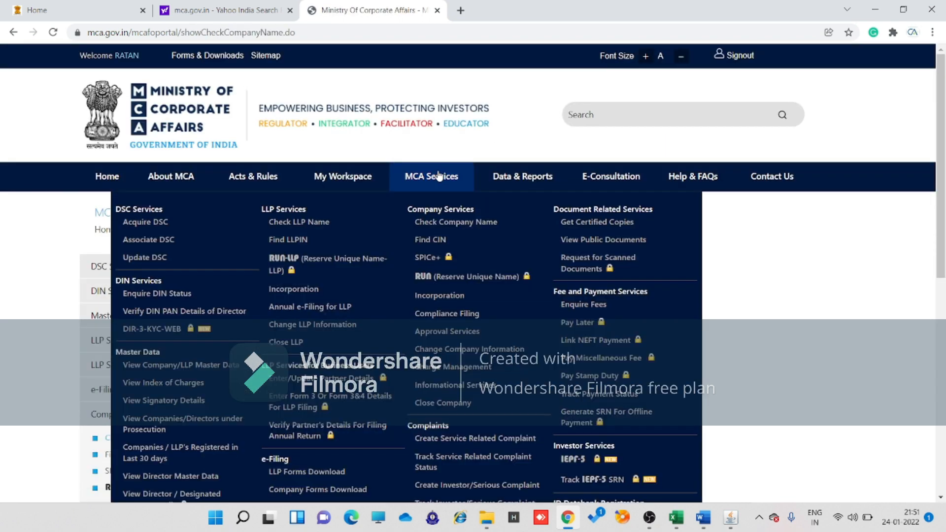
left_click(456, 223)
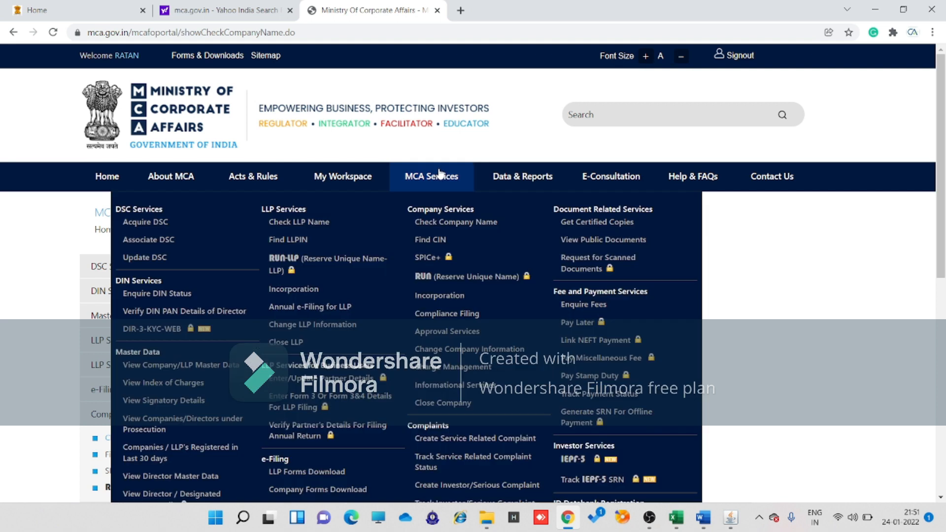
left_click(453, 224)
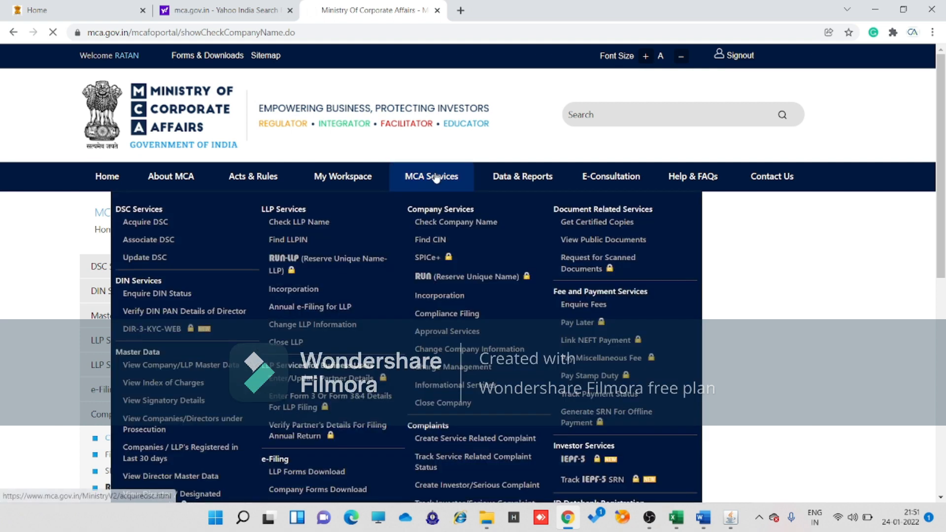
left_click(436, 179)
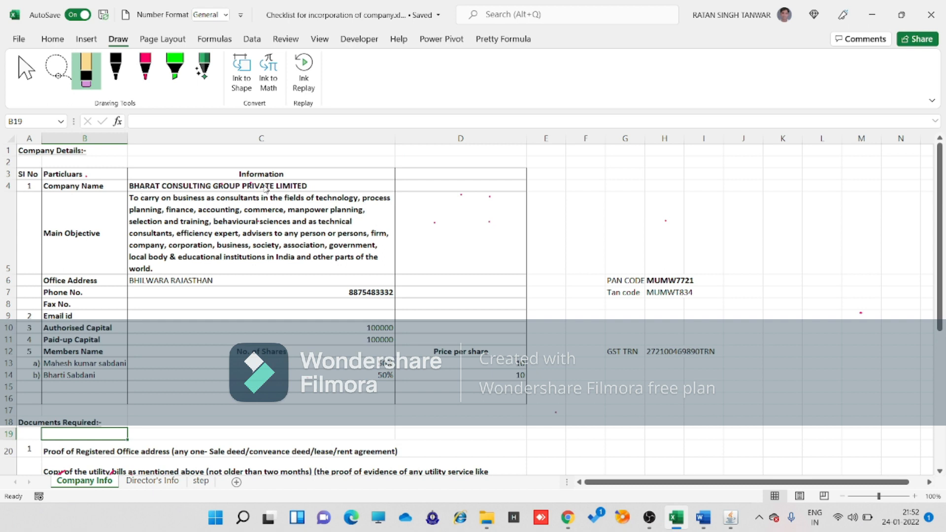
Search for 'BHARAT CONSULTING GROUP PRIVATE LIMITED', which returns a name-does-not-exist message, and dismiss it.
type("bha")
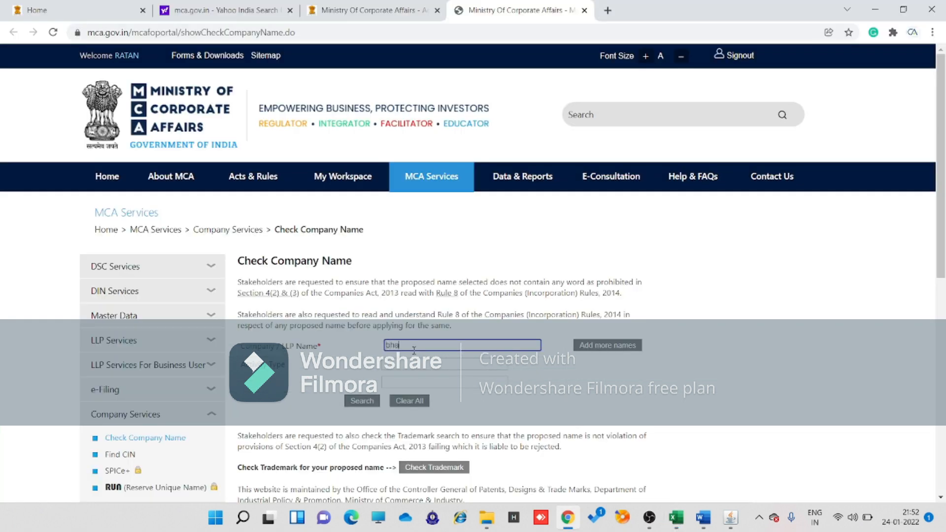
key("BackSpace")
key("BackSpace")
key("BackSpace")
type("BHARAT CONSULTING GROUP")
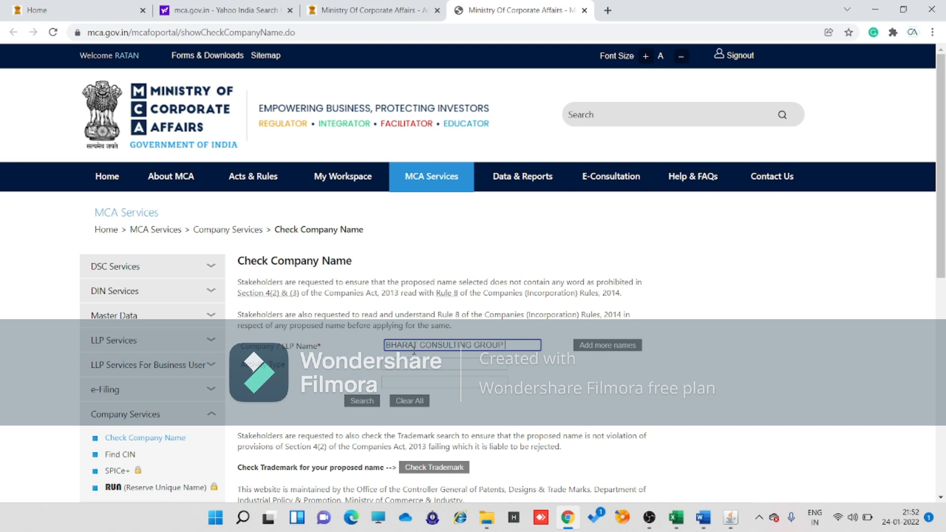
type(" PRIVATE LIMITED")
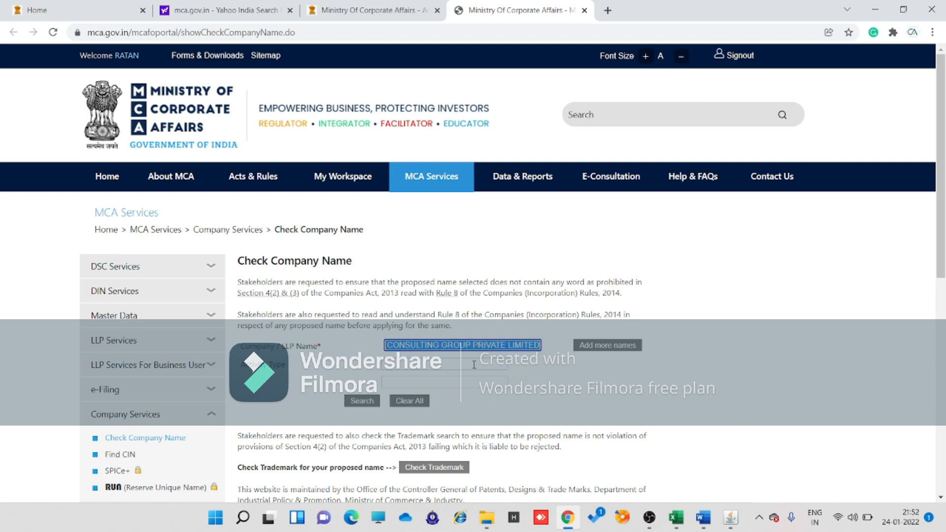
left_click(356, 405)
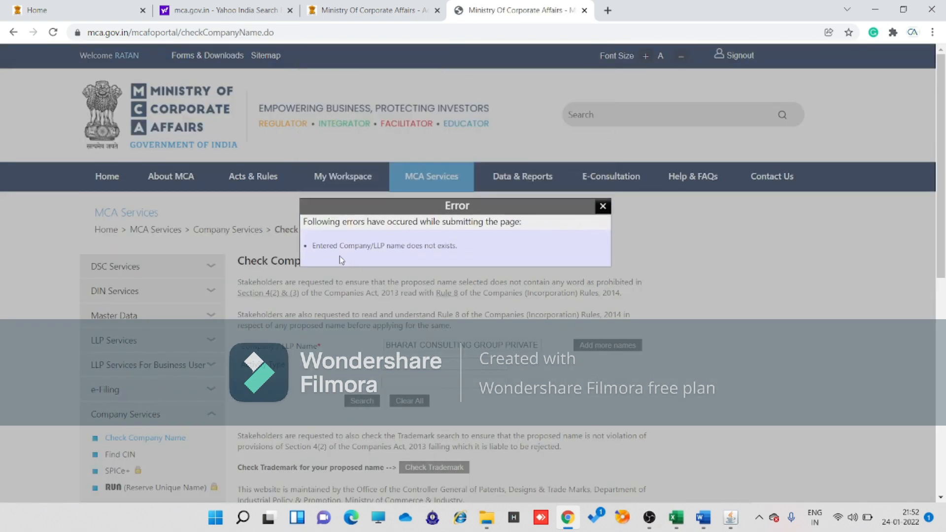
left_click_drag(388, 249, 466, 249)
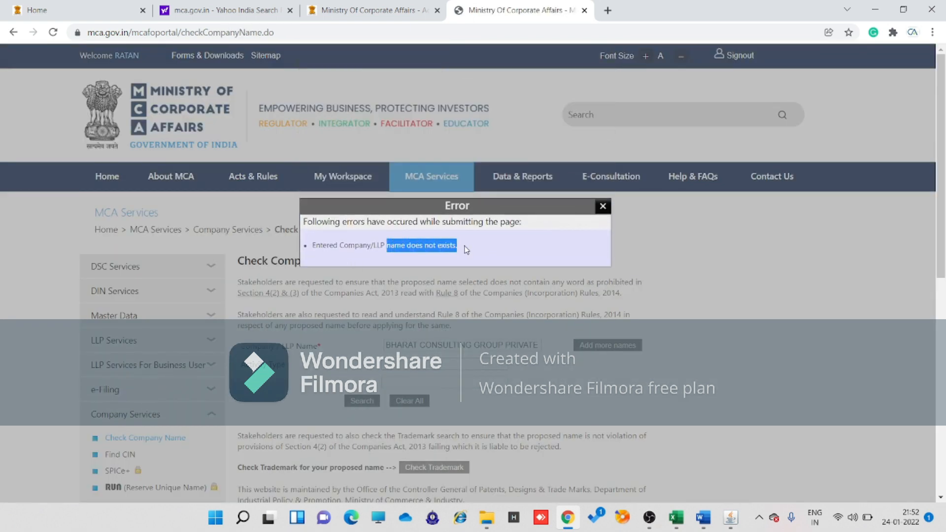
left_click(603, 206)
Search company names for BHARAT and review the 200 matching results.
scroll(503, 334, "down", 2)
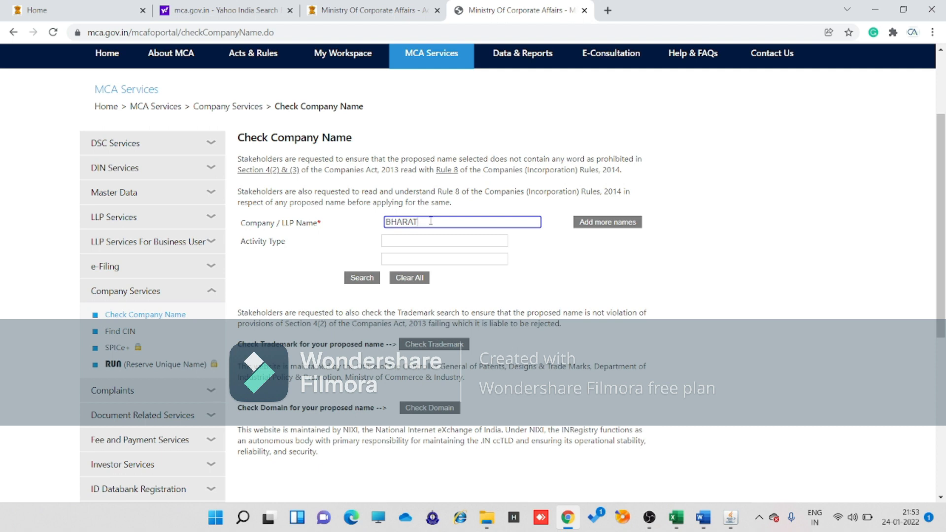
left_click(364, 279)
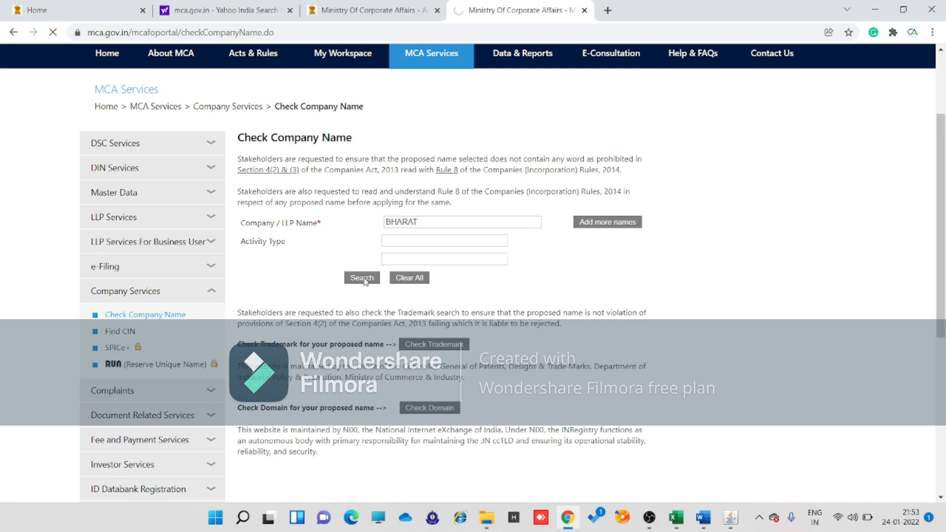
left_click_drag(941, 196, 940, 362)
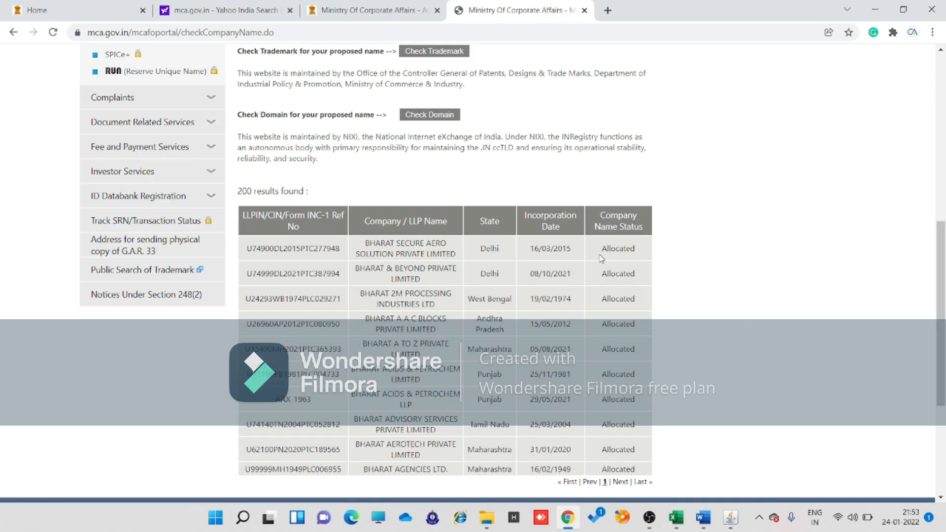
left_click_drag(601, 255, 598, 416)
left_click(377, 279)
left_click_drag(365, 244, 448, 292)
left_click(448, 292)
scroll(739, 318, "up", 5)
Open the trademark public search in a new tab via Check Trademark.
left_click(442, 345)
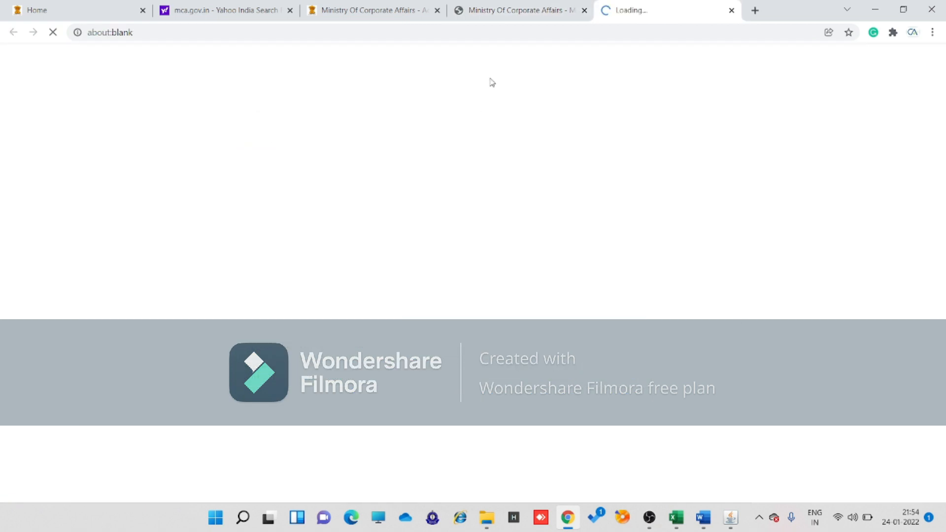
left_click(522, 10)
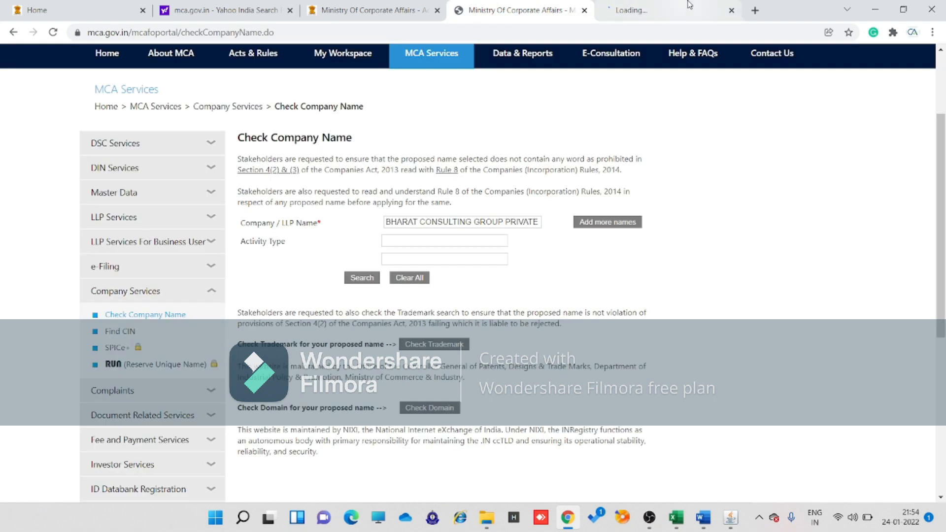
left_click(690, 5)
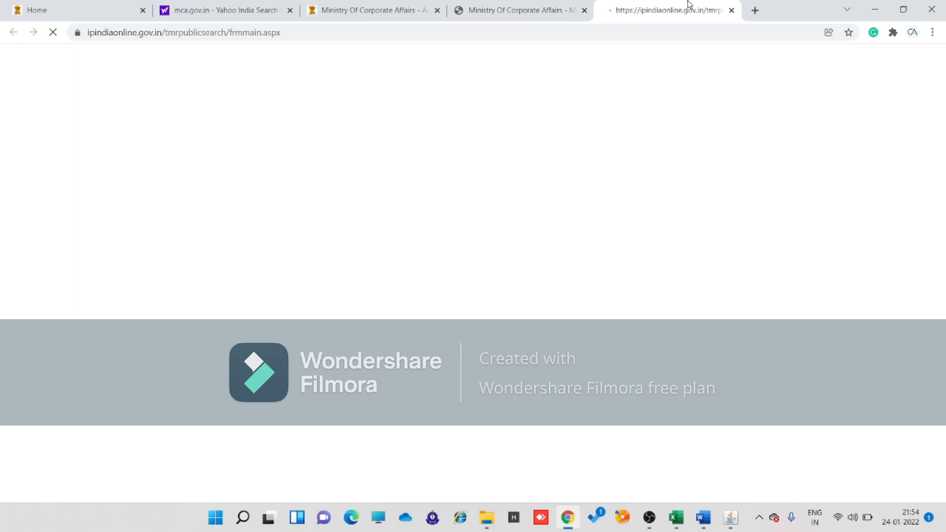
left_click(569, 6)
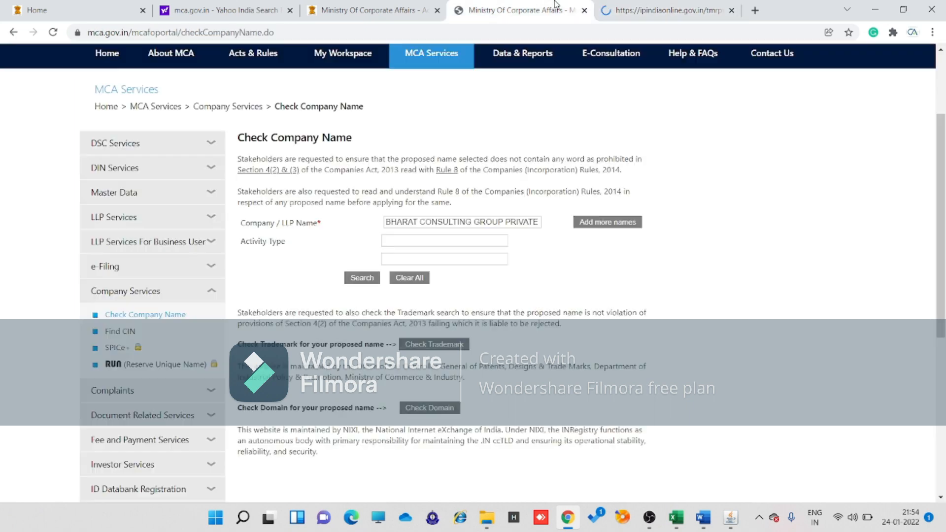
left_click(611, 9)
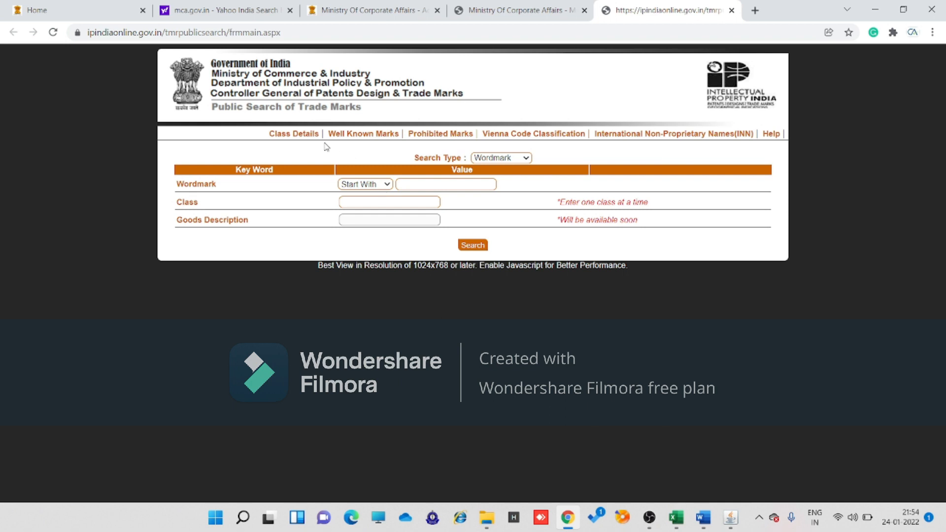
Set the Wordmark match to Contains and paste 'BHARAT CONSULTING GROUP PRIVATE LIMITED' as the search text.
left_click(380, 186)
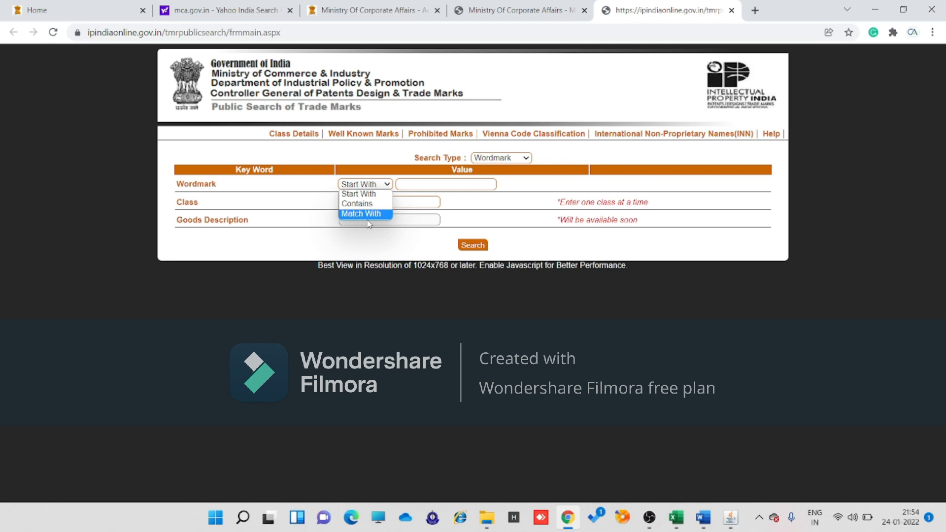
left_click(366, 204)
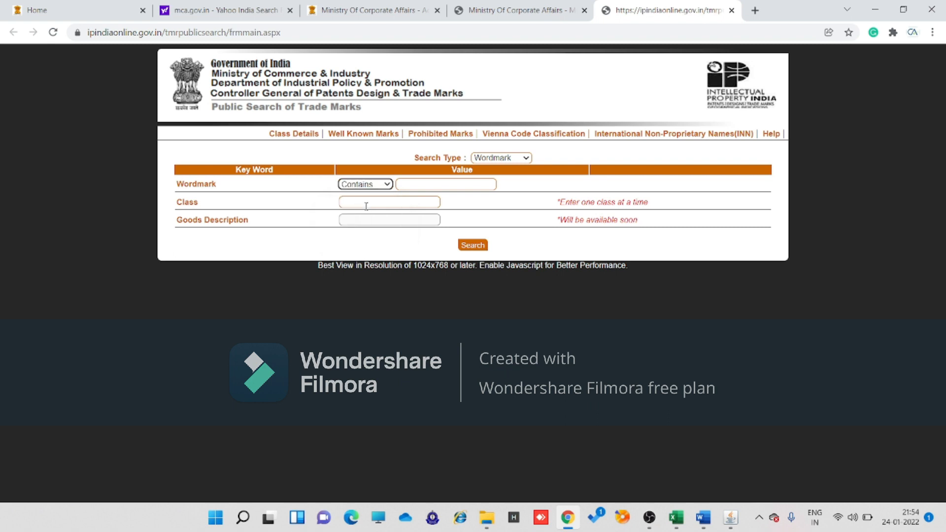
left_click(426, 183)
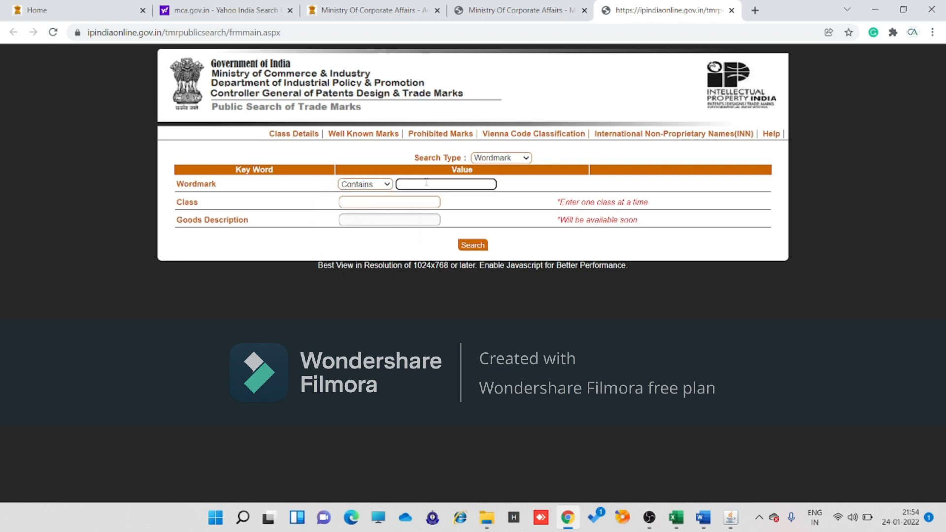
type("GROUP PRIVATE LIMITED")
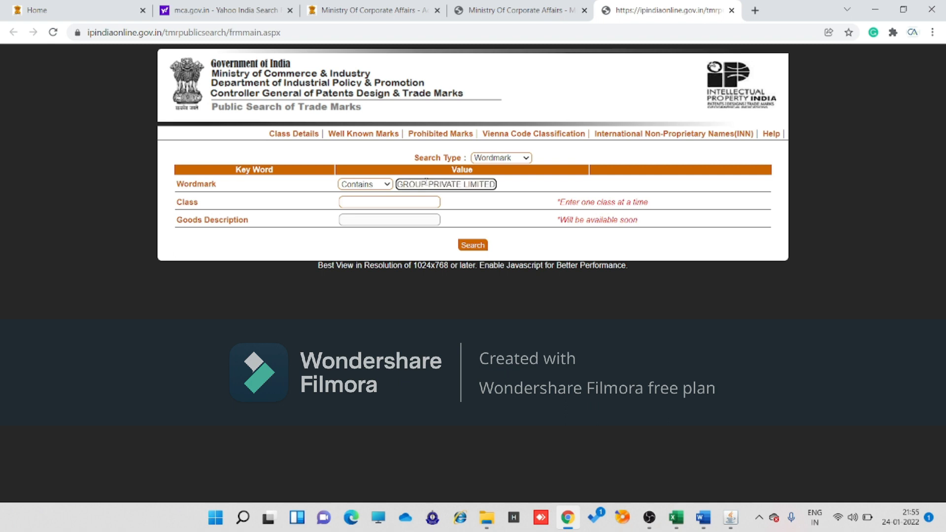
left_click(404, 202)
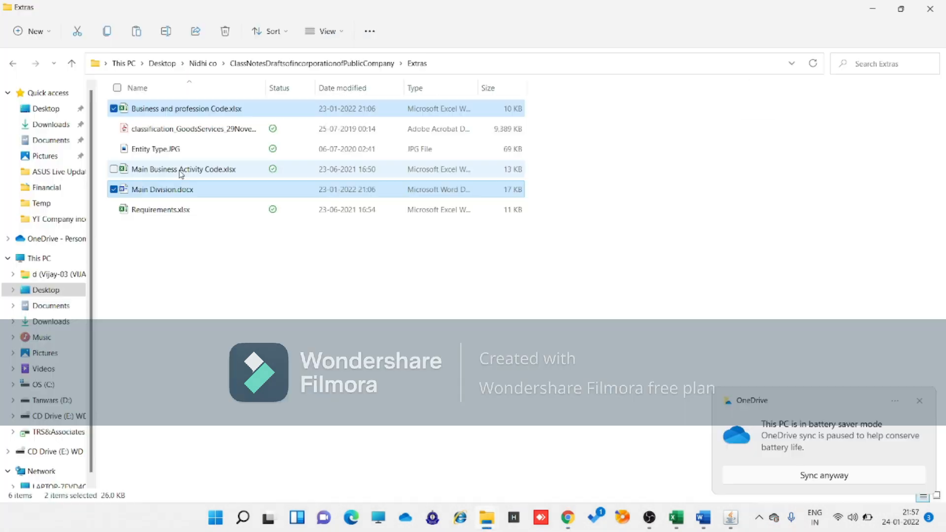
Check the goods and services classification PDF to confirm legal services fall under Class 45.
key("alt+Tab")
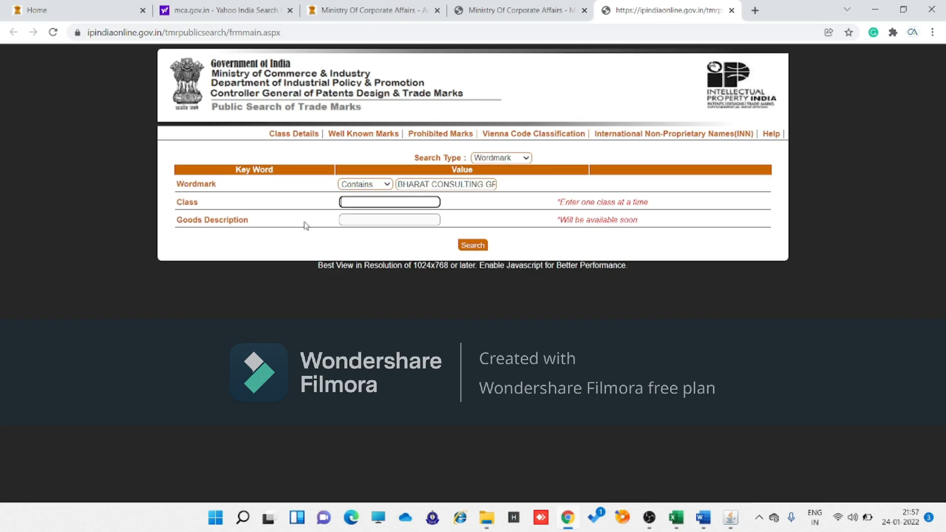
key("alt+Tab")
left_click(357, 220)
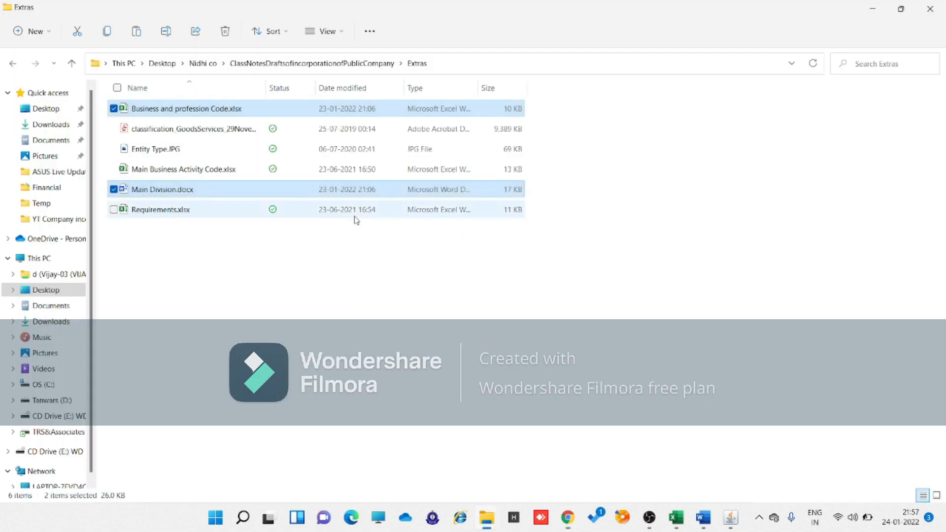
key("alt+Tab")
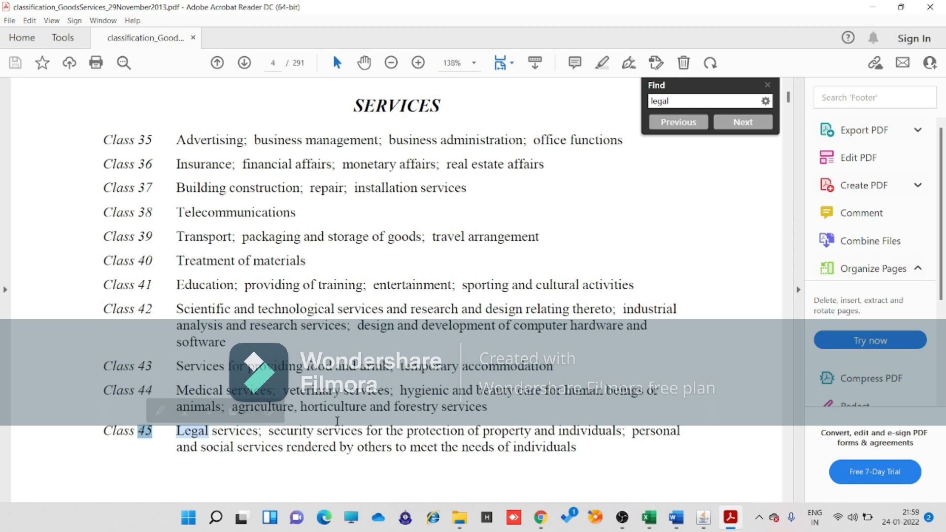
key("alt+Tab")
key("alt+Tab")
key("alt+Tab")
key("alt+Tab")
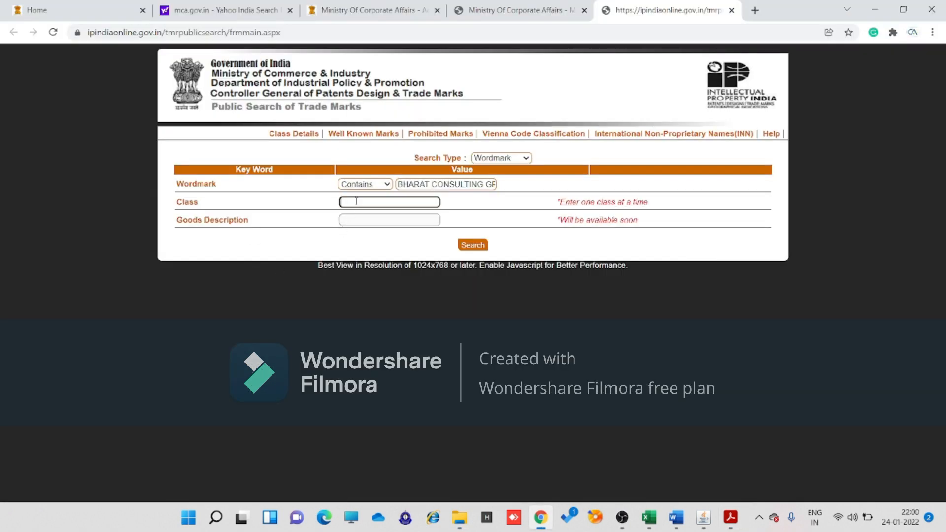
Search the full company name in class 45, finding no marks, and start a new search.
type("45")
left_click(477, 246)
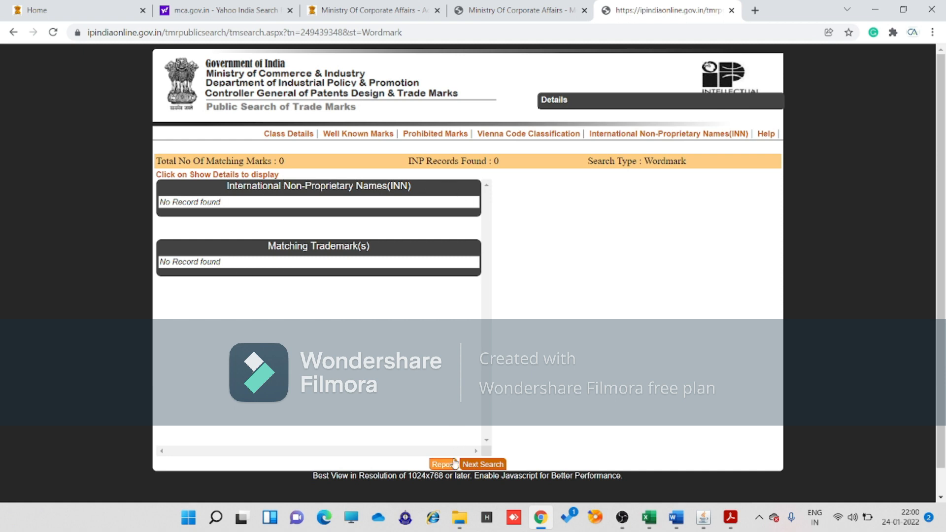
left_click(484, 464)
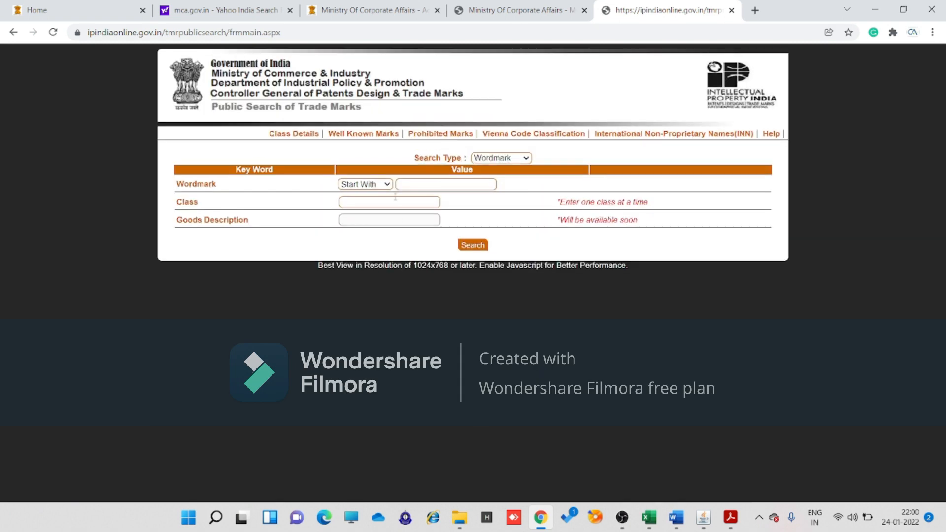
Search class 45 wordmarks for BHARAT and review the 59 results.
left_click(417, 182)
type("BHARAT")
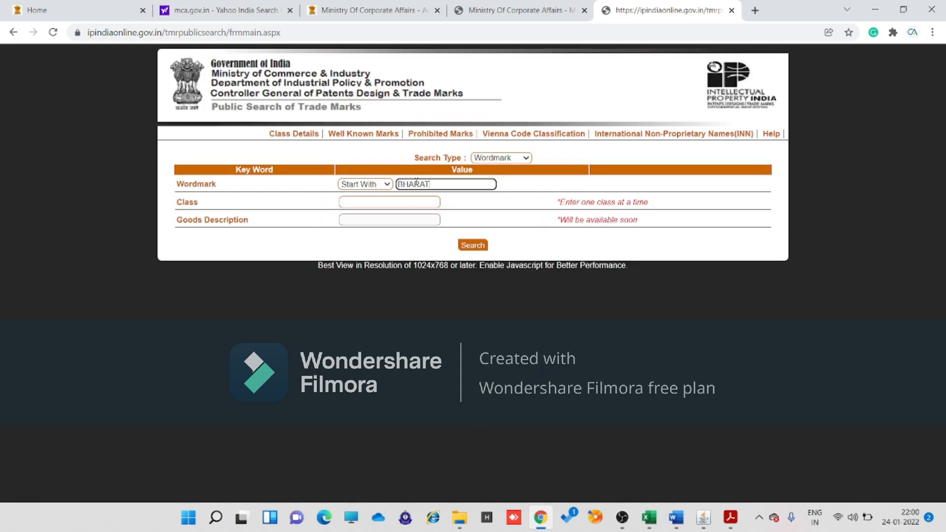
left_click(400, 202)
type("45")
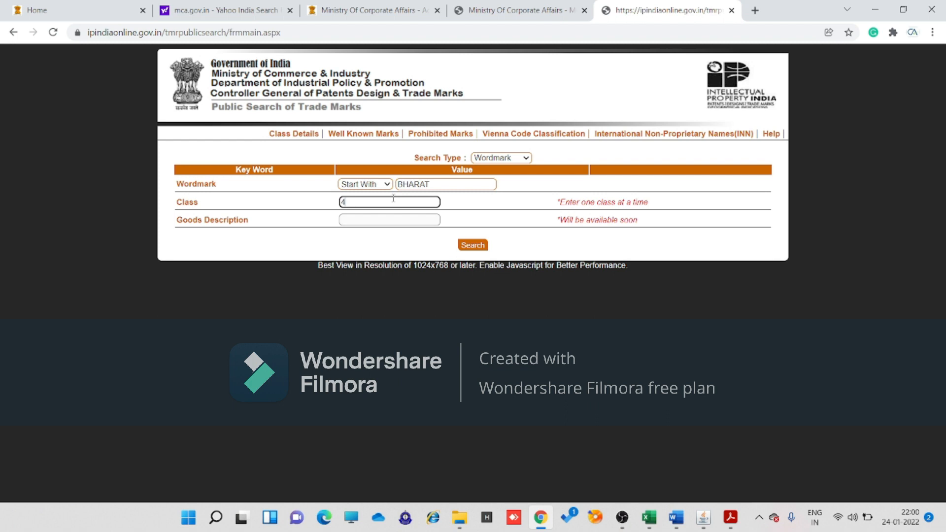
left_click(473, 244)
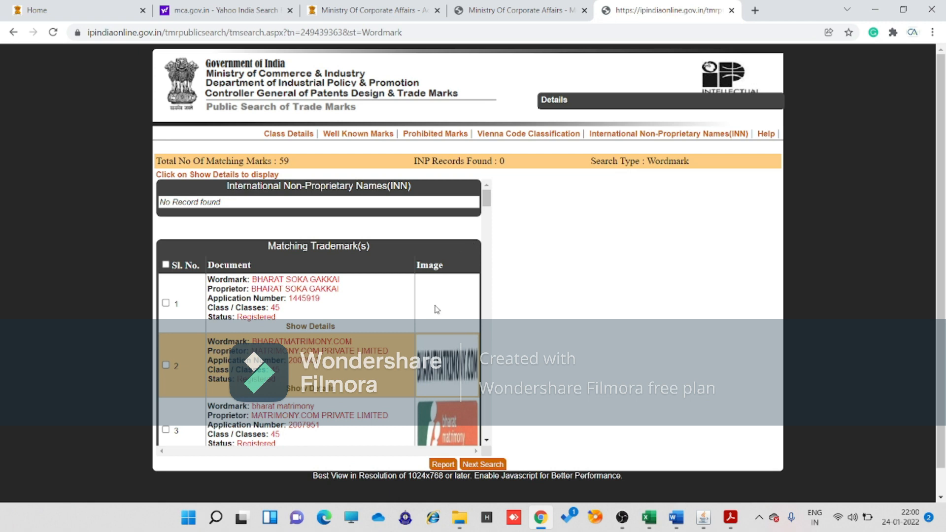
scroll(435, 308, "down", 15)
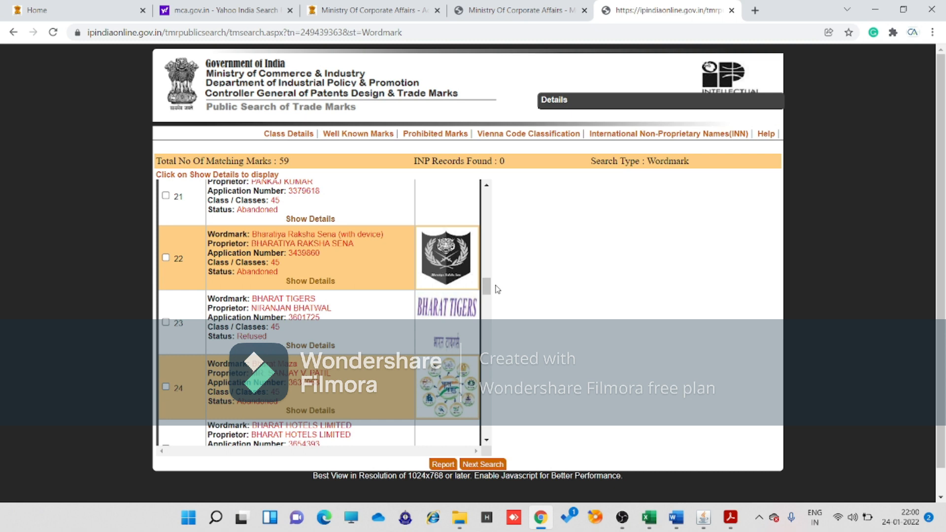
scroll(315, 266, "up", 5)
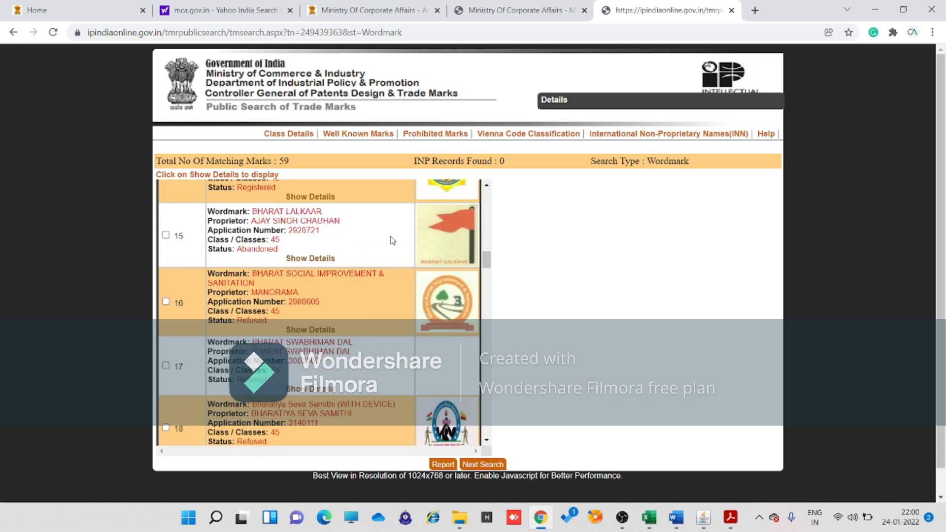
scroll(375, 247, "up", 2)
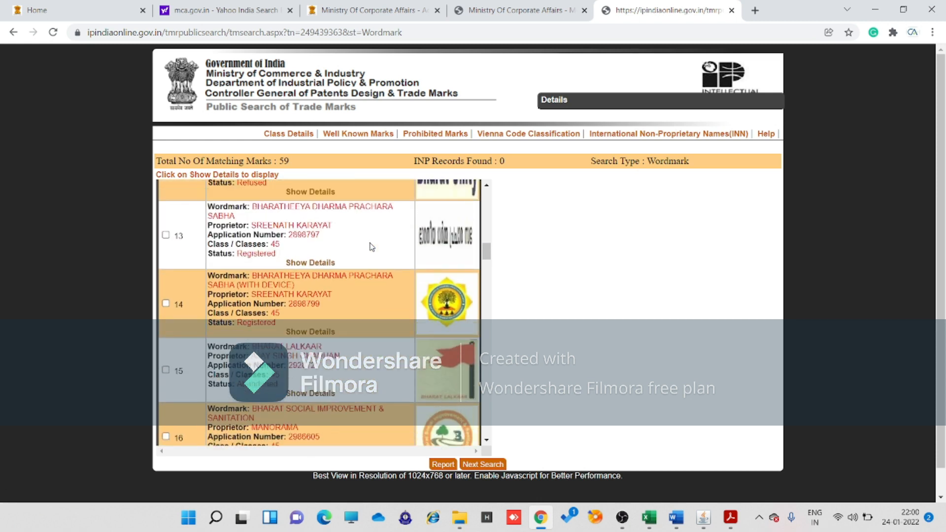
scroll(372, 247, "up", 5)
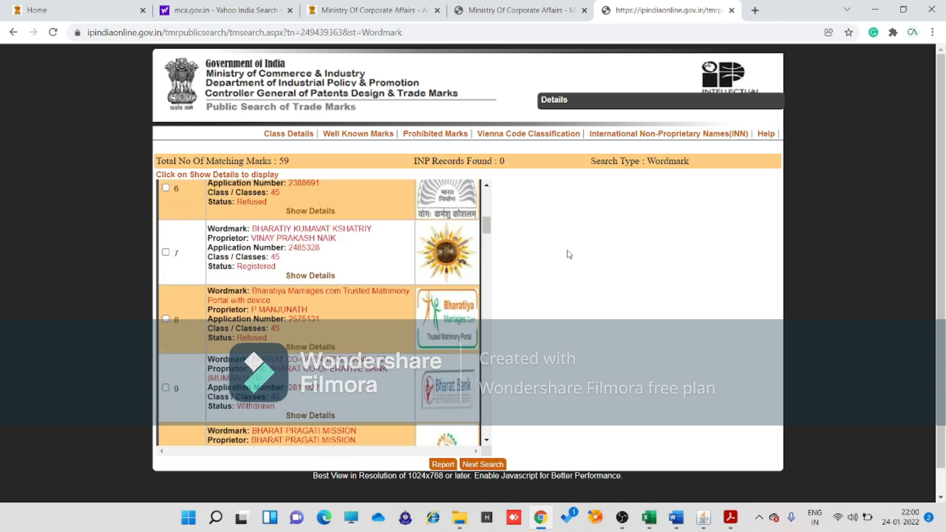
left_click(522, 9)
left_click(427, 256)
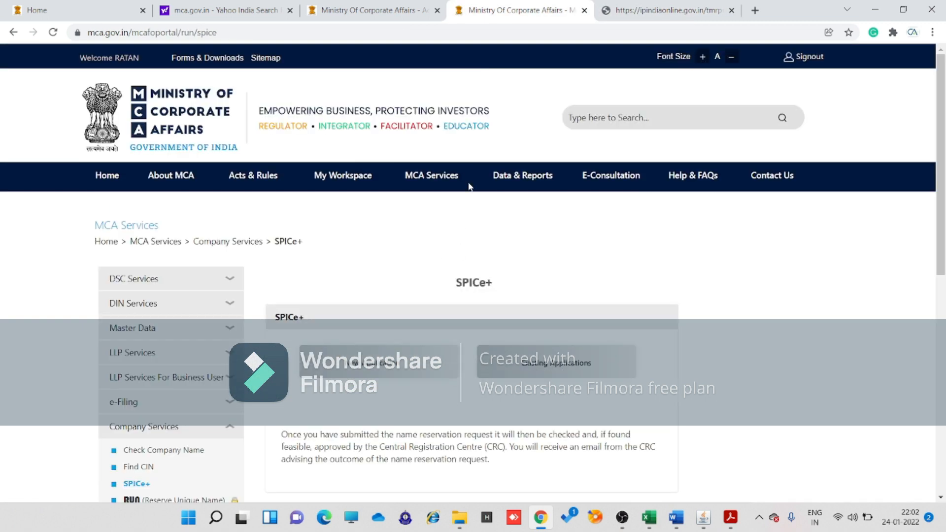
Open the SPICe+ incorporation service and start a new SPICe+ Part A application.
mouse_move(469, 187)
left_click(406, 256)
scroll(495, 310, "down", 1)
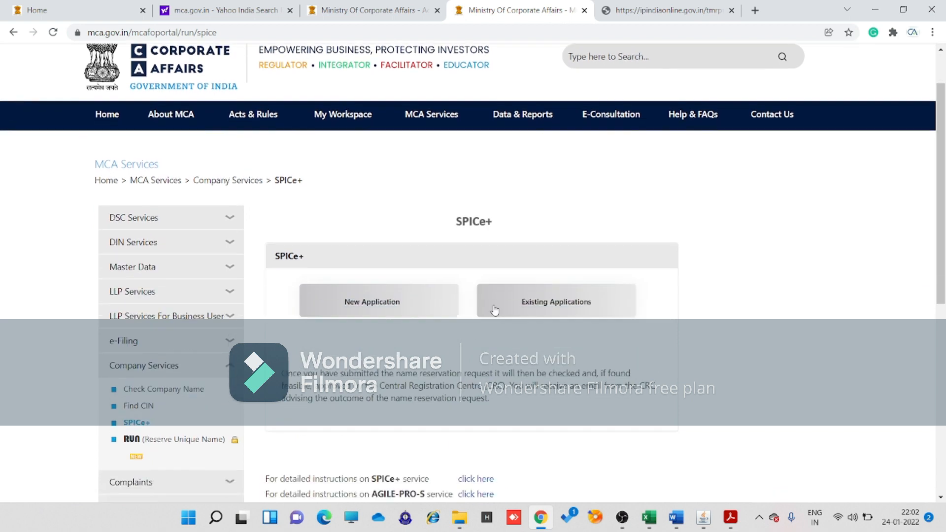
left_click(402, 315)
scroll(640, 266, "down", 1)
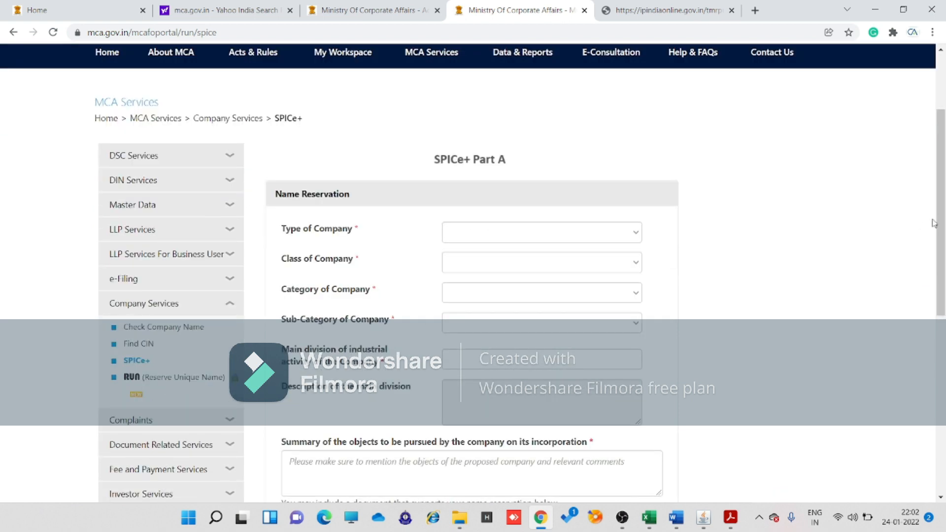
left_click_drag(939, 223, 942, 238)
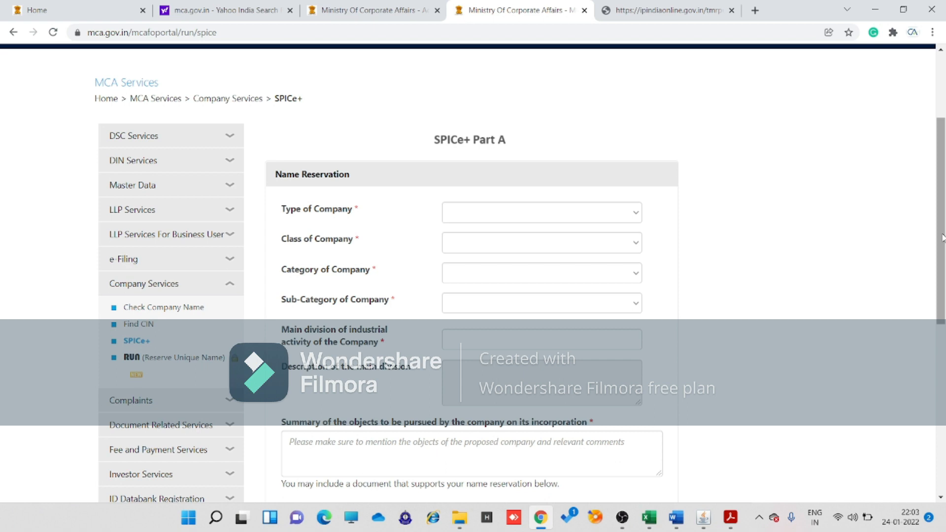
scroll(620, 195, "down", 1)
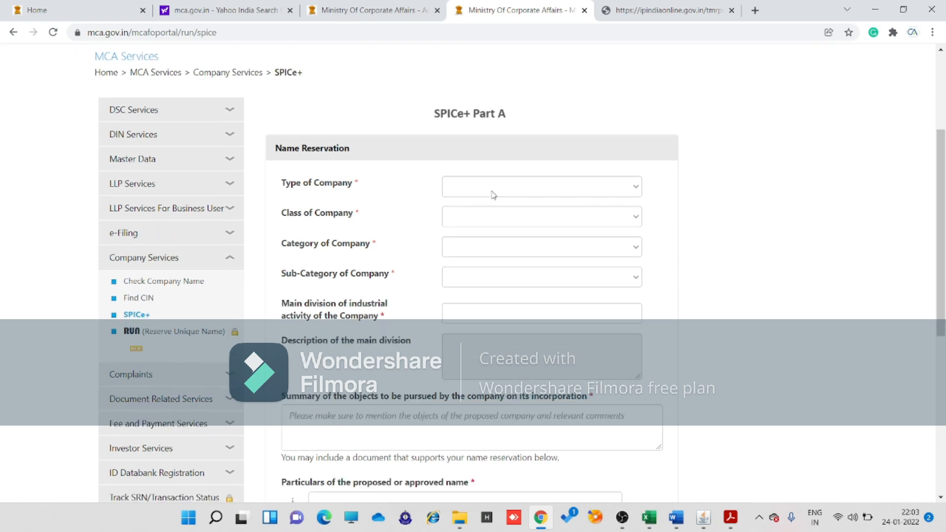
Set company type to New Company (Others) and class of company to Private.
left_click(505, 193)
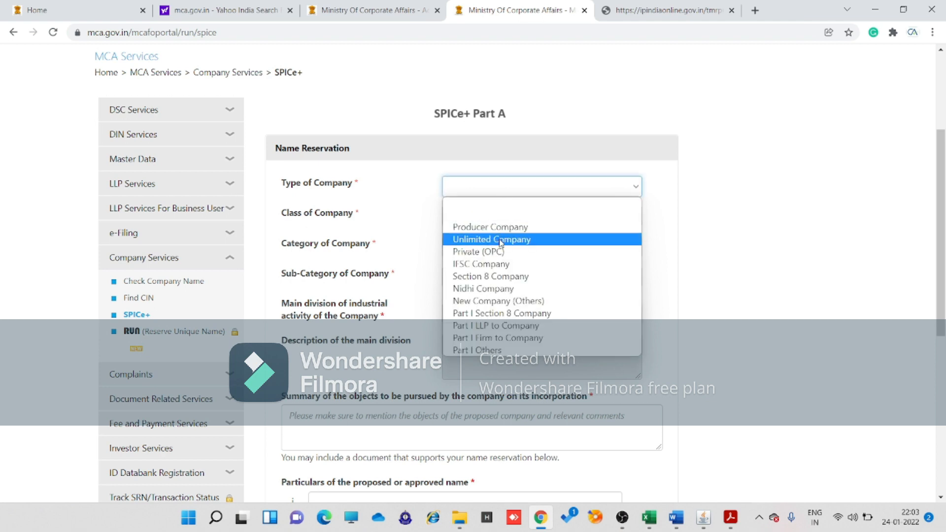
type("ne")
key("Return")
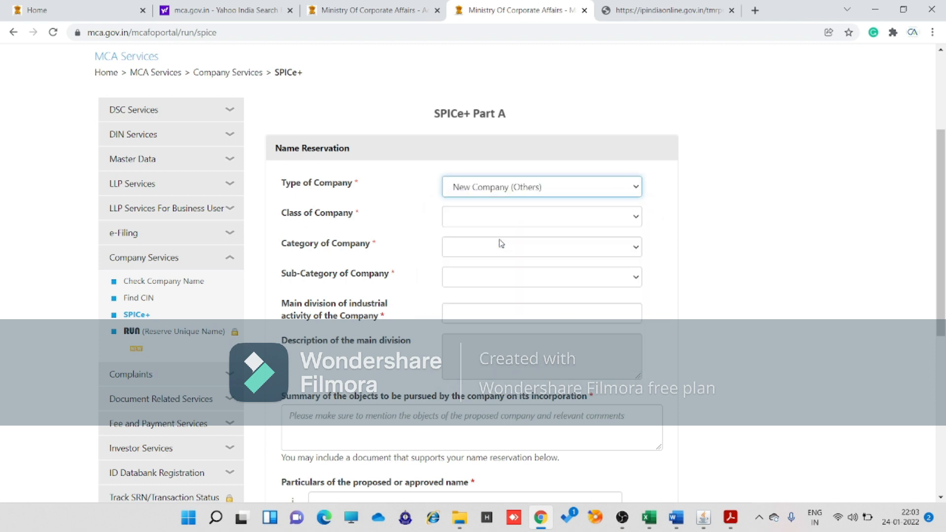
left_click(505, 214)
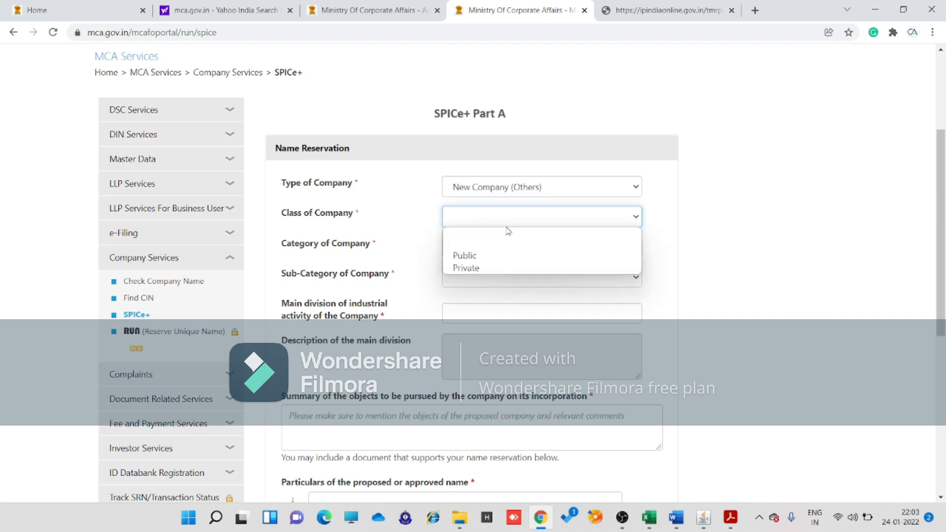
left_click(497, 267)
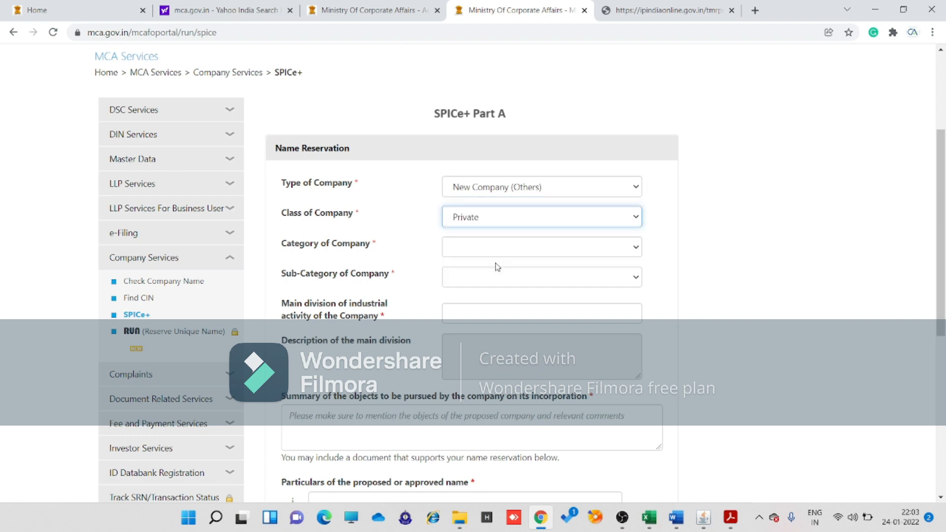
Set category to Company limited by shares and sub-category to Non-government company.
left_click(525, 249)
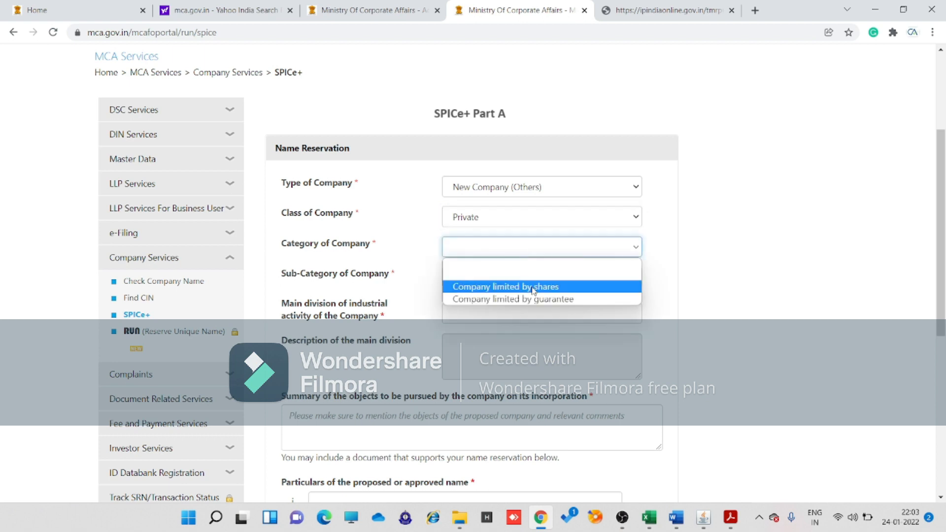
left_click(383, 251)
left_click(506, 252)
left_click(489, 287)
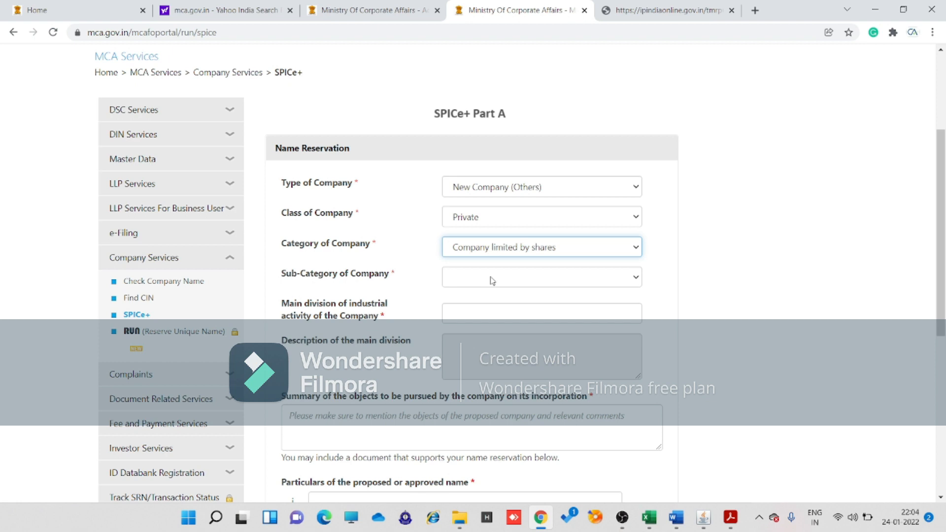
left_click(493, 281)
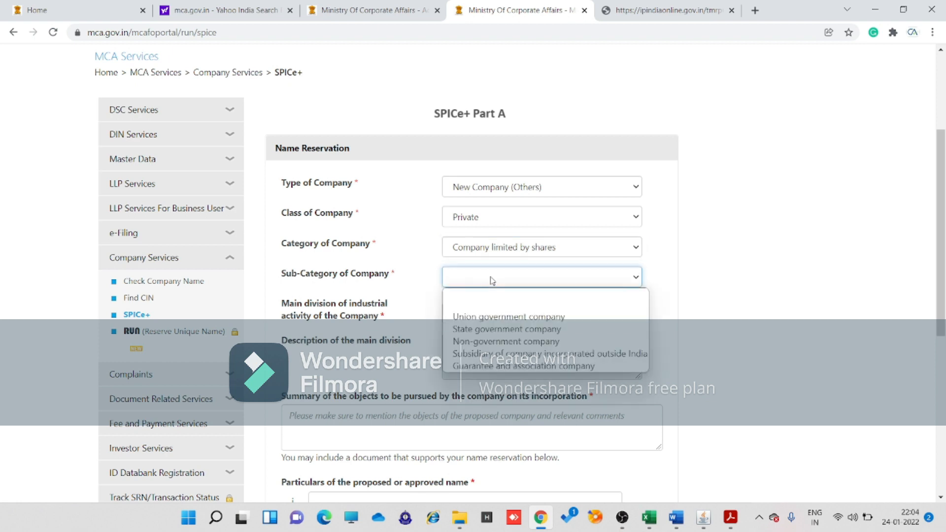
key("Down")
key("Down")
key("Down")
key("Down")
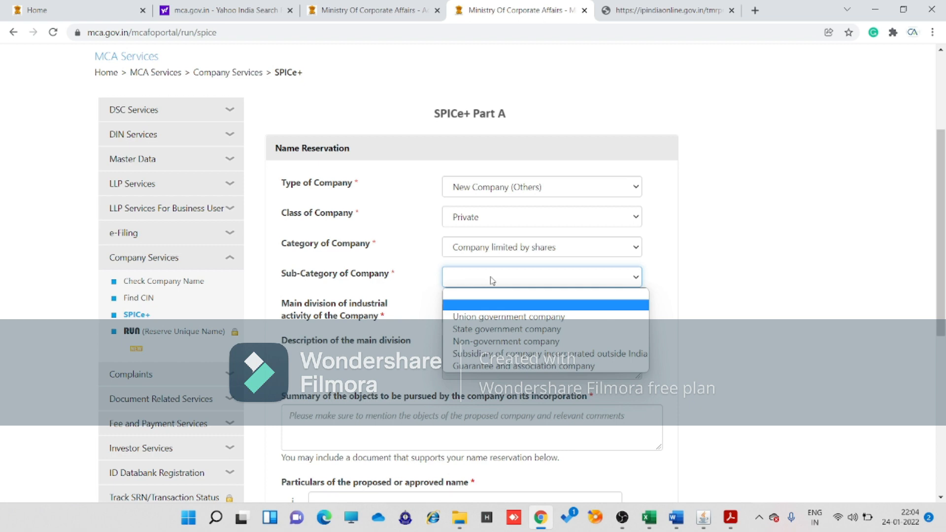
key("Return")
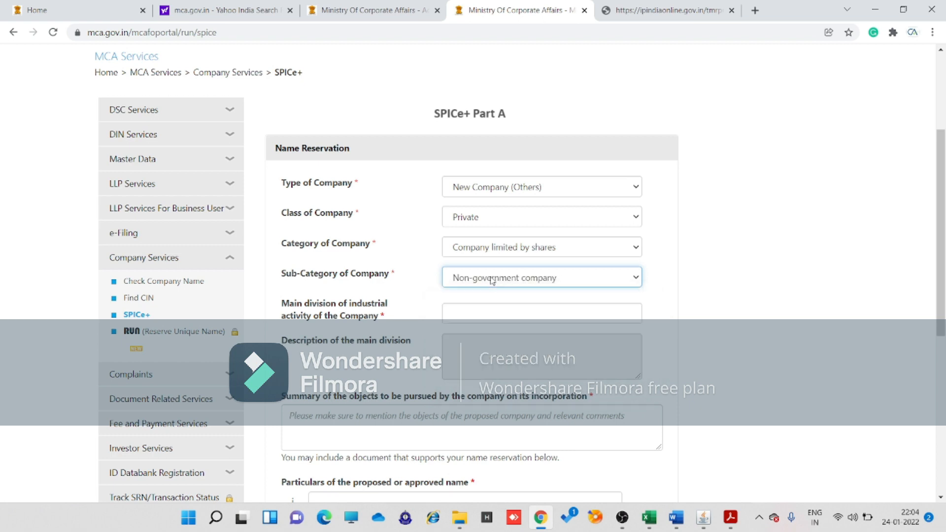
left_click(767, 271)
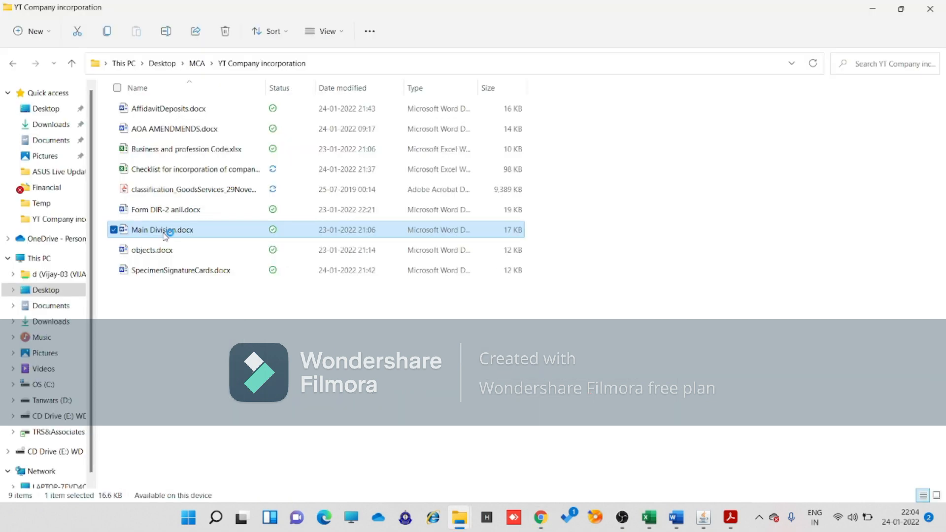
double_click(168, 232)
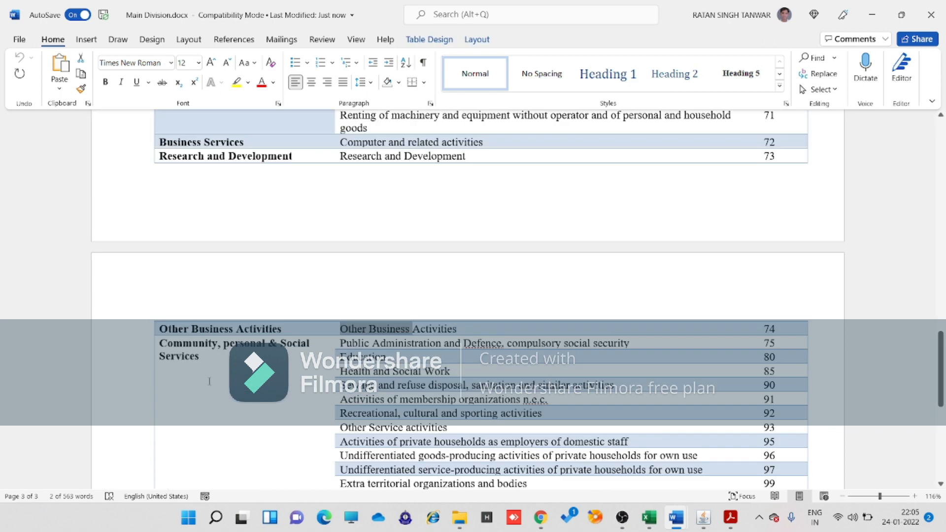
Locate code 74, Other Business Activities, in the Main Division table, then switch windows.
left_click(202, 356)
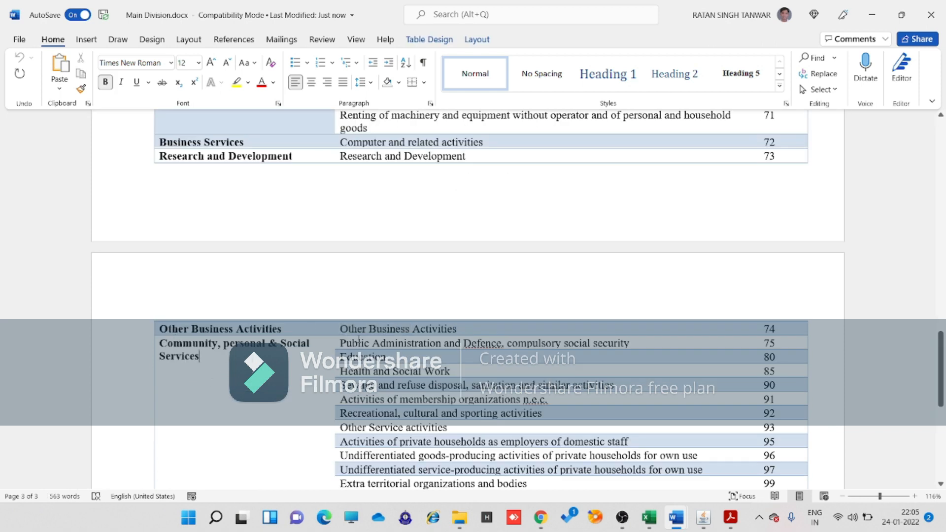
scroll(232, 333, "down", 2)
left_click(363, 262)
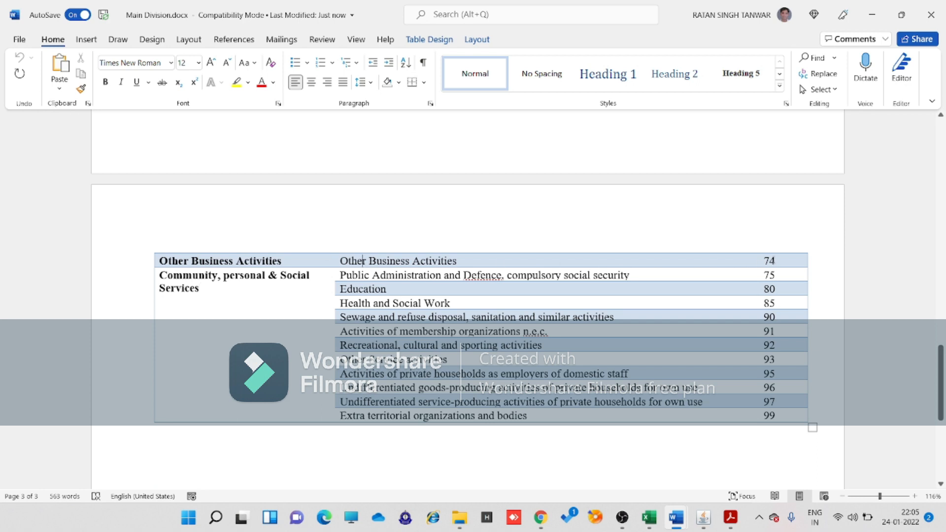
key("alt+Tab")
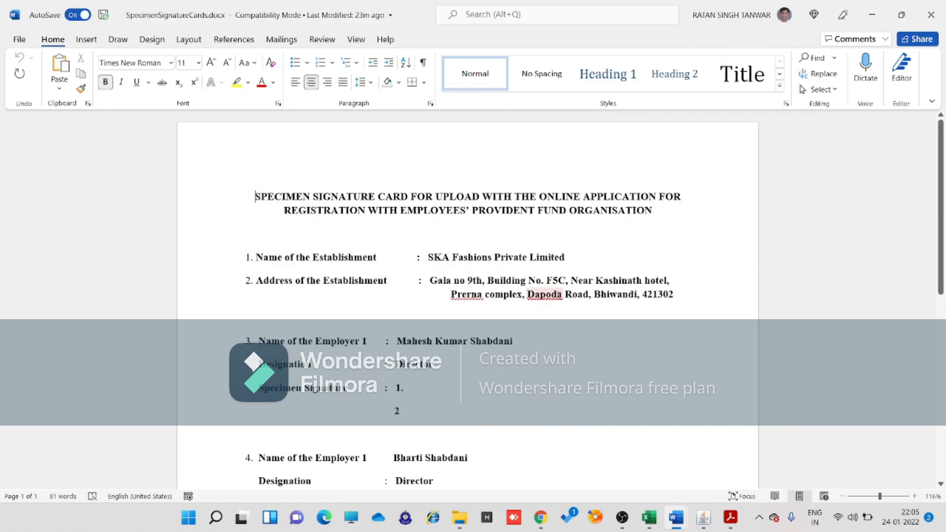
key("alt+Tab")
key("alt+Tab")
key("alt+Tab")
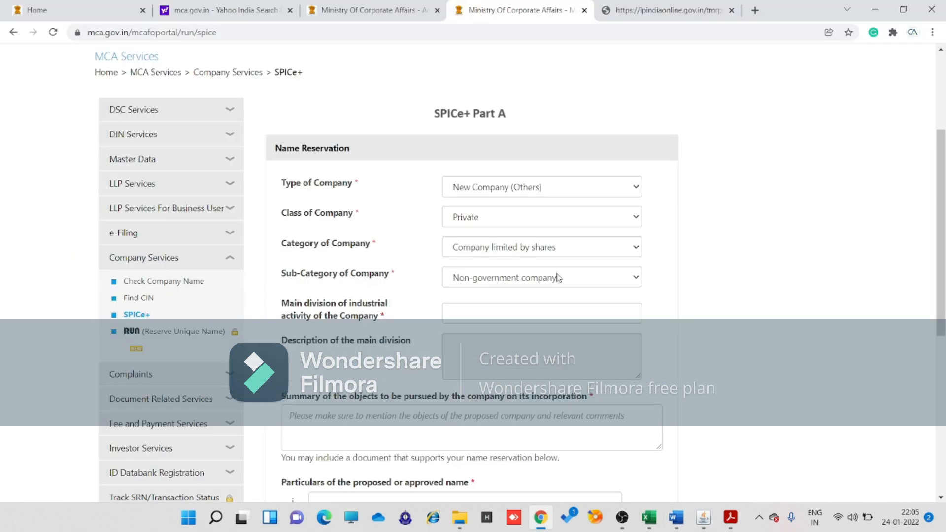
Enter main division 74 (Other Business Activities) and place the caret in the Summary of objects box.
left_click(531, 312)
type("74")
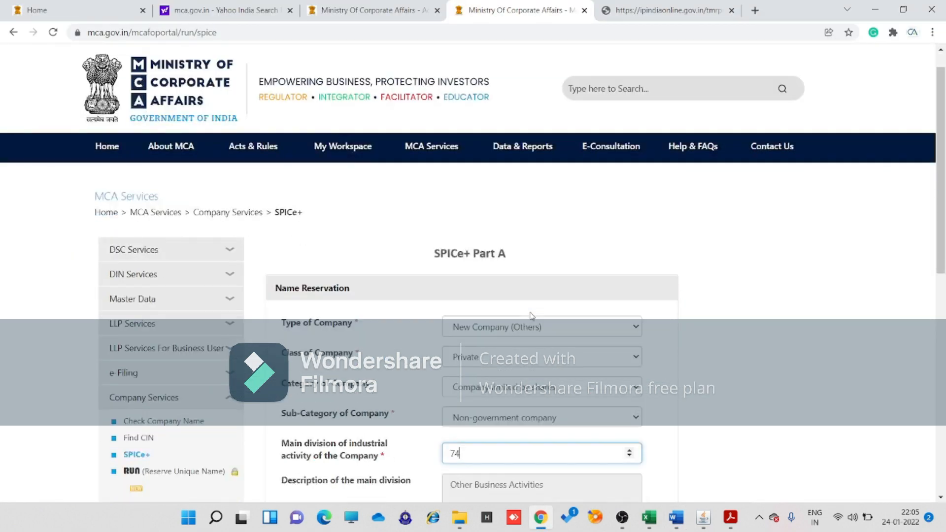
scroll(531, 315, "down", 5)
key("Tab")
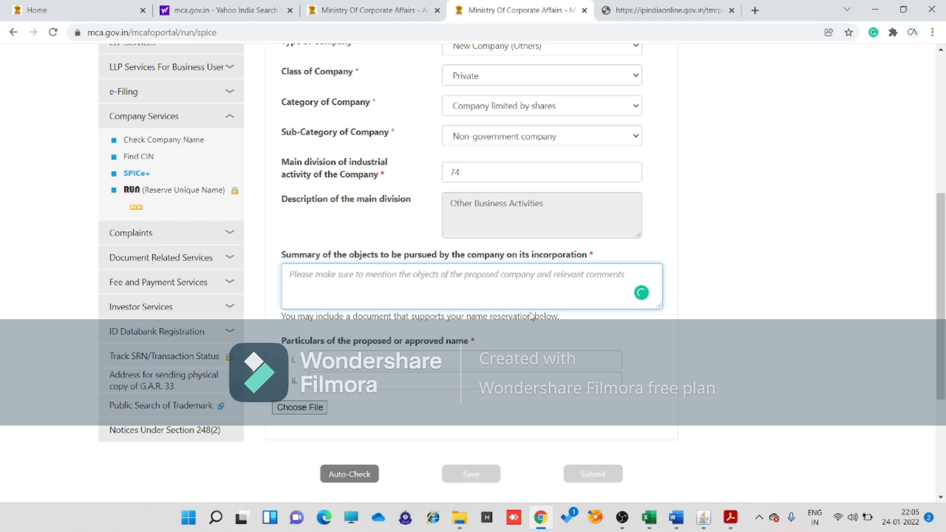
left_click(850, 262)
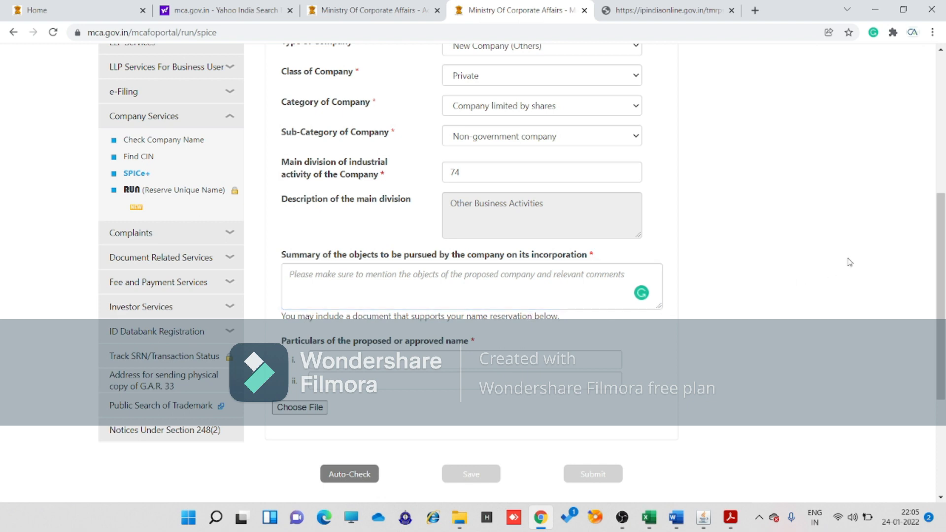
left_click(395, 283)
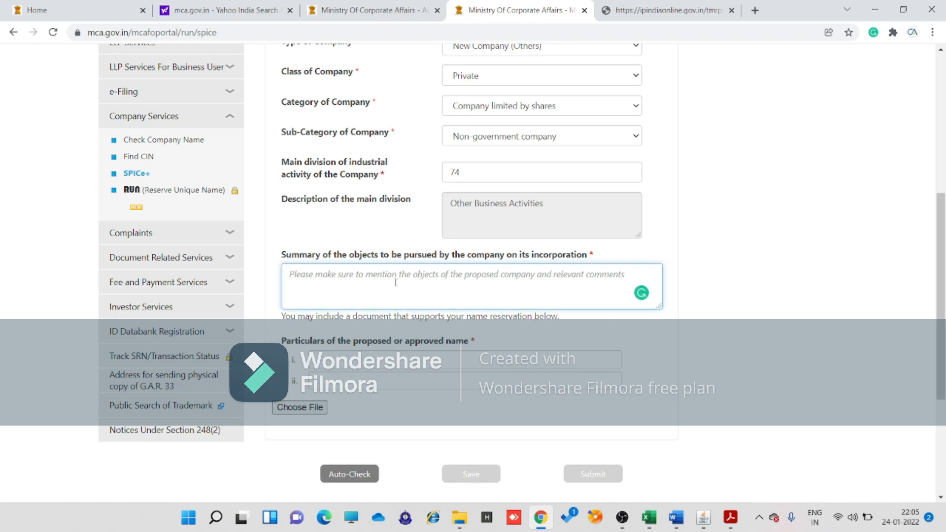
left_click_drag(323, 254, 460, 264)
left_click(422, 279)
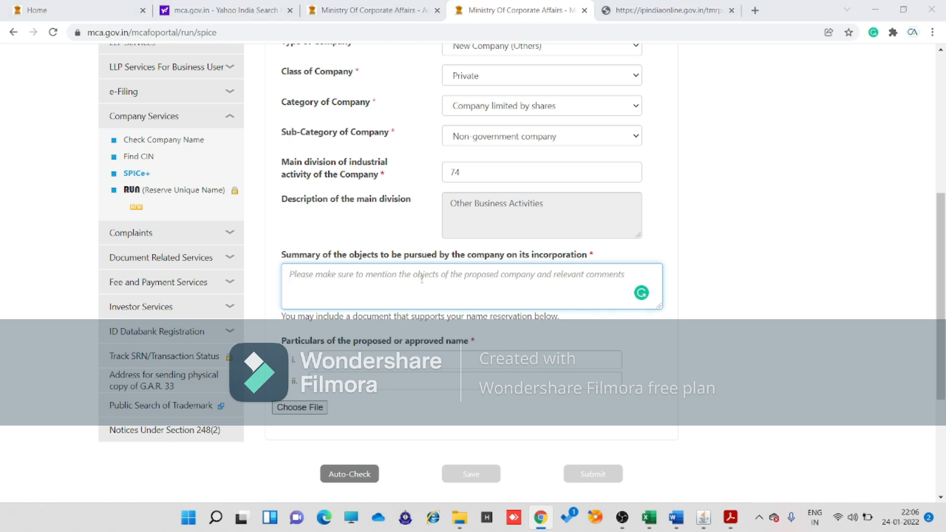
key("alt+Tab")
key("alt+Tab")
key("alt+Tab")
Copy the consultancy objects paragraph from objects.docx and return to the SPICe+ form.
key("Down")
key("Left")
key("Left")
key("Down")
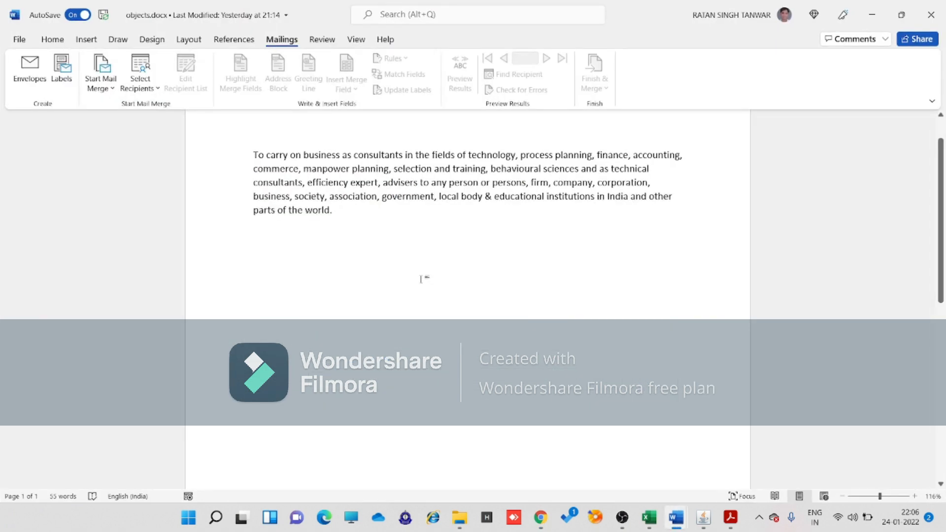
left_click_drag(255, 156, 331, 217)
key("alt+Tab")
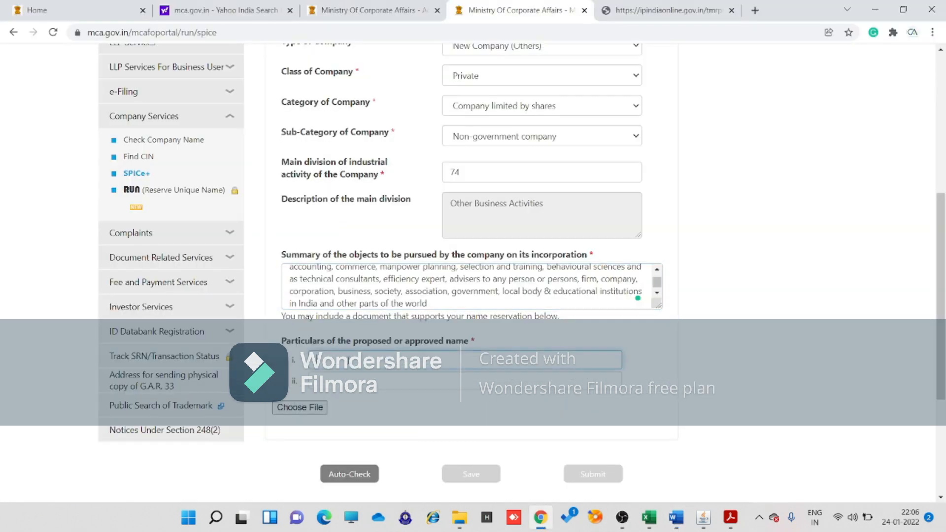
Enter 'BHARTI CONSULTING PRIVATE LIMITED' as the first proposed company name.
left_click_drag(291, 343, 466, 348)
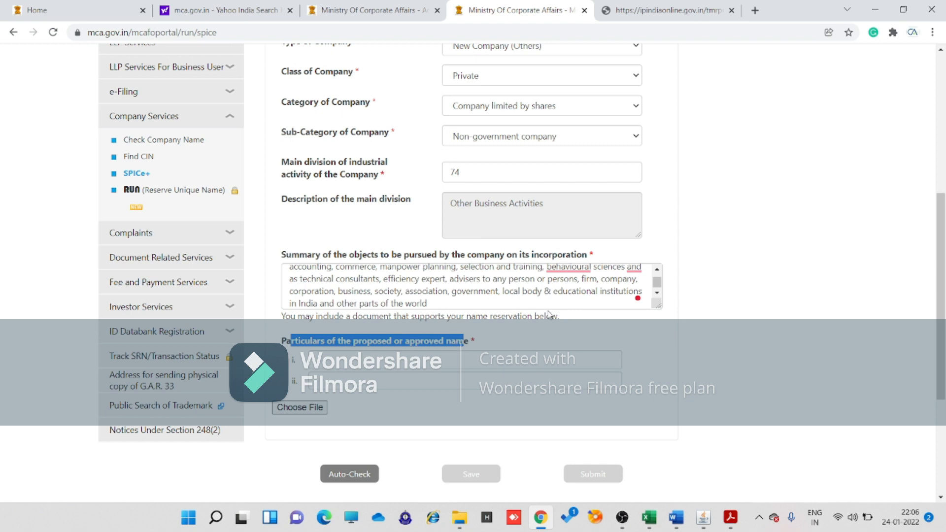
left_click(391, 367)
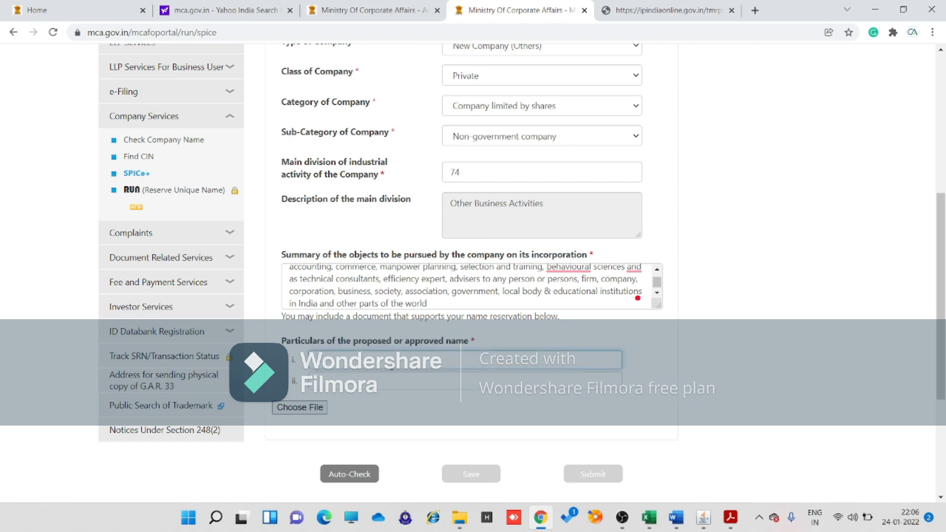
left_click(655, 10)
left_click(562, 8)
type("BHARTI CONSULTING PRIVATE LIMITED")
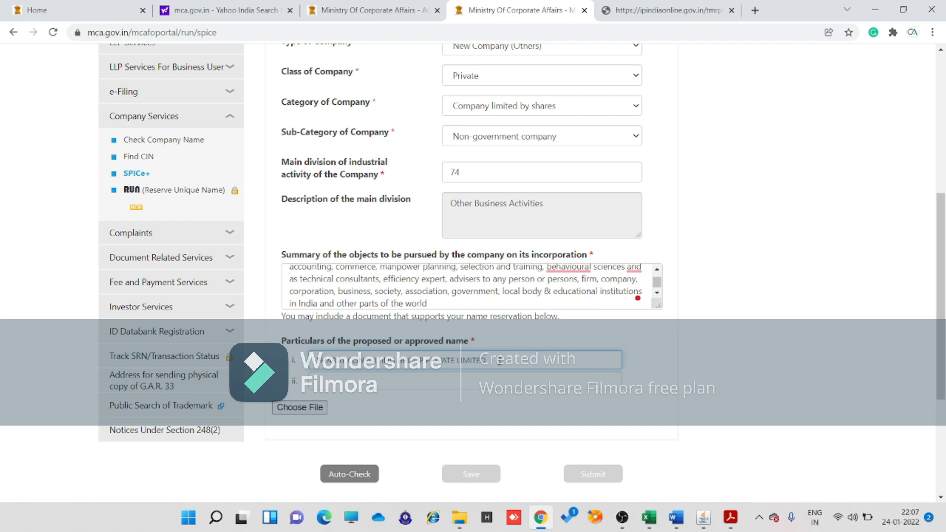
left_click(382, 384)
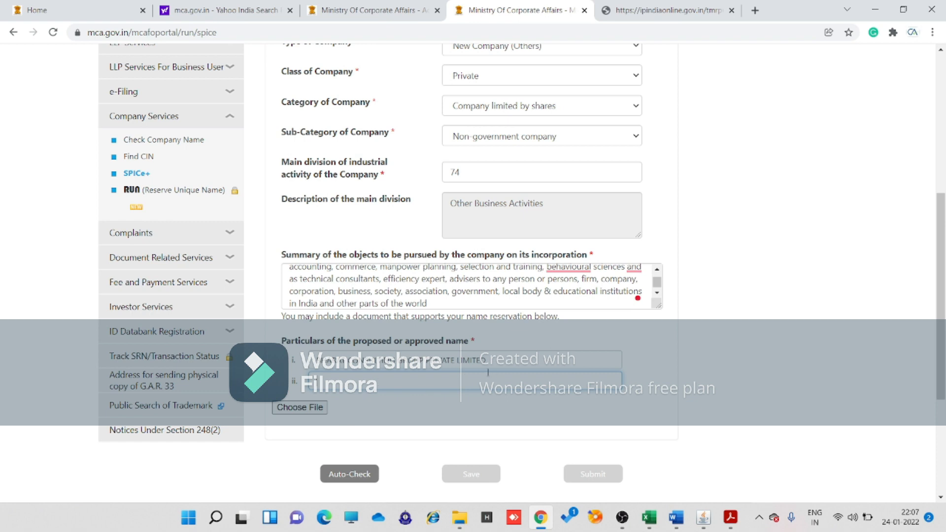
left_click(503, 355)
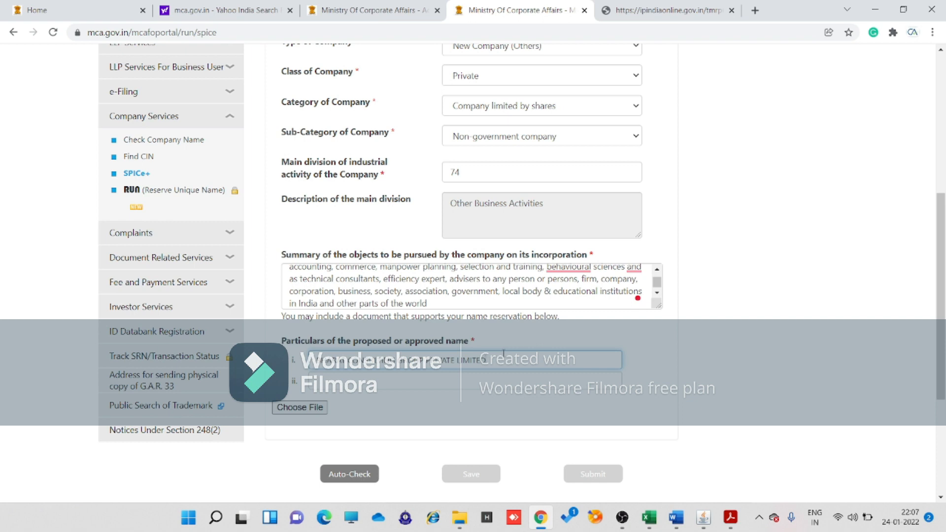
Attach OBJECT.pdf as the supporting document for the proposed name.
left_click(307, 410)
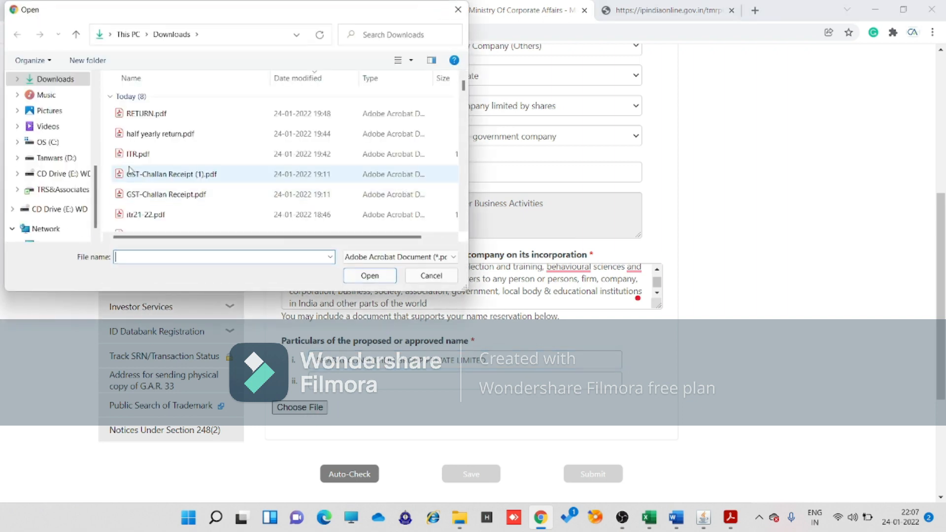
scroll(175, 200, "down", 2)
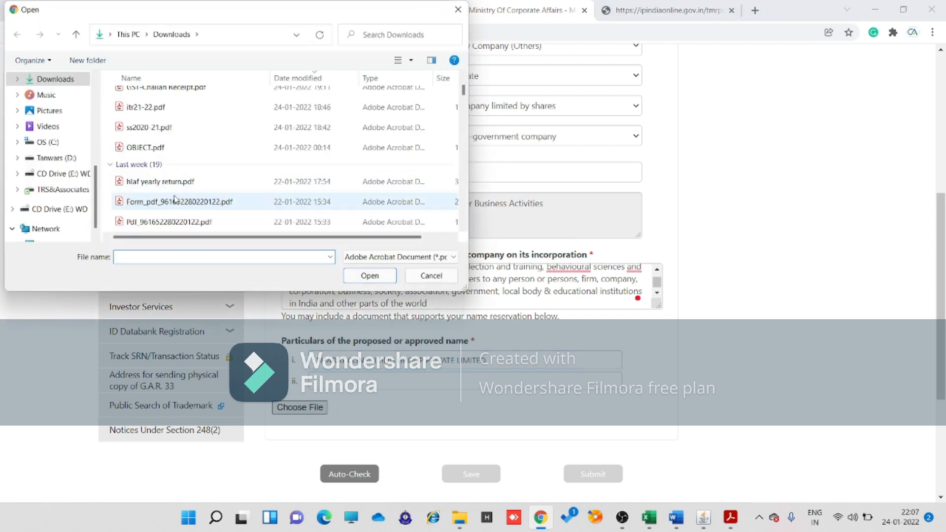
double_click(146, 148)
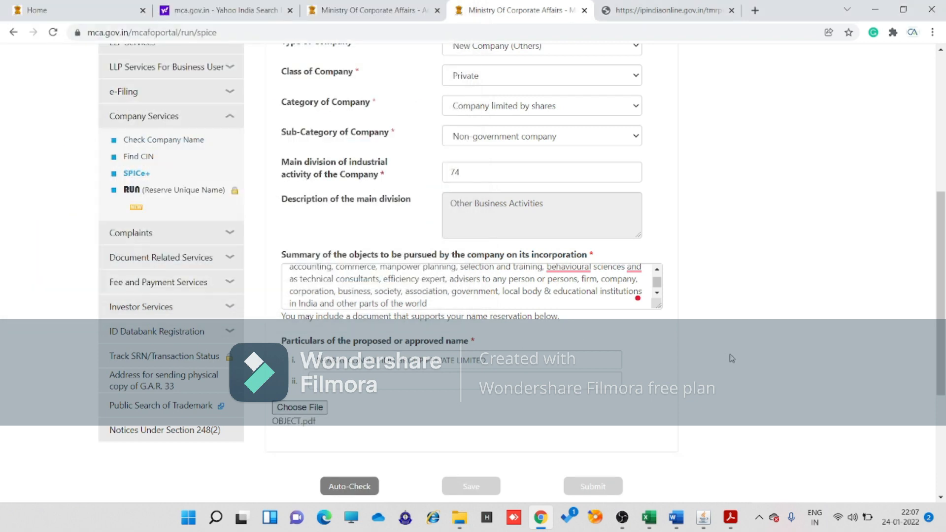
Run Auto-Check and review the notice that the name is not identical to existing names.
scroll(380, 458, "down", 7)
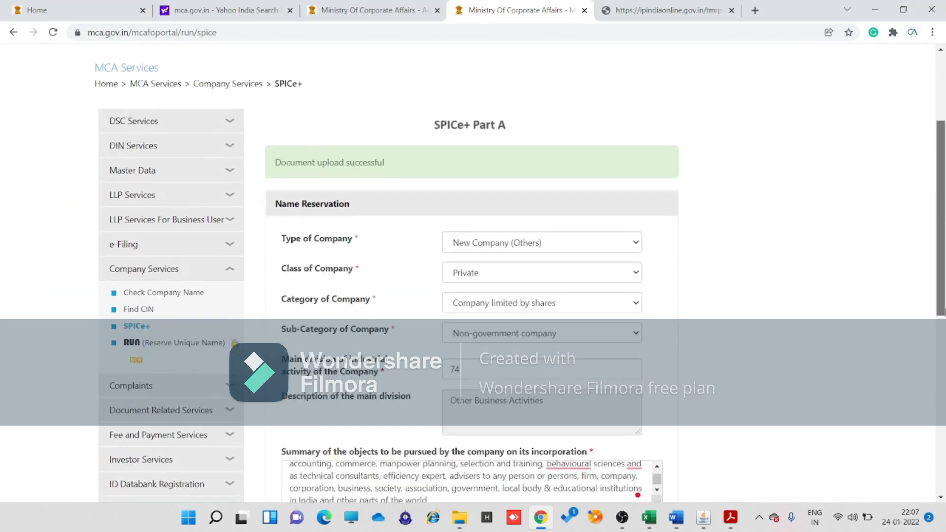
left_click(355, 429)
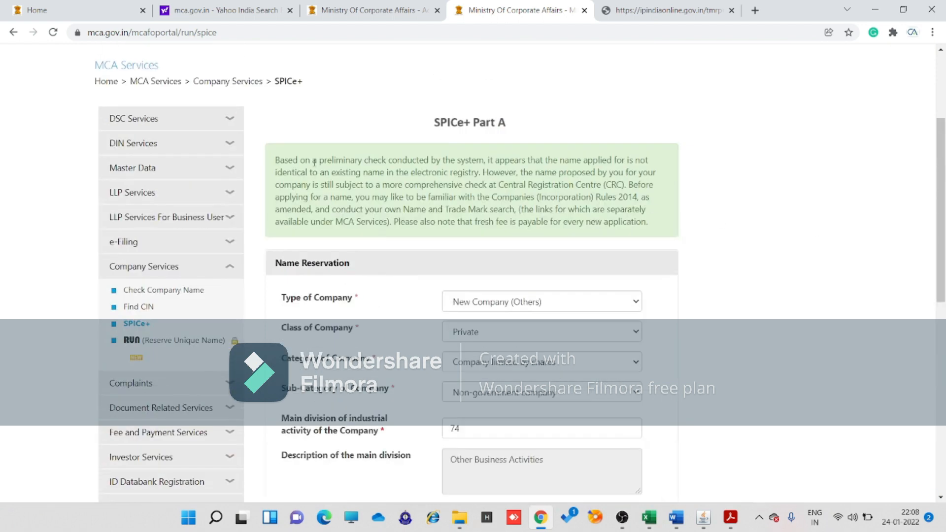
left_click_drag(275, 160, 431, 172)
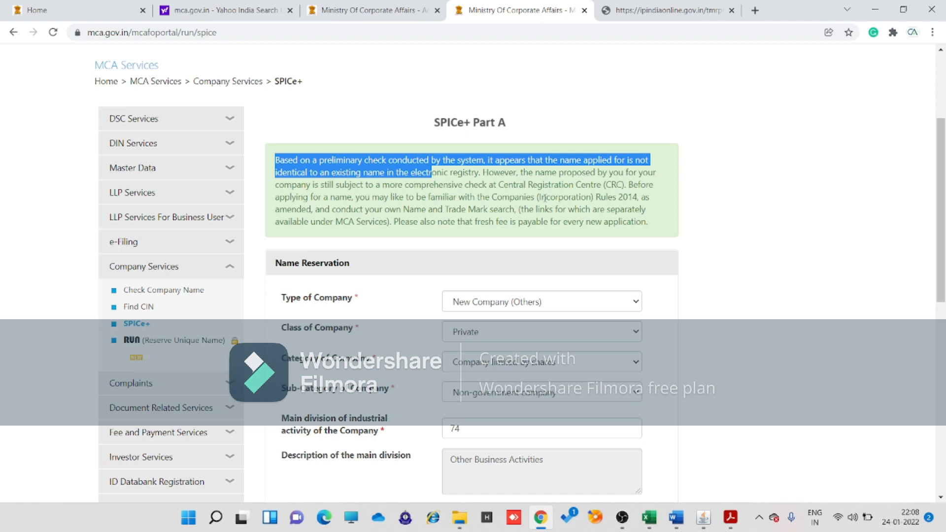
left_click(545, 197)
left_click_drag(280, 160, 649, 163)
left_click_drag(292, 184, 480, 174)
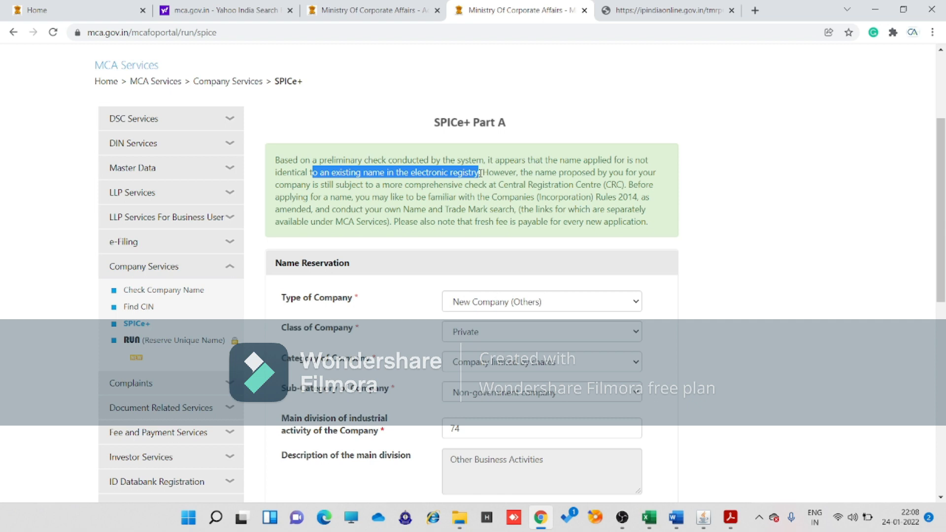
scroll(613, 207, "up", 1)
scroll(684, 215, "down", 7)
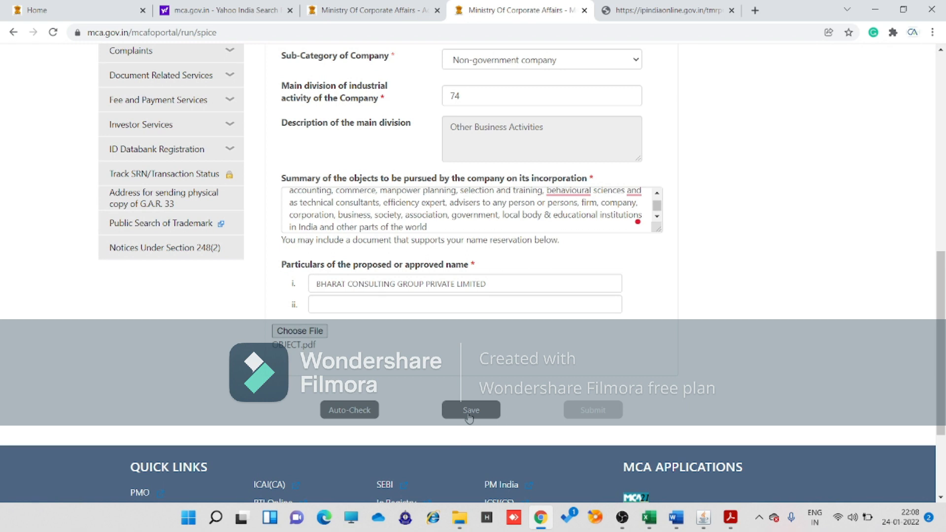
Save Part A and submit it for name reservation only.
left_click(468, 417)
scroll(581, 400, "down", 10)
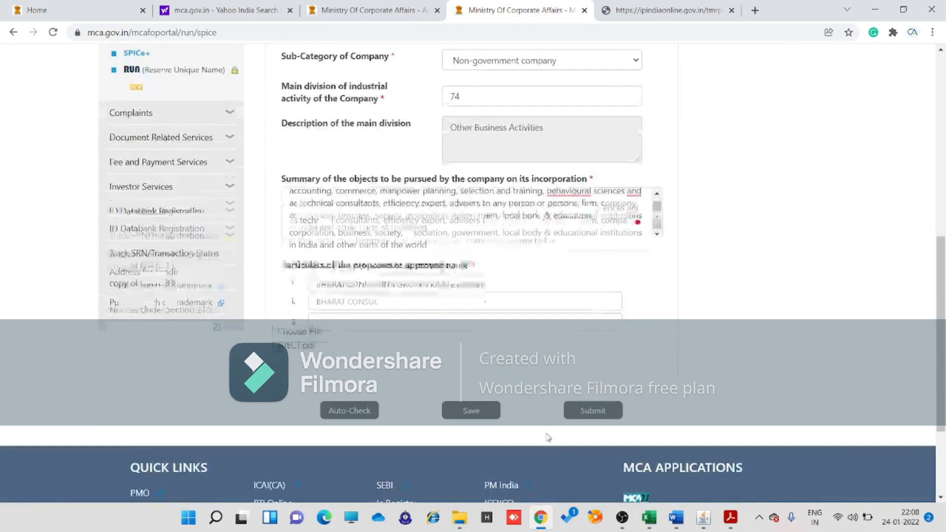
left_click(590, 348)
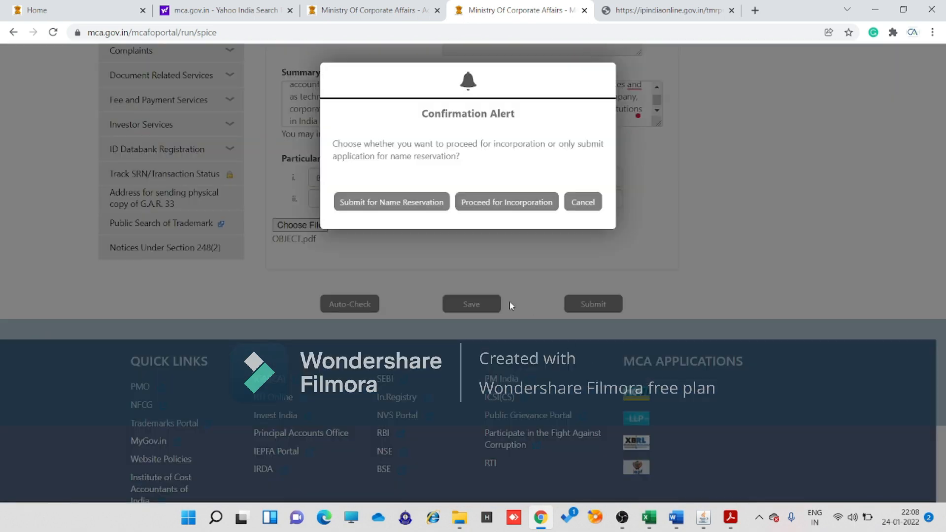
left_click_drag(338, 143, 592, 144)
left_click(453, 165)
left_click_drag(360, 157, 495, 163)
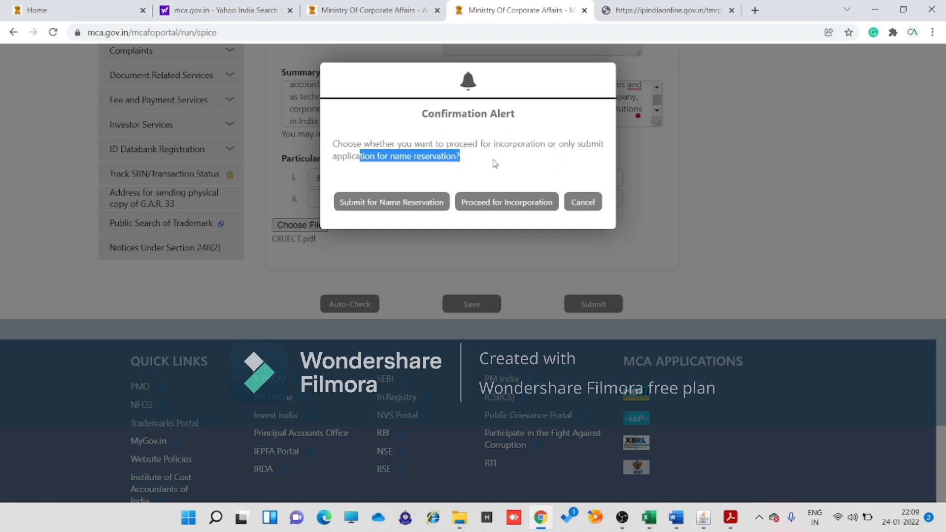
left_click(385, 208)
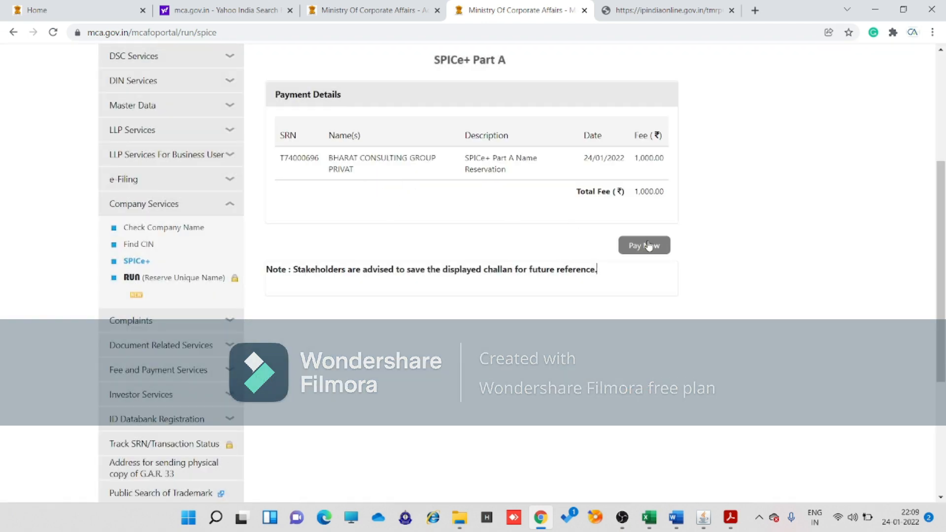
Review the payment entry's company name, 24/01/2022 date and ₹1,000.00 total fee.
left_click_drag(330, 159, 443, 163)
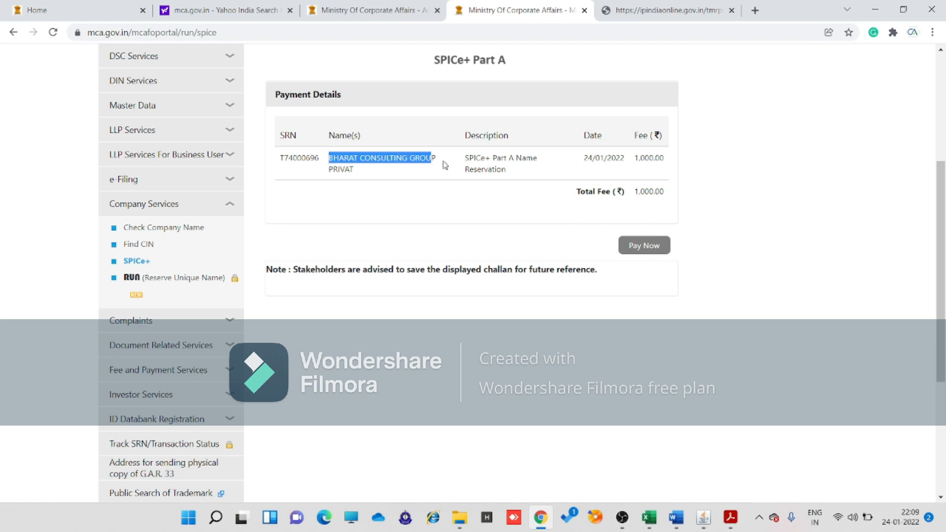
left_click_drag(582, 159, 668, 162)
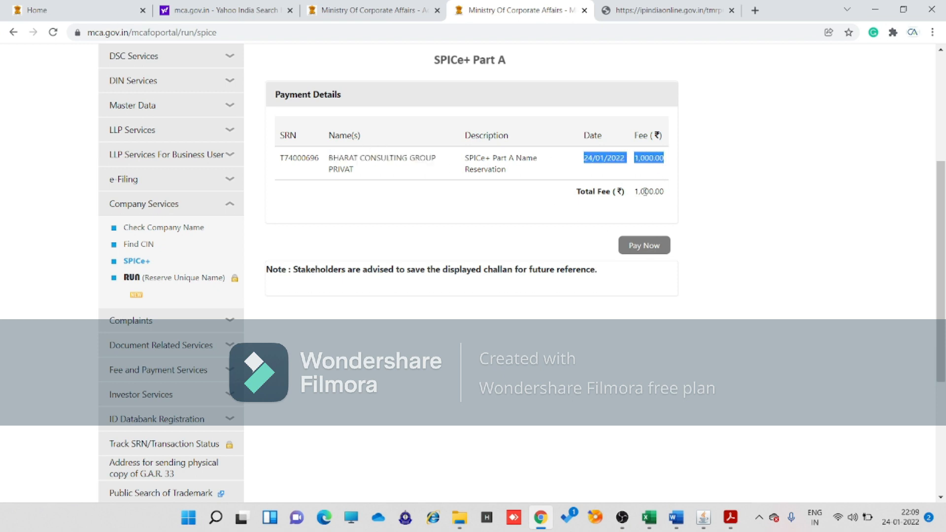
left_click_drag(633, 193, 666, 194)
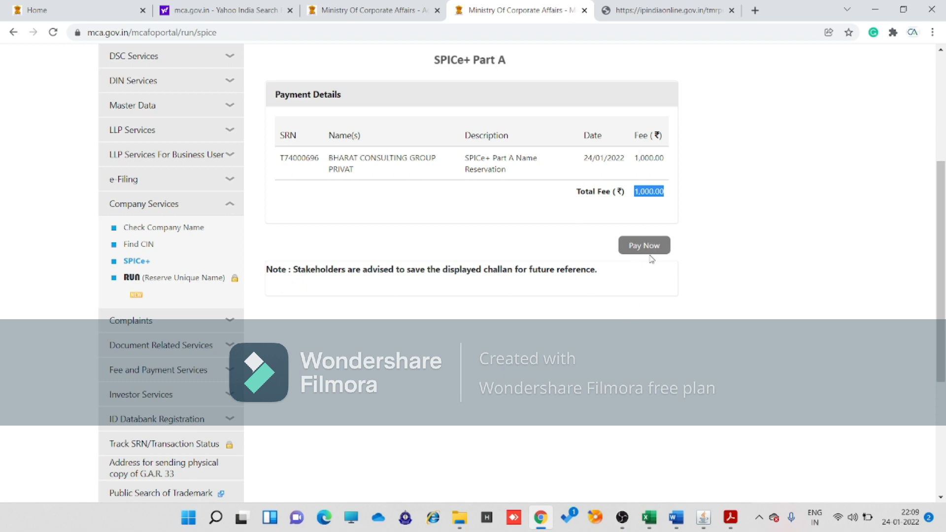
scroll(515, 266, "up", 1)
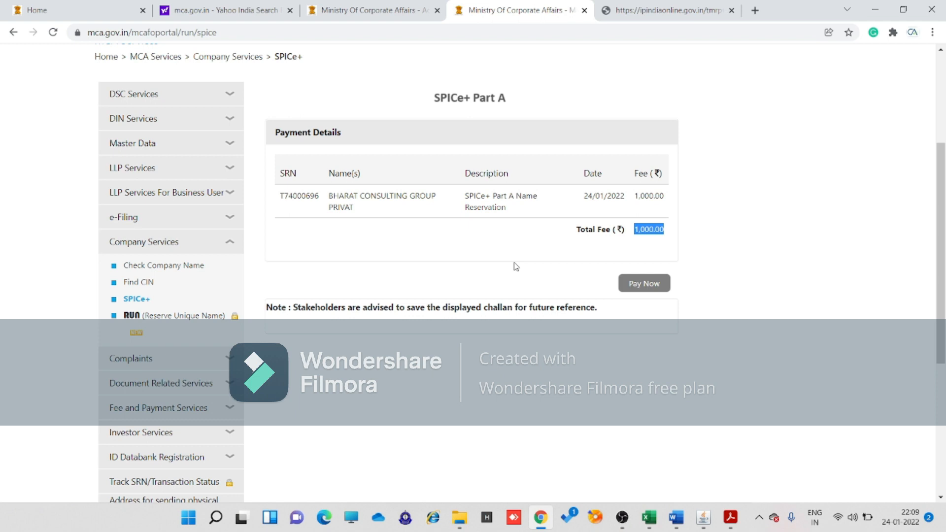
scroll(517, 257, "up", 4)
Open the saved BHARAT CONSULTING GROUP PRIVATE LIMITED application from existing SPICe+ applications.
mouse_move(432, 177)
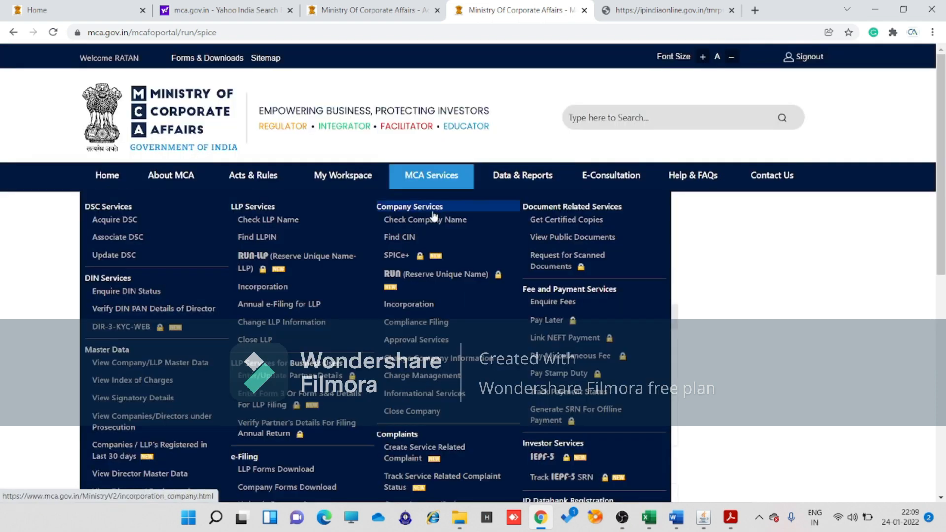
left_click(403, 256)
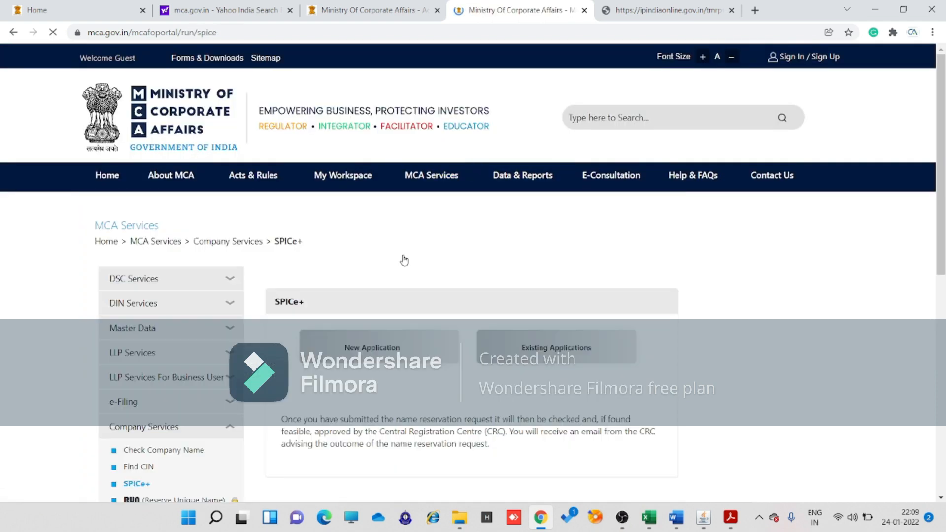
scroll(438, 316, "down", 3)
left_click(365, 249)
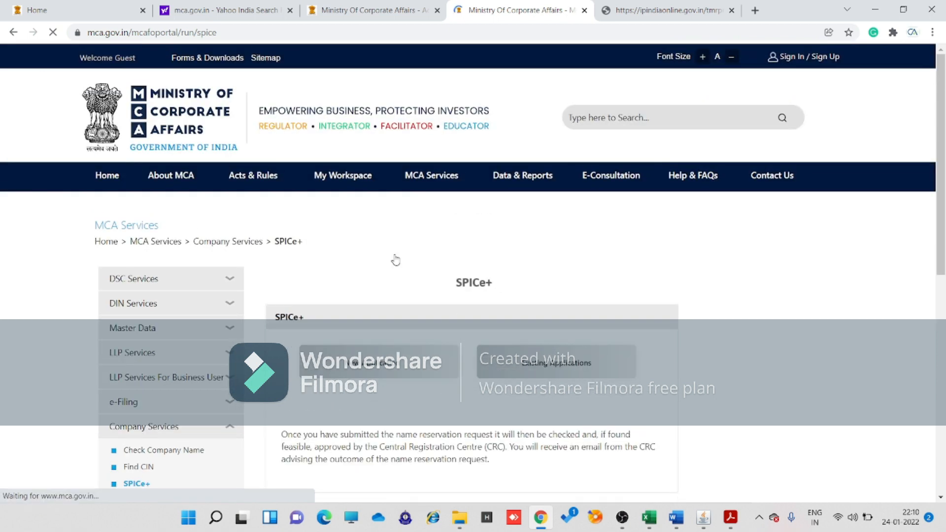
scroll(509, 279, "down", 4)
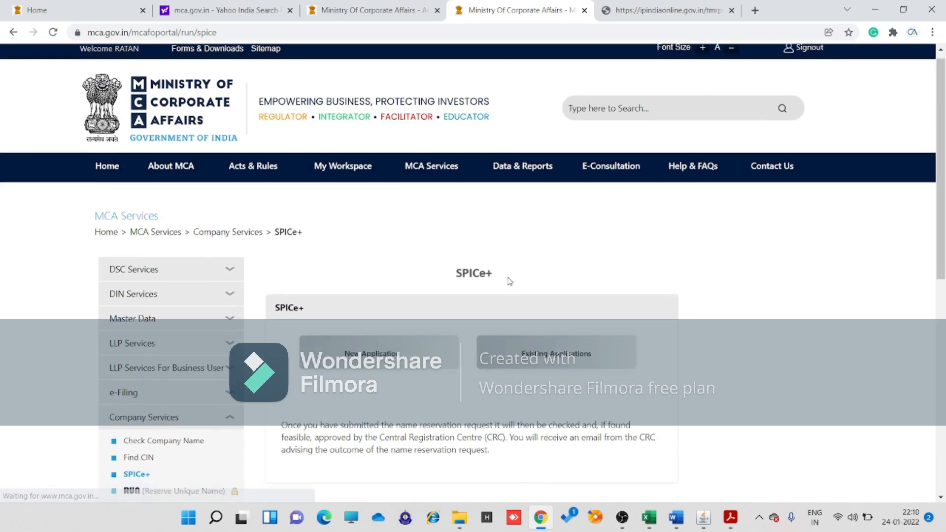
left_click(555, 120)
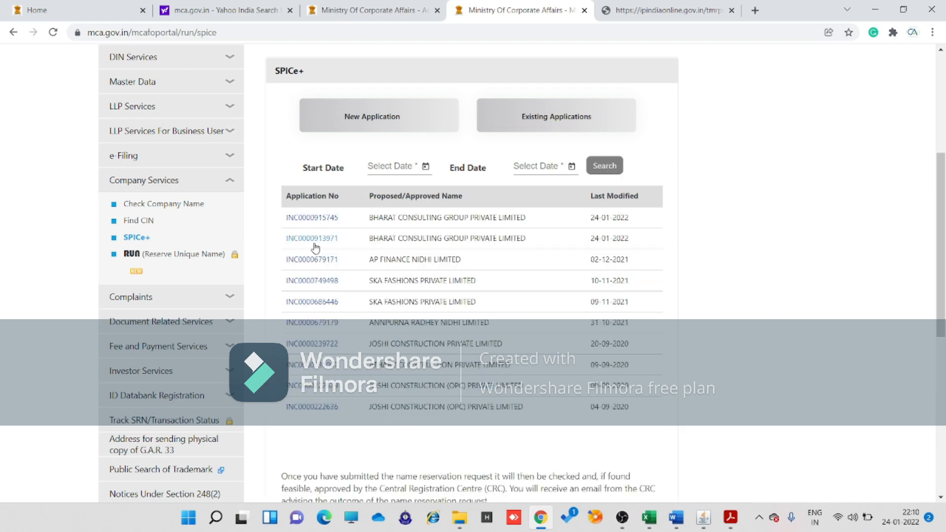
left_click(312, 242)
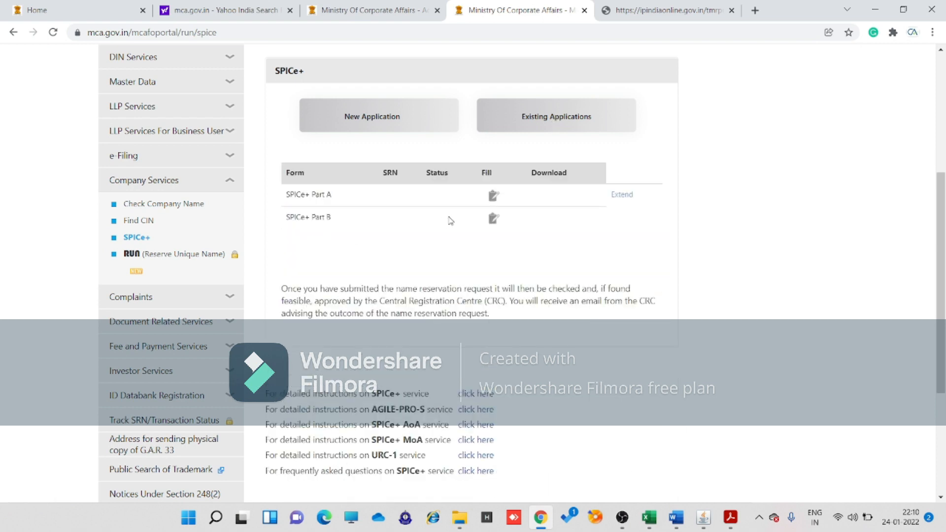
Rerun the Part A name check, save and submit it, then proceed for incorporation.
left_click(493, 199)
scroll(714, 300, "down", 5)
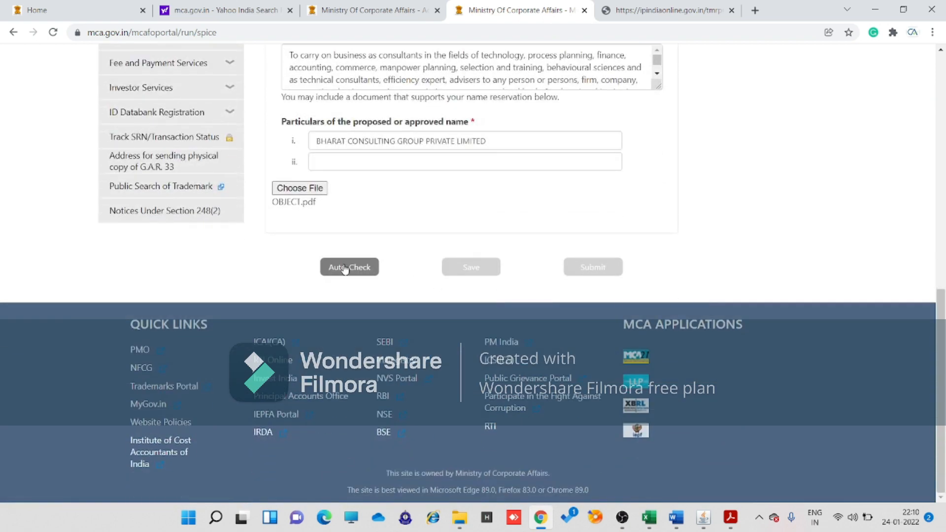
left_click(345, 269)
scroll(642, 239, "up", 3)
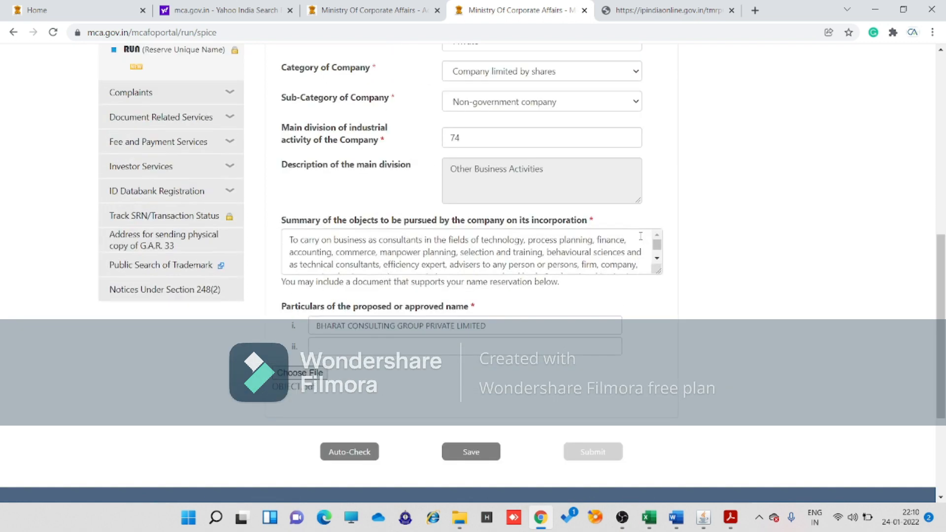
scroll(642, 238, "down", 3)
left_click(461, 270)
scroll(493, 276, "down", 10)
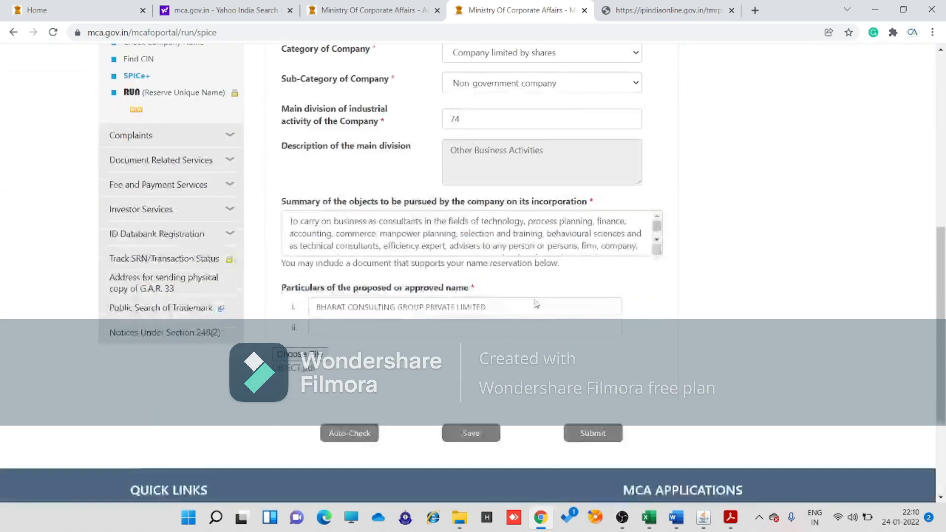
left_click(597, 275)
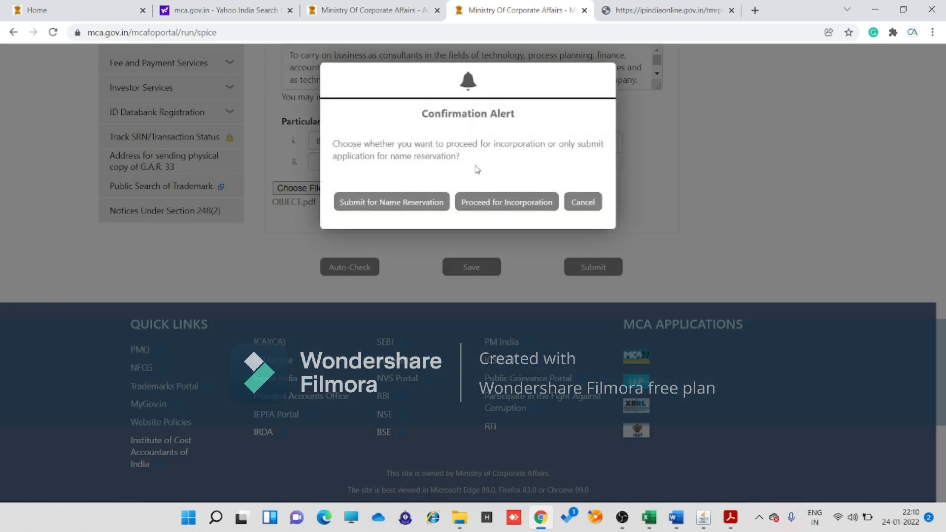
left_click(492, 212)
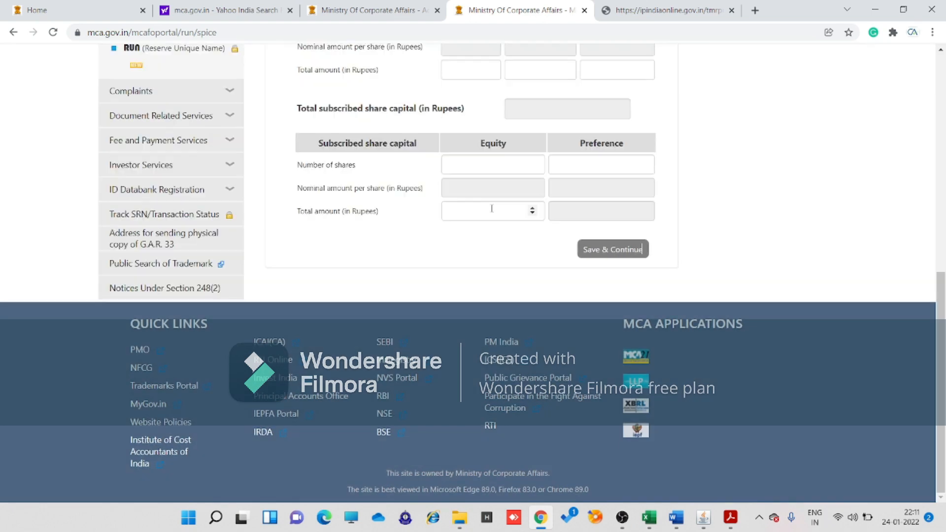
Go back to the previous Part B section and review the Structure of the company.
scroll(784, 197, "down", 4)
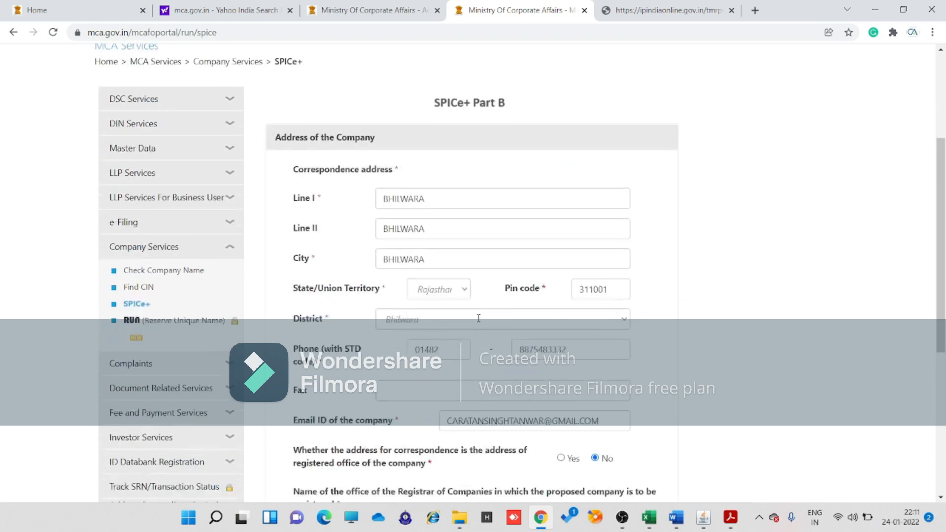
scroll(419, 394, "down", 1)
left_click(306, 487)
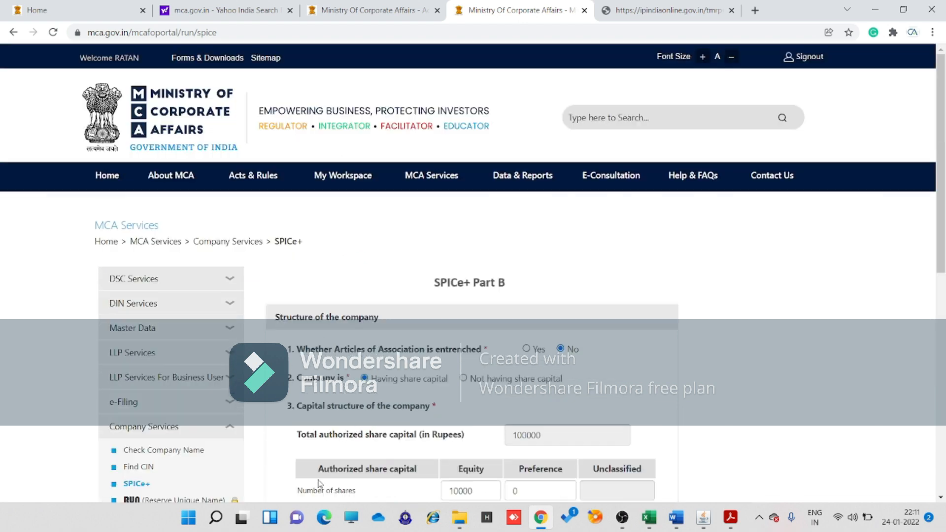
scroll(602, 321, "down", 10)
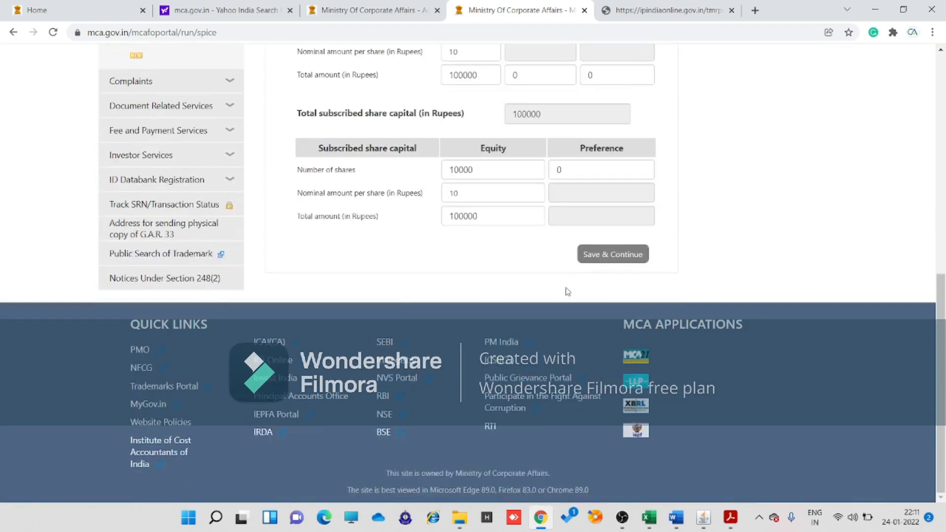
scroll(492, 294, "up", 9)
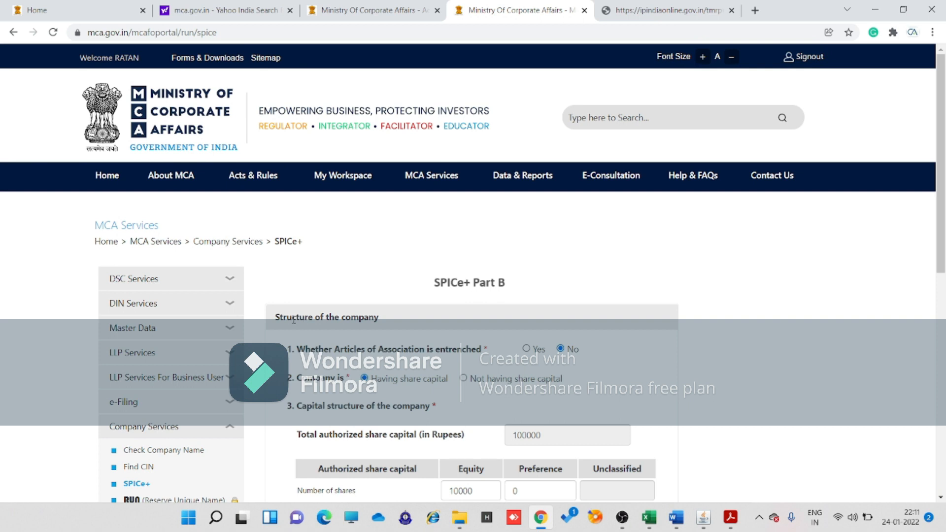
left_click_drag(294, 320, 352, 319)
left_click_drag(431, 284, 528, 285)
left_click(749, 296)
scroll(749, 296, "down", 1)
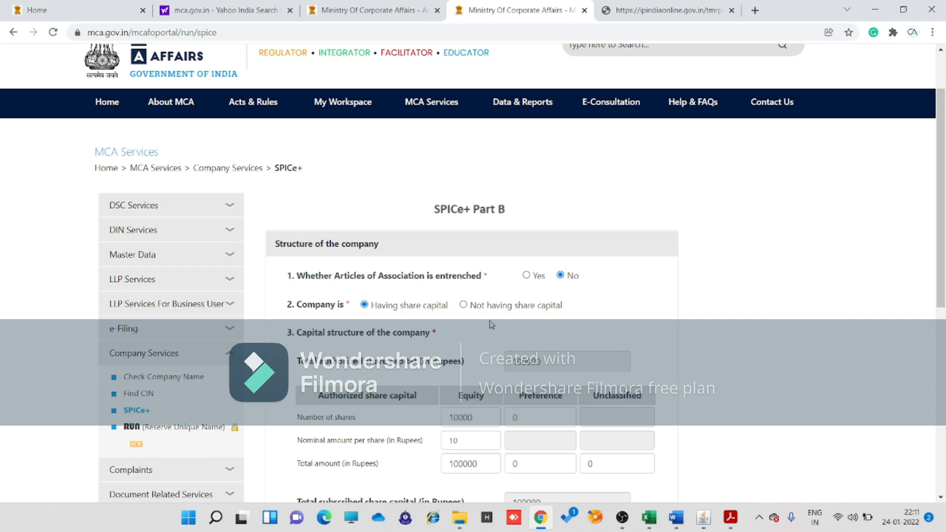
scroll(492, 324, "down", 2)
Re-enter 10000 as the authorized equity number of shares.
left_click(470, 294)
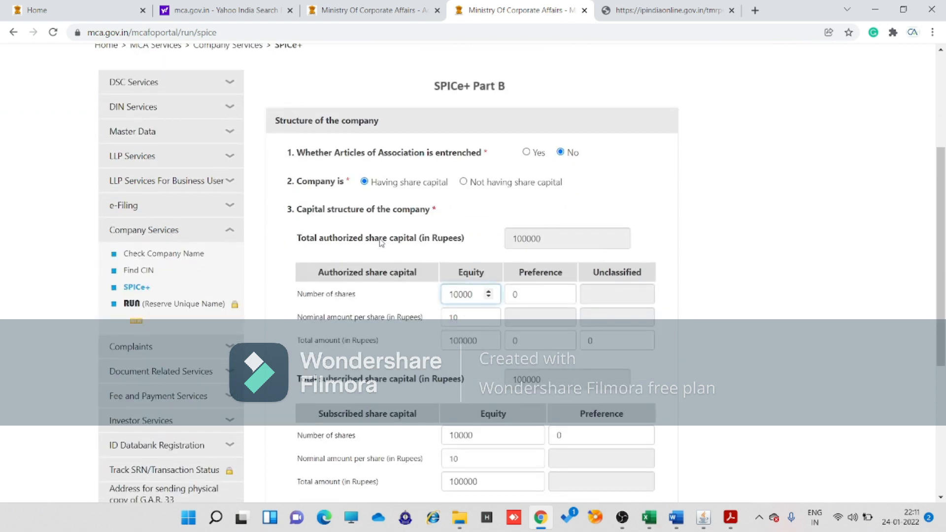
left_click_drag(290, 210, 445, 216)
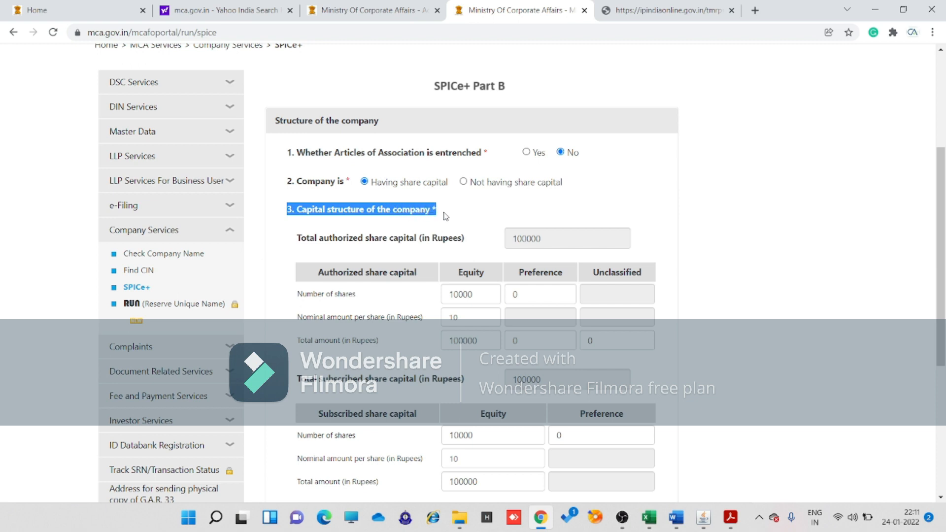
left_click(504, 213)
left_click_drag(295, 264, 351, 303)
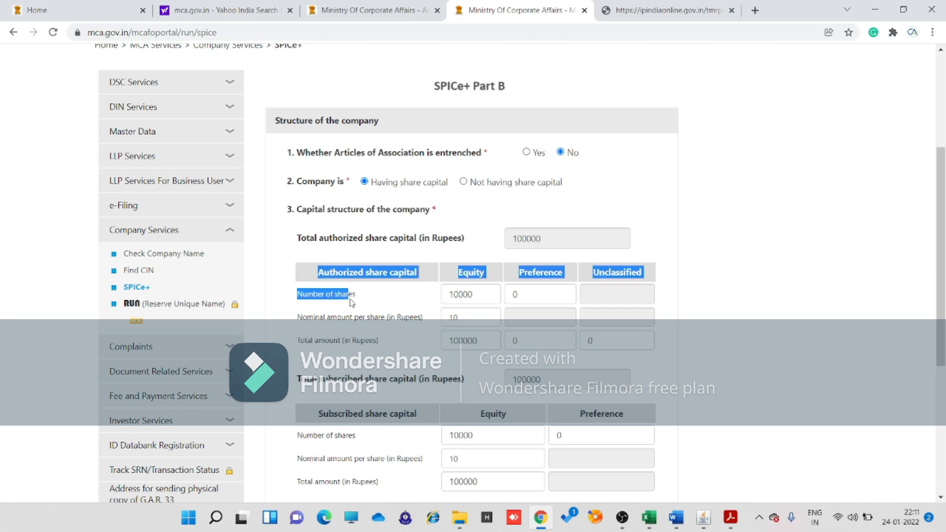
left_click(448, 295)
left_click(510, 294)
key("Tab")
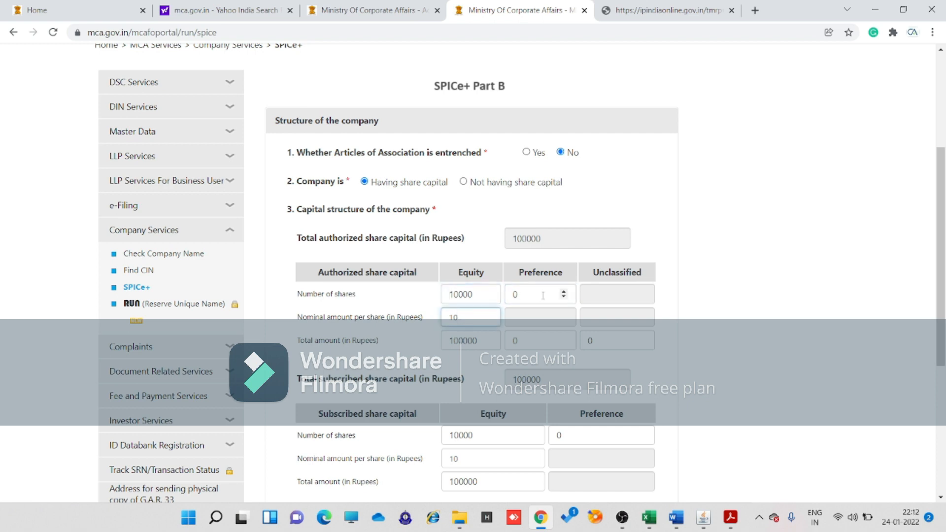
left_click(476, 295)
key("Tab")
key("shift+Tab")
type("10000")
key("Tab")
key("Tab")
type("1")
key("Tab")
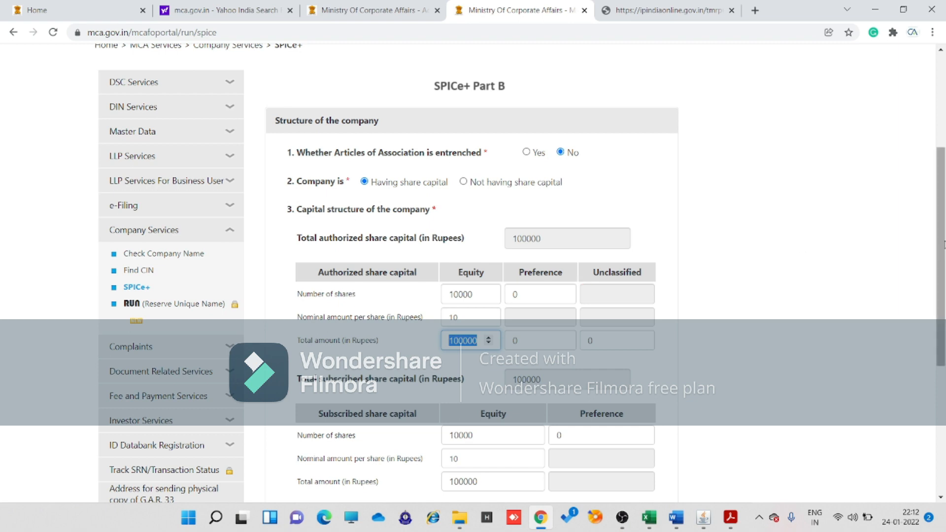
Re-enter the subscribed equity number of shares in the subscribed capital table.
scroll(941, 246, "down", 1)
left_click(479, 378)
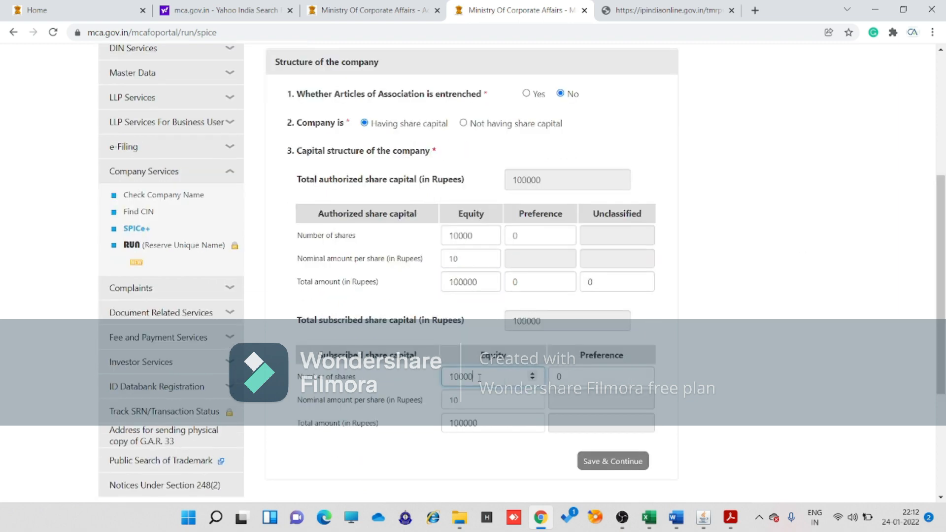
key("Tab")
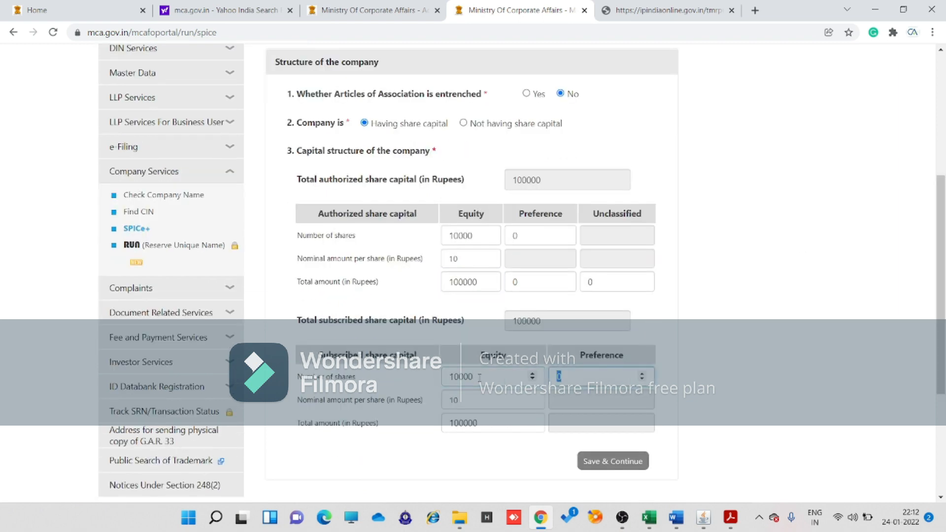
key("shift+Tab")
type("100")
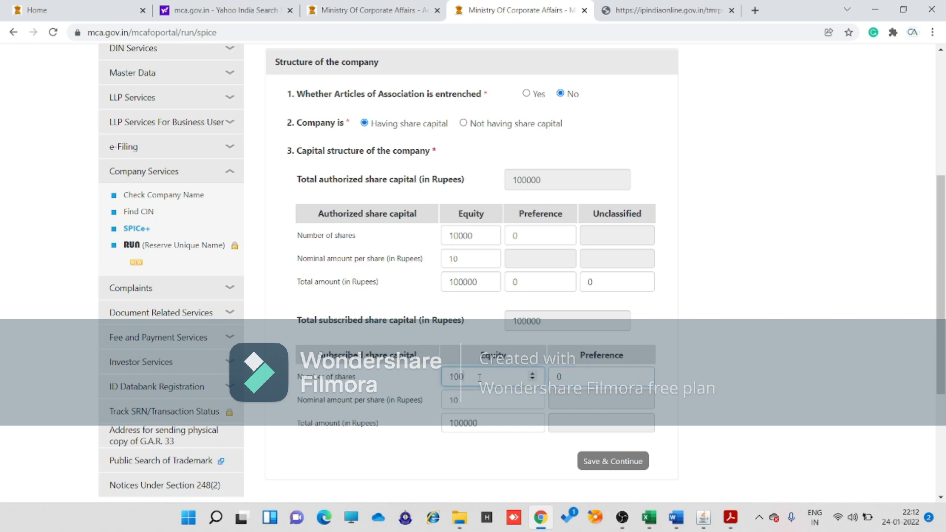
key("Tab")
key("Tab")
key("Tab")
key("Tab")
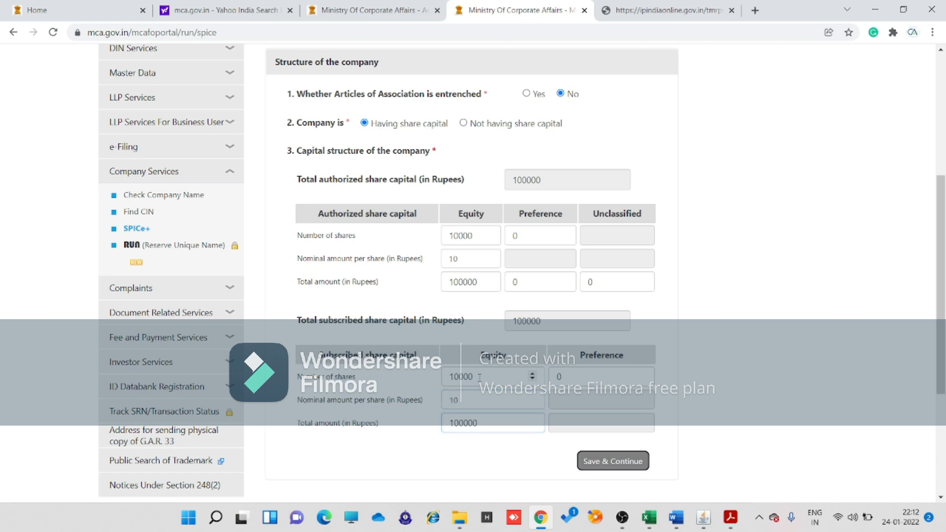
Save the capital structure and go to the correspondence address section.
key("Return")
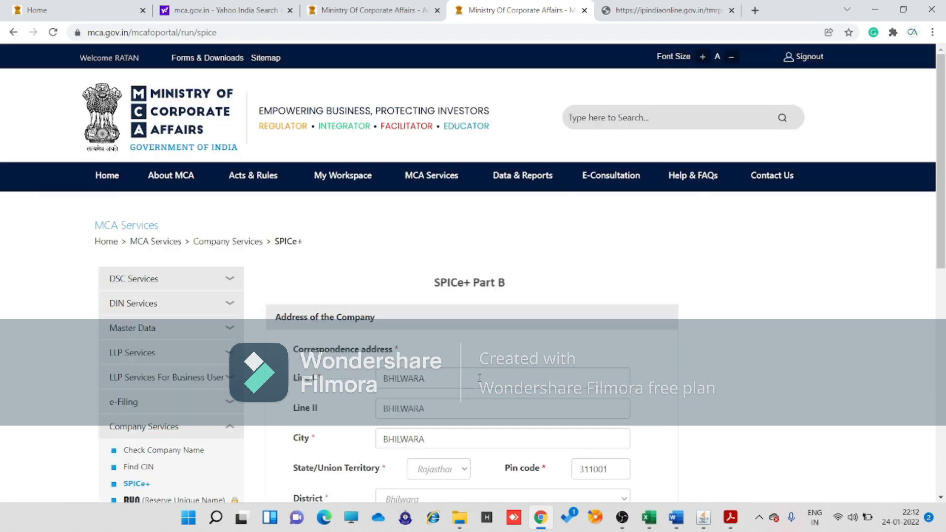
scroll(479, 378, "down", 4)
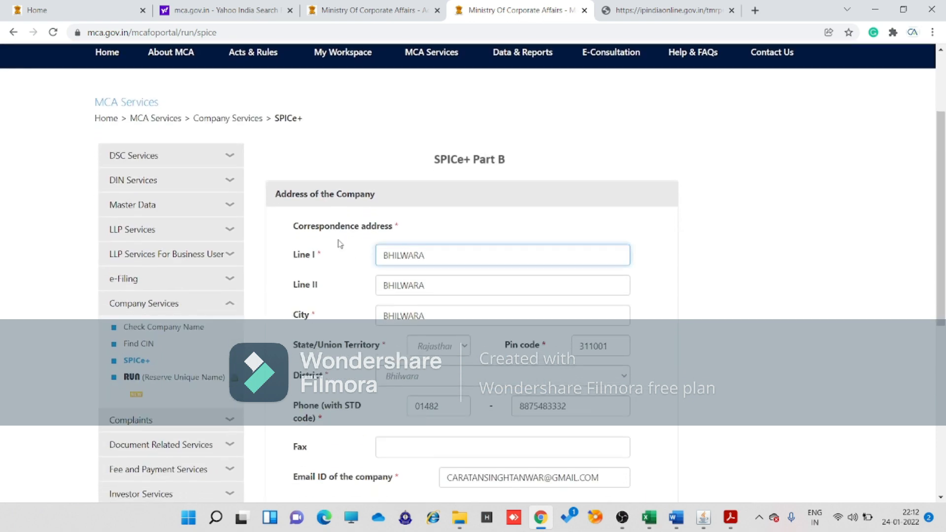
left_click_drag(300, 176, 363, 181)
left_click(303, 167)
left_click_drag(303, 168, 399, 167)
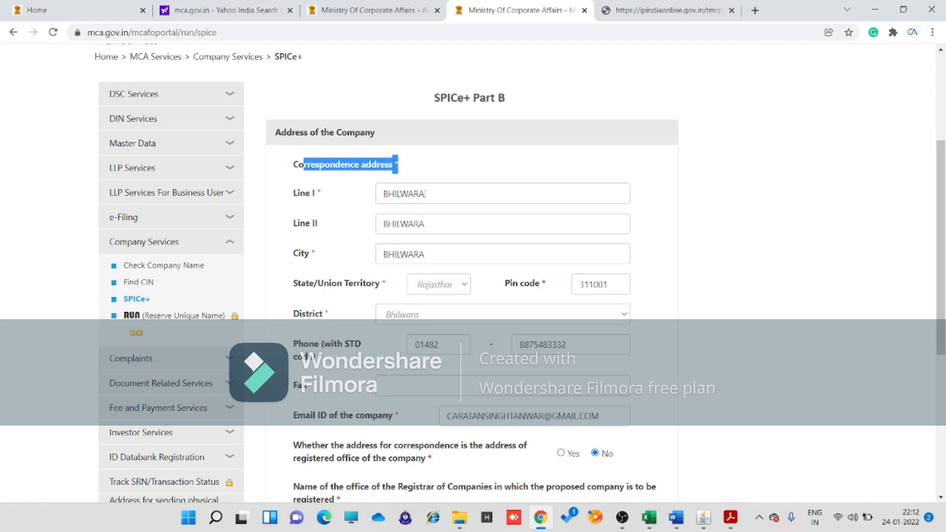
left_click(461, 194)
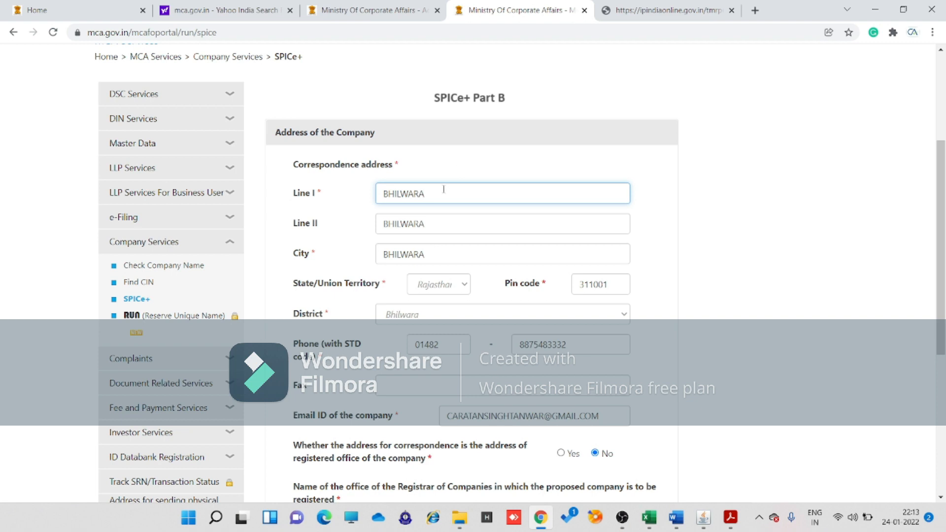
scroll(442, 187, "down", 3)
scroll(425, 180, "up", 4)
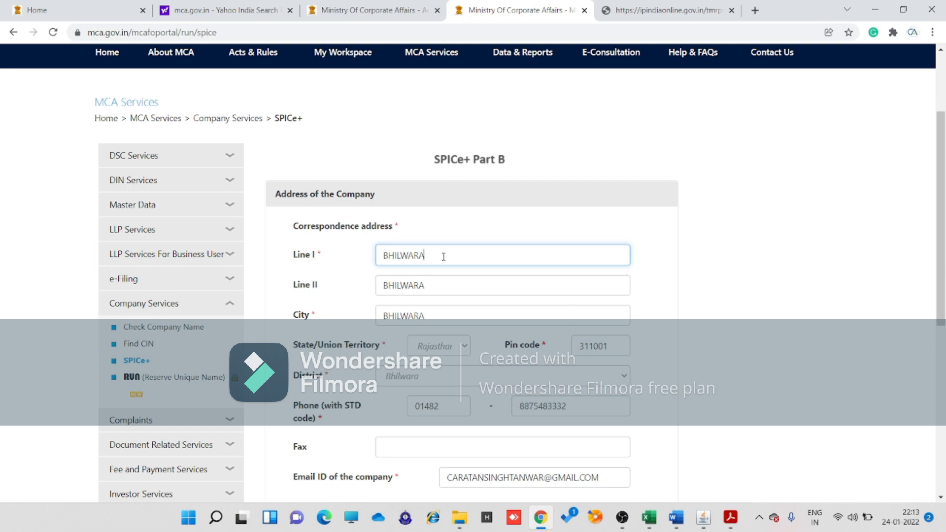
Check the BHILWARA correspondence address lines, city, state and pin code.
key("Tab")
key("shift+Tab")
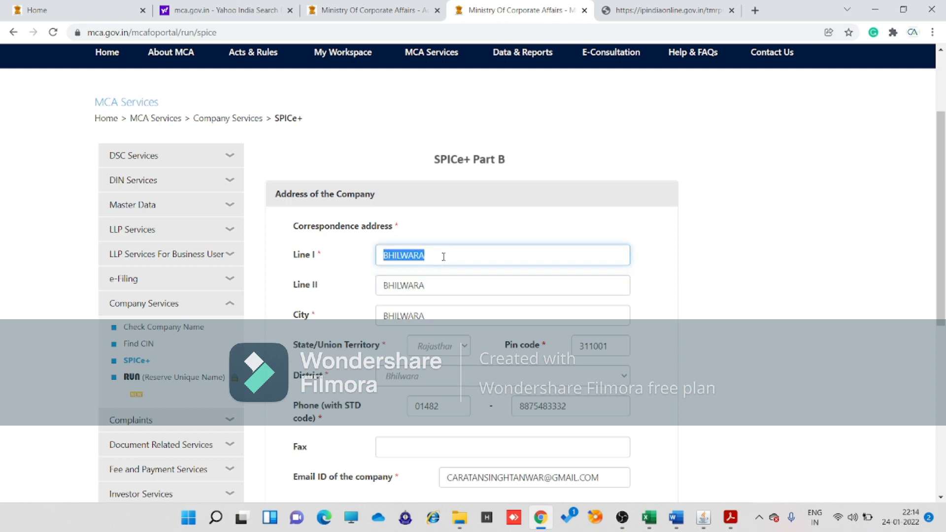
key("Tab")
key("Tab")
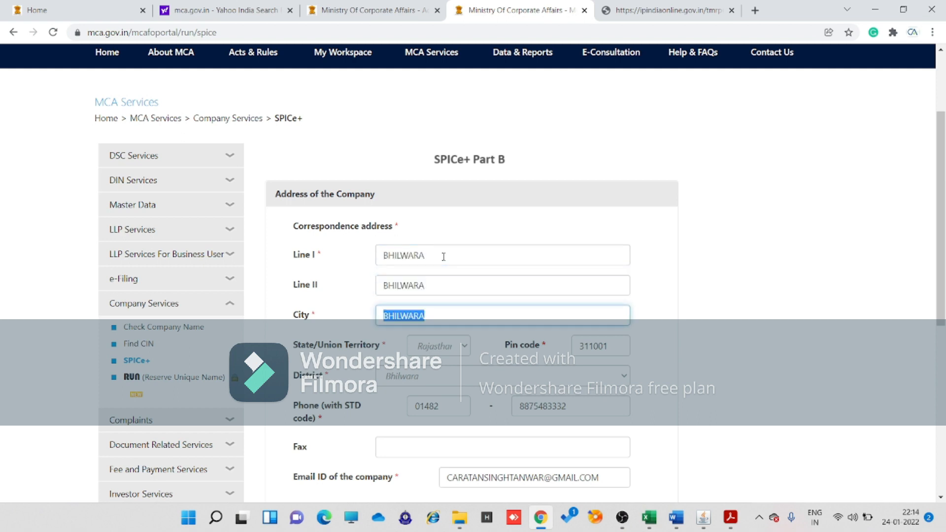
key("shift+Tab")
key("shift+Tab")
key("Tab")
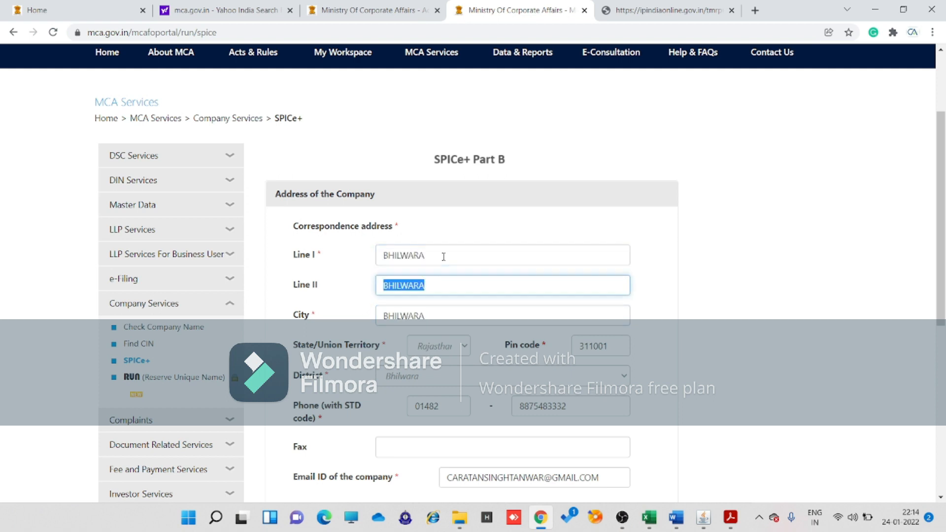
key("Tab")
key("Tab")
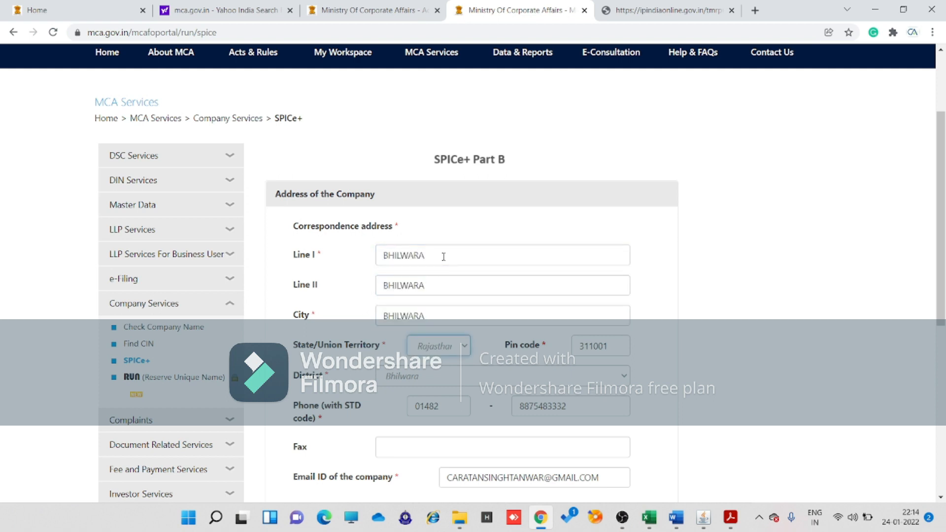
key("Tab")
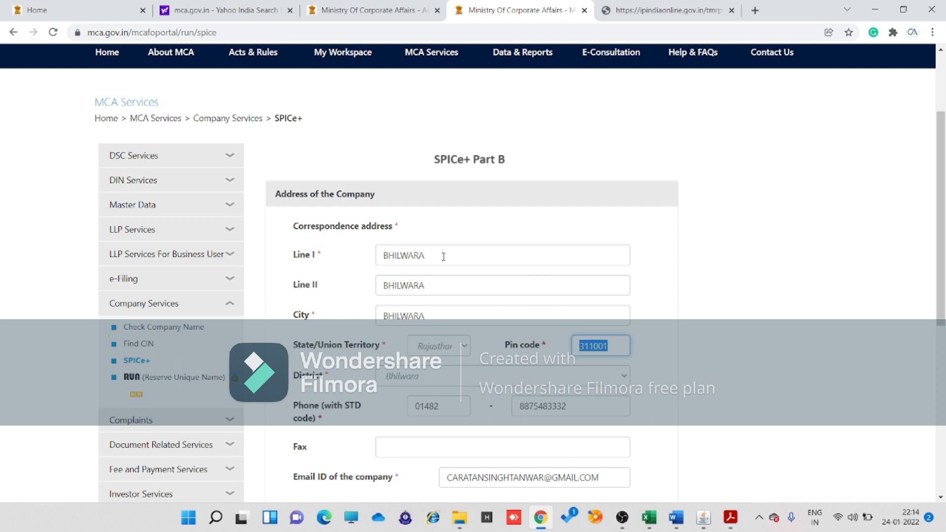
key("Tab")
key("Tab")
key("Tab")
key("Tab")
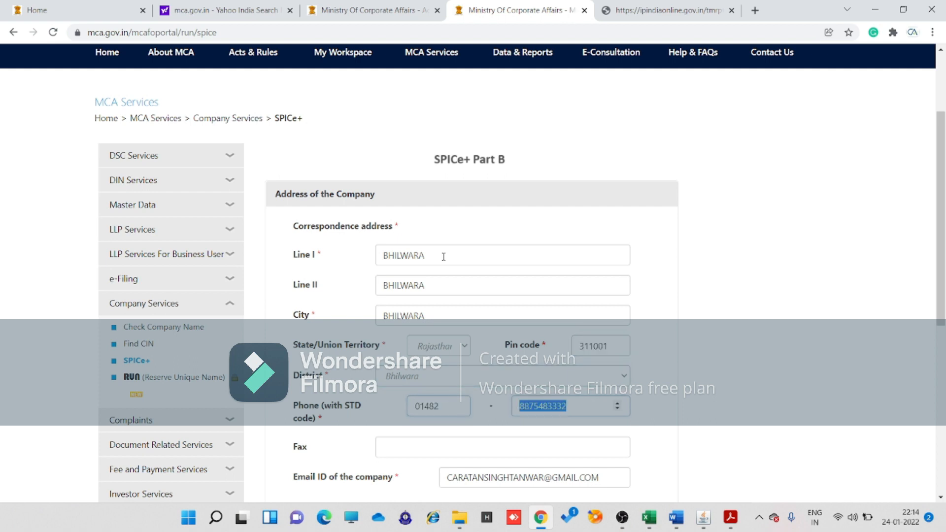
key("Tab")
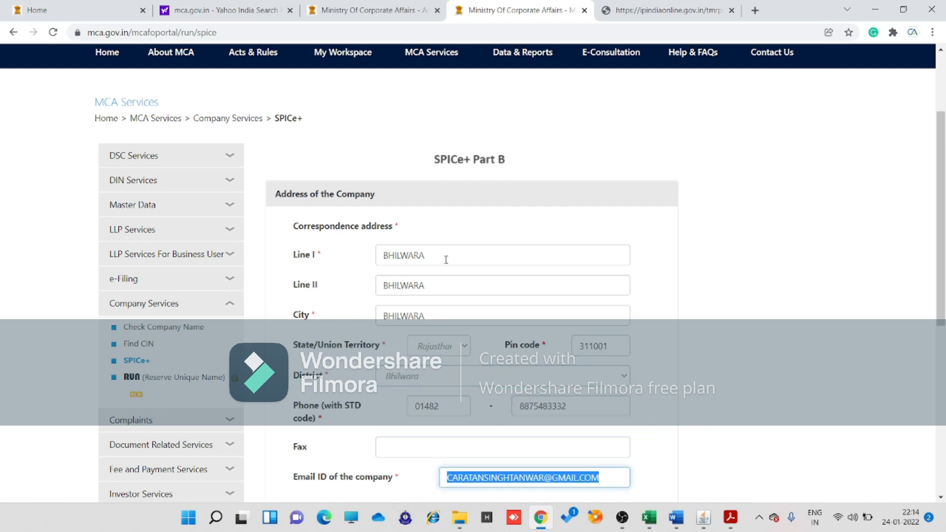
Answer Yes that the correspondence address is also the registered office address.
scroll(616, 224, "down", 3)
scroll(798, 346, "down", 1)
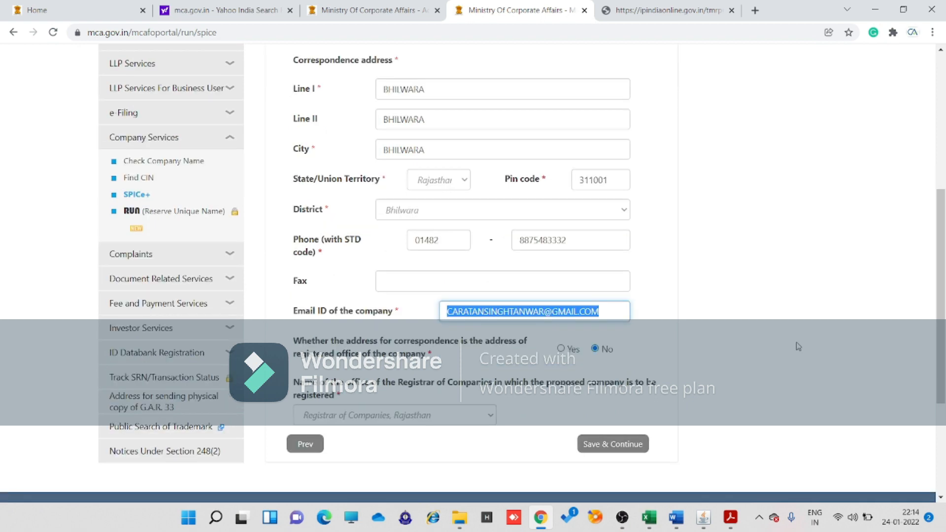
left_click_drag(378, 342, 521, 344)
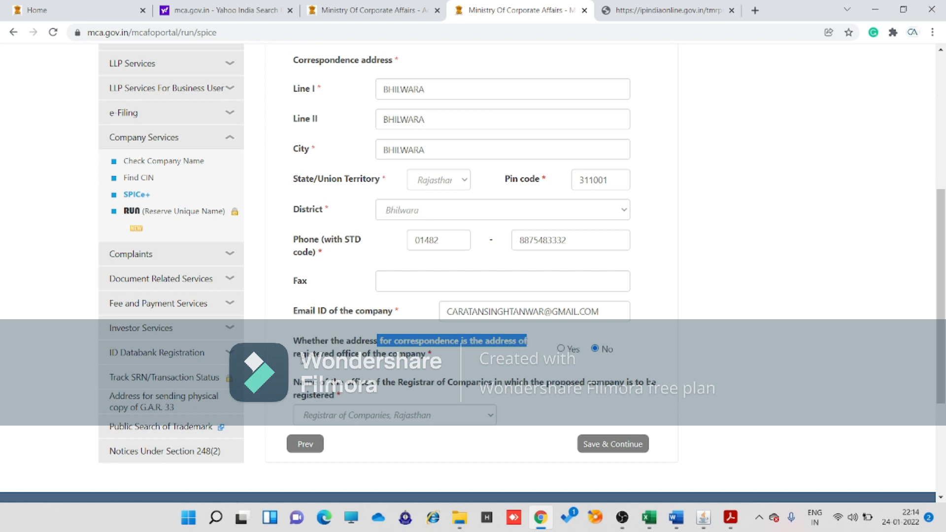
left_click_drag(301, 355, 419, 367)
left_click_drag(294, 340, 538, 353)
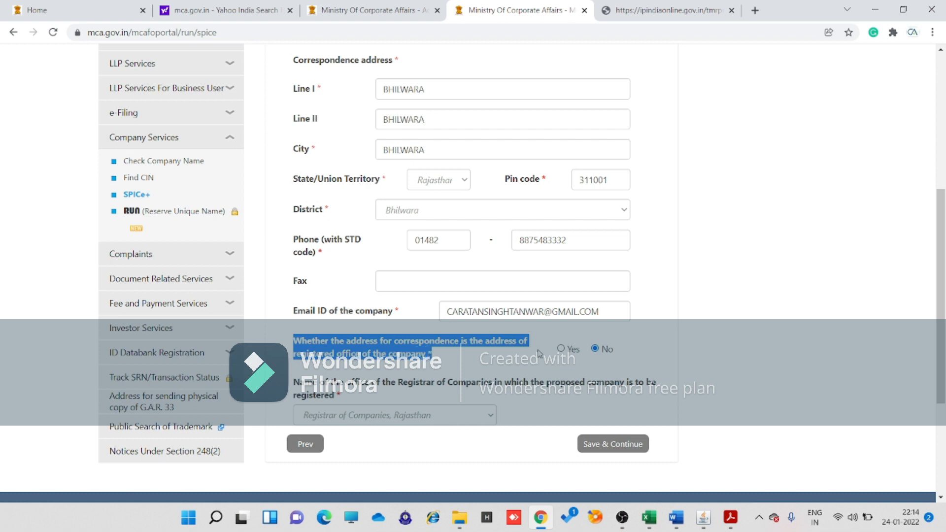
left_click(561, 348)
left_click(652, 358)
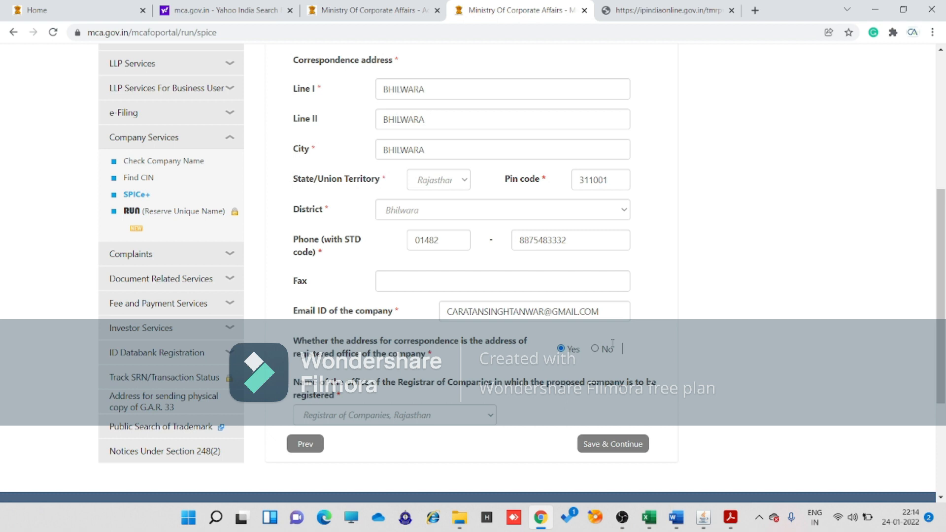
Review the notice about intimating the company's registered office address.
scroll(599, 350, "up", 7)
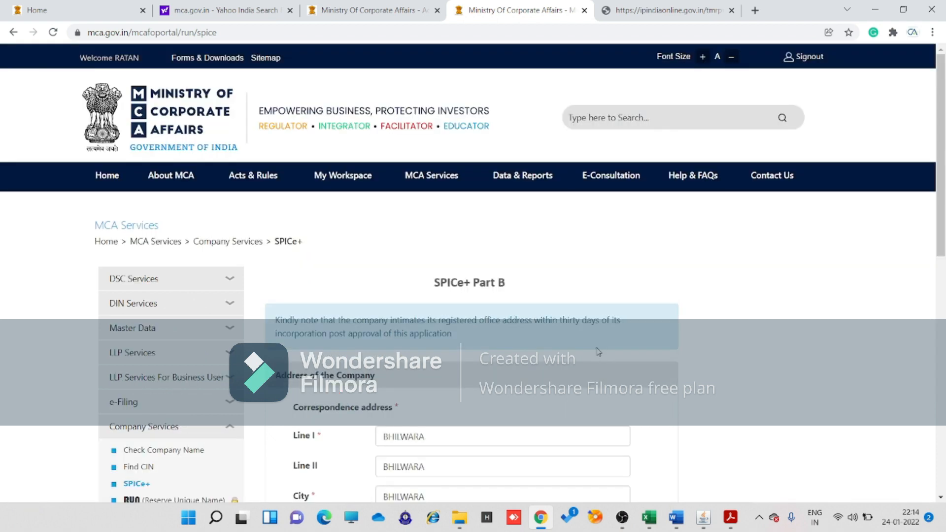
scroll(599, 351, "down", 3)
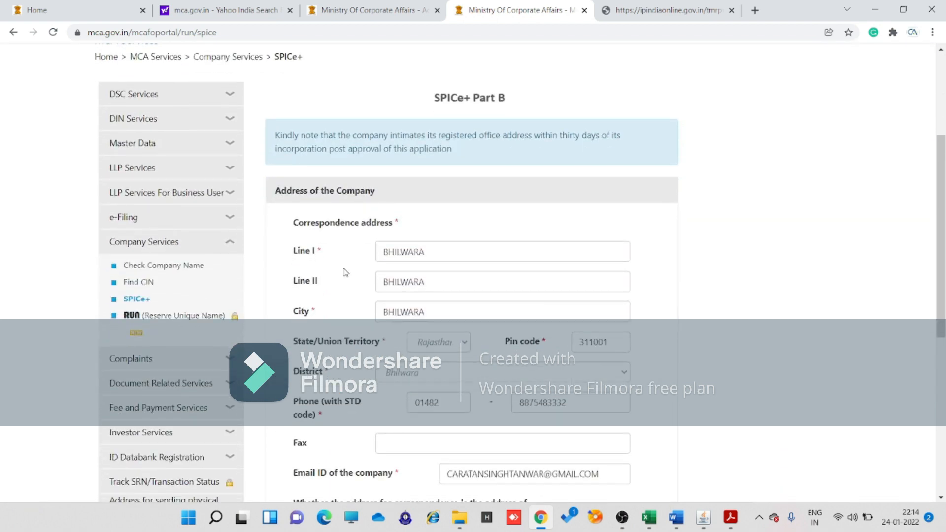
scroll(457, 291, "down", 6)
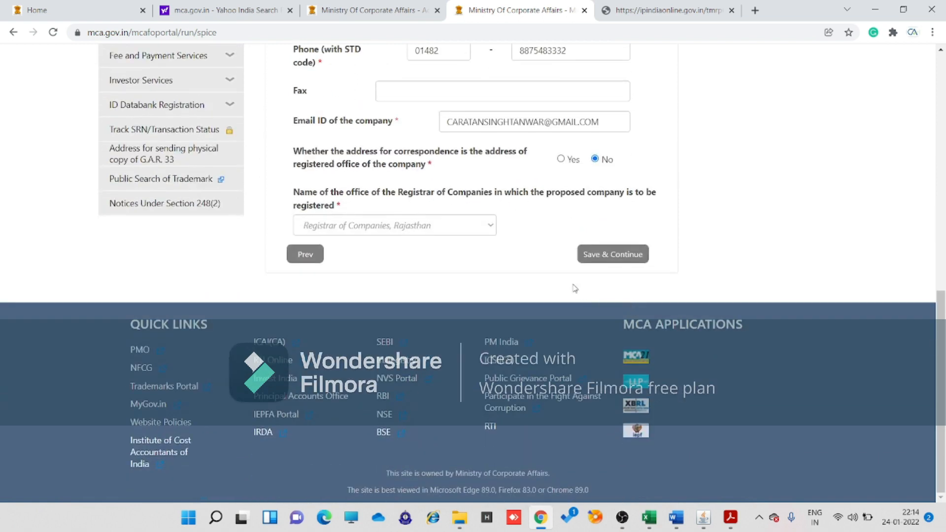
scroll(574, 288, "up", 6)
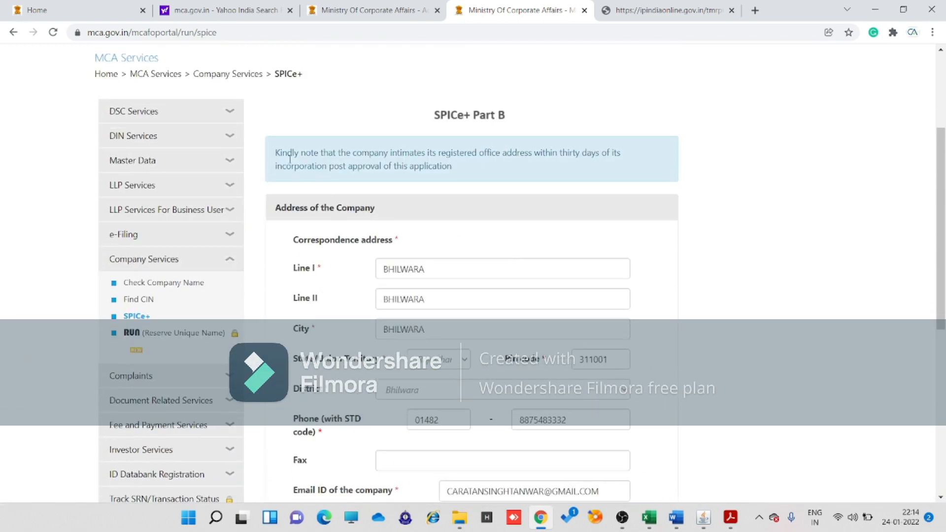
left_click_drag(277, 154, 335, 176)
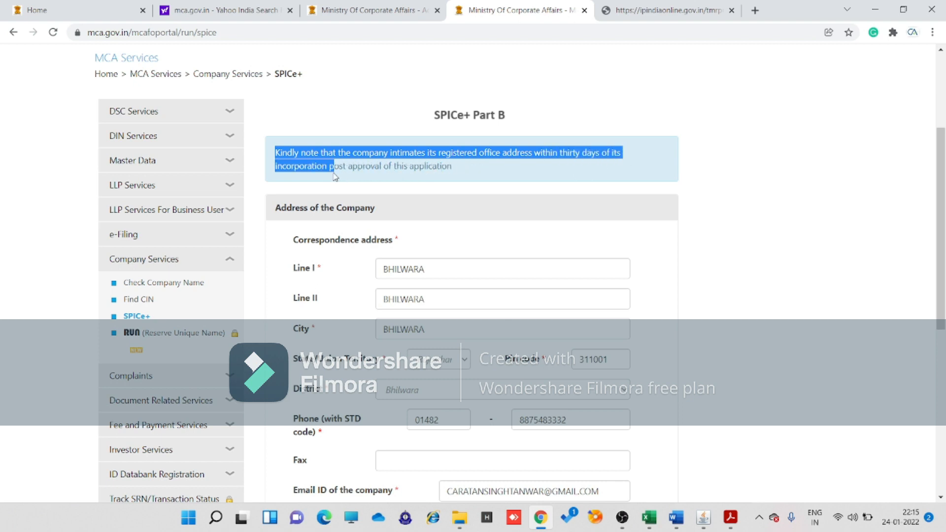
scroll(493, 207, "down", 3)
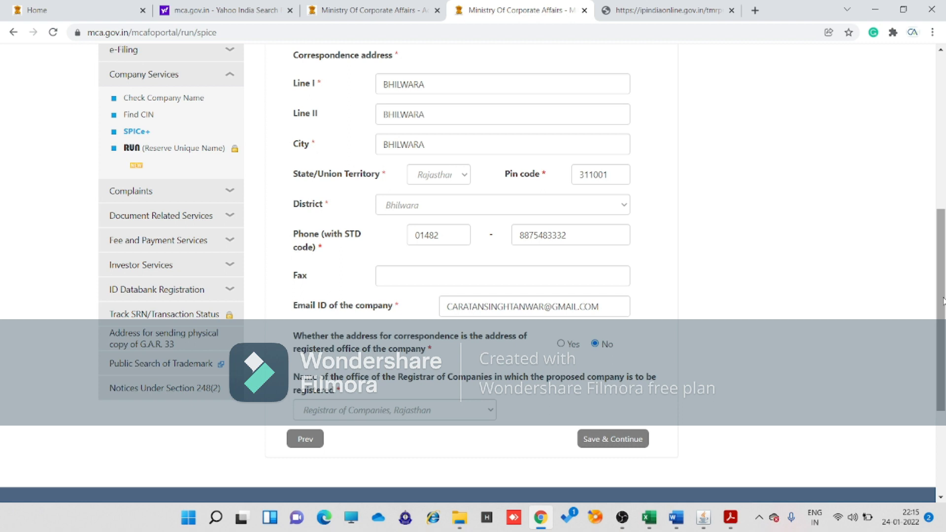
scroll(942, 300, "up", 6)
scroll(942, 298, "down", 3)
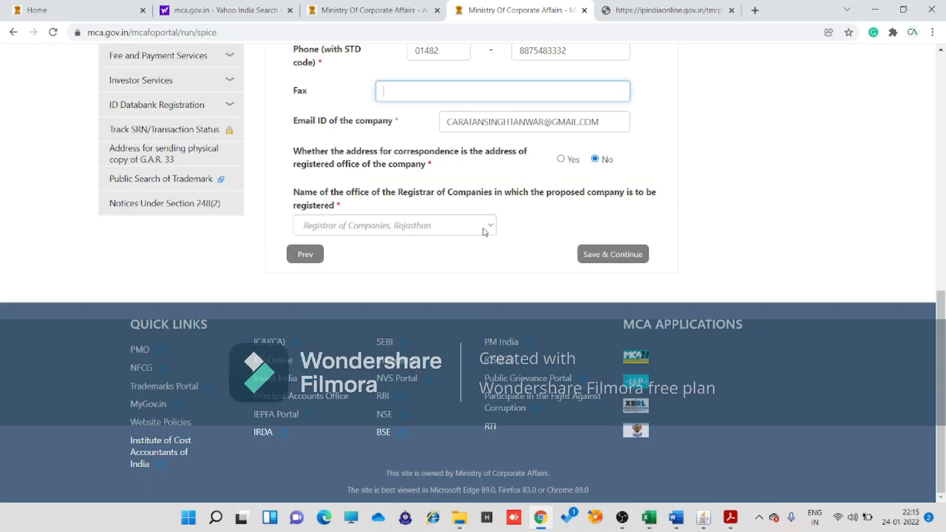
scroll(496, 228, "up", 1)
scroll(496, 228, "up", 5)
scroll(488, 242, "down", 2)
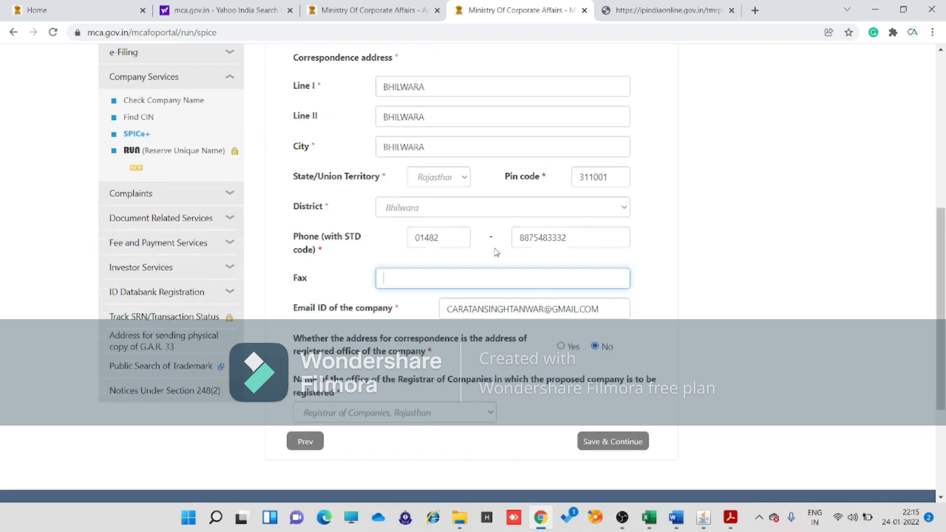
scroll(442, 340, "down", 2)
Keep Registrar of Companies, Rajasthan as registrar and save the address details.
left_click(398, 296)
left_click(398, 296)
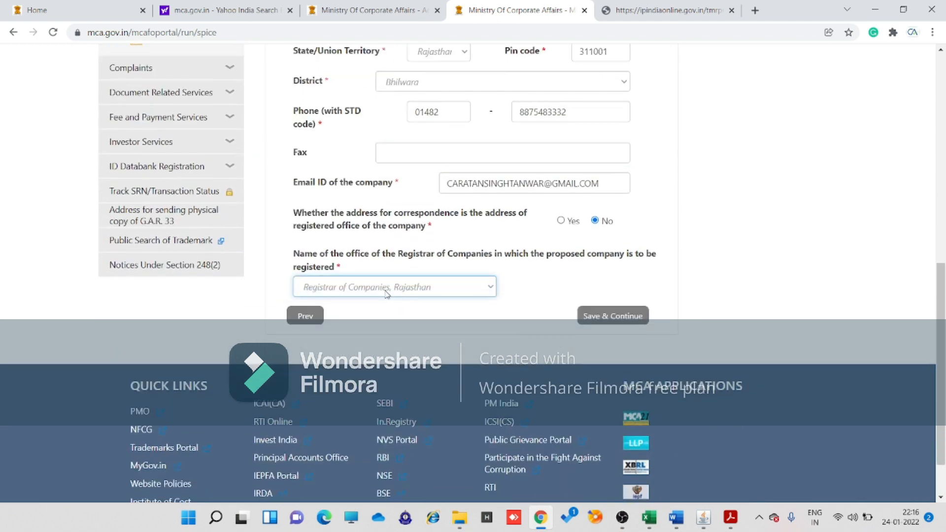
left_click(617, 319)
scroll(686, 310, "down", 1)
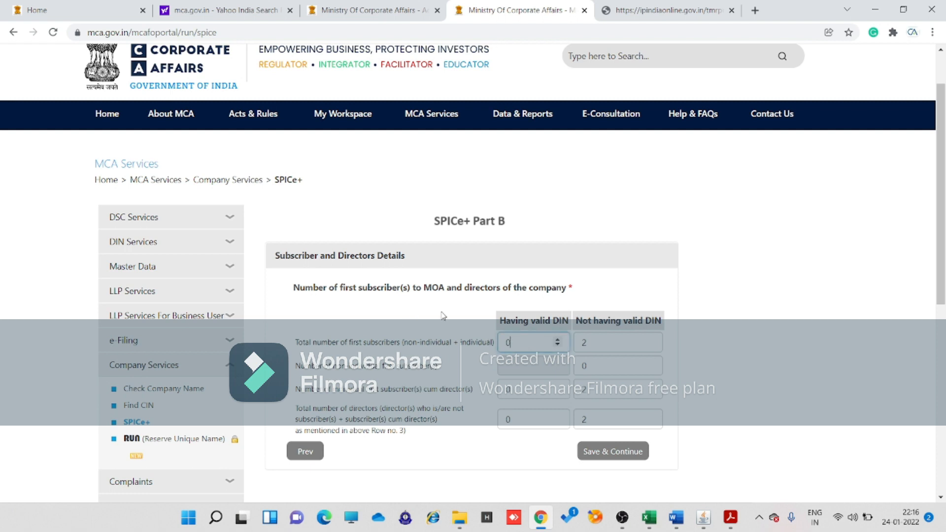
Review the Subscriber and Directors Details heading and the first row's count labels.
left_click_drag(291, 256, 414, 268)
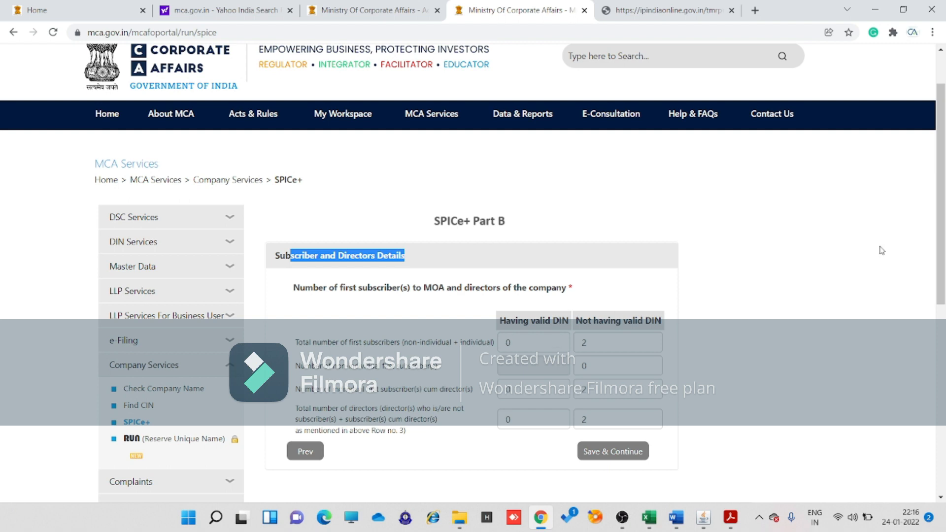
left_click_drag(942, 231, 942, 280)
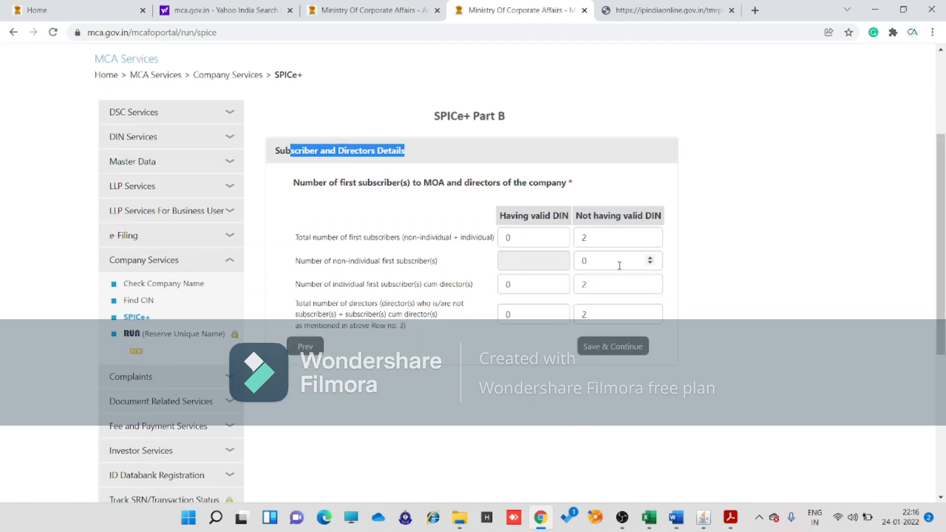
left_click(524, 241)
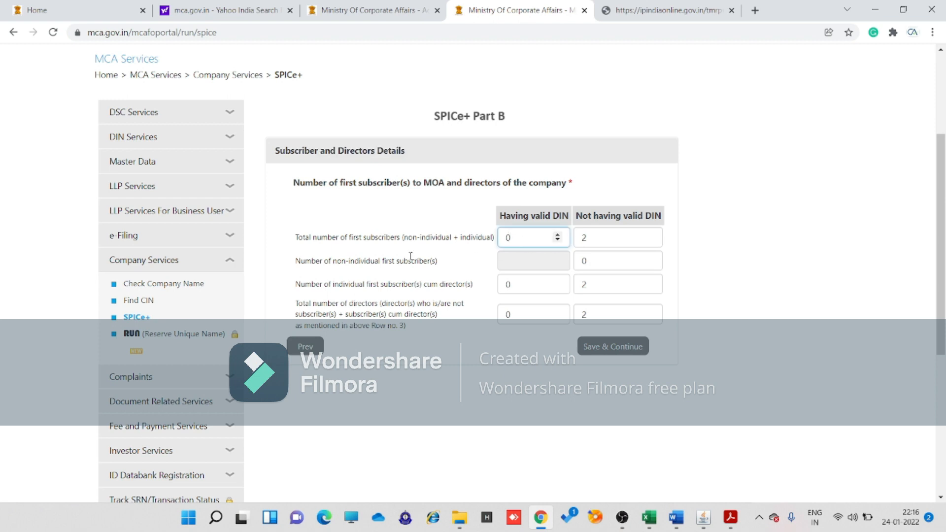
left_click(332, 238)
left_click_drag(304, 237, 492, 237)
left_click(362, 258)
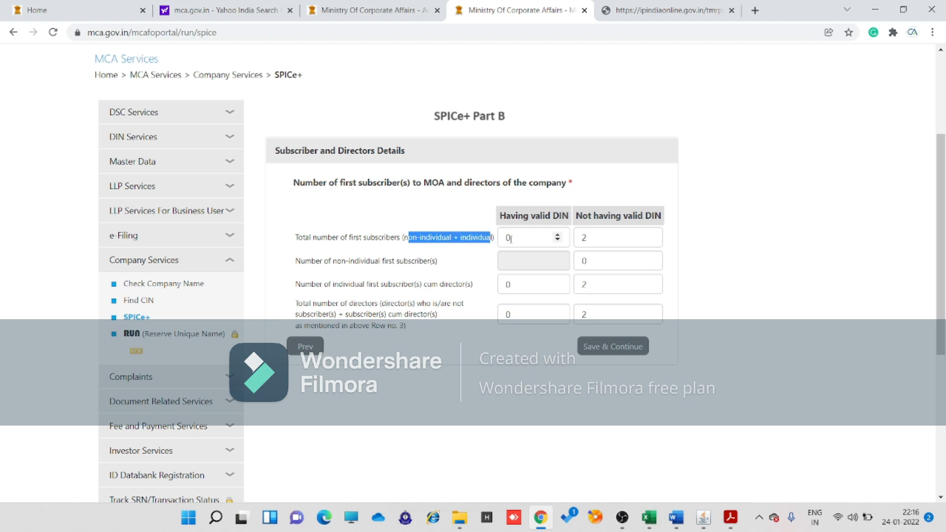
Enter 01 for total subscribers having a valid DIN and 1 without one.
left_click(514, 240)
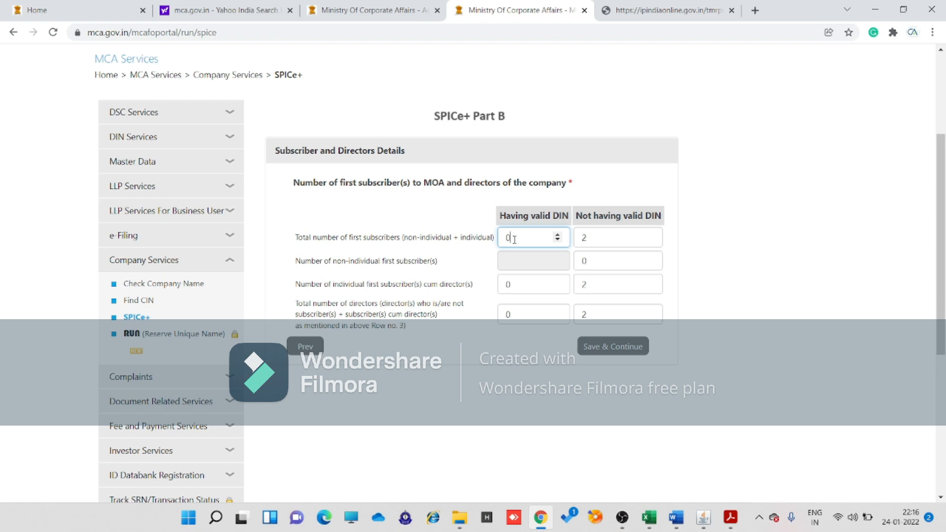
left_click_drag(506, 253, 594, 237)
key("Tab")
key("shift+Tab")
type("0")
key("Tab")
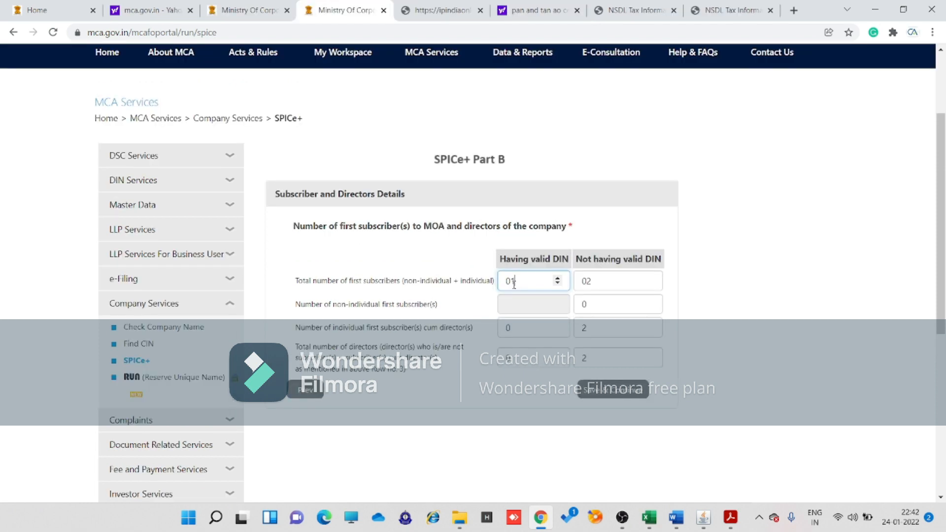
left_click(610, 281)
type("1")
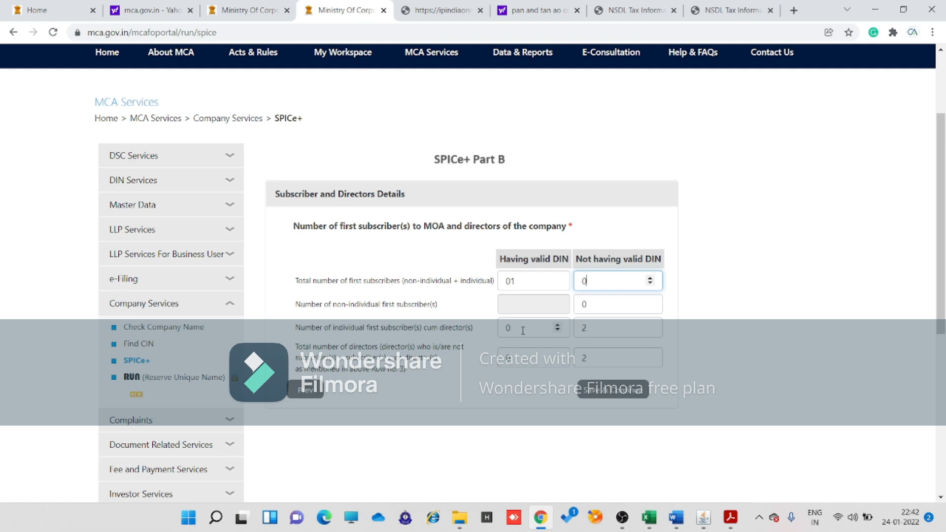
Enter 1 cum-director with a valid DIN, check the director totals, and save the counts.
left_click(523, 331)
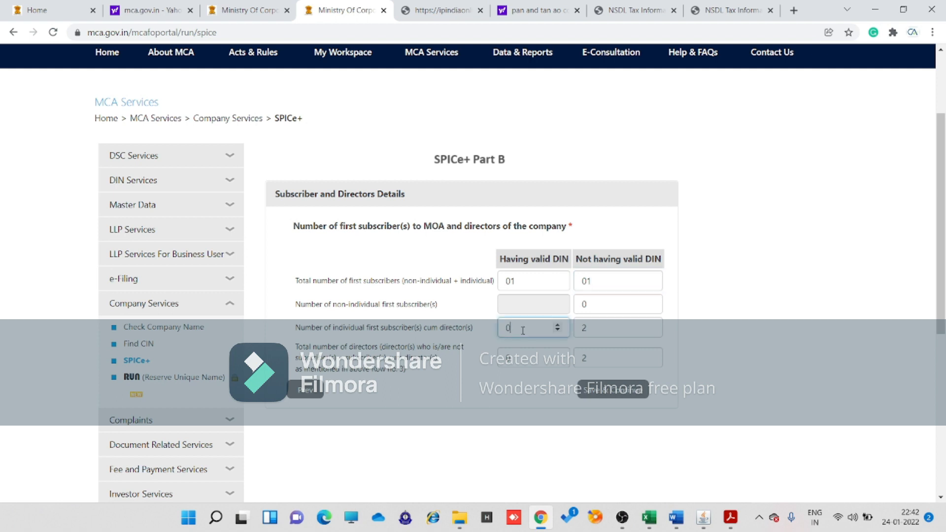
type("1")
left_click(629, 329)
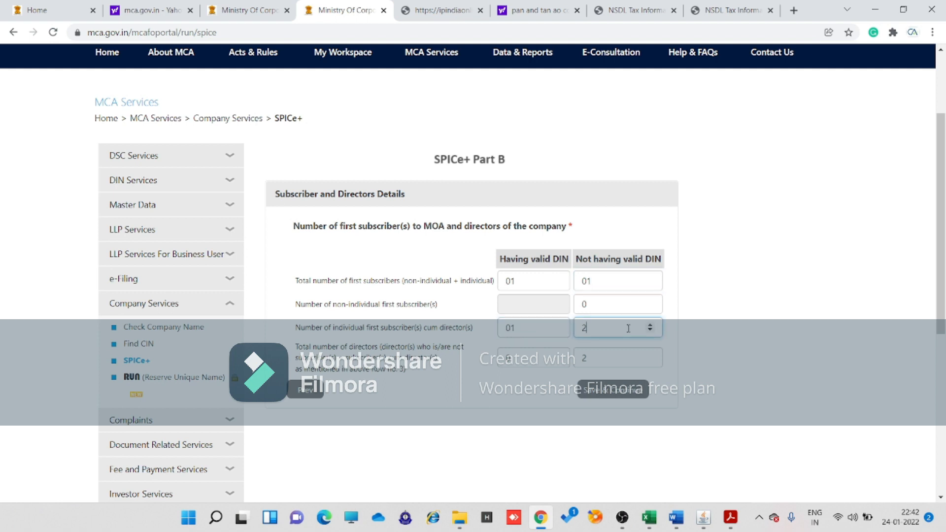
left_click(542, 352)
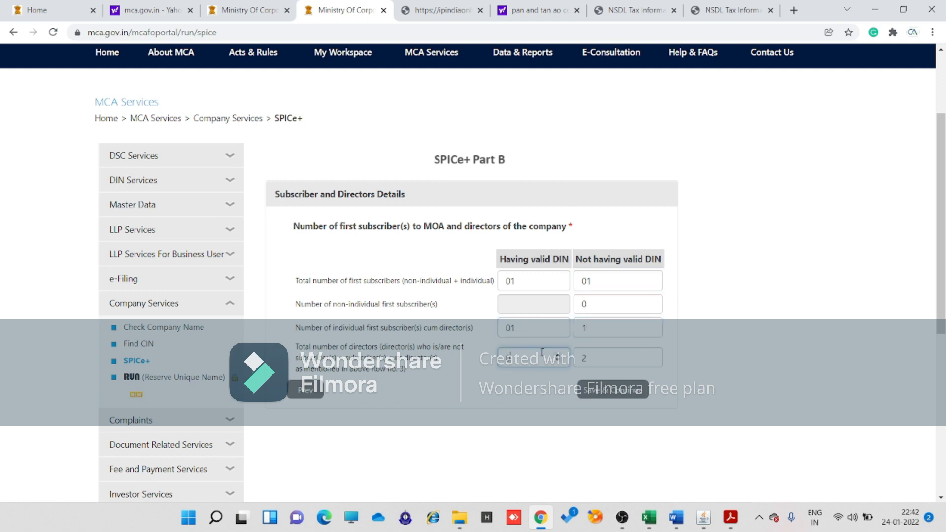
left_click(603, 358)
left_click(612, 389)
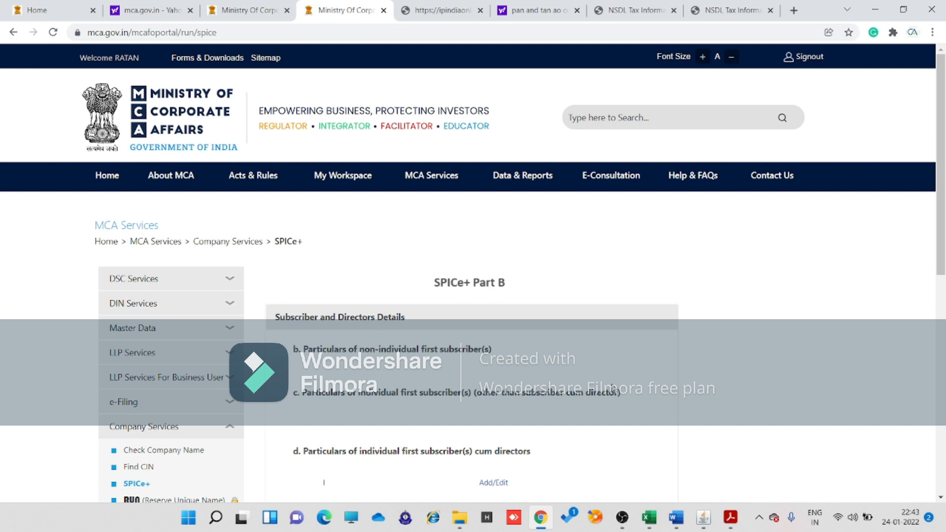
Open the subscriber-cum-director particulars form and prefill it from the pasted DIN.
scroll(345, 410, "down", 2)
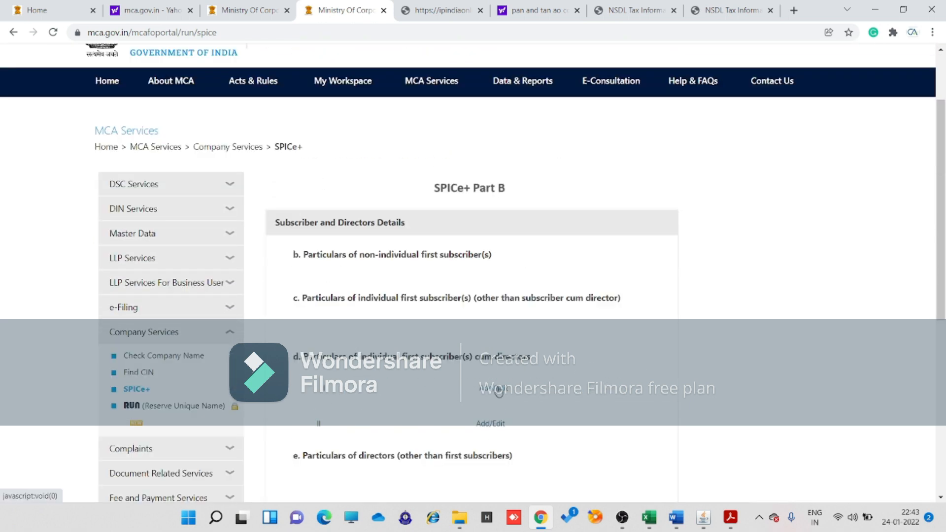
left_click(499, 391)
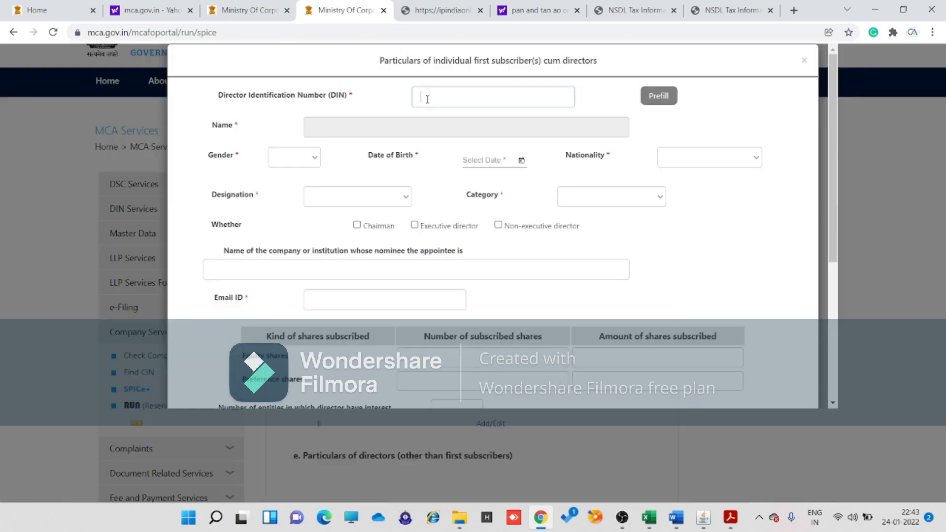
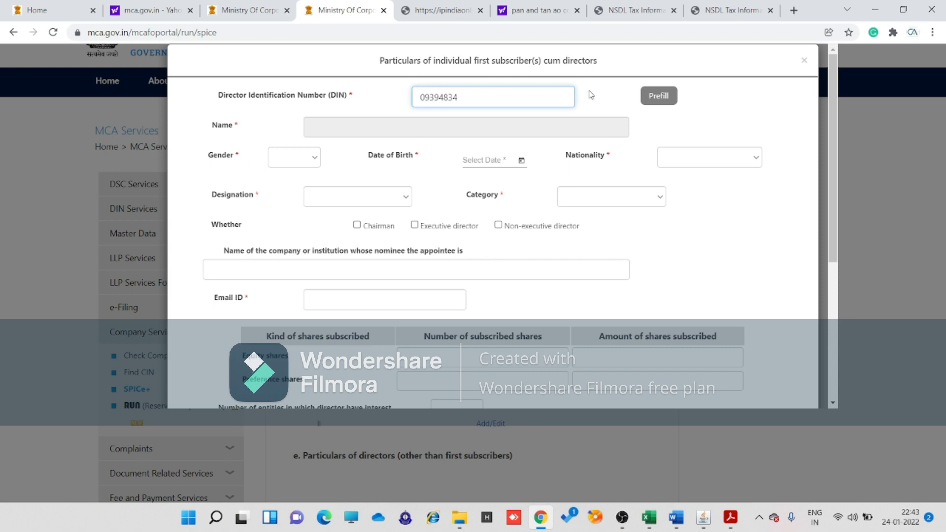
left_click(658, 97)
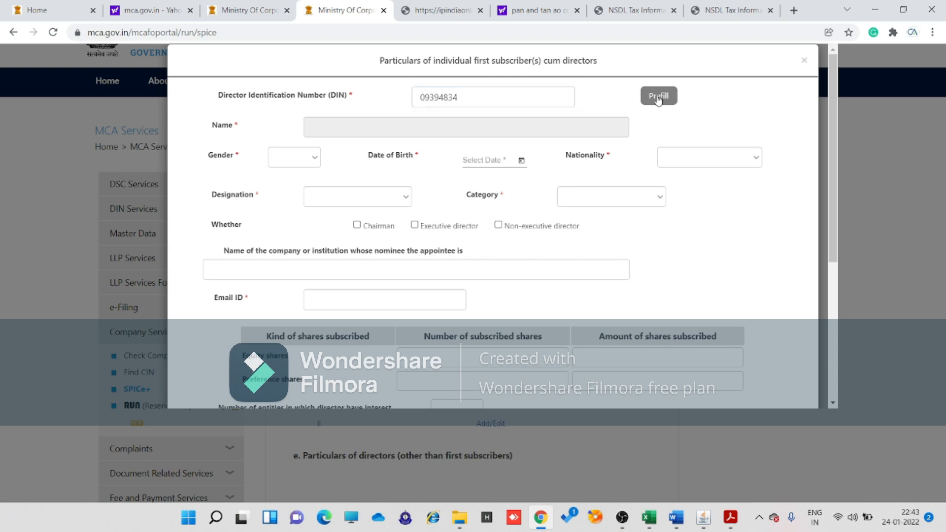
left_click_drag(834, 172, 840, 207)
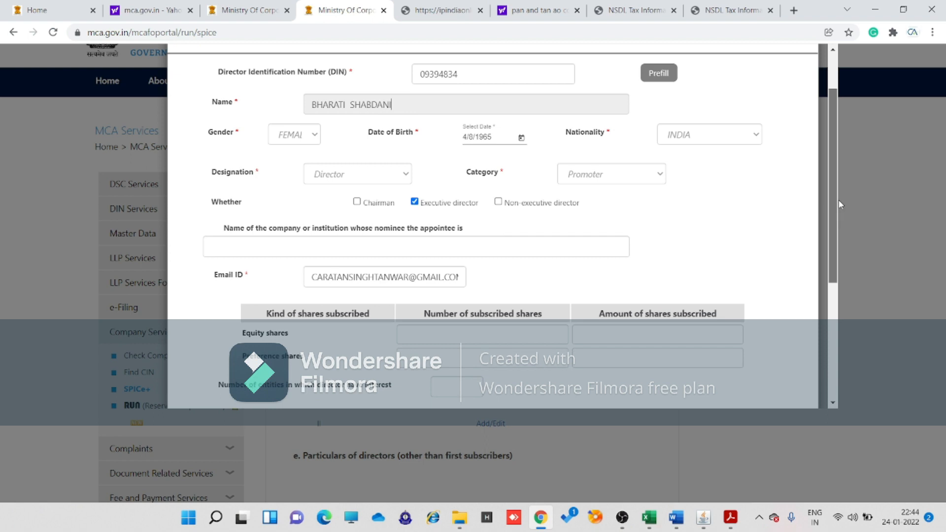
left_click_drag(838, 172, 839, 251)
Enter 5000 equity shares worth 50000 and 0 preference shares.
left_click(446, 178)
type("5000")
key("Tab")
type("50000")
key("Tab")
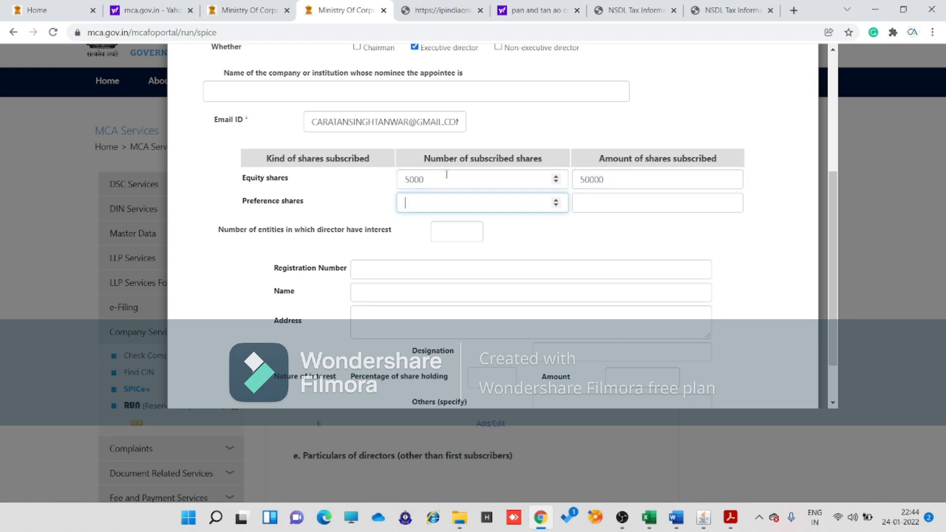
left_click_drag(836, 248, 838, 296)
left_click(787, 400)
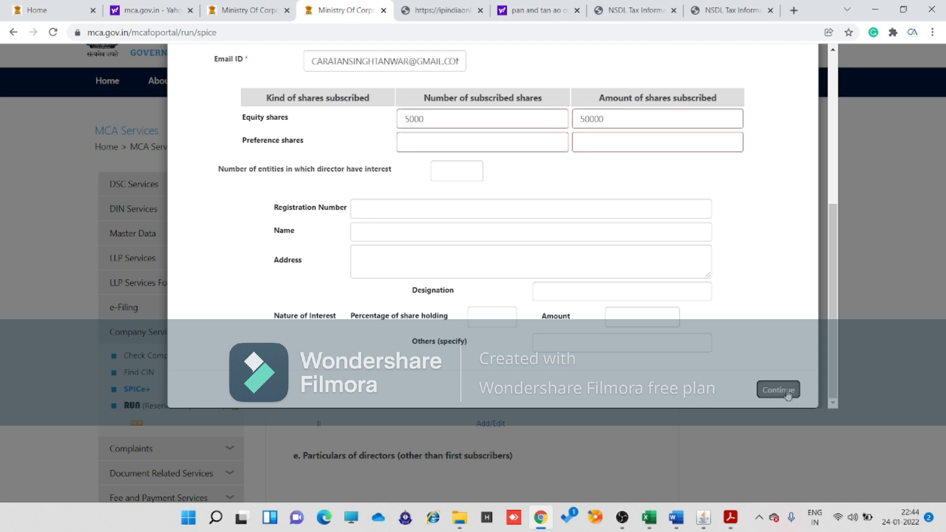
left_click(468, 148)
type("0")
key("Tab")
Set the preference share amount to 0, save the particulars, and open the next subscriber-director form.
type("0")
left_click(781, 389)
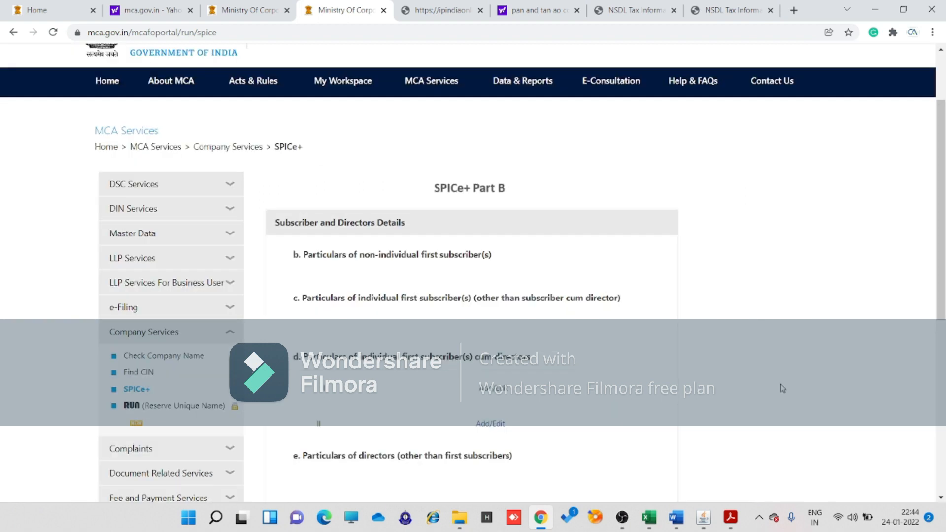
left_click(492, 389)
Enter the subscriber's first, middle and last name and the father's first name.
left_click(388, 102)
key("Tab")
key("Tab")
key("Tab")
type("BHANWAR")
key("Tab")
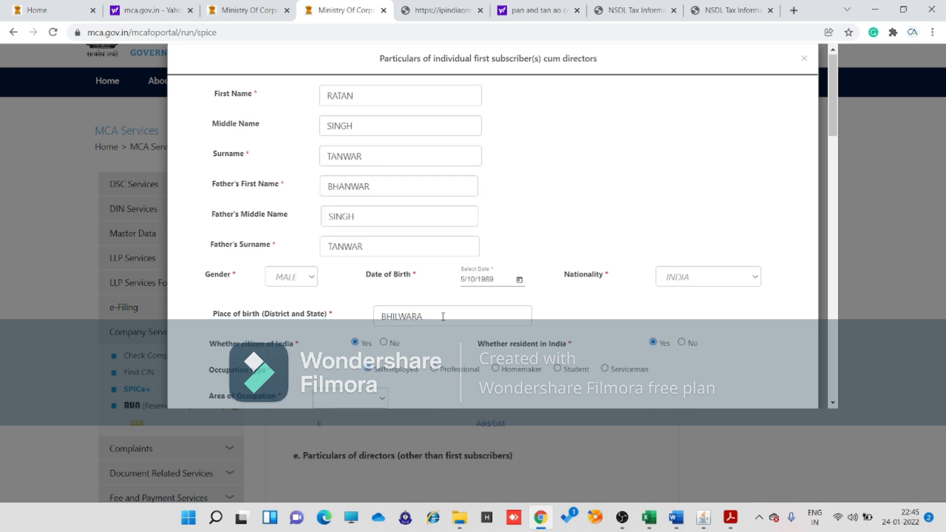
Set the area of occupation and the qualification X/SSLC/Junior/Equivalent.
key("Tab")
key("Down")
key("Tab")
scroll(443, 317, "up", 1)
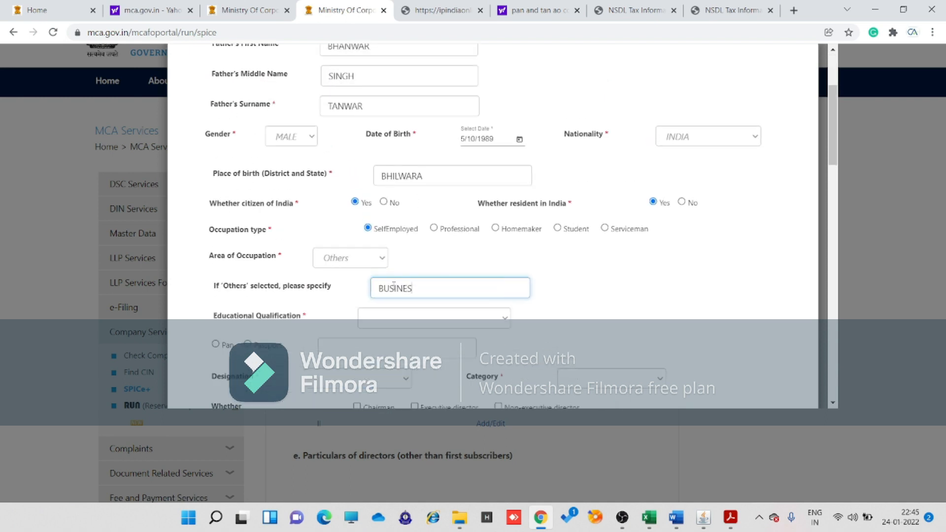
type("S")
key("Tab")
key("Down")
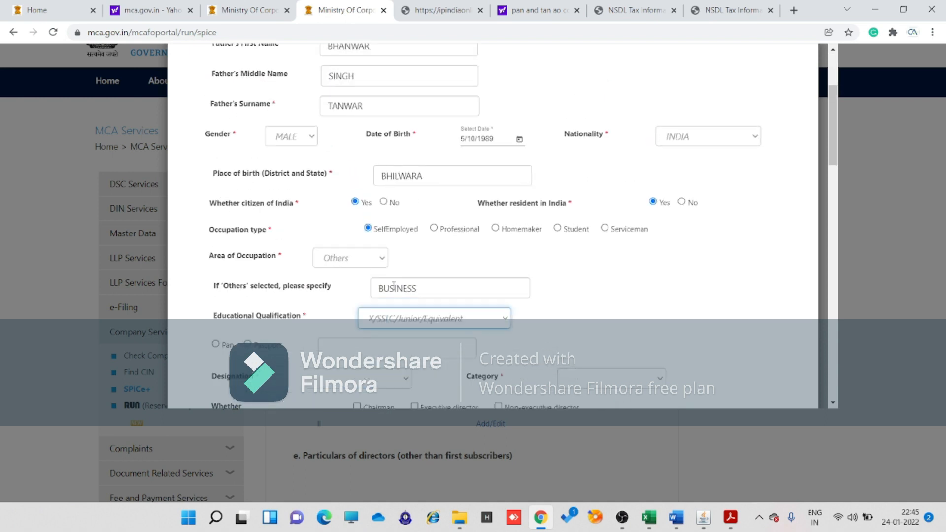
Choose PAN as the identity proof, enter the PAN number, and check its verification.
left_click(223, 345)
left_click(351, 350)
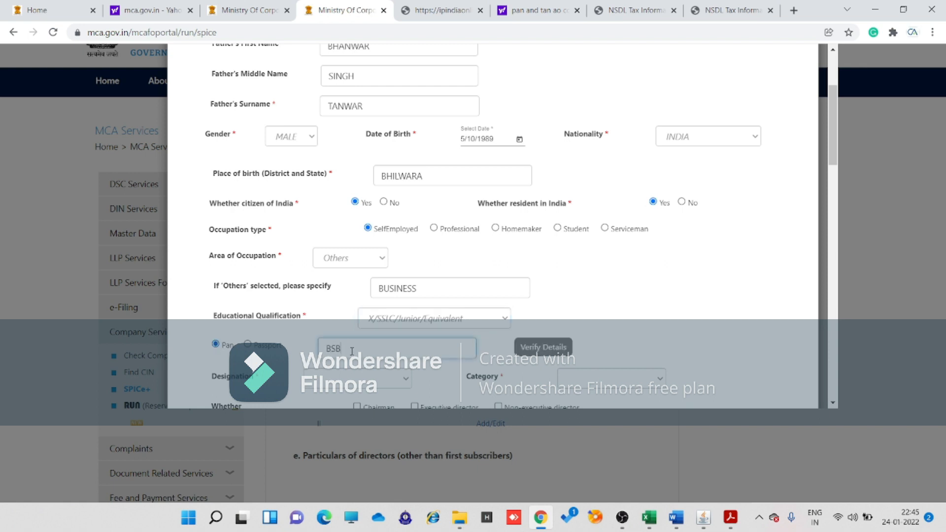
key("Tab")
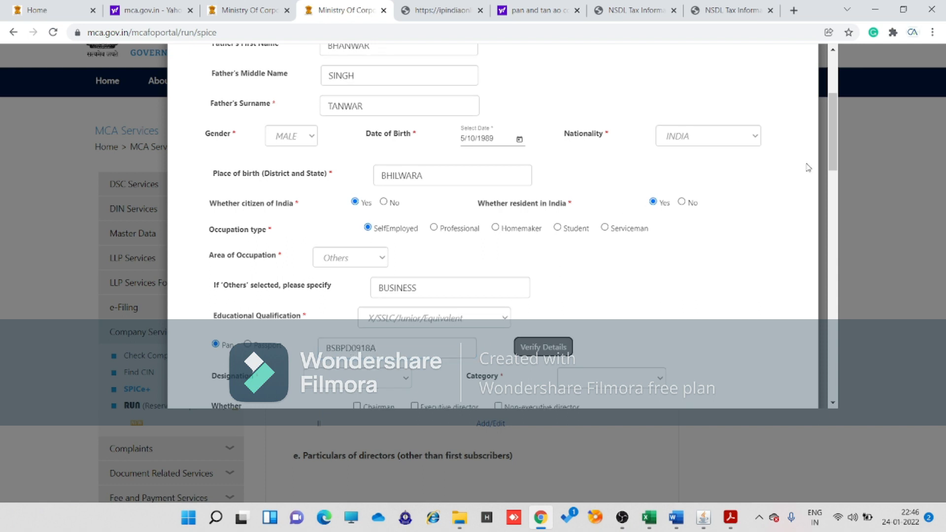
left_click_drag(833, 162, 835, 102)
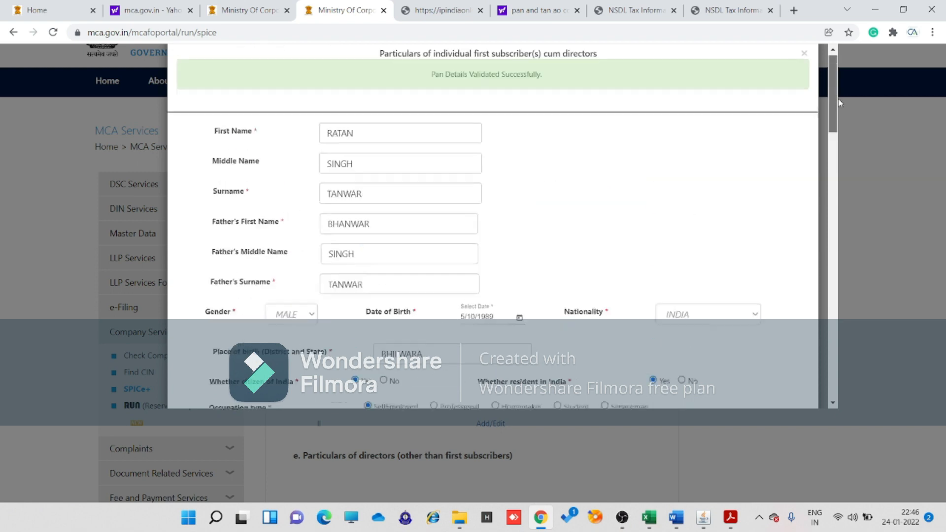
left_click_drag(436, 81, 560, 93)
left_click(589, 171)
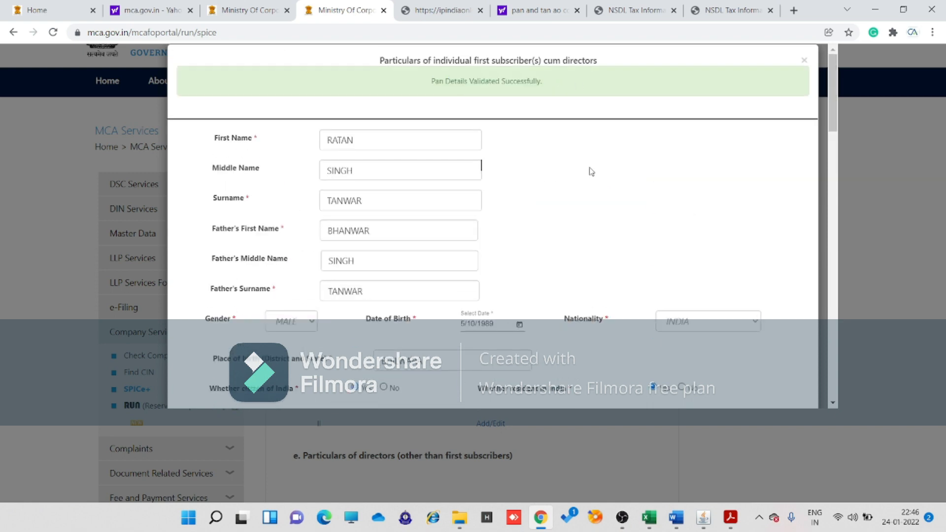
left_click_drag(833, 128, 835, 213)
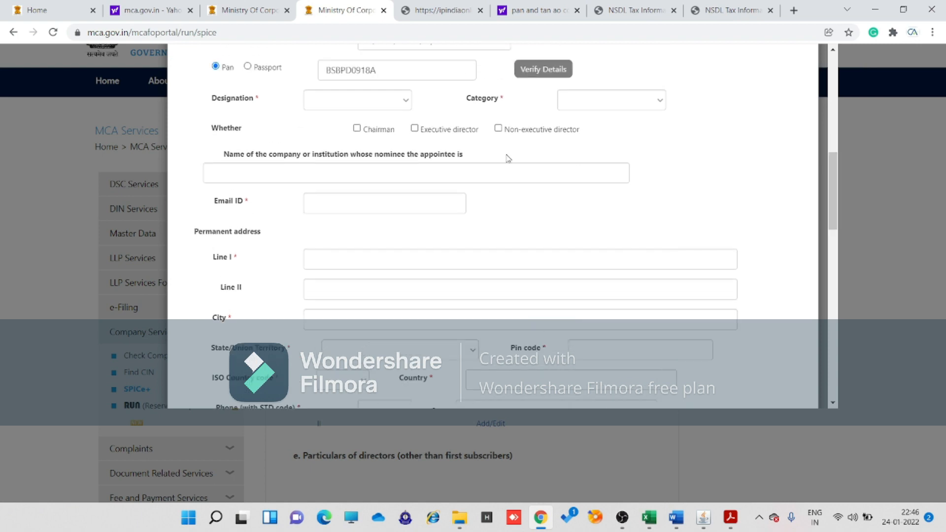
Set designation to Director, category to Promoter, and mark as executive director.
left_click(365, 109)
left_click(353, 130)
left_click(599, 109)
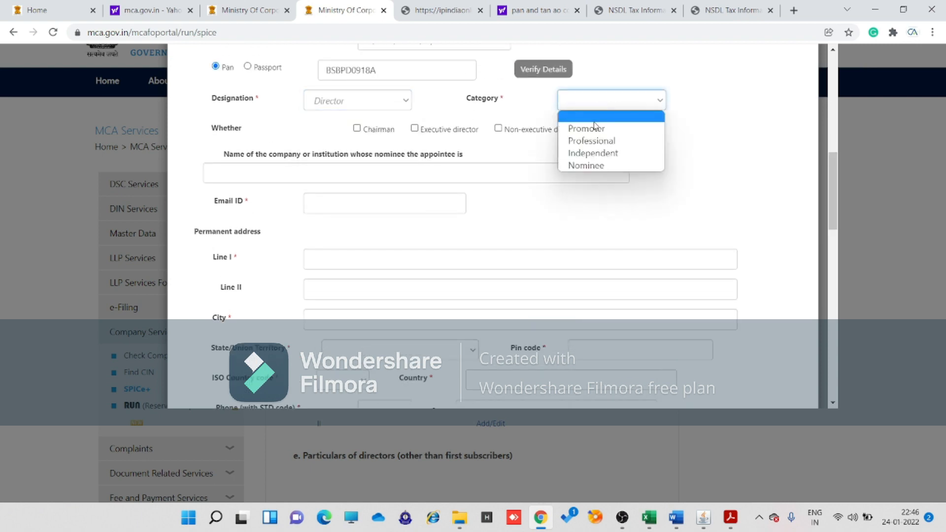
left_click(595, 131)
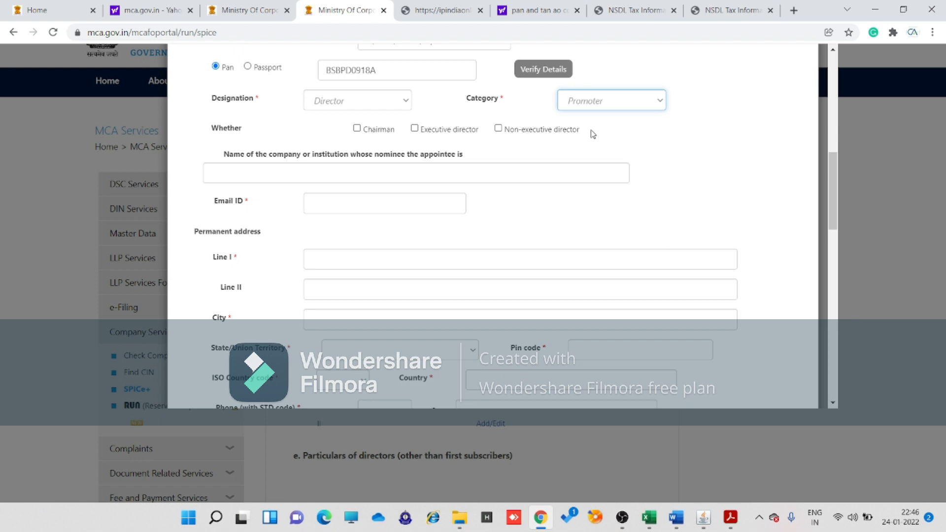
left_click(415, 128)
Begin filling the email address field, then clear the mistyped entry.
scroll(413, 169, "down", 1)
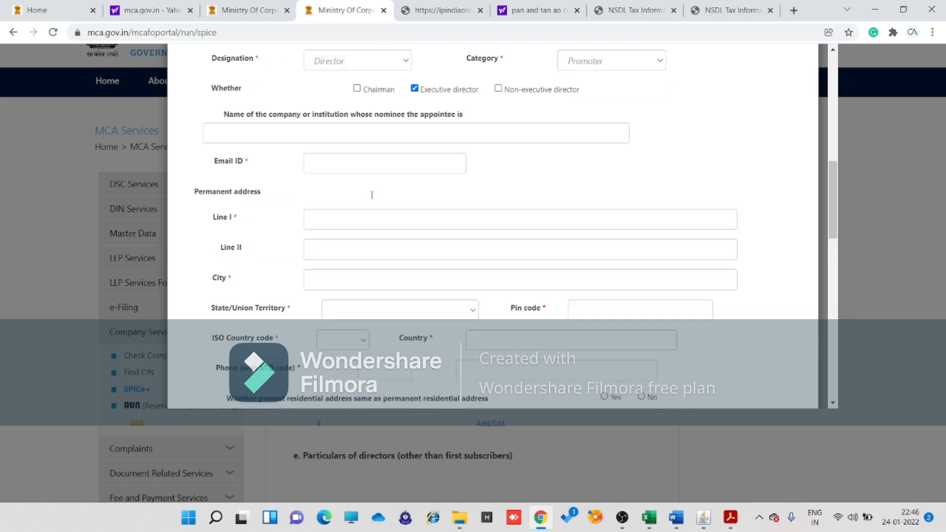
left_click(351, 147)
type("CA")
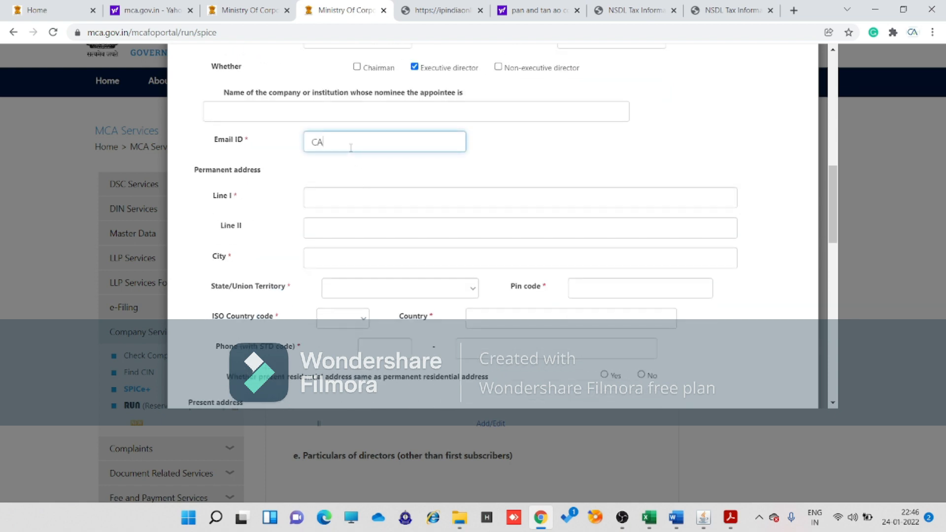
type("TA")
key("BackSpace")
key("BackSpace")
key("BackSpace")
scroll(493, 313, "down", 5)
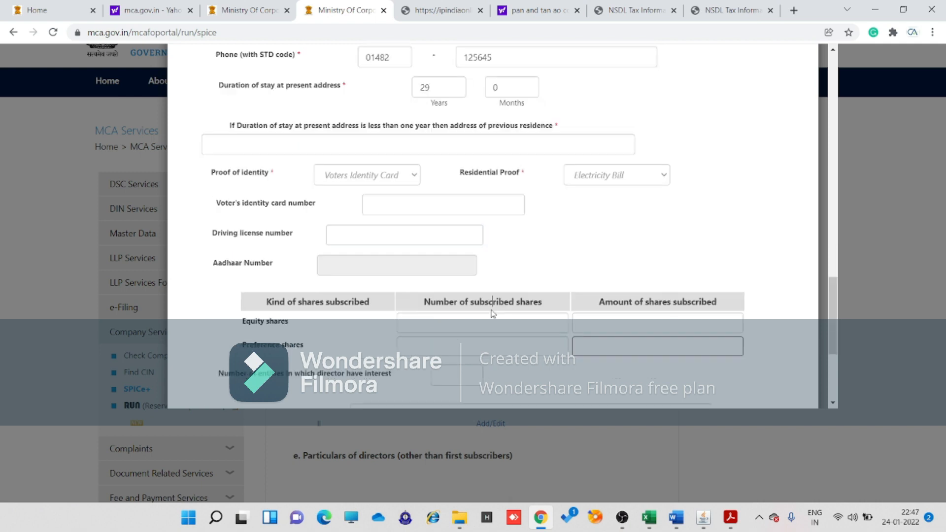
Enter 5000 equity shares worth 50000 and 0 preference shares, then save the particulars.
left_click(501, 325)
type("5000")
key("Tab")
type("50000")
key("Tab")
type("0")
key("Tab")
type("0")
key("Tab")
left_click_drag(835, 339, 838, 377)
left_click(777, 386)
Save the subscriber particulars and review the Stamp Duty section.
scroll(758, 387, "down", 5)
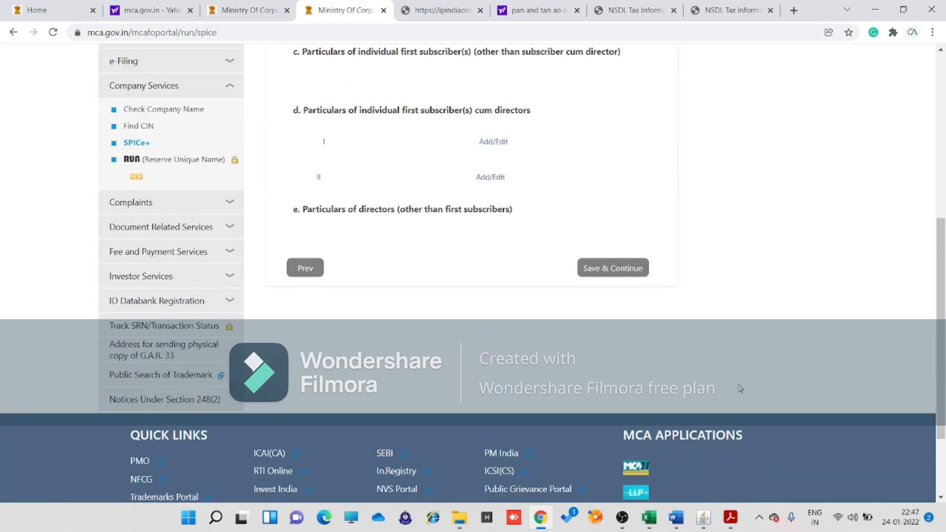
left_click(624, 271)
scroll(610, 255, "down", 4)
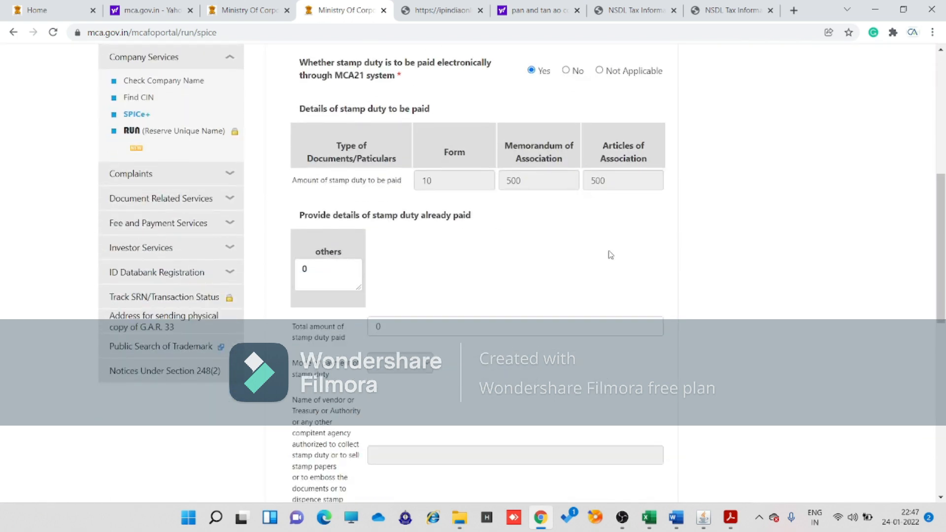
scroll(601, 273, "up", 5)
scroll(633, 268, "down", 8)
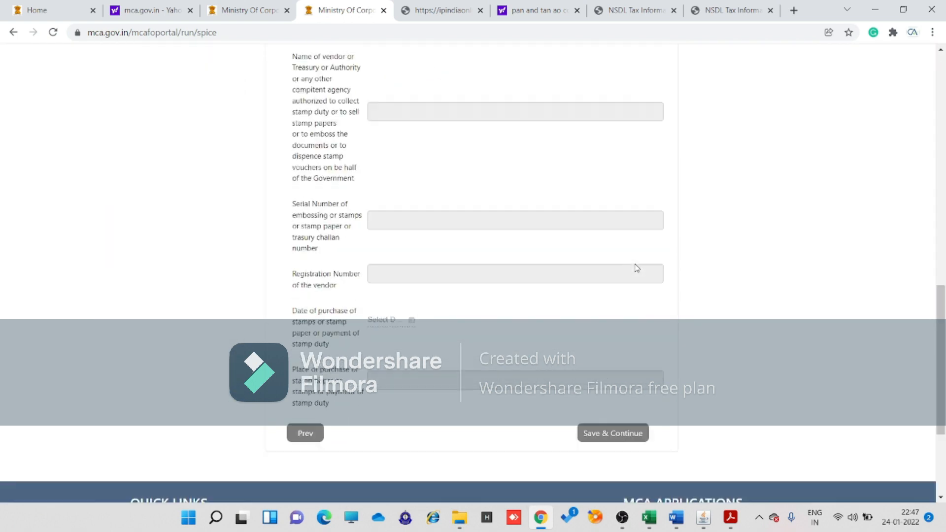
scroll(618, 152, "up", 3)
scroll(599, 197, "up", 15)
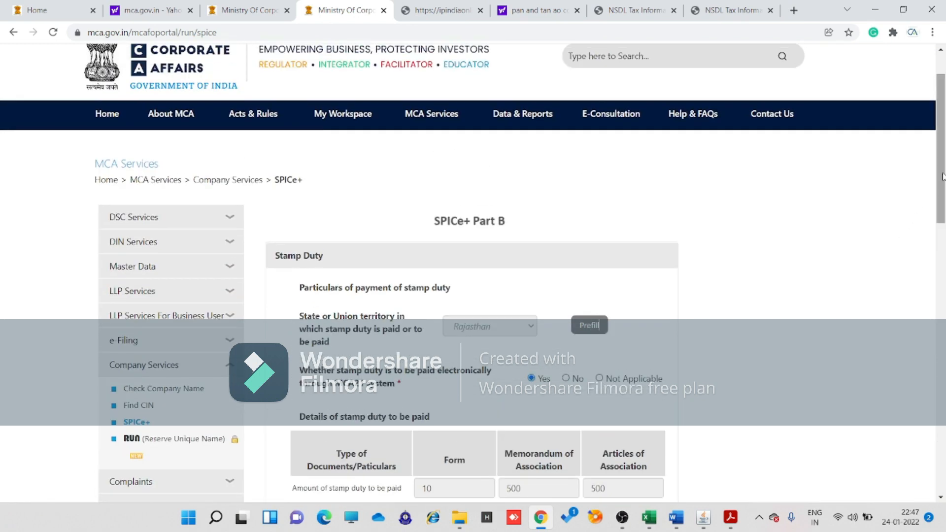
scroll(907, 222, "down", 15)
scroll(626, 349, "up", 1)
Save the Stamp Duty, PAN/TAN Information and Attachments pages to reach the declarations.
left_click(626, 349)
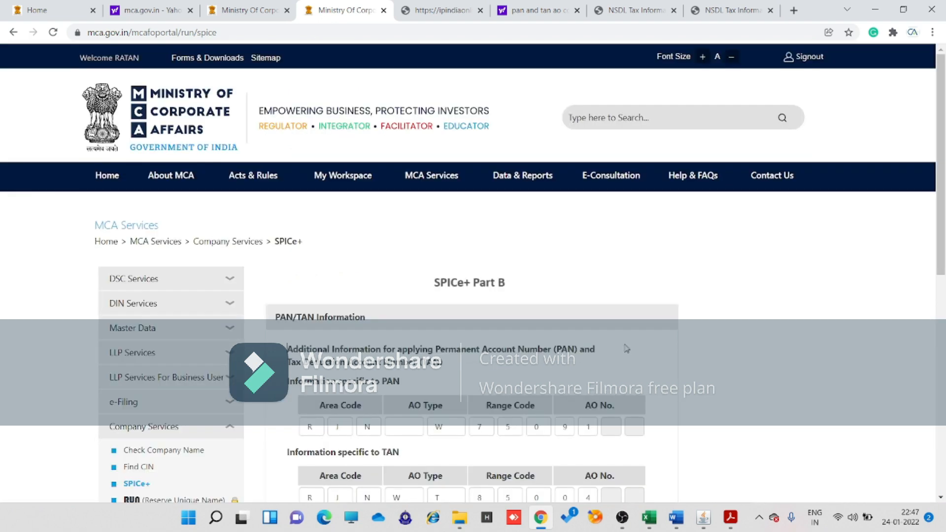
scroll(625, 348, "down", 6)
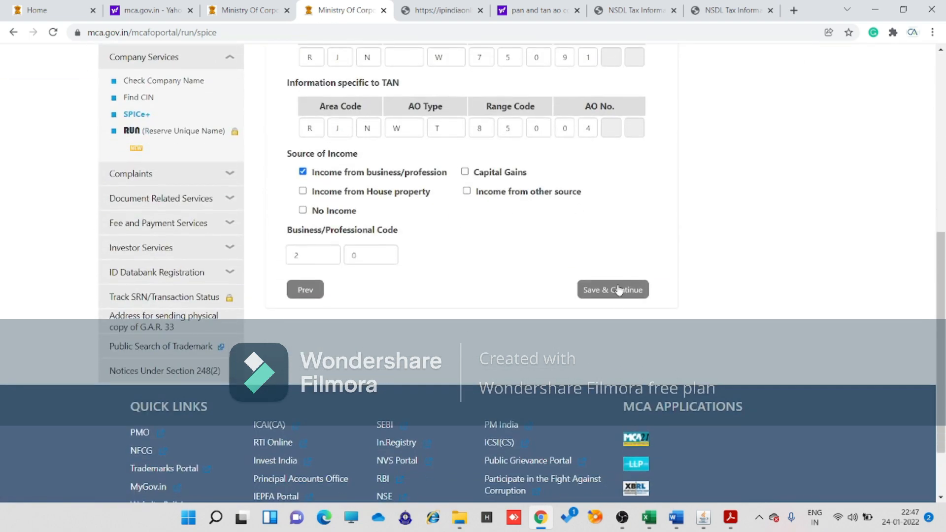
left_click(617, 290)
scroll(655, 312, "down", 3)
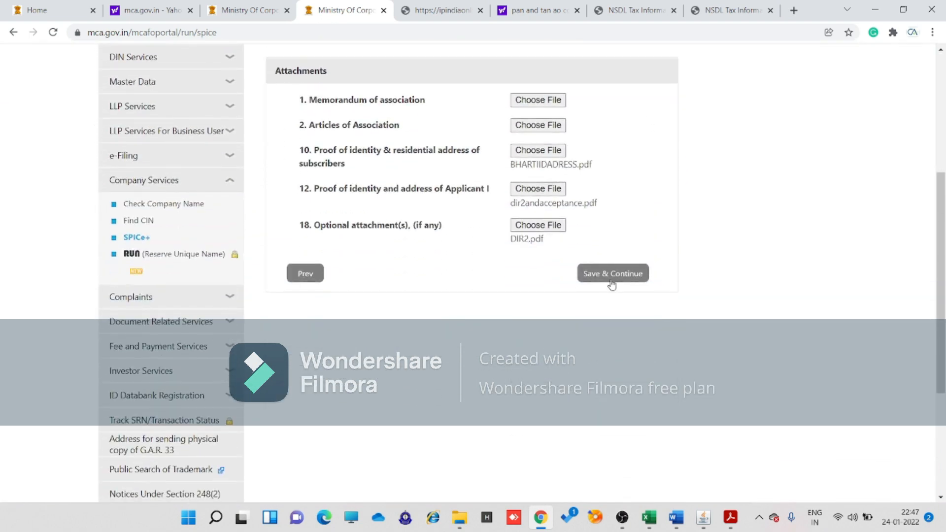
left_click(613, 280)
scroll(695, 311, "down", 8)
Review the declarant's name and save the ticked declarations.
scroll(696, 311, "down", 3)
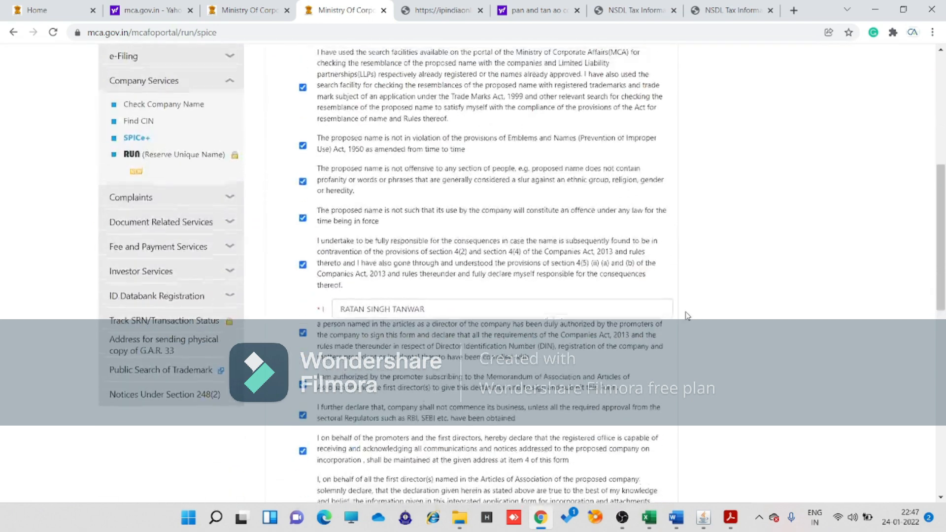
double_click(440, 165)
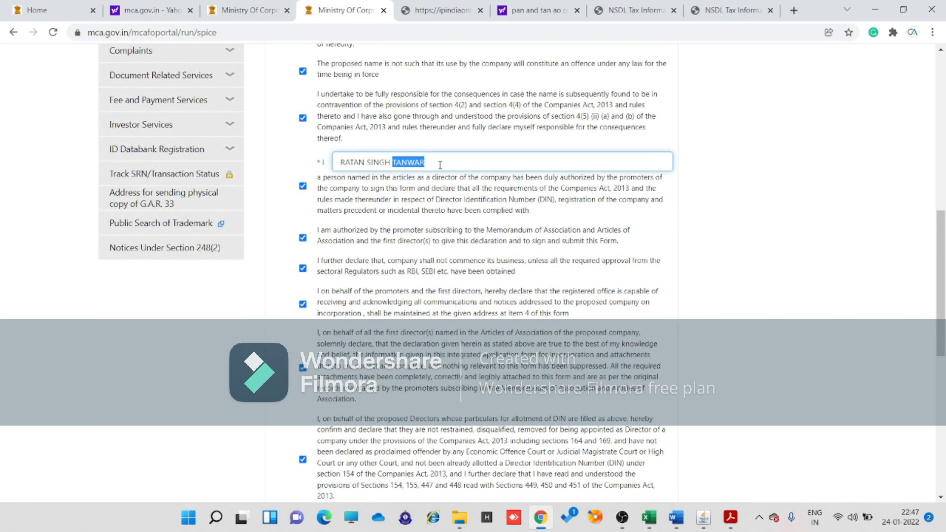
scroll(632, 320, "down", 6)
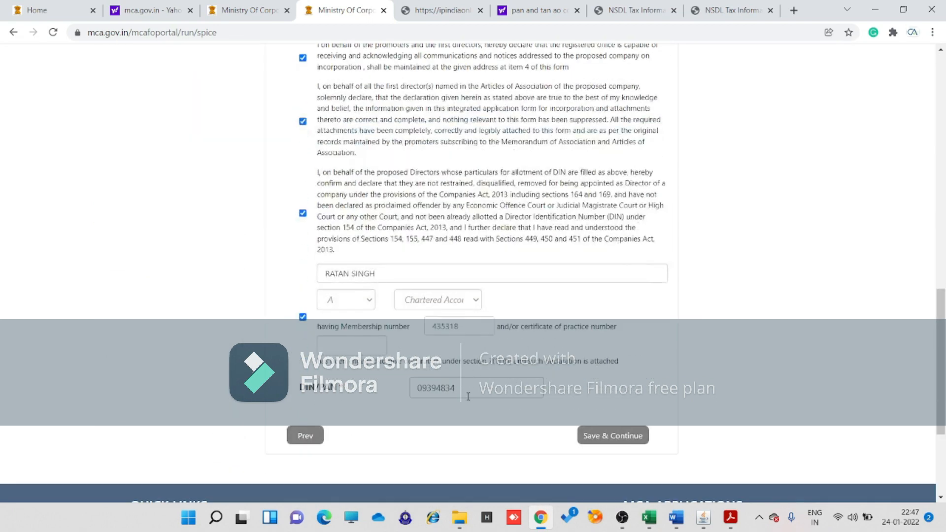
left_click(616, 439)
Run Prescrutiny on the professional certification and review the resulting prefill message.
scroll(609, 402, "down", 8)
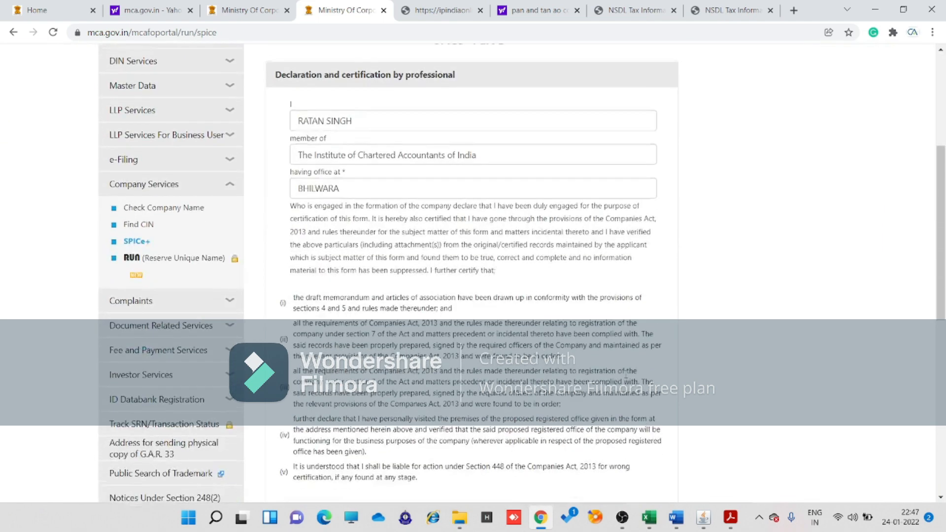
scroll(607, 354, "down", 6)
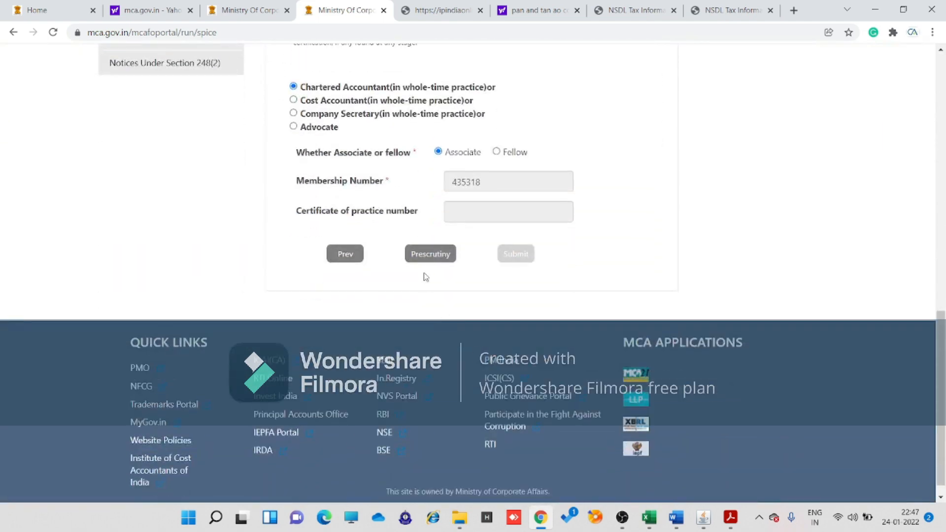
left_click(424, 255)
scroll(705, 264, "down", 9)
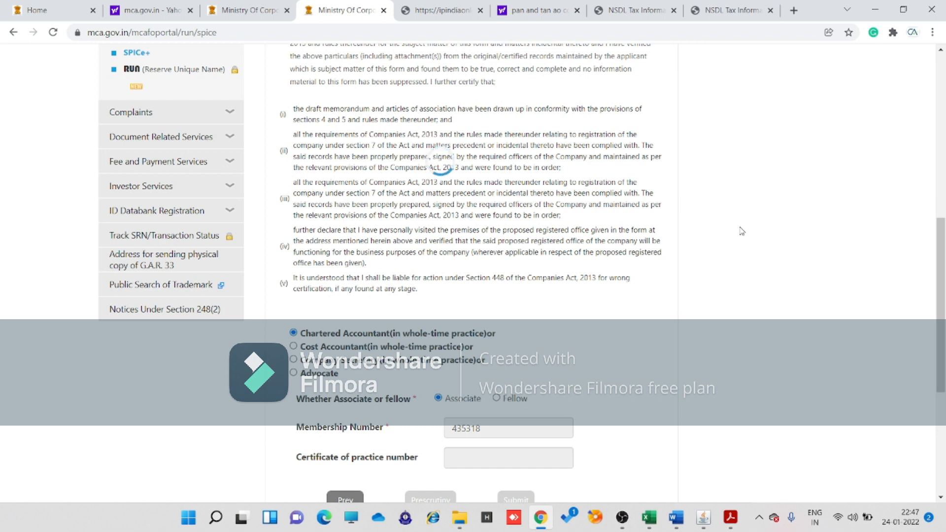
scroll(742, 231, "up", 4)
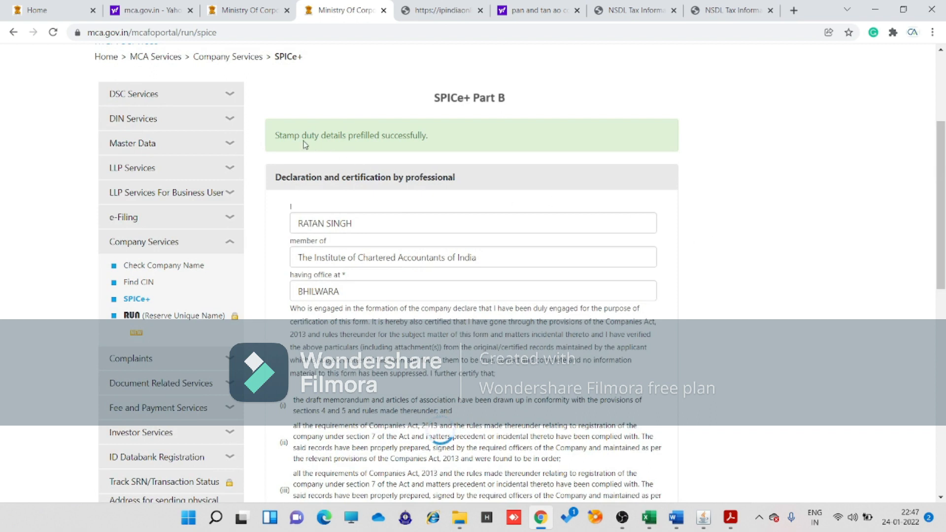
left_click_drag(299, 135, 420, 139)
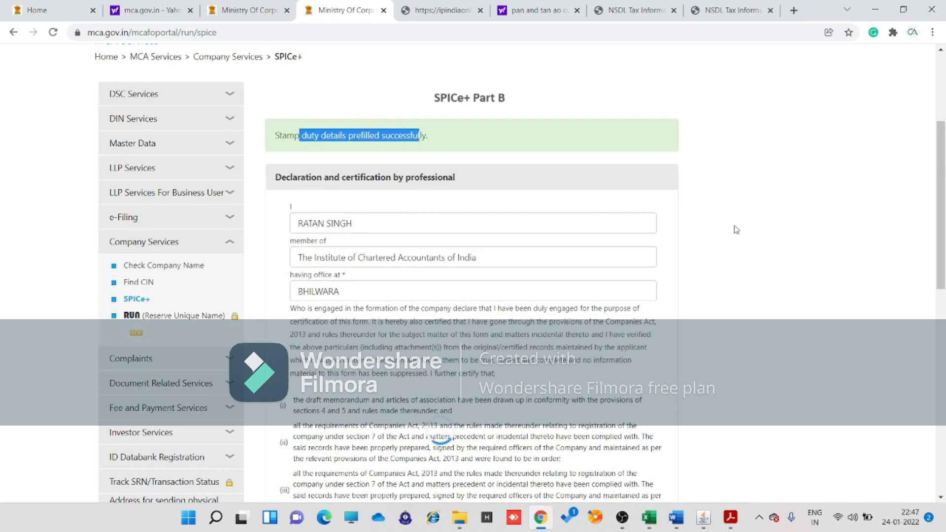
scroll(759, 242, "down", 1)
left_click_drag(940, 220, 940, 279)
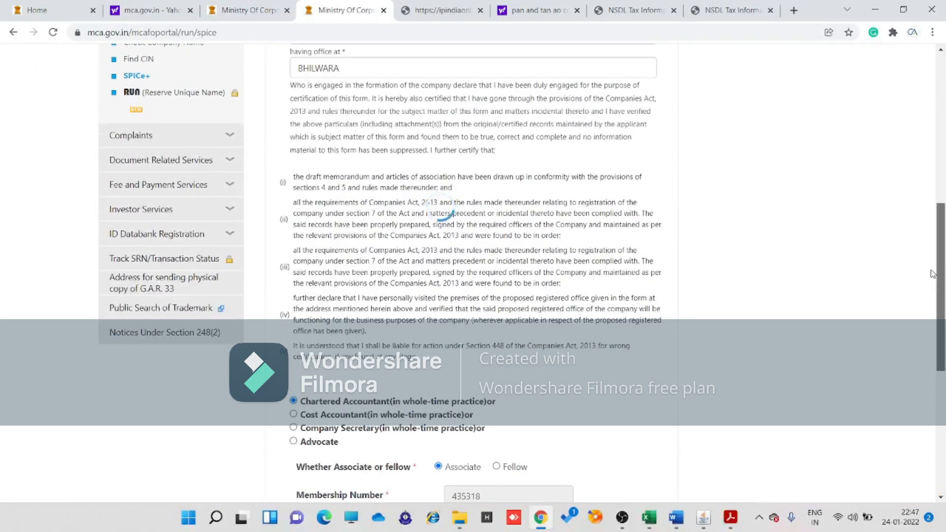
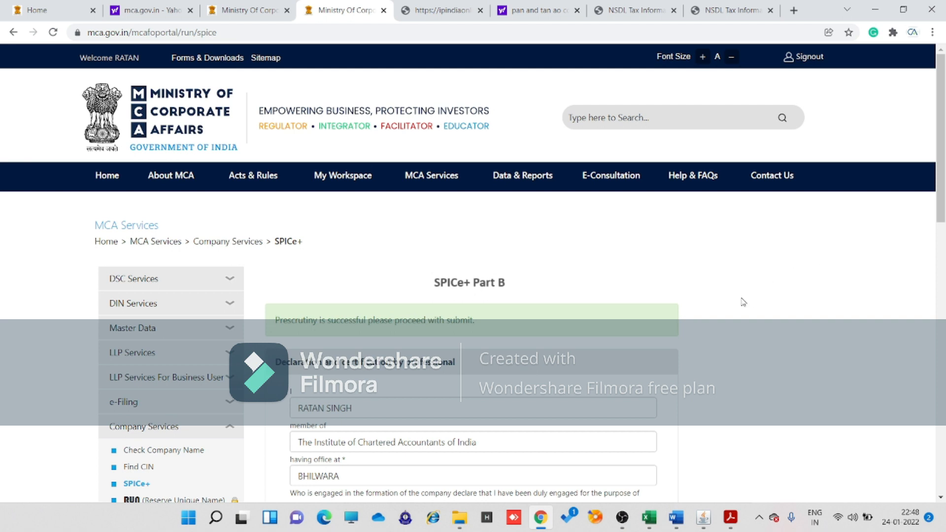
Submit SPICe+ Part B after the prescrutiny success and acknowledge the 'Submitted Successfully' alert.
left_click_drag(303, 322, 437, 323)
left_click_drag(937, 228, 938, 427)
scroll(783, 404, "down", 3)
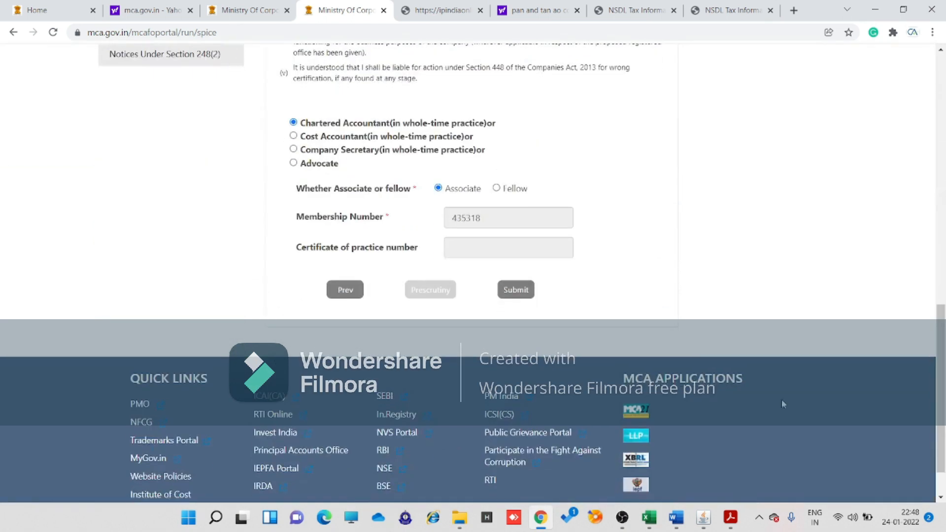
left_click(517, 291)
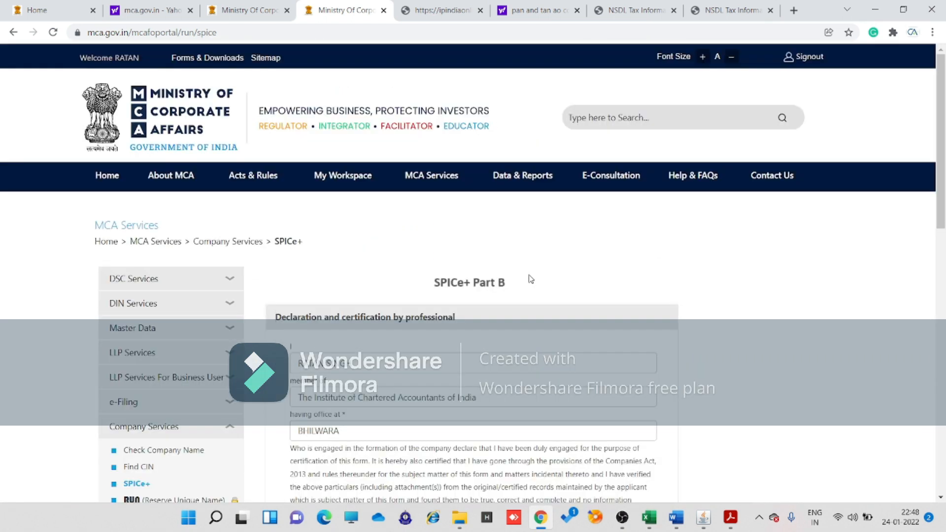
left_click_drag(940, 197, 936, 481)
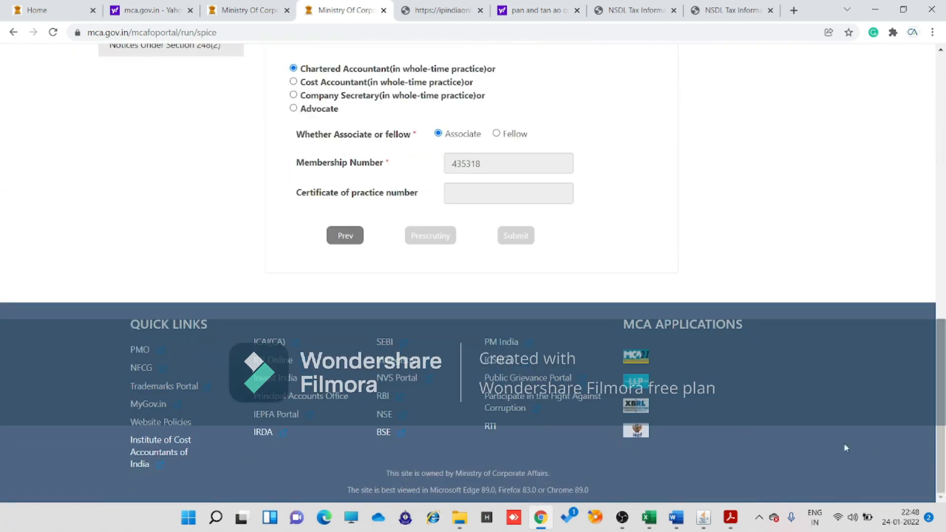
scroll(655, 245, "up", 7)
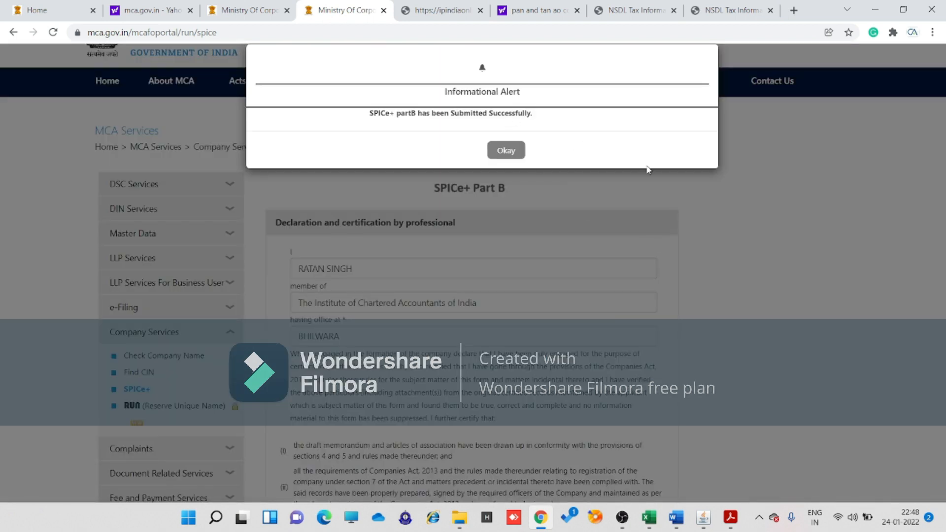
left_click_drag(373, 121, 504, 157)
left_click(504, 156)
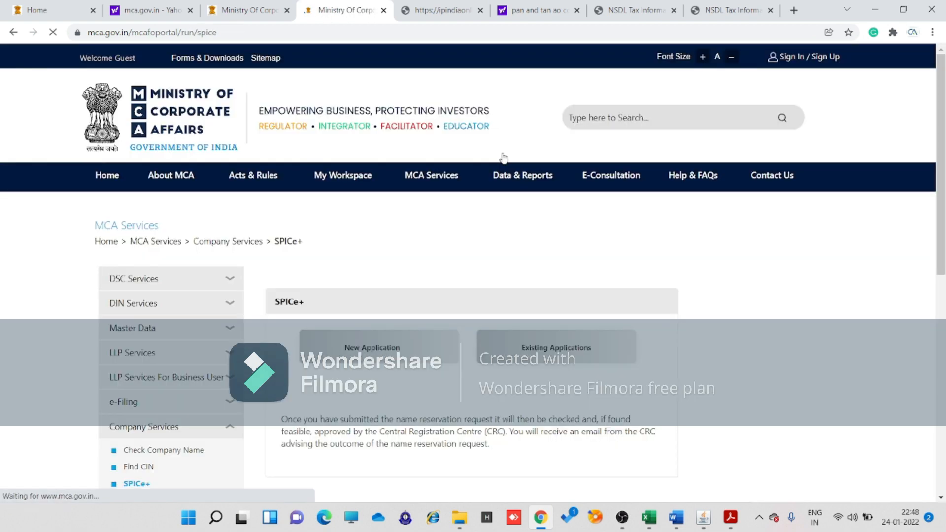
Open the BHARAT CONSULTING GROUP application's linked forms from Existing Applications.
scroll(603, 362, "down", 1)
left_click(545, 306)
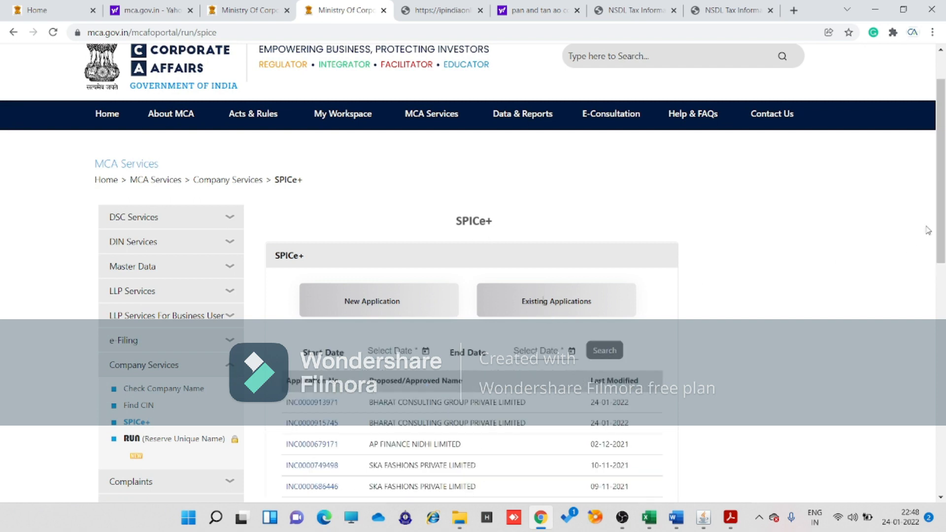
scroll(936, 219, "down", 1)
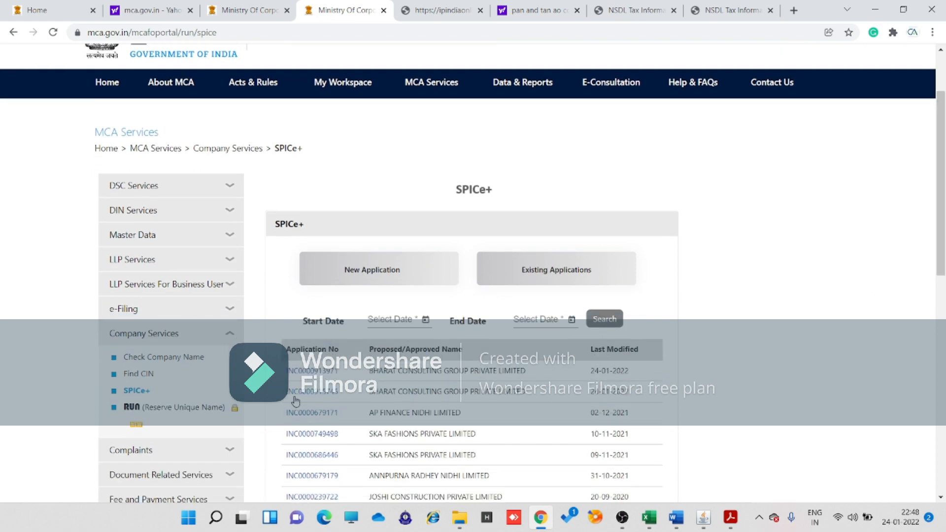
left_click(446, 469)
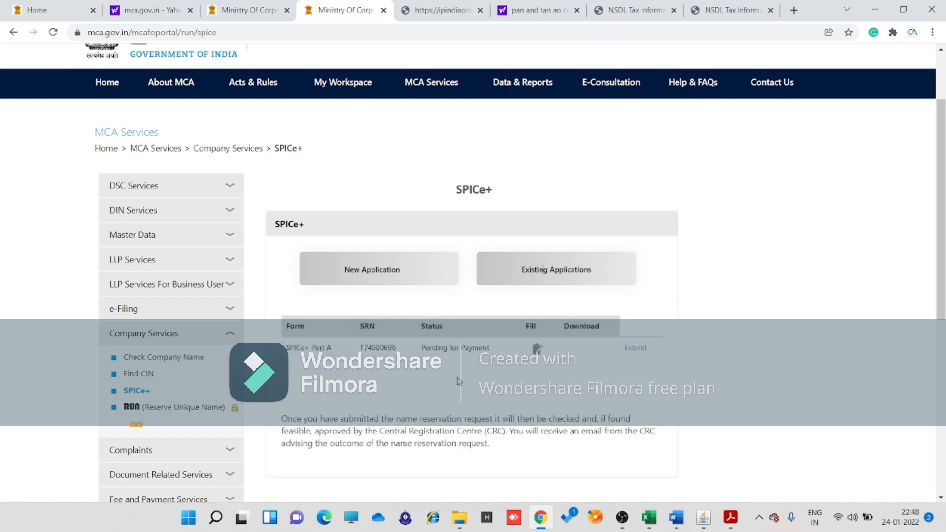
left_click(567, 278)
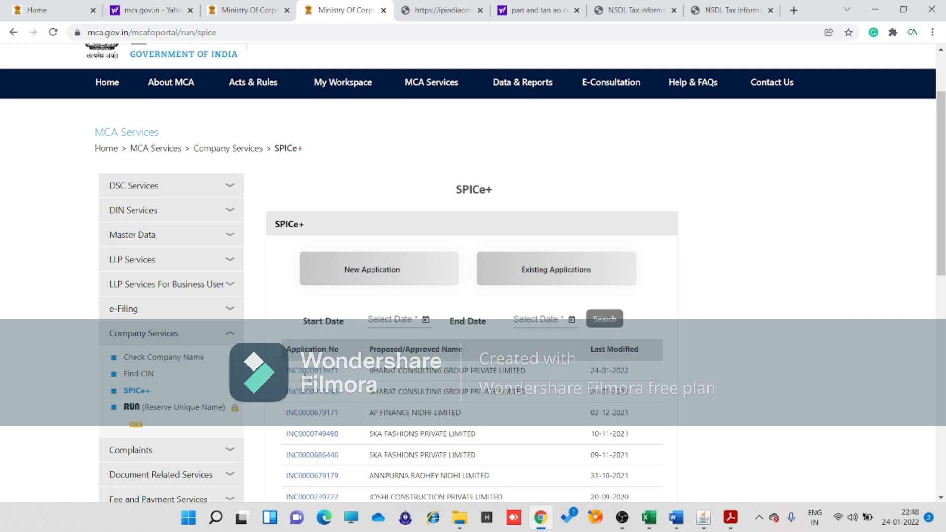
left_click(433, 476)
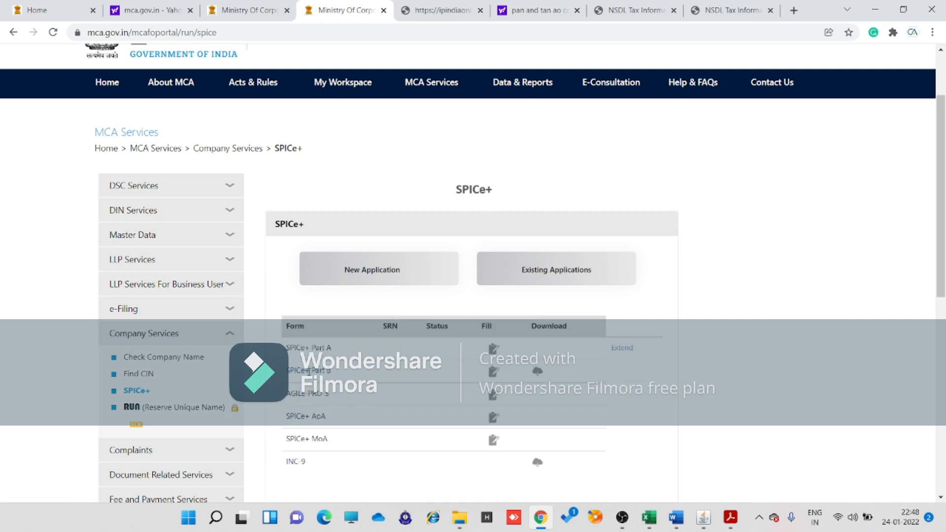
Download the SPICe+ Part B PDF and return to the MCA portal page.
scroll(941, 229, "down", 3)
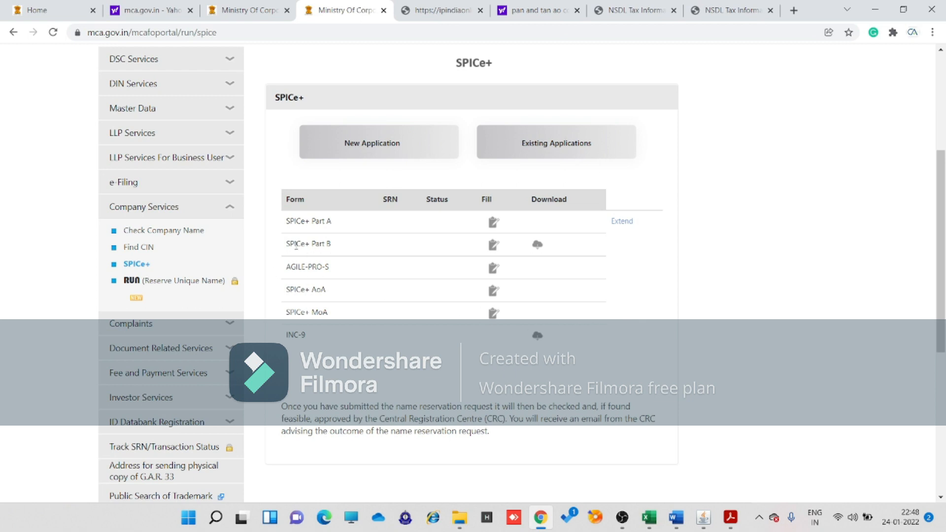
left_click_drag(285, 246, 345, 247)
left_click(366, 248)
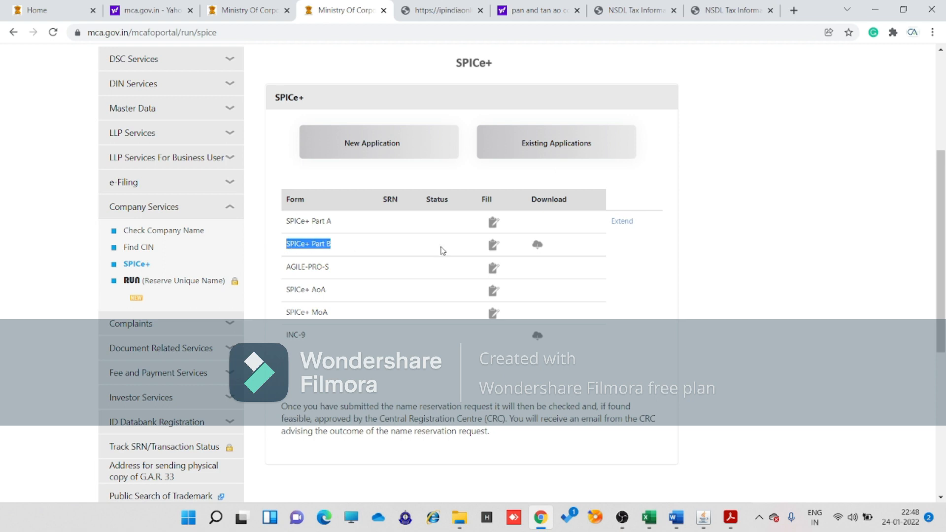
left_click(537, 246)
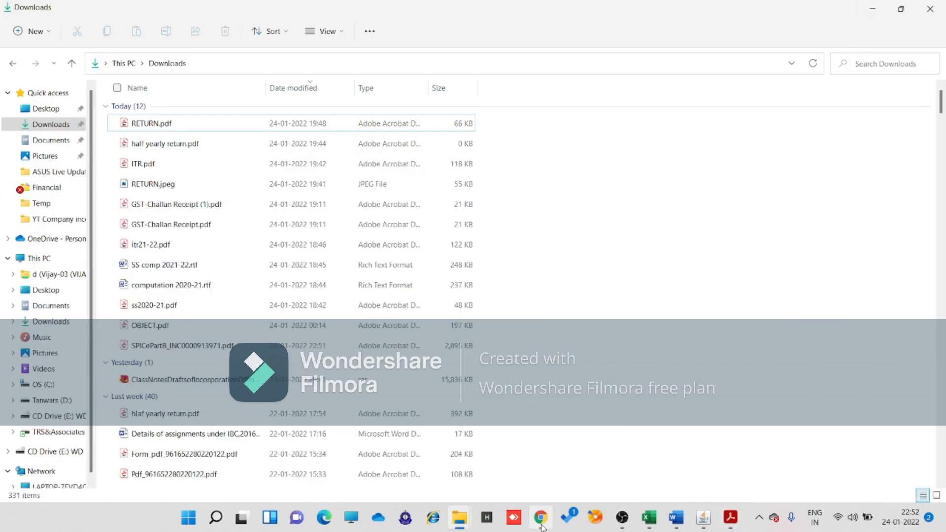
left_click(541, 518)
left_click(370, 9)
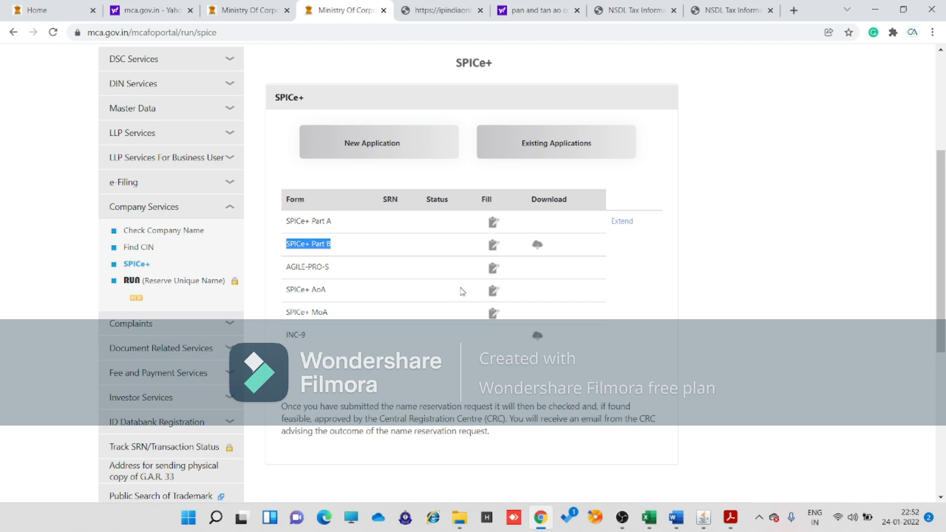
left_click(370, 267)
In AGILE-PRO-S, answer No to GSTIN and lease, mark premises Owned, and save.
left_click(494, 268)
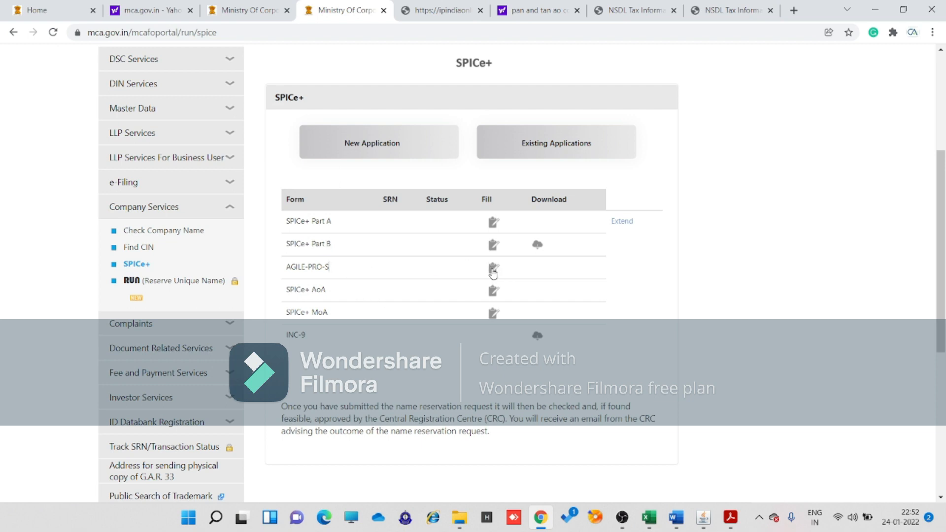
scroll(495, 270, "down", 4)
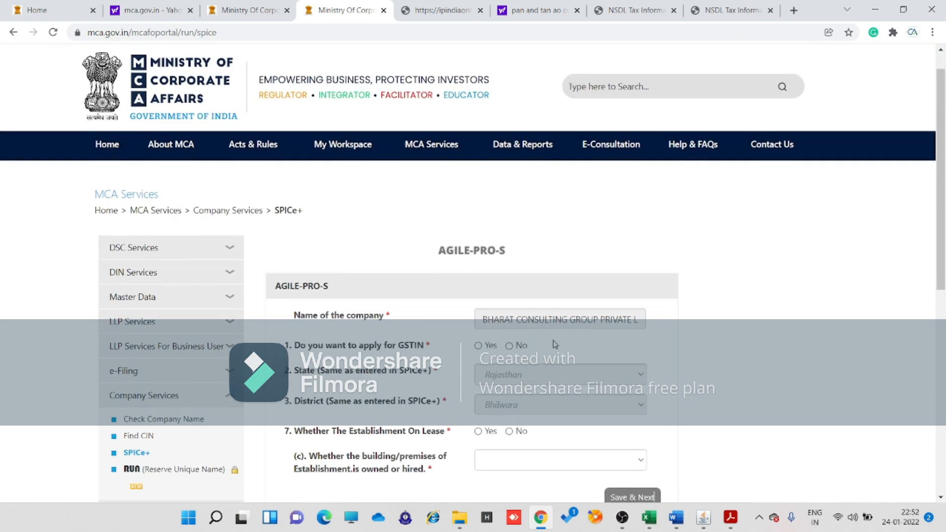
left_click_drag(300, 199, 386, 205)
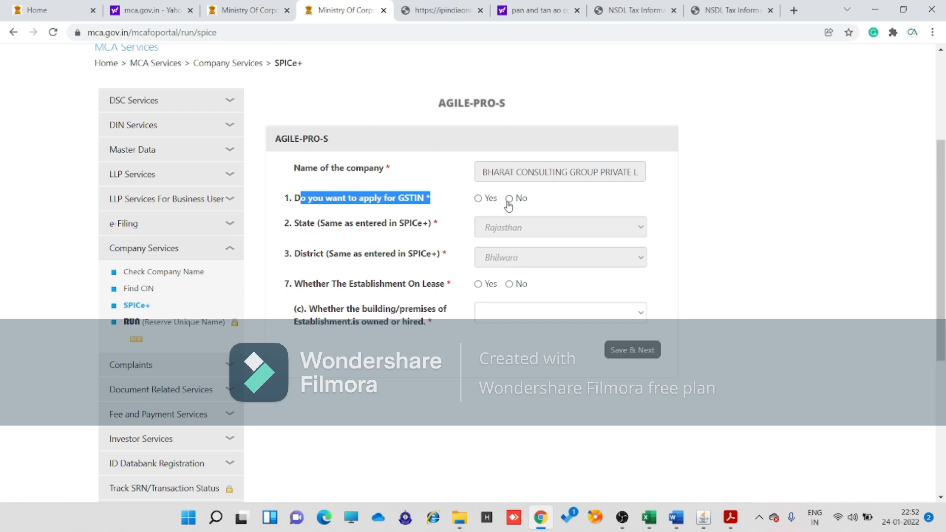
left_click(821, 255)
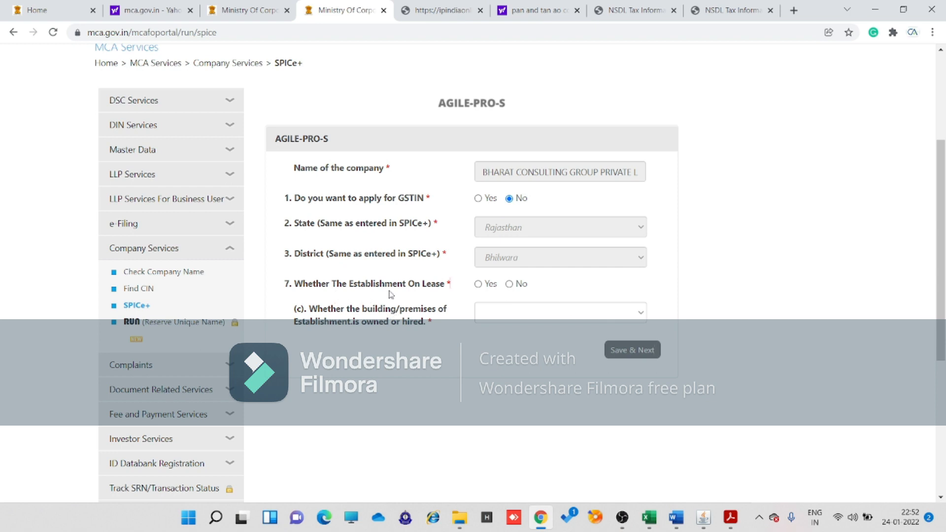
left_click(509, 283)
left_click(518, 312)
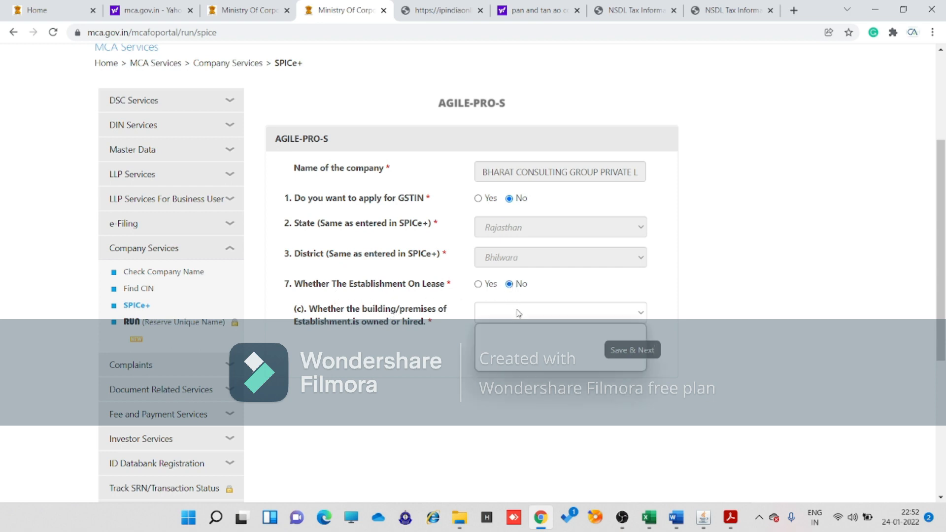
left_click(512, 353)
left_click(626, 350)
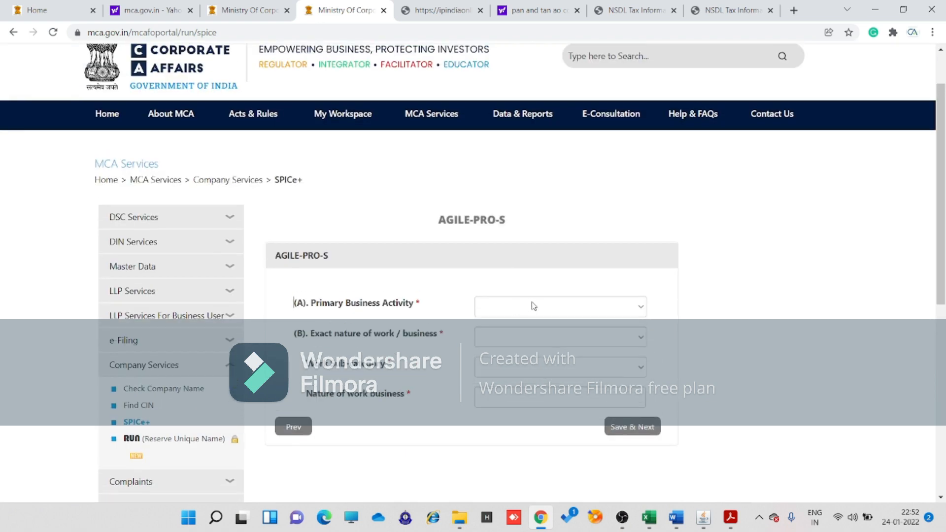
Set the primary business activity to ATTORNEYS with Miscellaneous as exact nature of work.
left_click(535, 305)
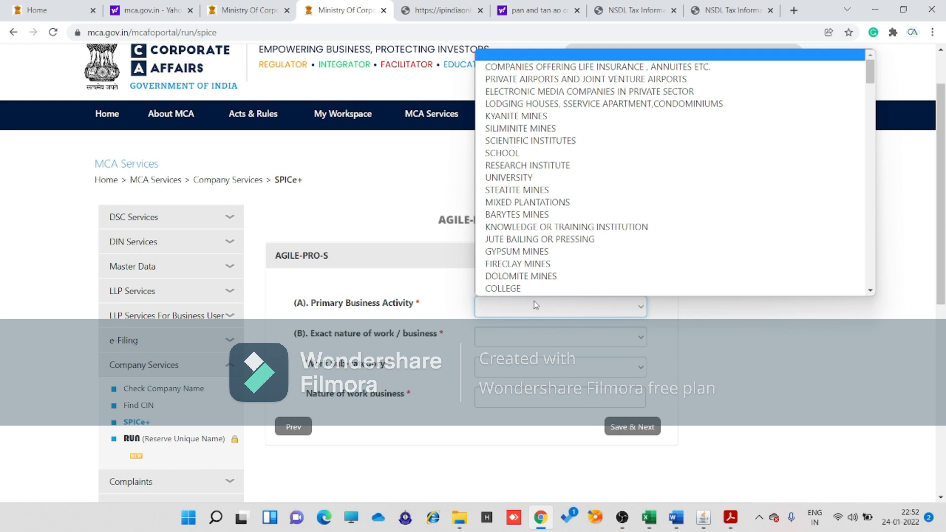
key("Down")
key("Down")
key("Down")
key("Down")
key("Down")
key("Down")
key("Down")
key("Down")
key("Down")
key("Down")
key("Down")
key("Down")
key("Down")
key("Down")
key("Down")
key("Down")
key("Down")
key("Down")
key("Down")
key("Down")
key("Down")
key("Down")
key("Down")
key("Down")
key("Down")
key("Down")
key("Down")
key("Down")
key("l")
key("l")
key("l")
key("l")
key("l")
key("l")
key("l")
key("l")
key("l")
key("l")
key("l")
key("a")
key("Up")
key("Up")
key("Up")
key("Up")
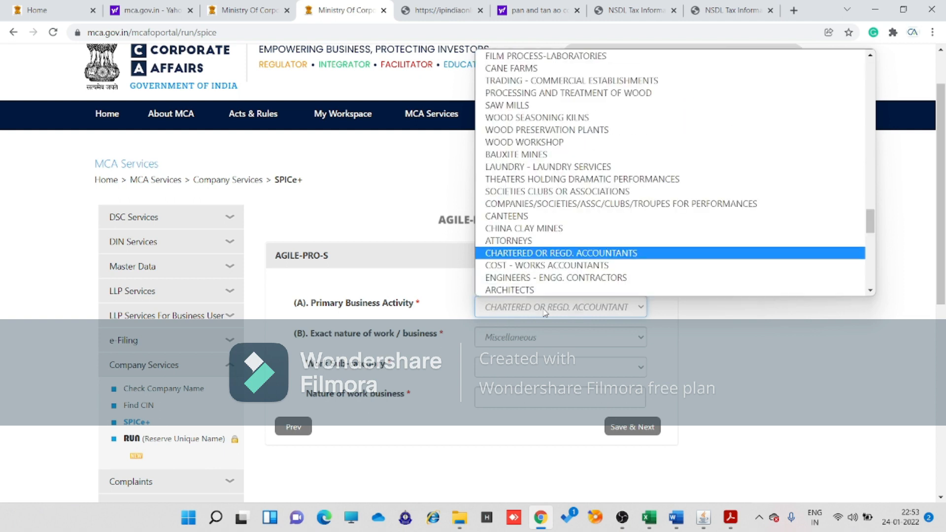
key("Return")
key("Tab")
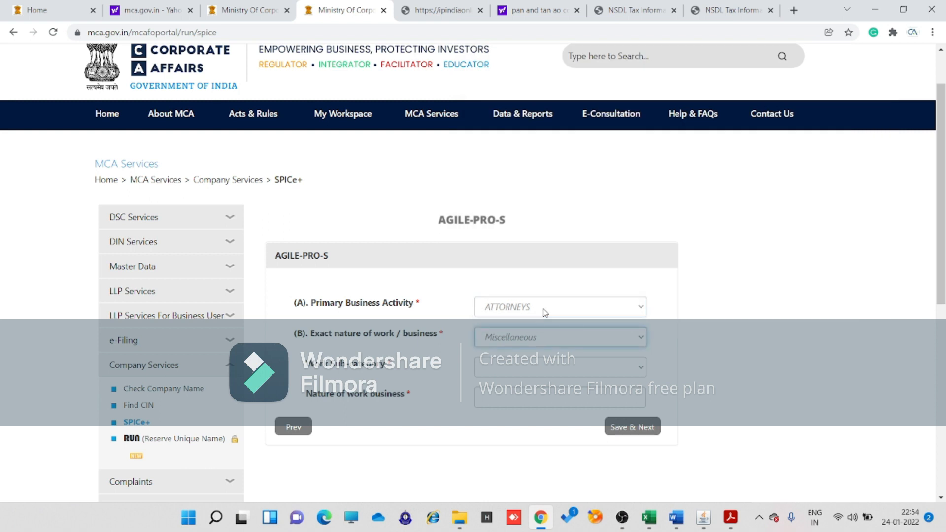
key("m")
key("m")
key("Tab")
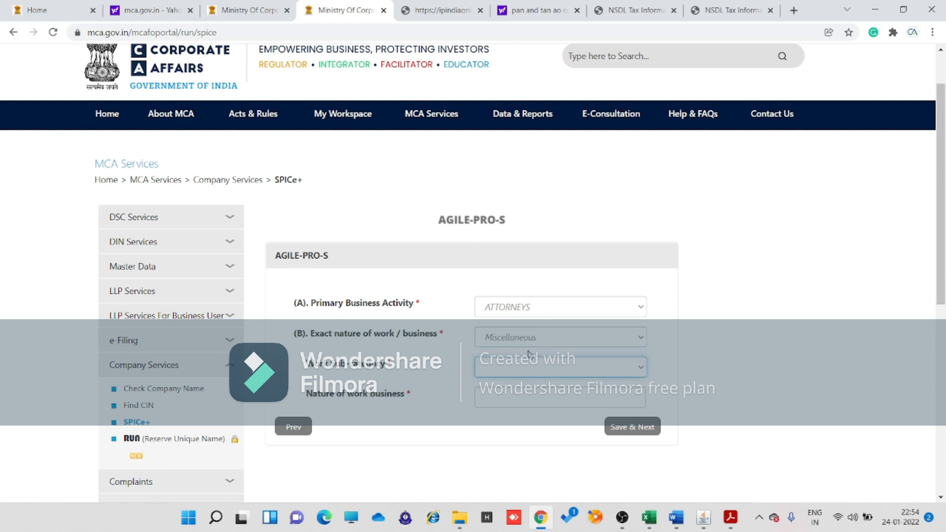
Choose Others as work category, enter LEGAL as nature of work, and save.
left_click(526, 365)
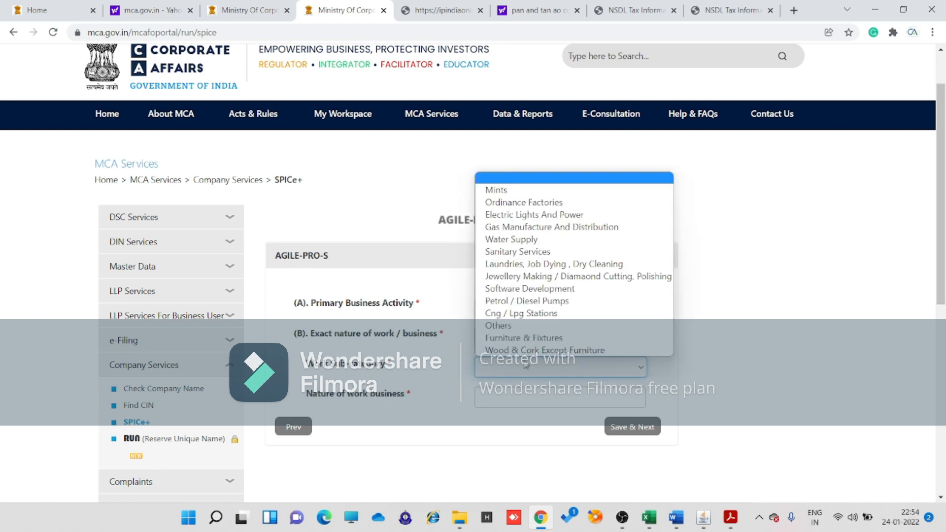
key("Down")
key("Down")
key("Down")
key("Down")
key("Down")
key("Down")
key("Down")
key("Down")
key("Down")
key("Down")
key("Down")
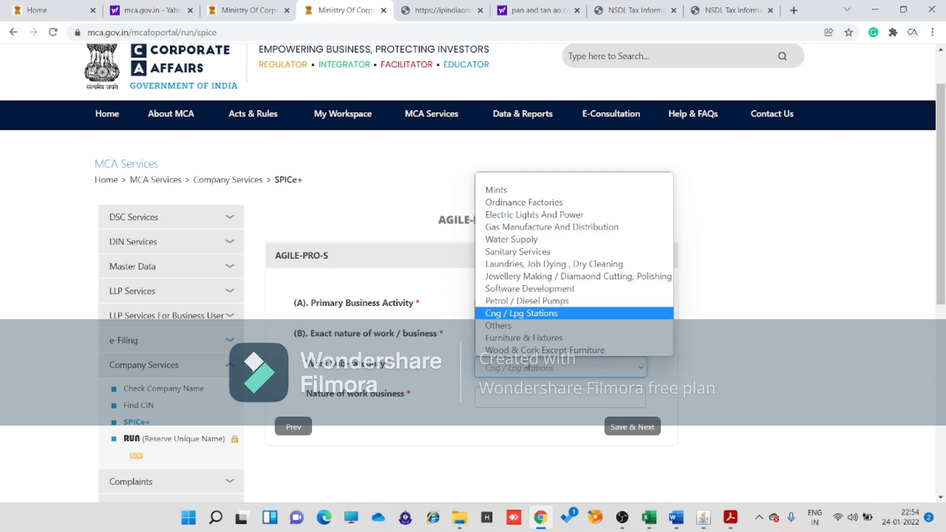
key("Down")
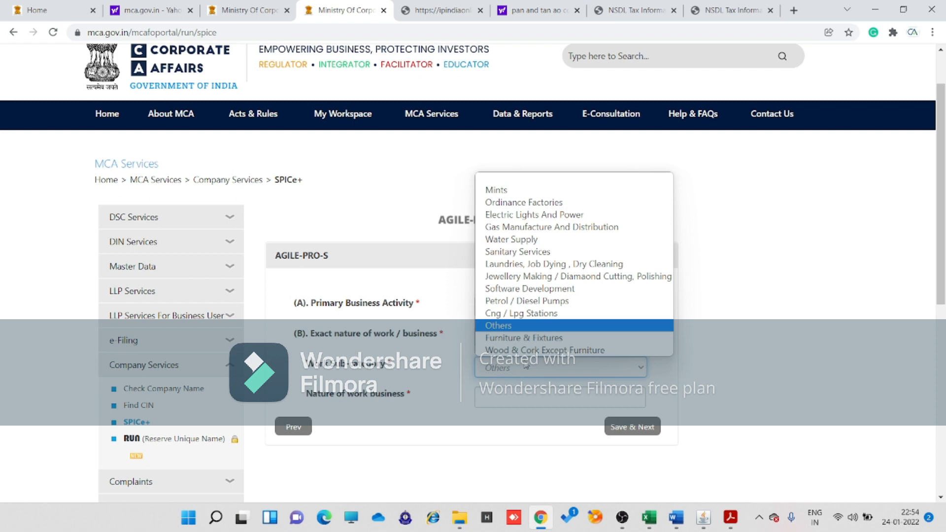
key("Return")
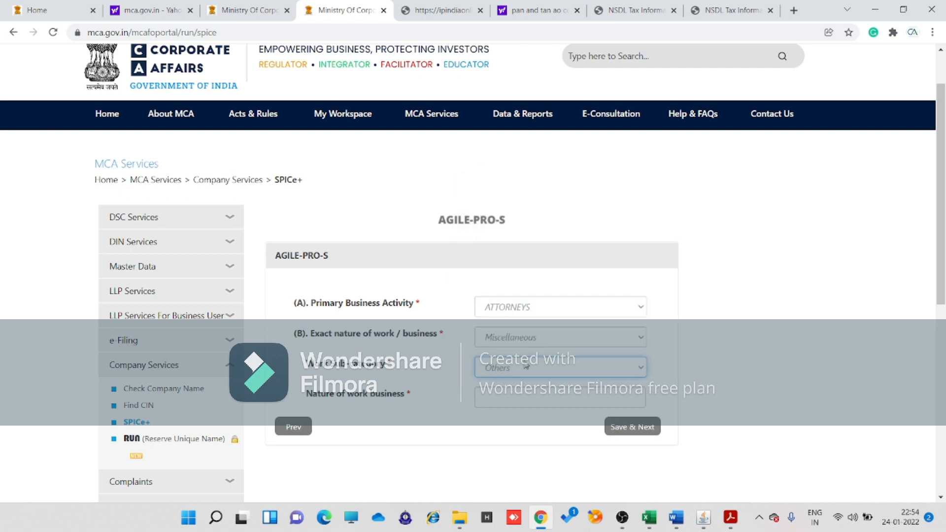
key("Tab")
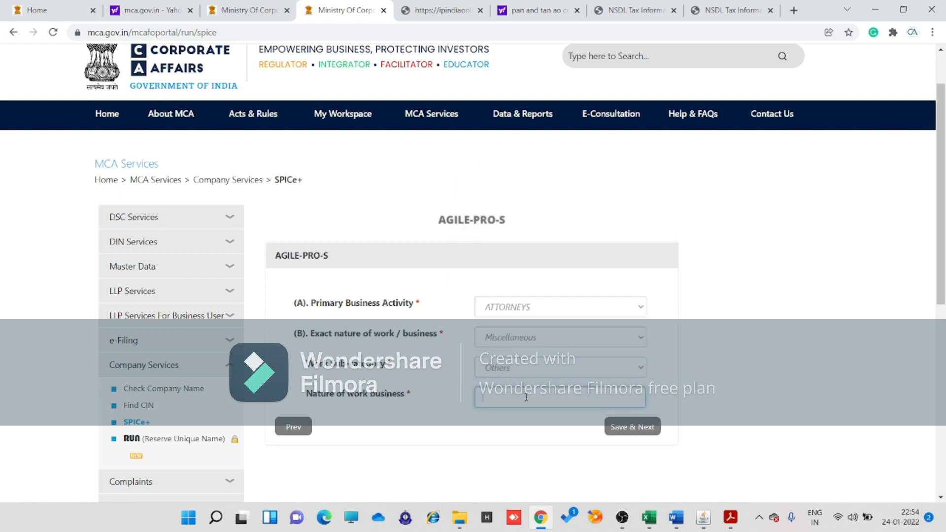
type("LEGAL")
key("Tab")
left_click(629, 429)
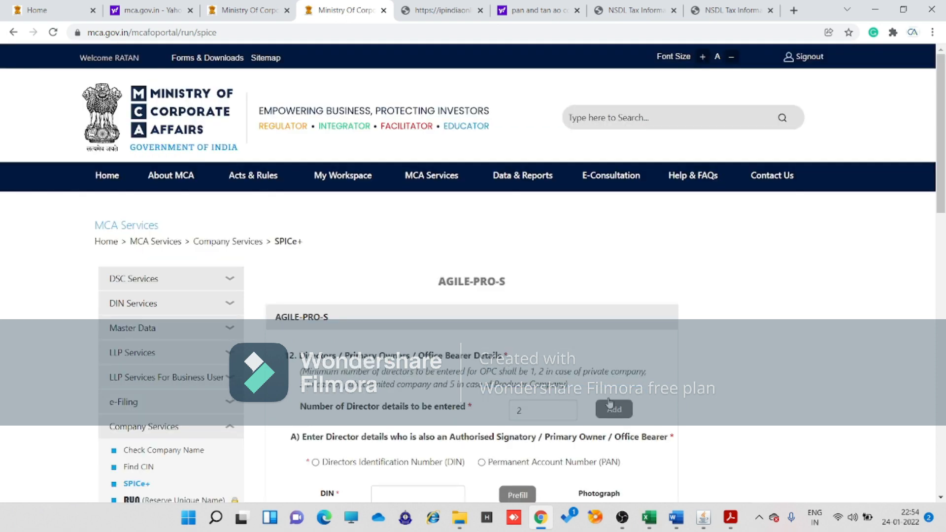
Paste the first director's DIN and prefill their details from it.
scroll(709, 370, "down", 4)
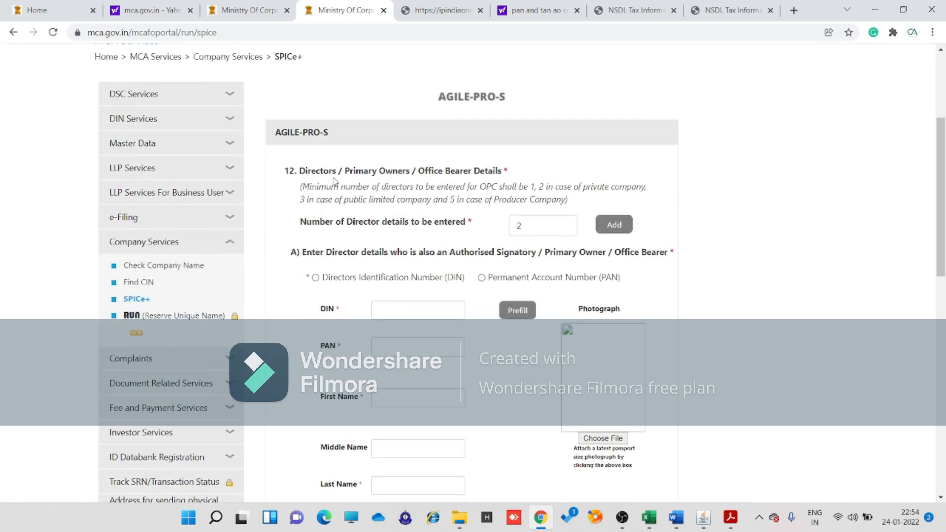
left_click_drag(324, 173, 498, 172)
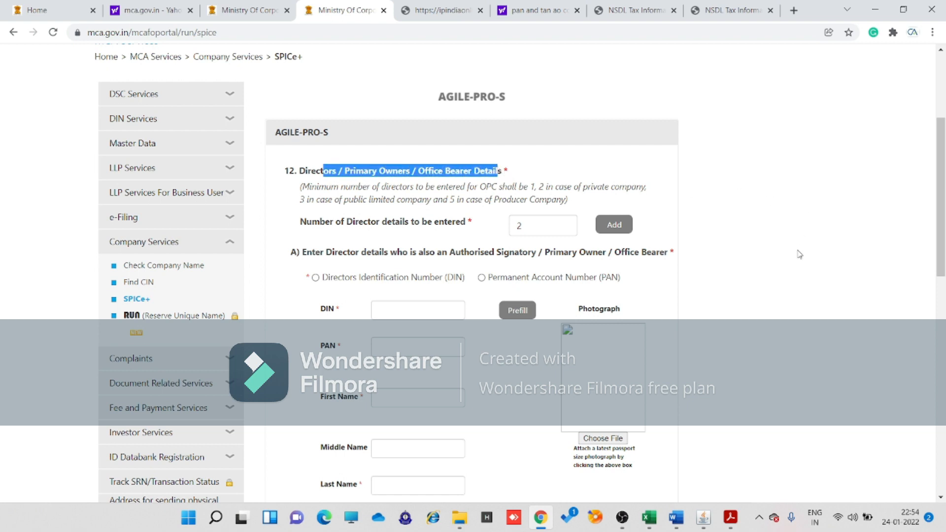
left_click_drag(358, 222, 461, 222)
left_click(759, 237)
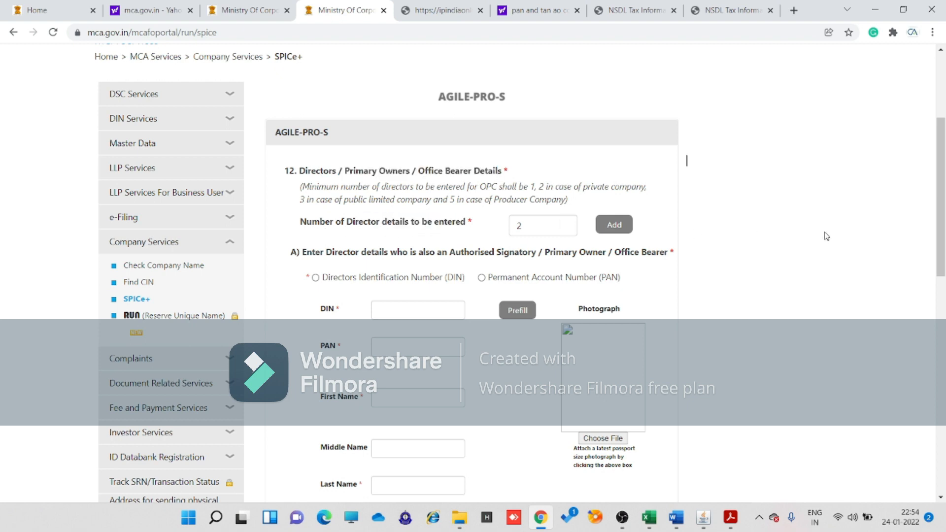
scroll(942, 212, "down", 1)
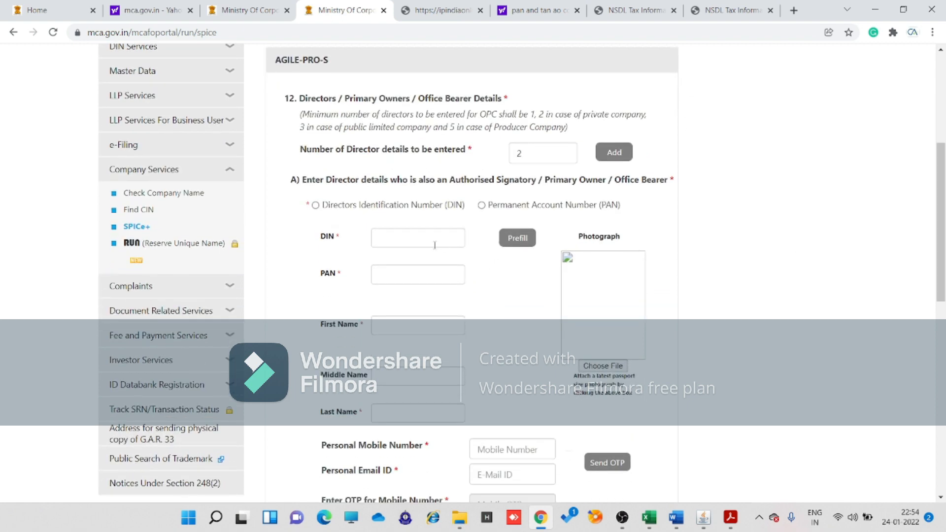
left_click(517, 238)
Enter the director's personal mobile number and e-mail ID and send the OTPs.
scroll(628, 249, "down", 3)
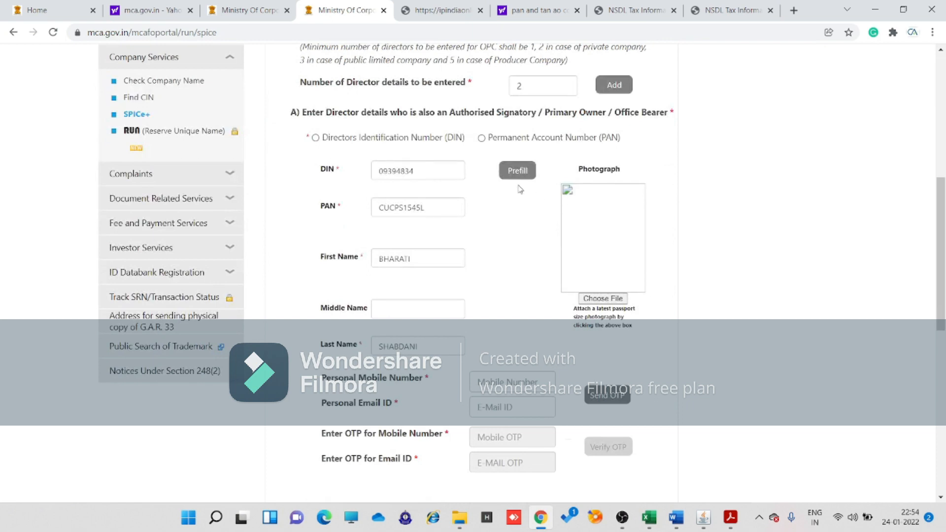
scroll(594, 285, "down", 1)
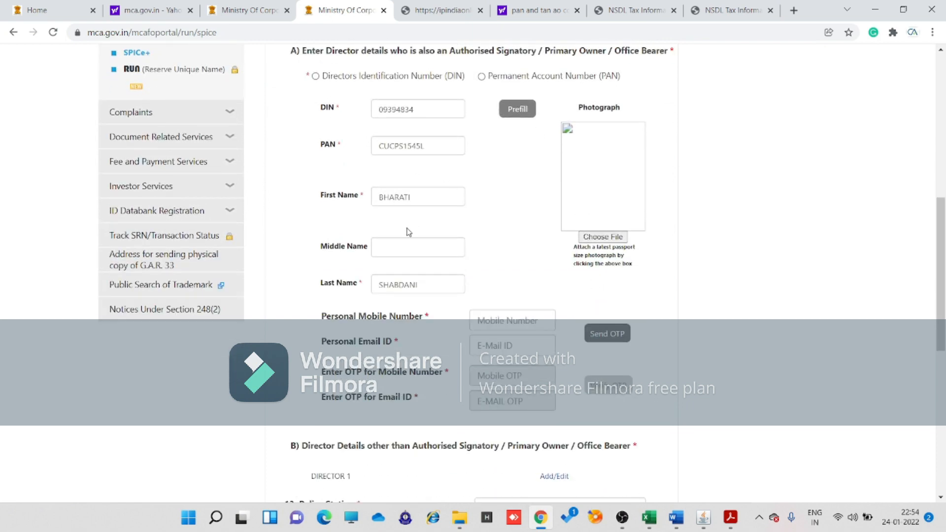
scroll(408, 244, "down", 3)
left_click(503, 134)
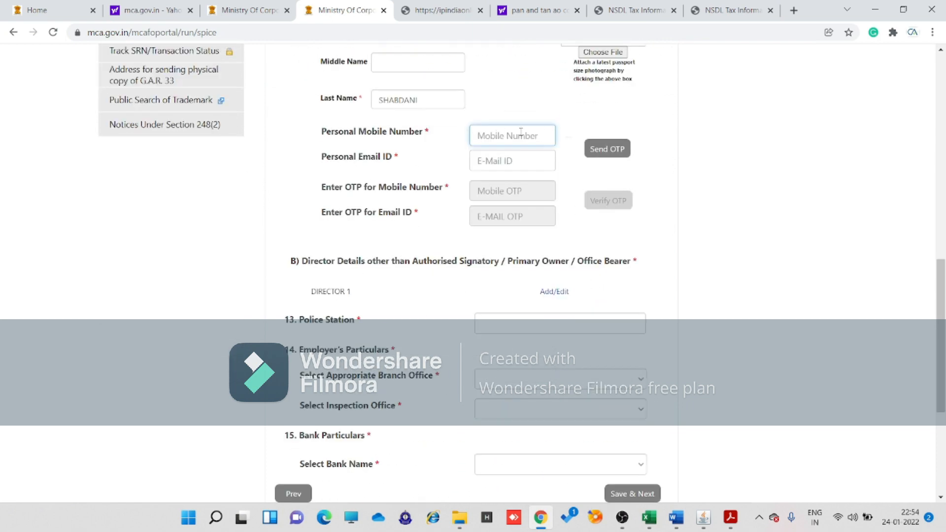
type("8")
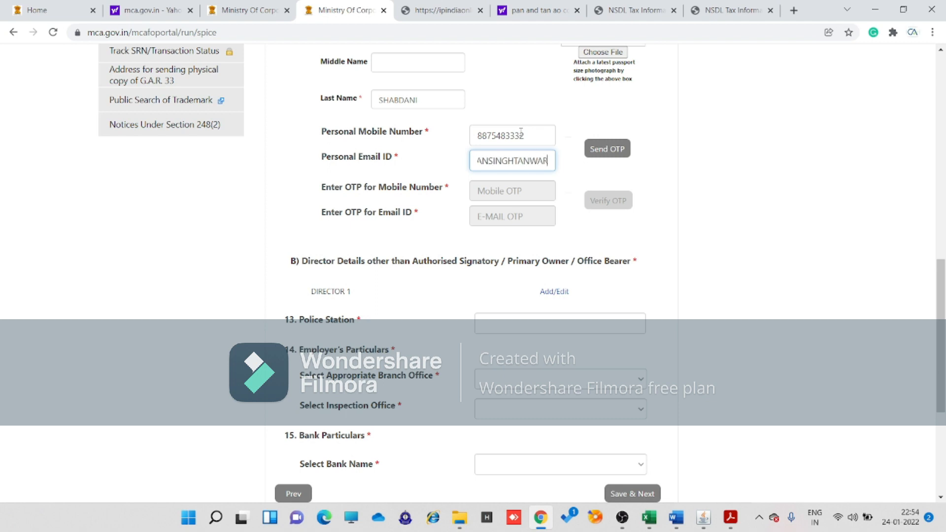
key("Tab")
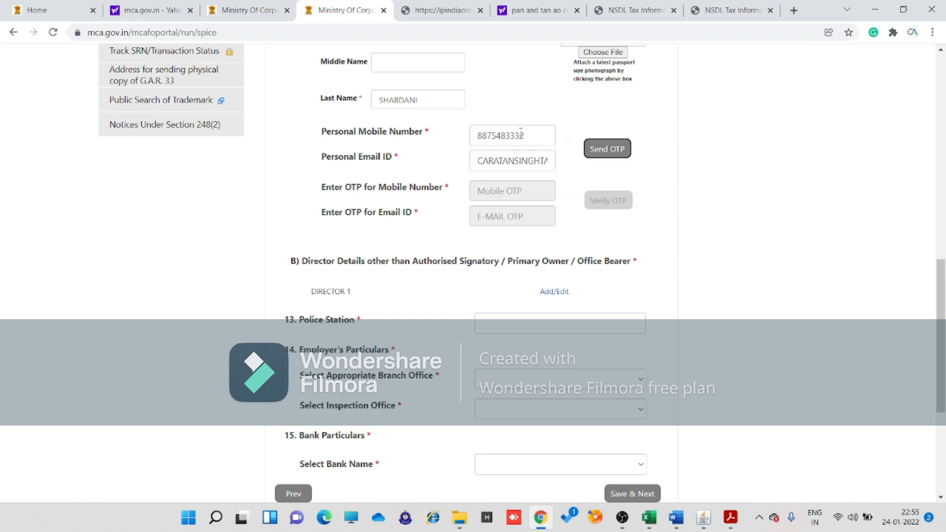
scroll(622, 153, "down", 1)
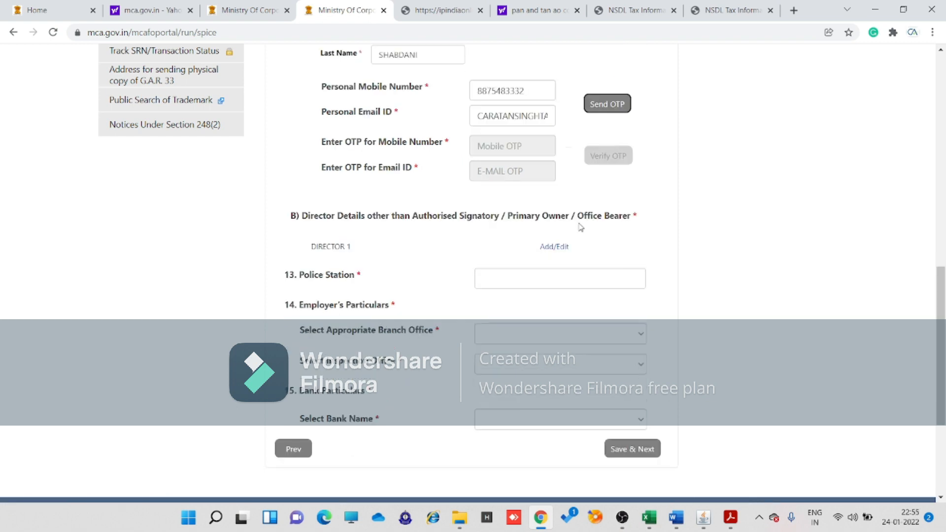
scroll(521, 280, "down", 5)
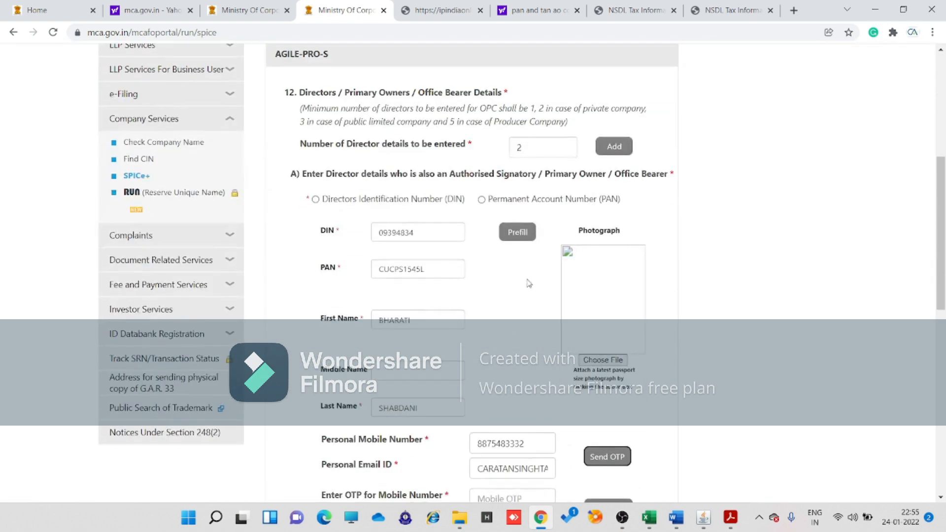
scroll(529, 283, "down", 6)
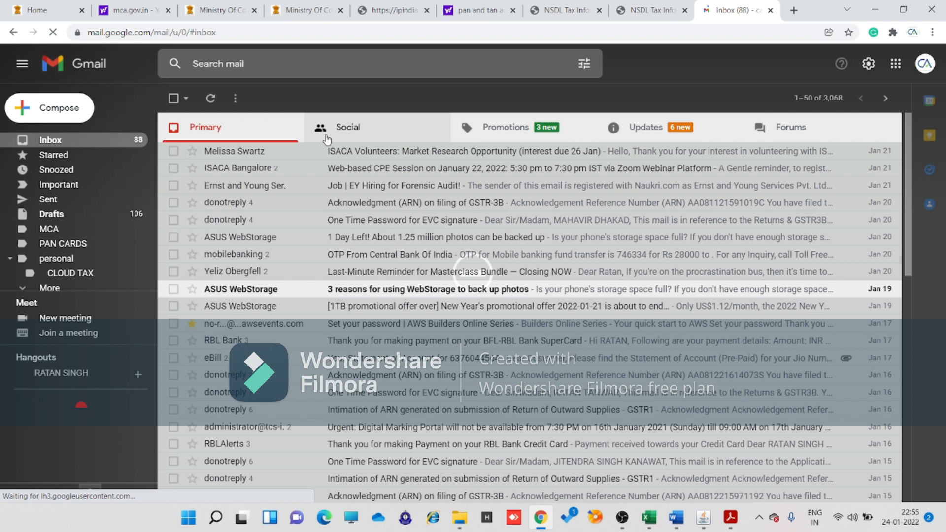
Read the 'OTP for SPICe-AGILE' e-mail under Gmail's Updates tab, then return to MCA.
left_click(640, 129)
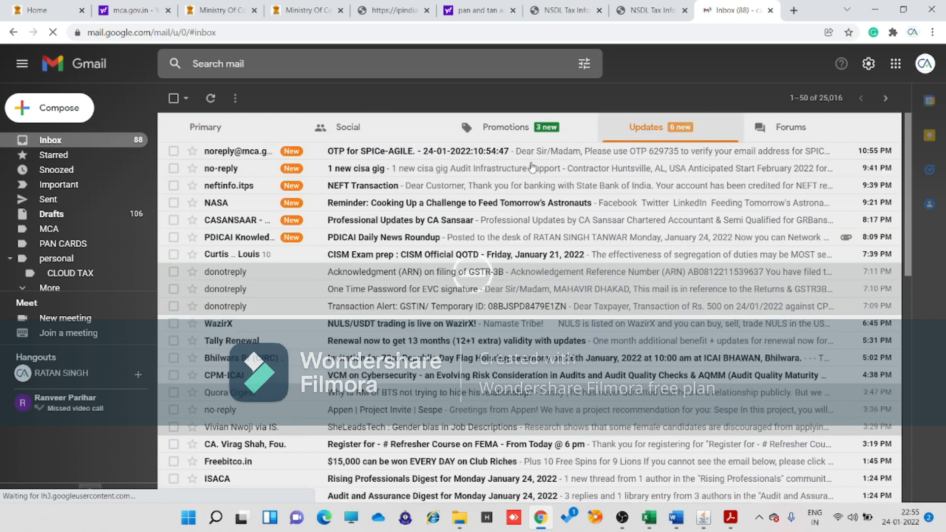
left_click(397, 152)
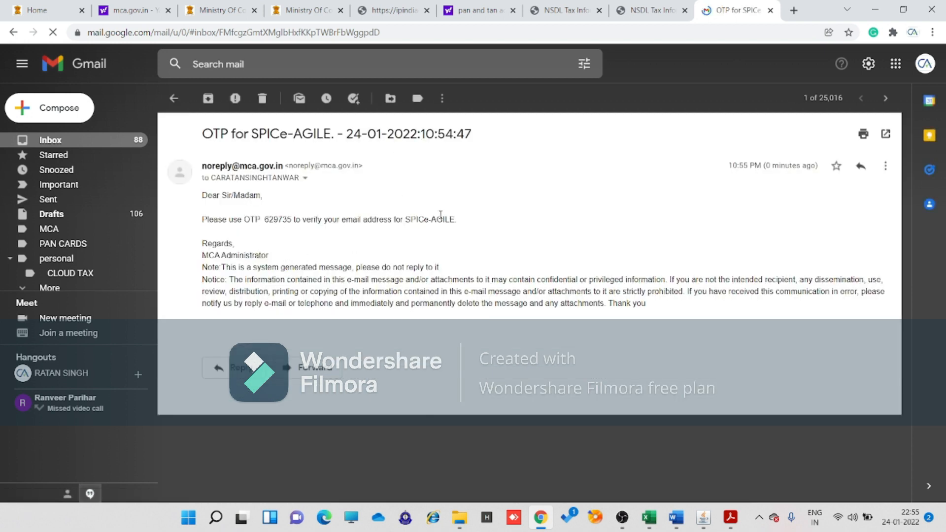
left_click(648, 10)
left_click(372, 6)
Enter the e-mail and mobile OTPs and verify them.
left_click(312, 6)
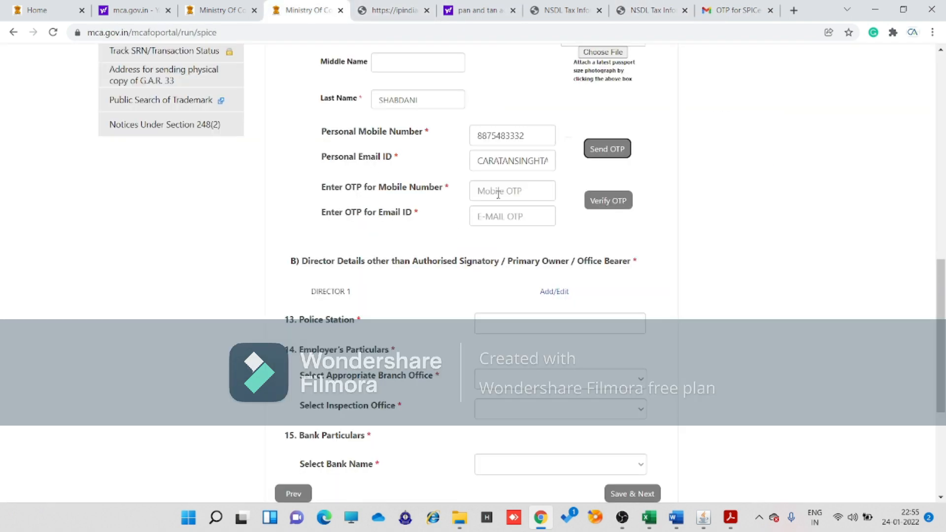
left_click(494, 223)
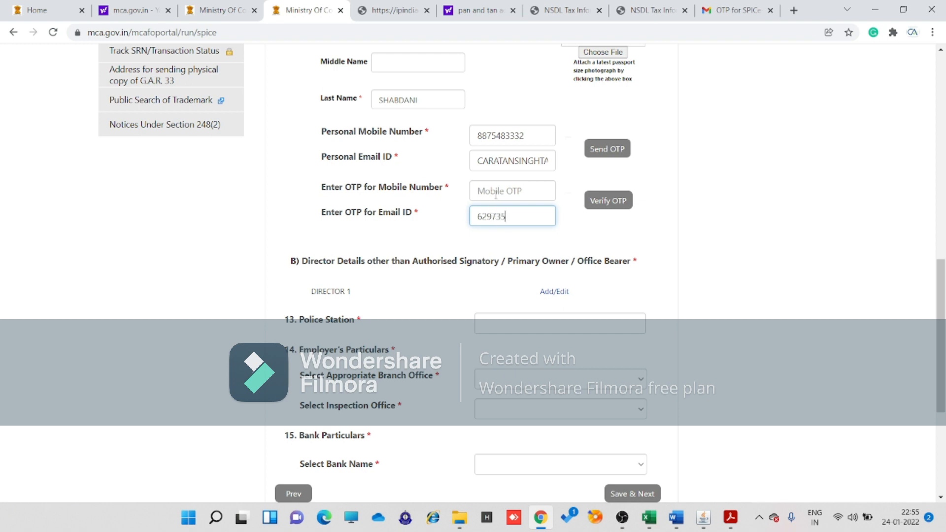
left_click(496, 195)
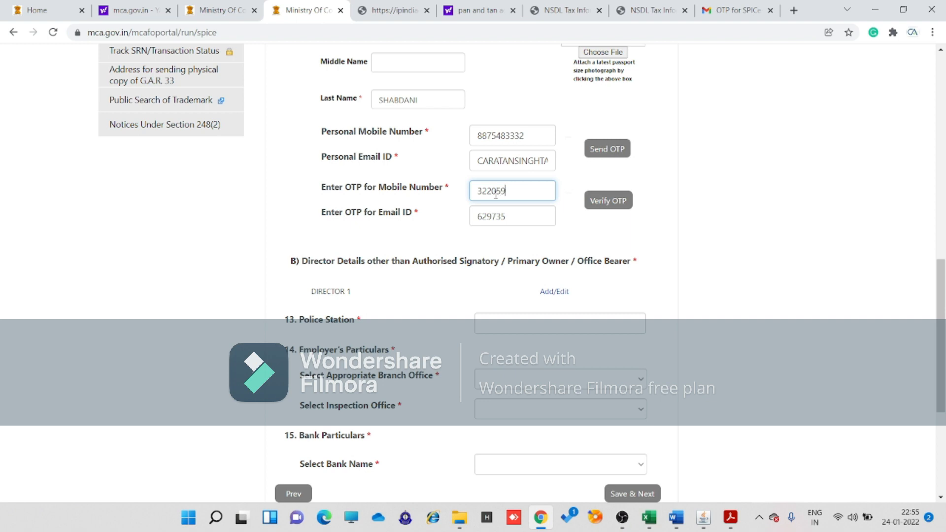
left_click(608, 200)
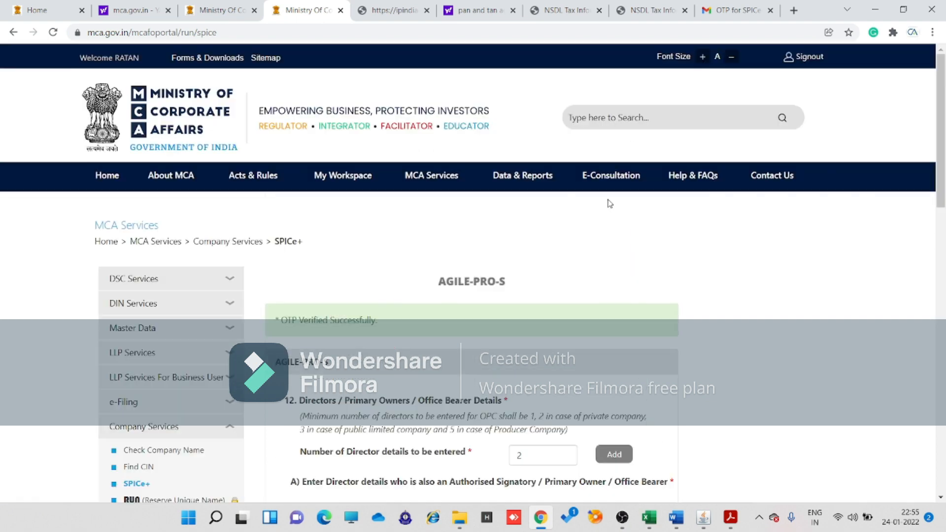
Open Add/Edit to enter the second director's details.
scroll(493, 296, "down", 9)
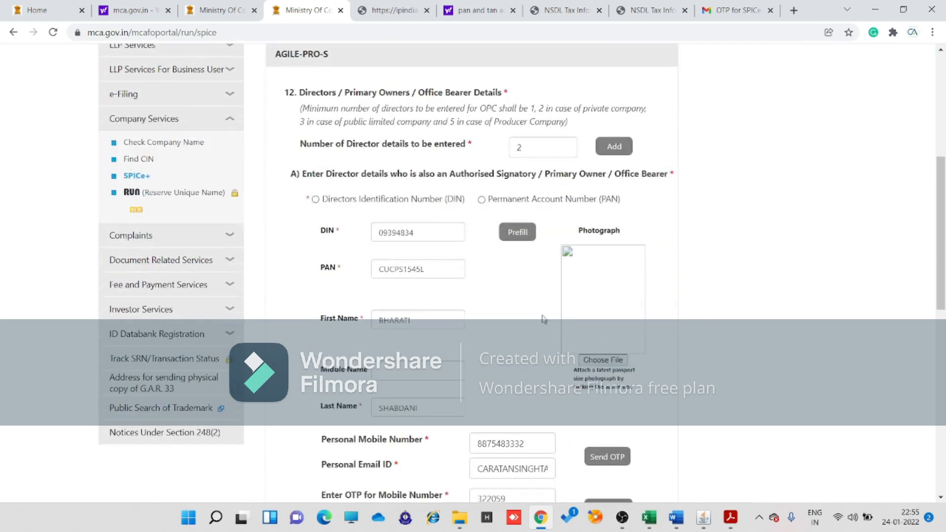
scroll(627, 326, "down", 5)
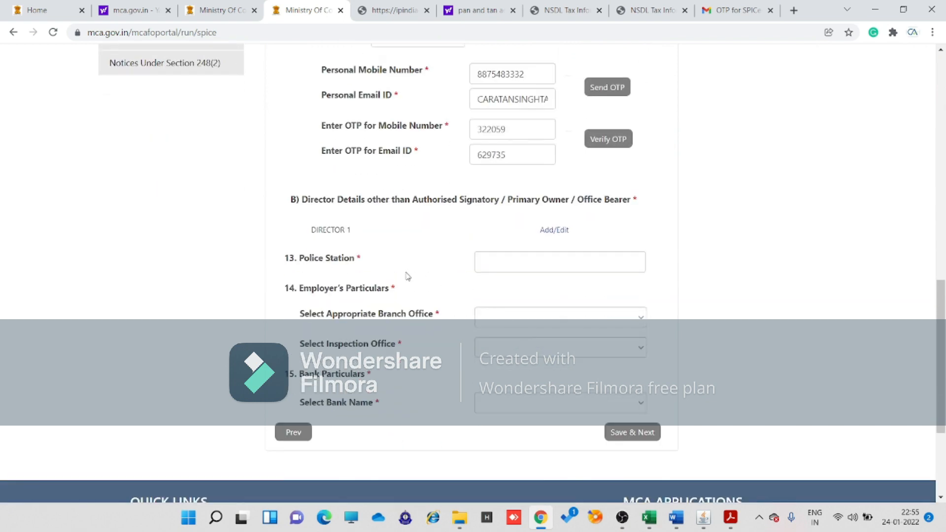
left_click(550, 261)
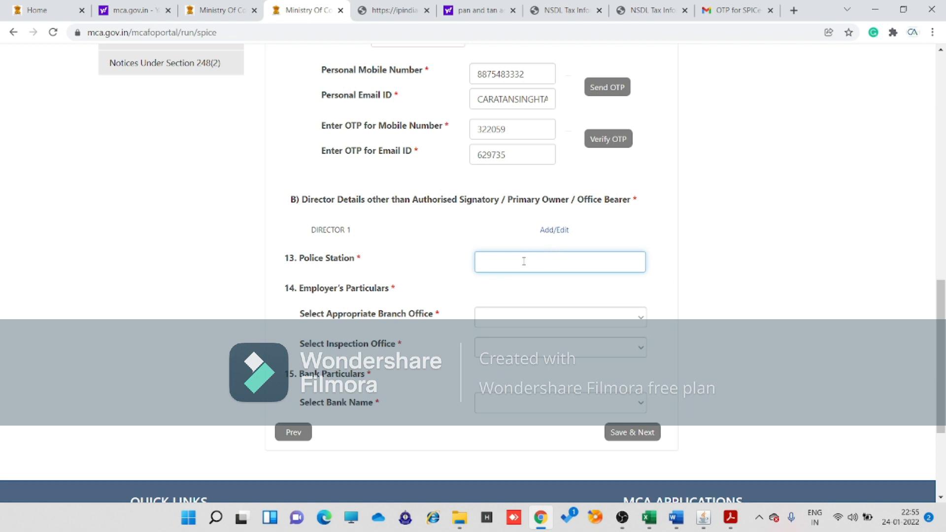
left_click(556, 232)
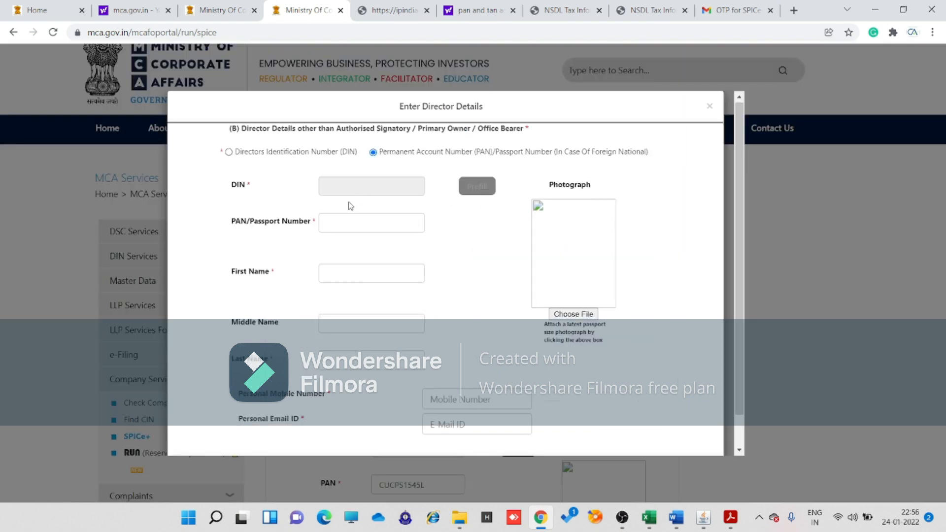
Enter the second director's first and middle names, correcting a stray letter.
left_click(345, 224)
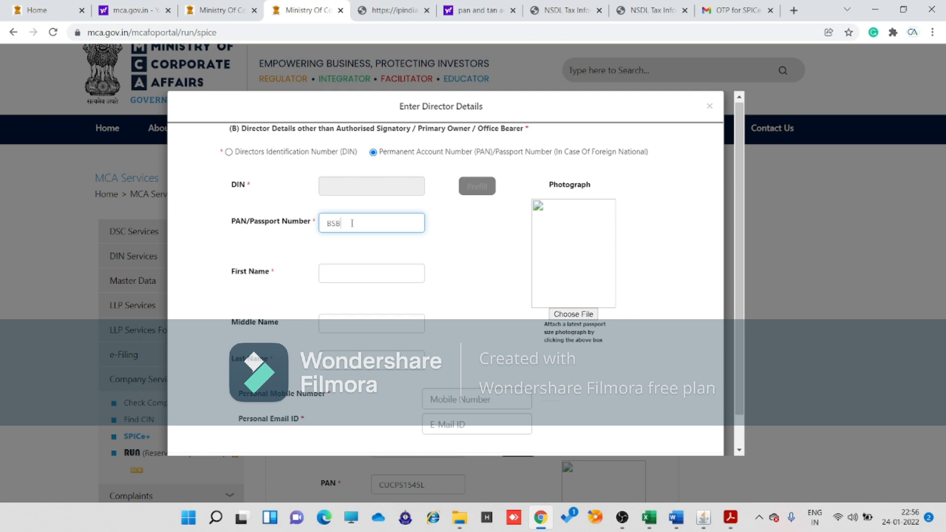
key("Tab")
key("Tab")
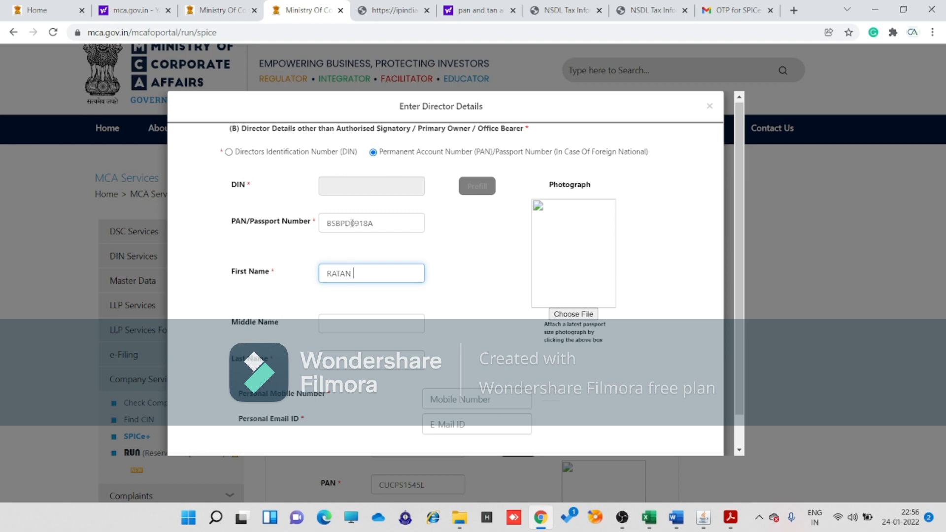
key("Tab")
key("shift+Tab")
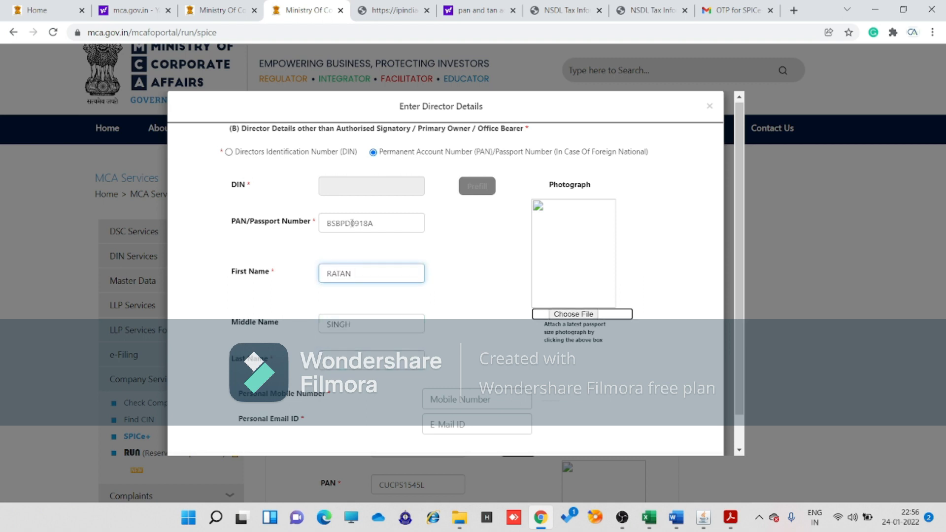
key("shift+Tab")
key("shift+Tab")
Identify the director by PAN, enter the PAN, and attach the director's photograph.
left_click(228, 152)
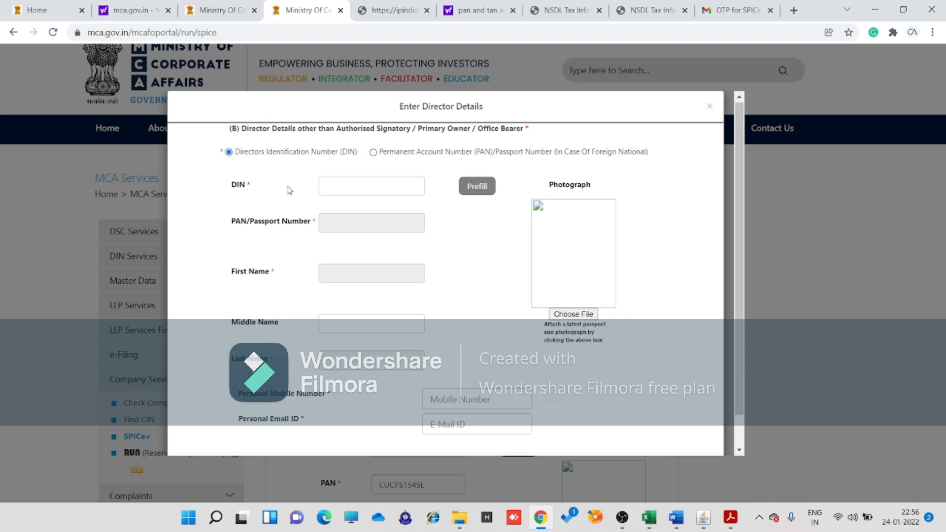
left_click(332, 185)
left_click(374, 152)
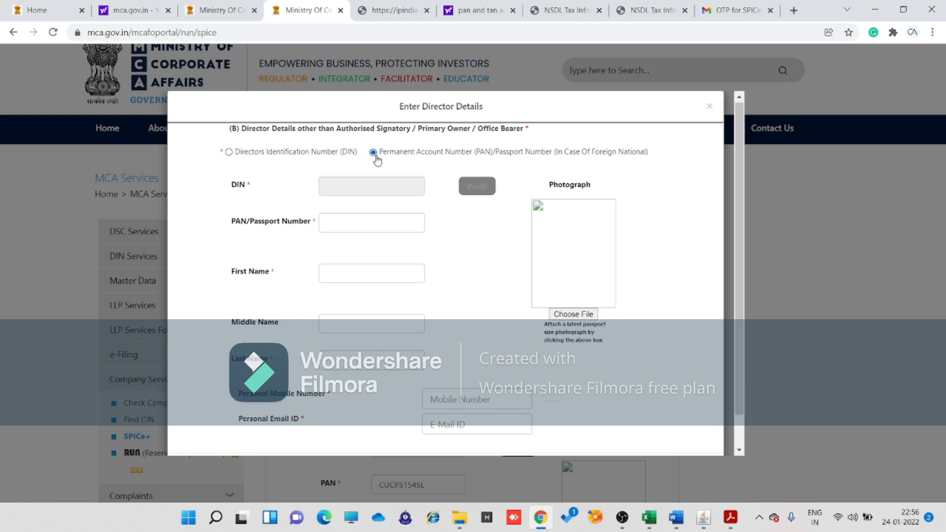
left_click(346, 220)
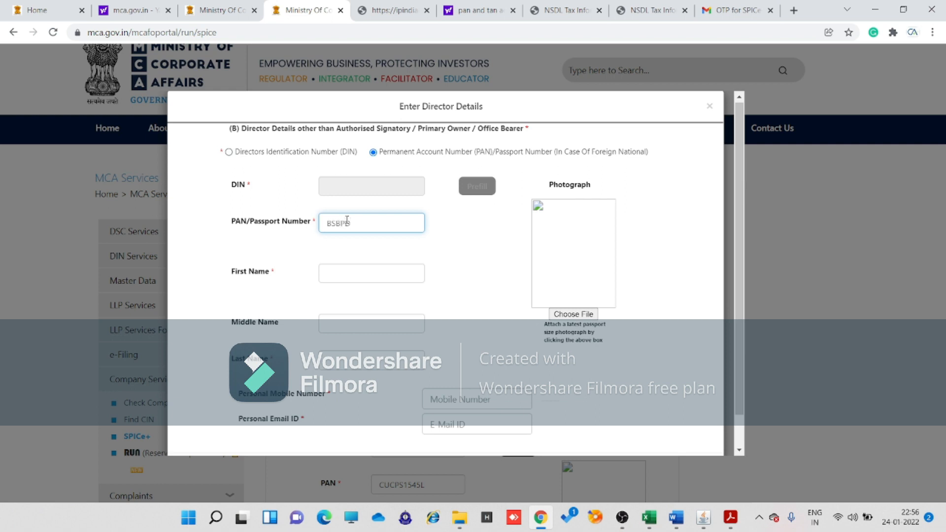
key("Tab")
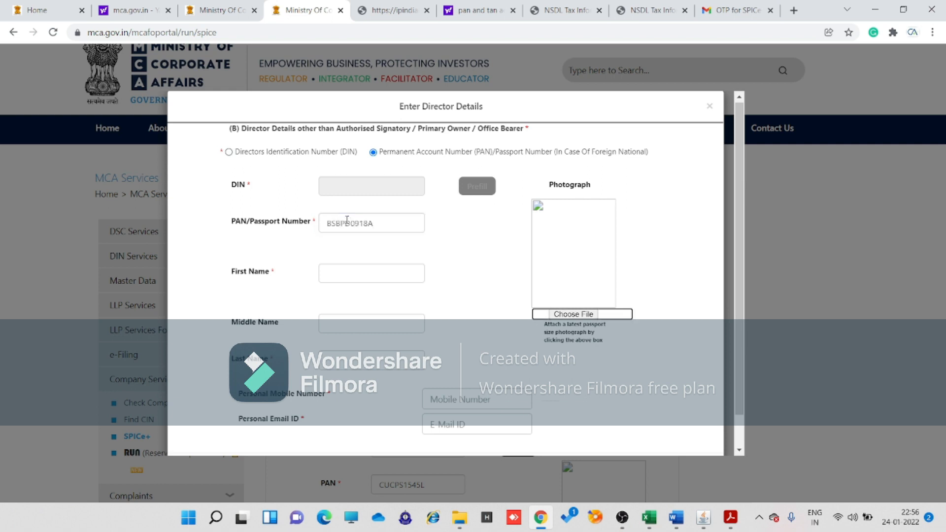
left_click(588, 313)
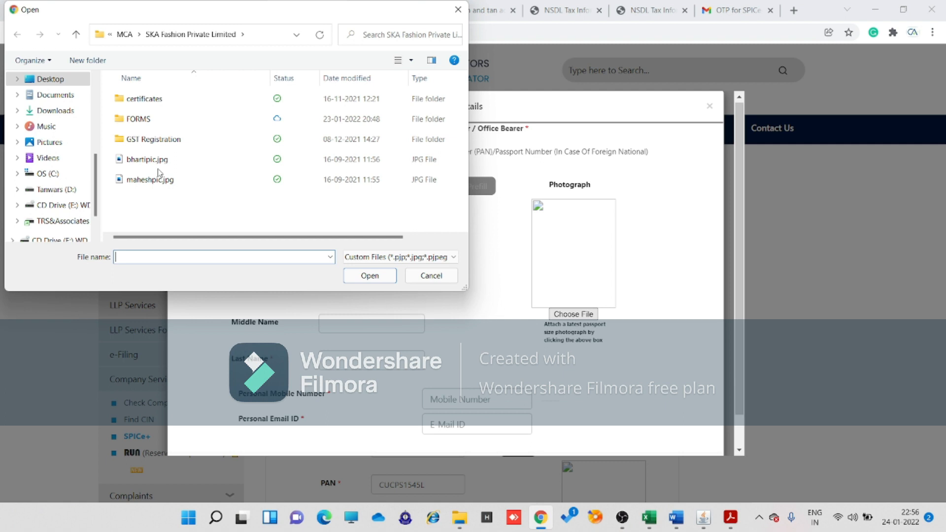
double_click(150, 180)
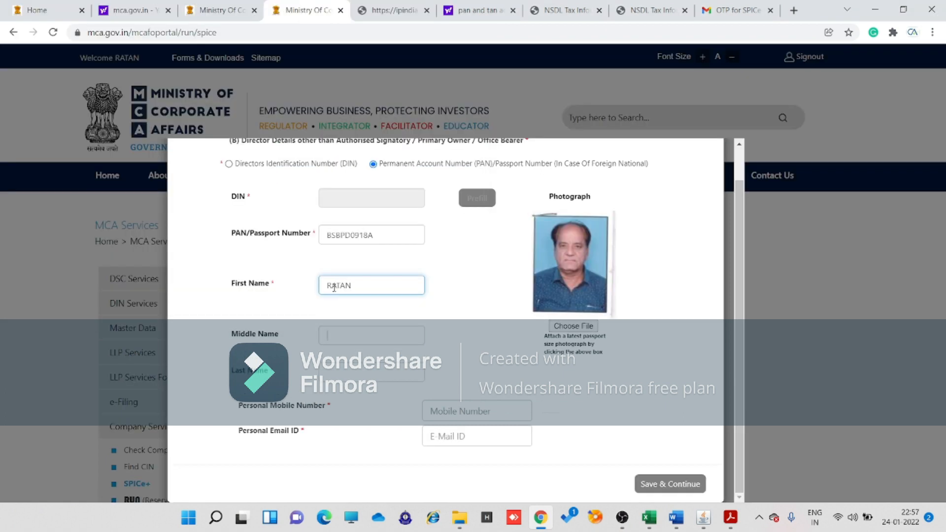
Complete the director's name, mobile number and e-mail, then save the director's details.
key("Tab")
key("Tab")
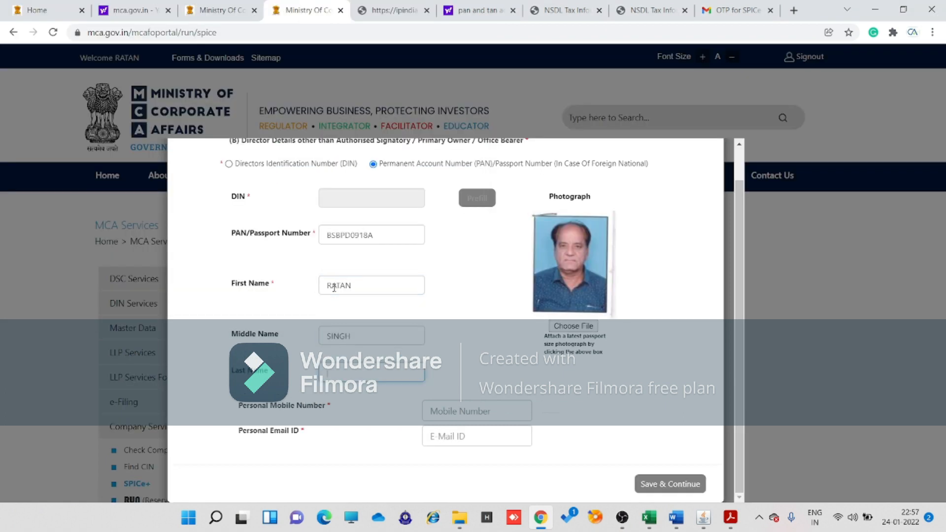
key("Tab")
scroll(524, 335, "up", 1)
scroll(525, 337, "down", 1)
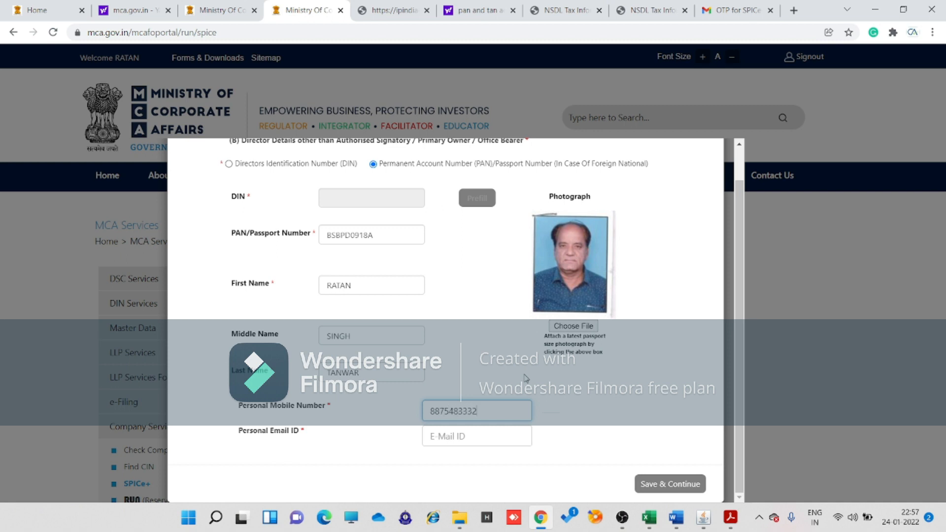
key("Tab")
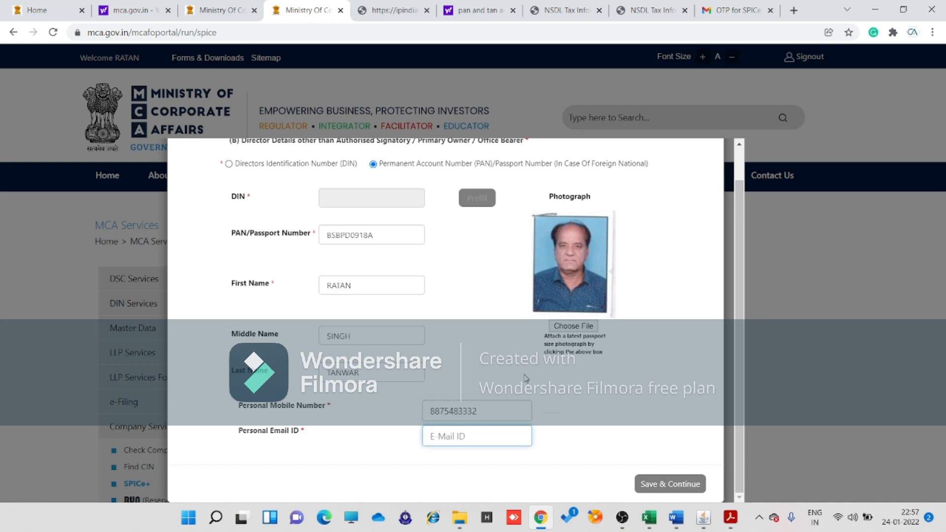
key("Tab")
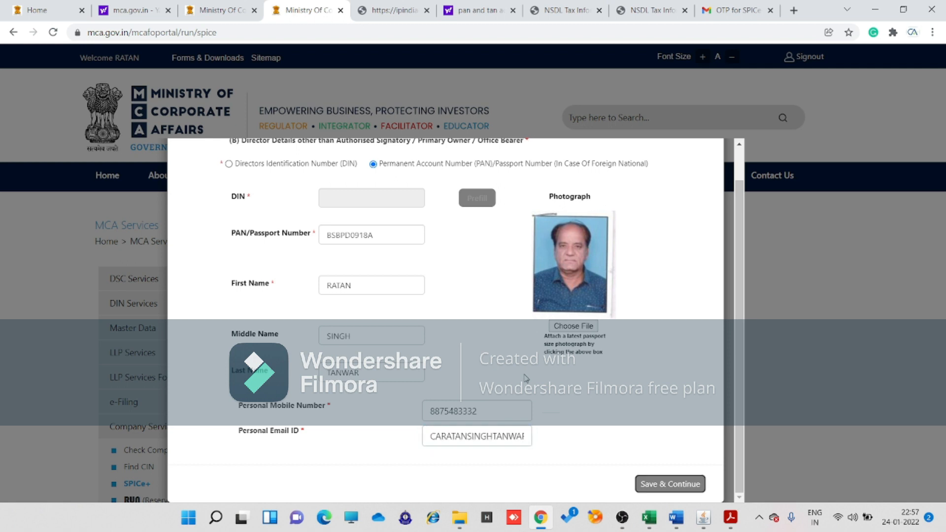
left_click(686, 483)
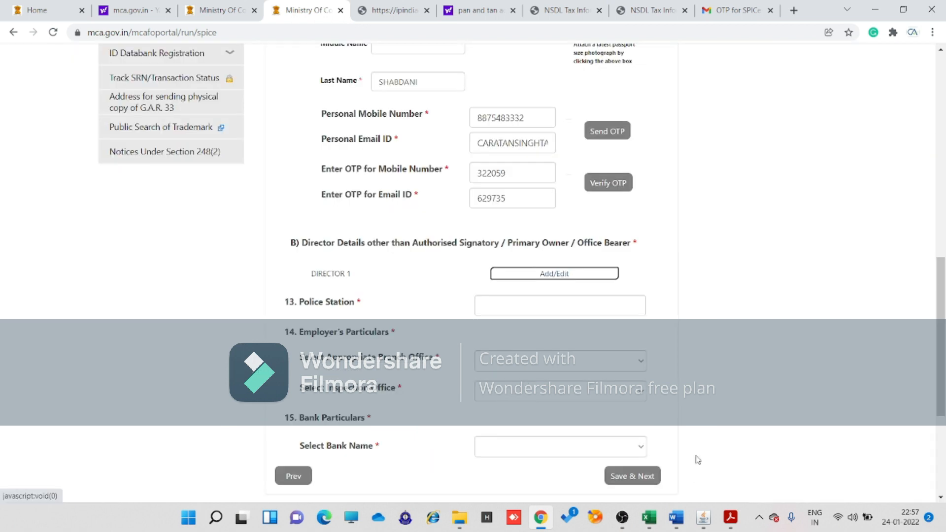
Set police station BHILWARA, branch office Bo - Bhilwara, and inspection office ID-Bhilwada.
left_click(555, 306)
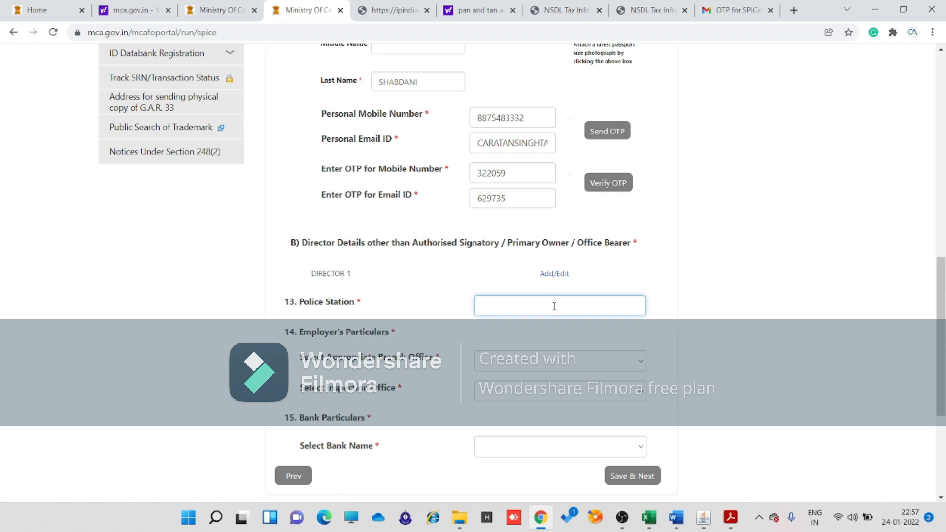
type("BHILWARA")
key("Tab")
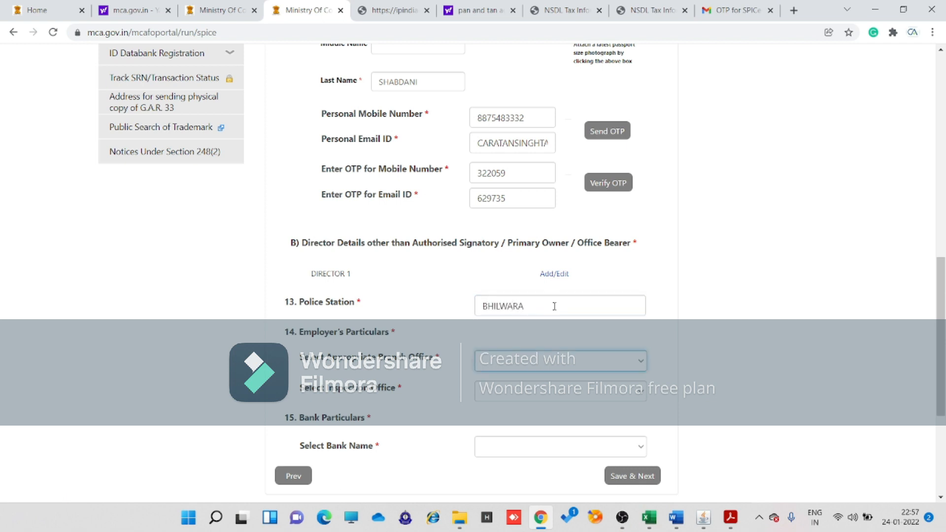
left_click(602, 365)
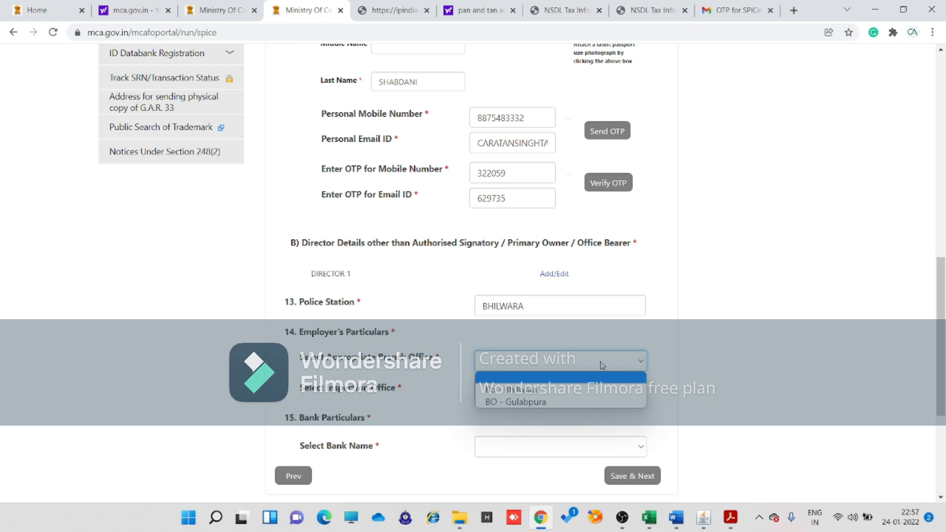
left_click(547, 396)
left_click(530, 388)
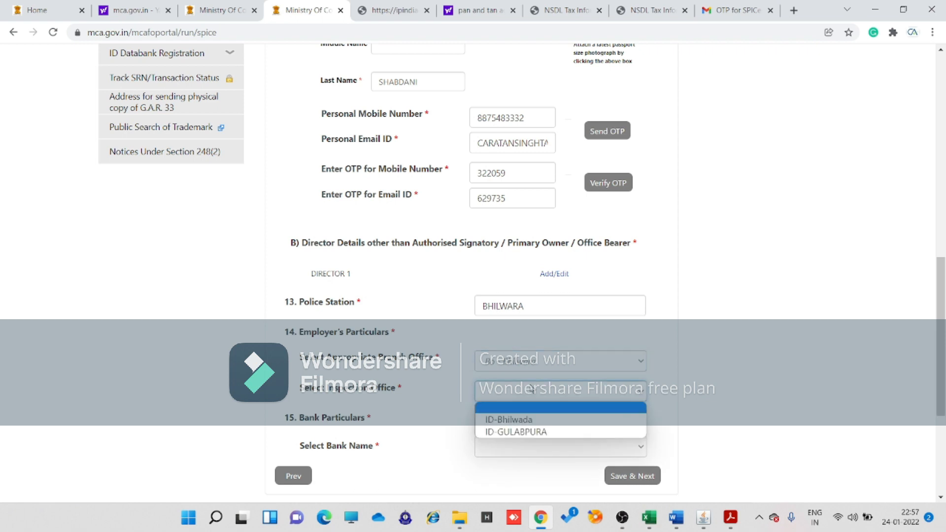
left_click(528, 419)
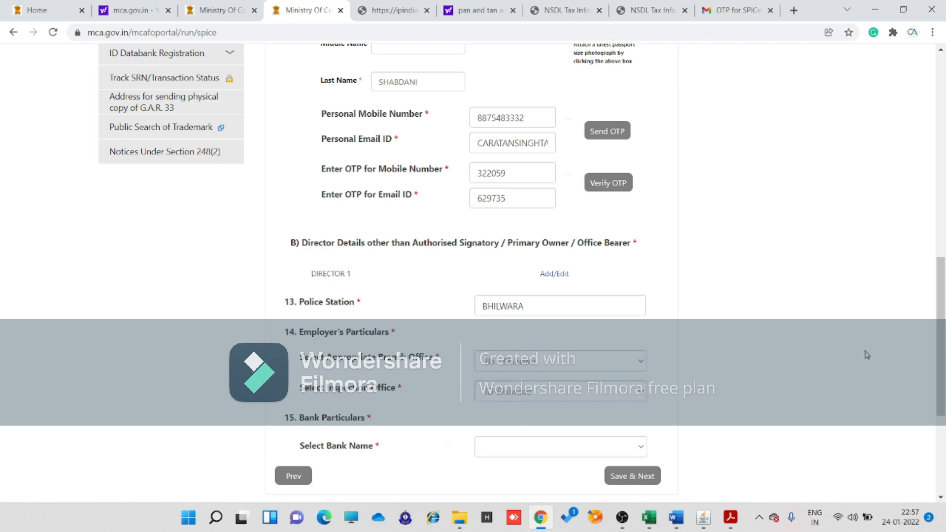
Select State Bank of India as the bank, replacing HDFC Bank, and Save & Next.
scroll(942, 311, "down", 2)
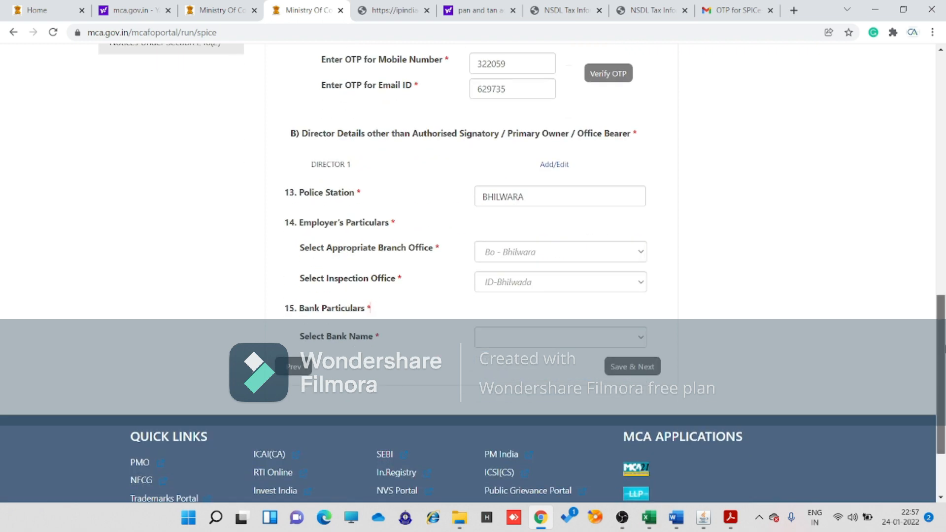
left_click(576, 348)
left_click(776, 265)
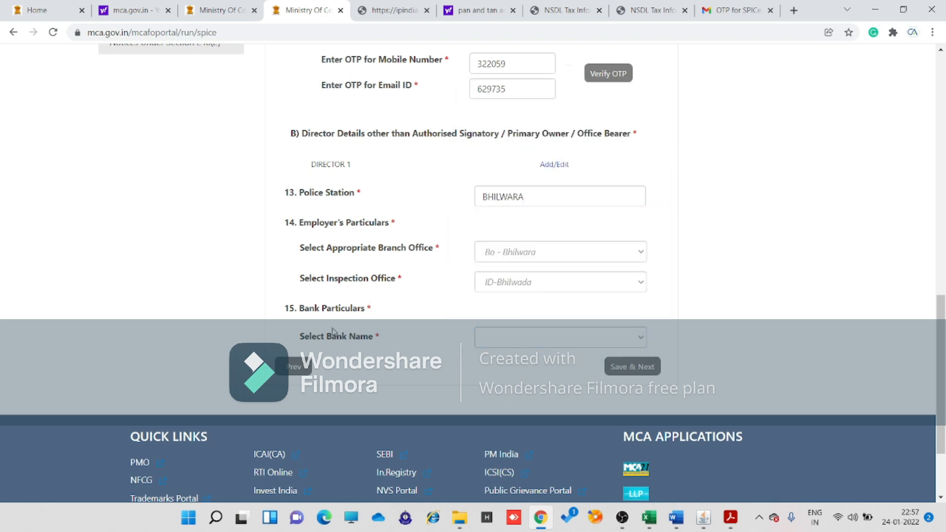
left_click_drag(301, 310, 380, 340)
left_click(432, 323)
left_click(549, 351)
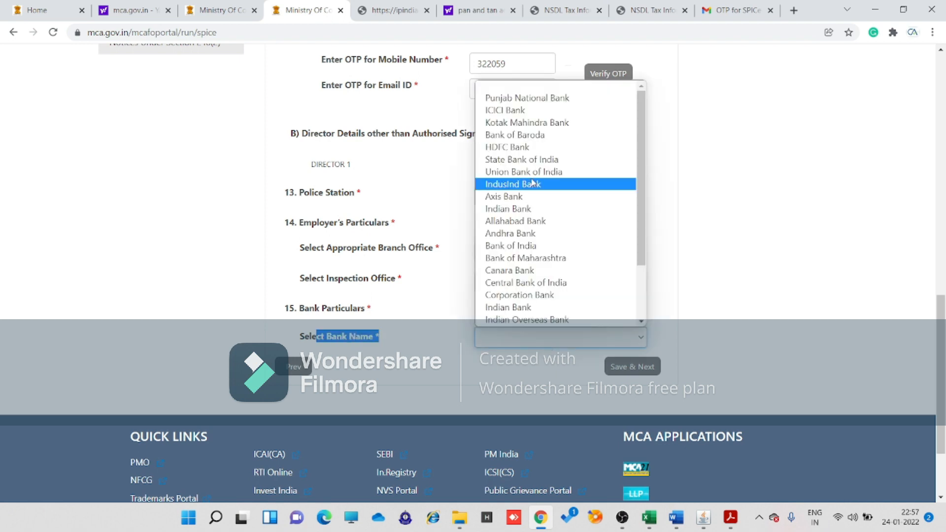
key("Up")
key("Up")
key("Up")
key("Up")
key("Up")
key("Up")
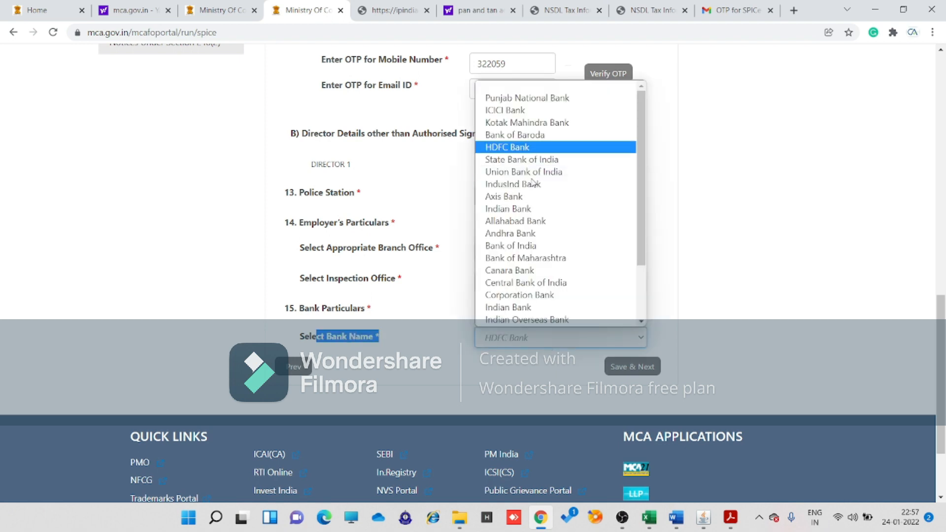
key("Up")
key("Up")
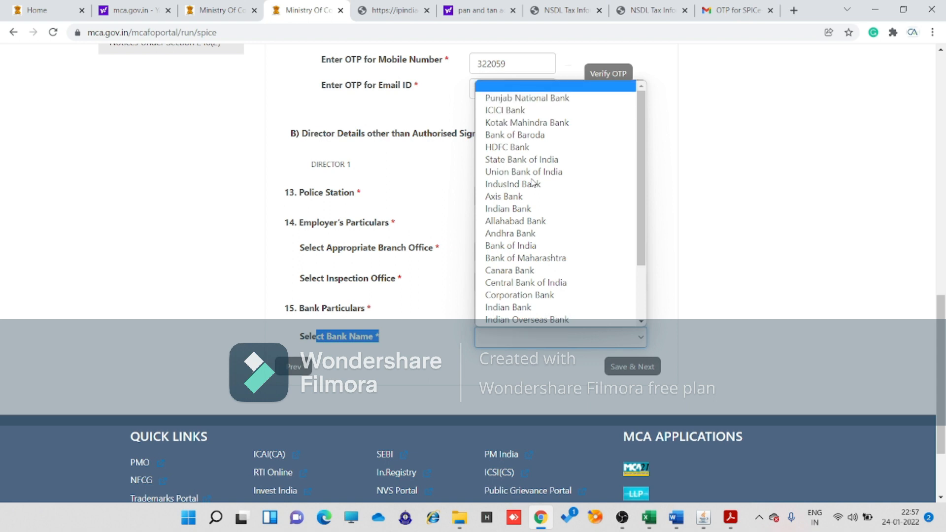
left_click_drag(645, 217, 629, 192)
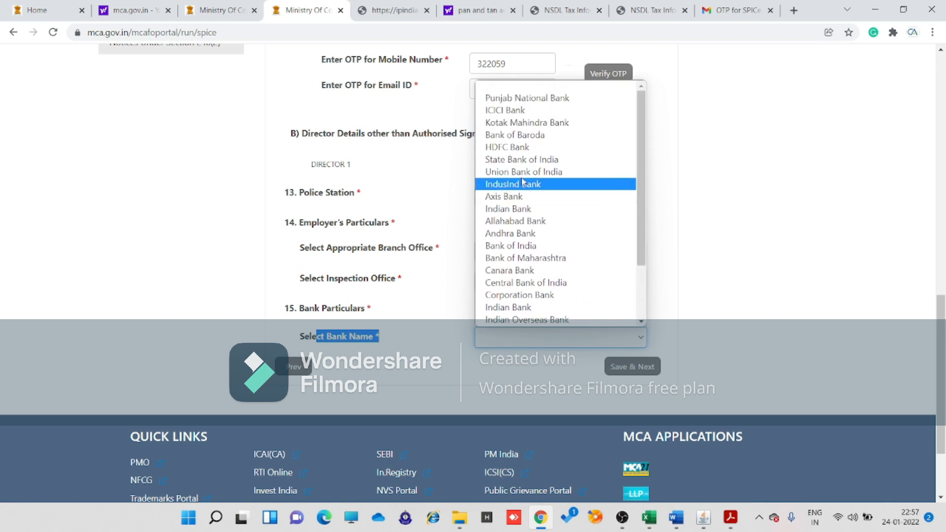
left_click(525, 147)
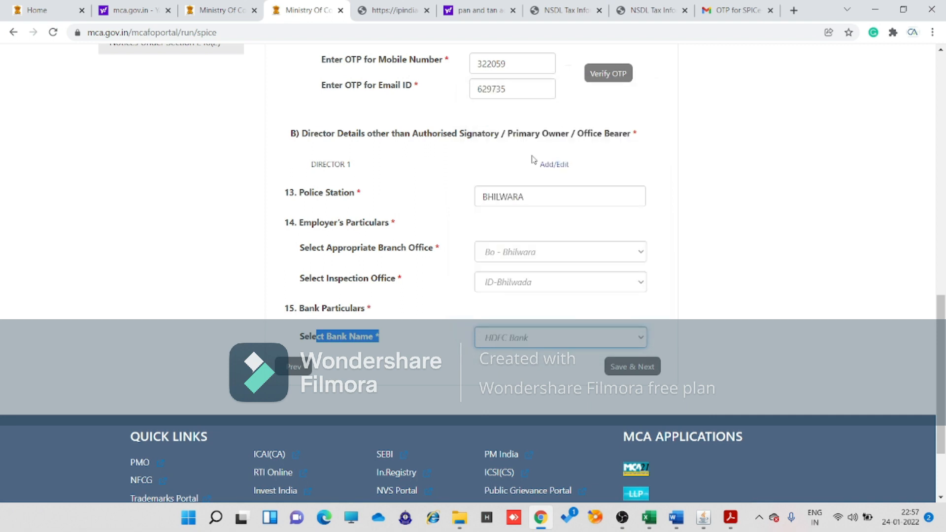
left_click(587, 345)
left_click(586, 343)
left_click(585, 340)
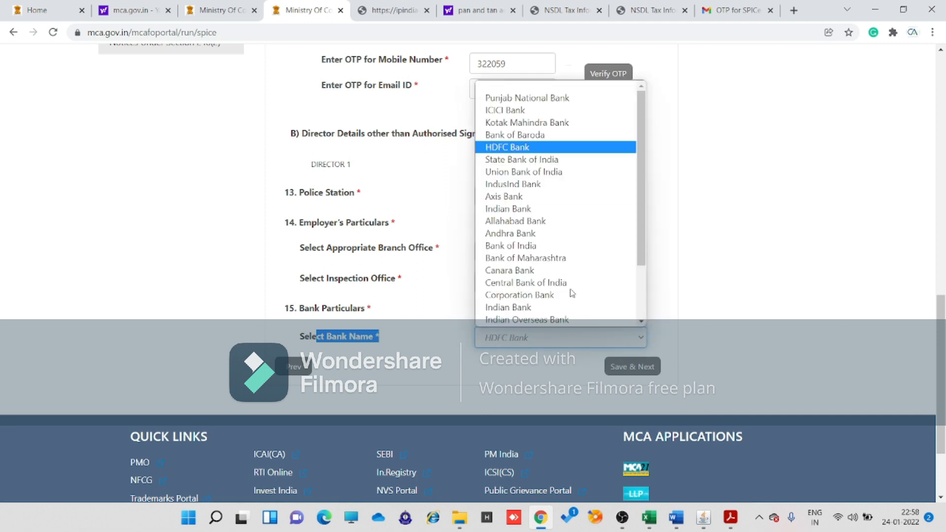
left_click(537, 159)
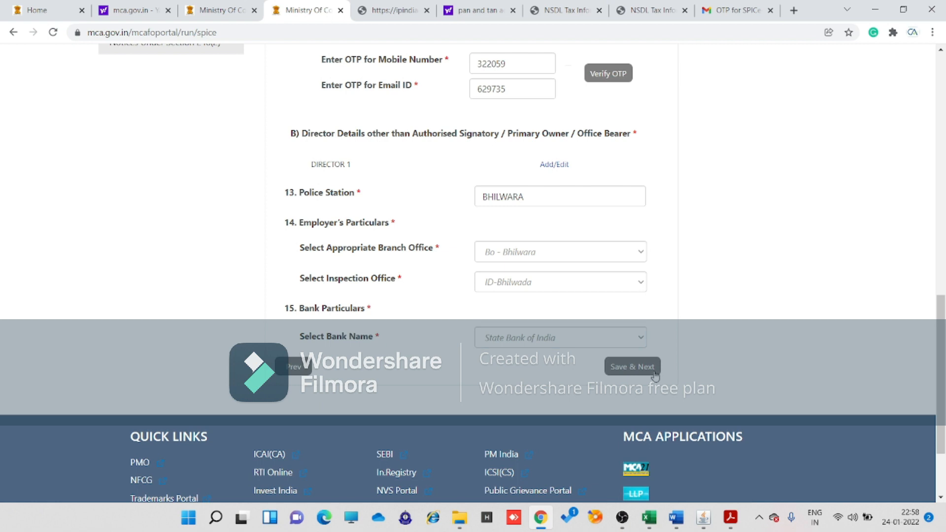
left_click(649, 371)
Prefill the first director from the DIN and attempt saving, which reports a missing image.
scroll(398, 352, "down", 9)
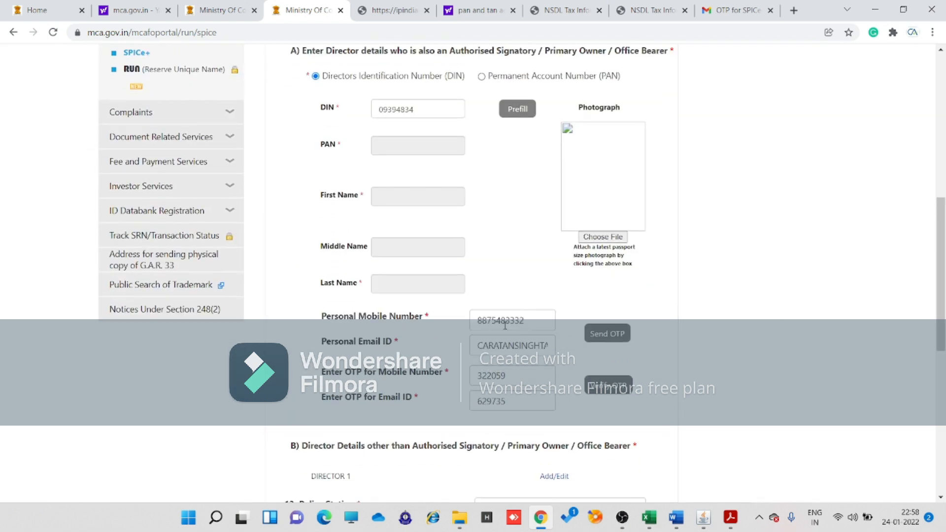
left_click(517, 109)
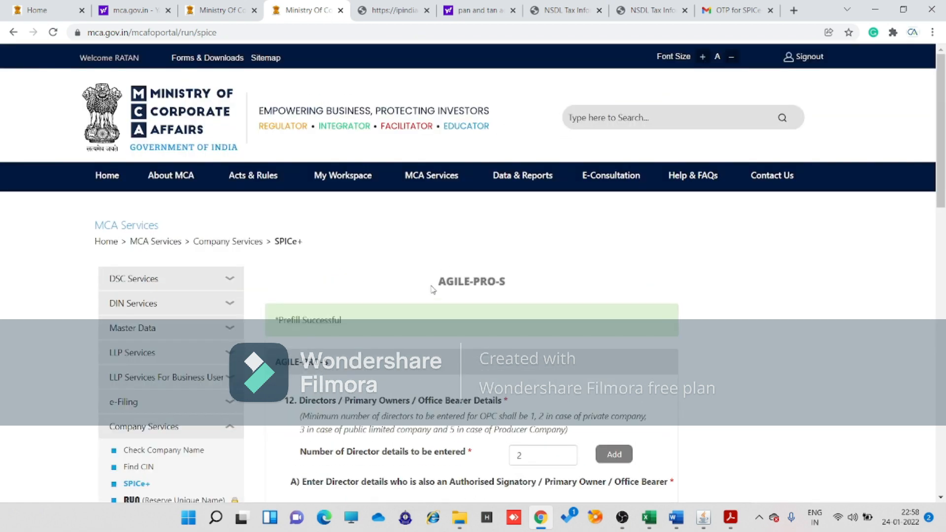
scroll(467, 295, "down", 2)
scroll(467, 295, "down", 8)
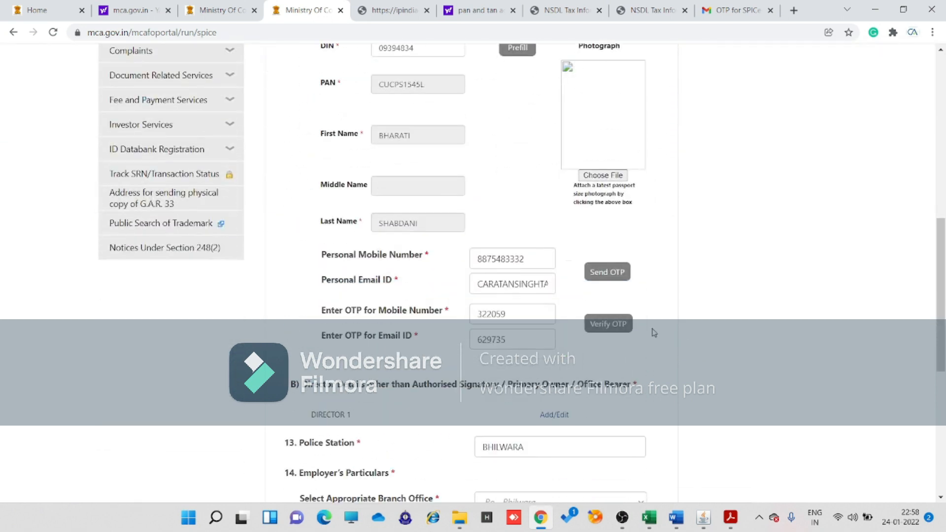
scroll(609, 251, "down", 6)
left_click(635, 313)
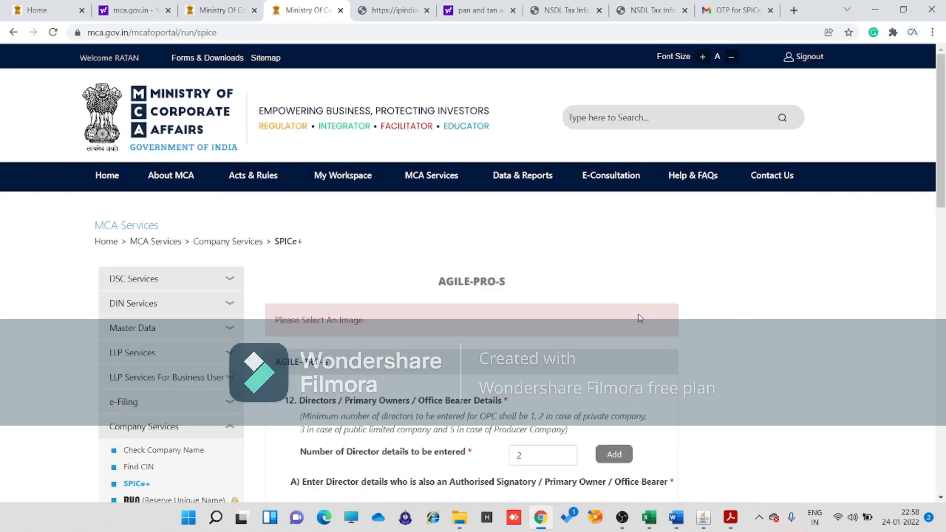
Attach the first director's photograph via Choose File.
scroll(561, 334, "down", 3)
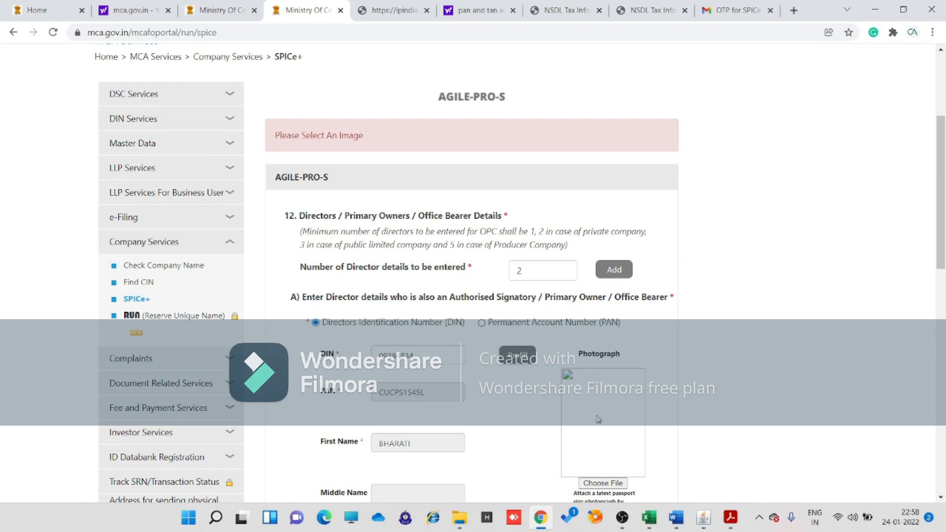
scroll(598, 420, "down", 3)
left_click(603, 299)
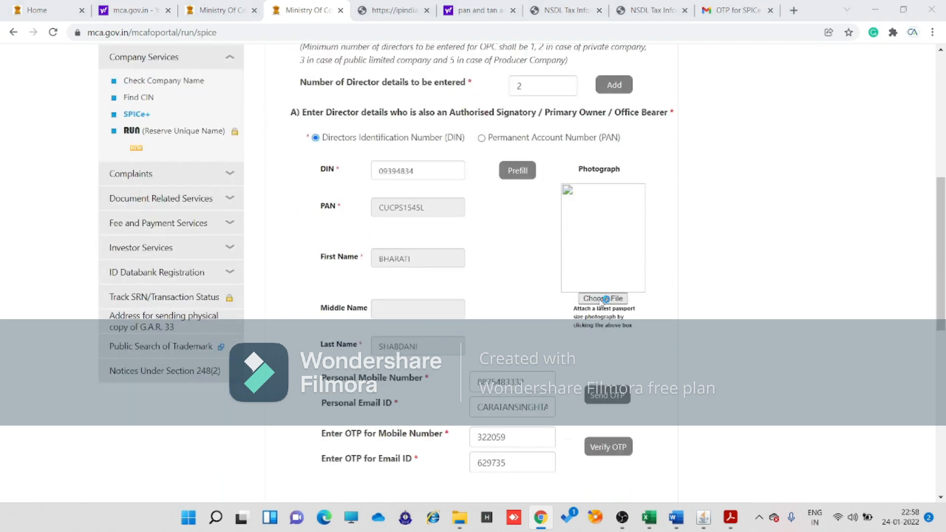
left_click(156, 164)
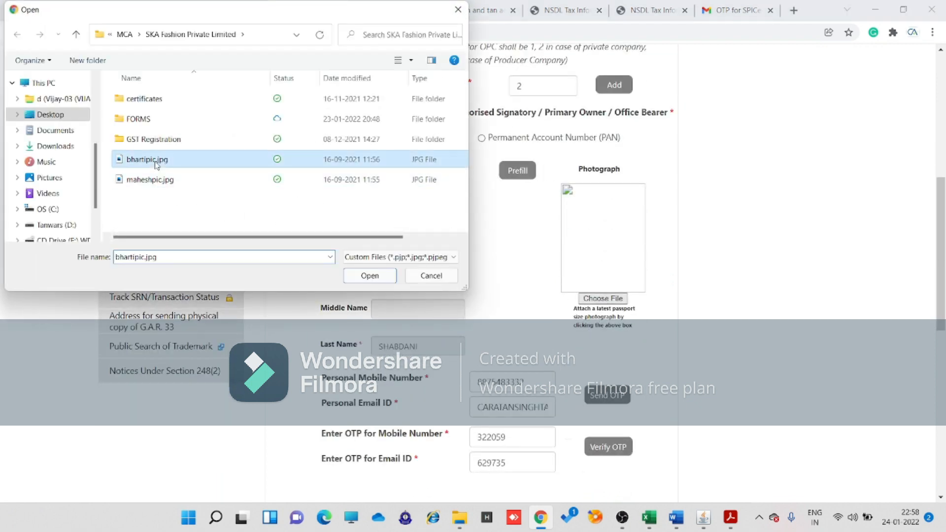
double_click(157, 159)
scroll(904, 306, "down", 6)
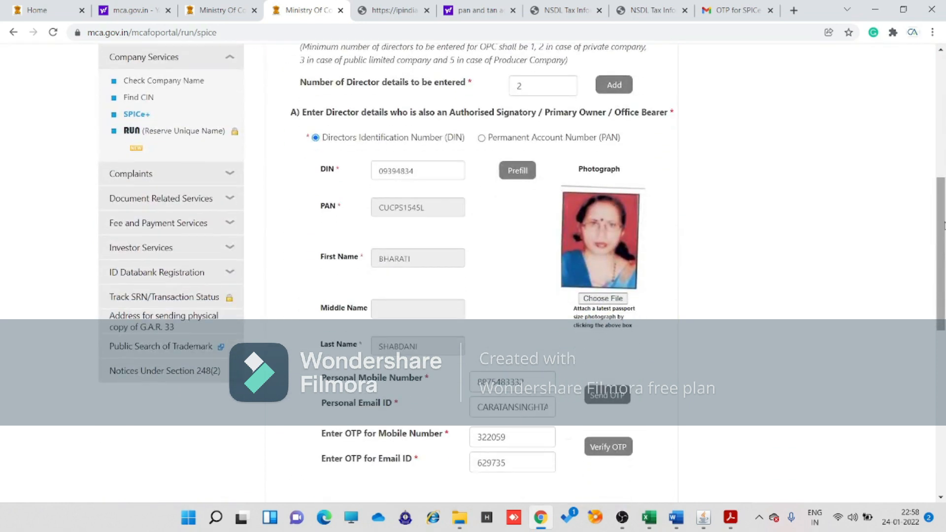
scroll(944, 225, "down", 10)
Move to the AGILE-PRO-S attachments and upload the director's ID PDF as proof of identity.
left_click(633, 253)
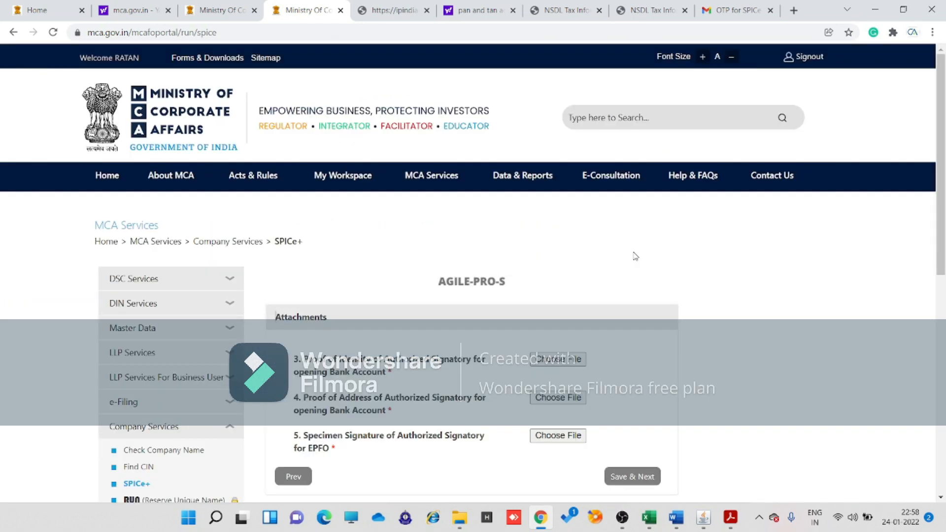
scroll(636, 257, "down", 5)
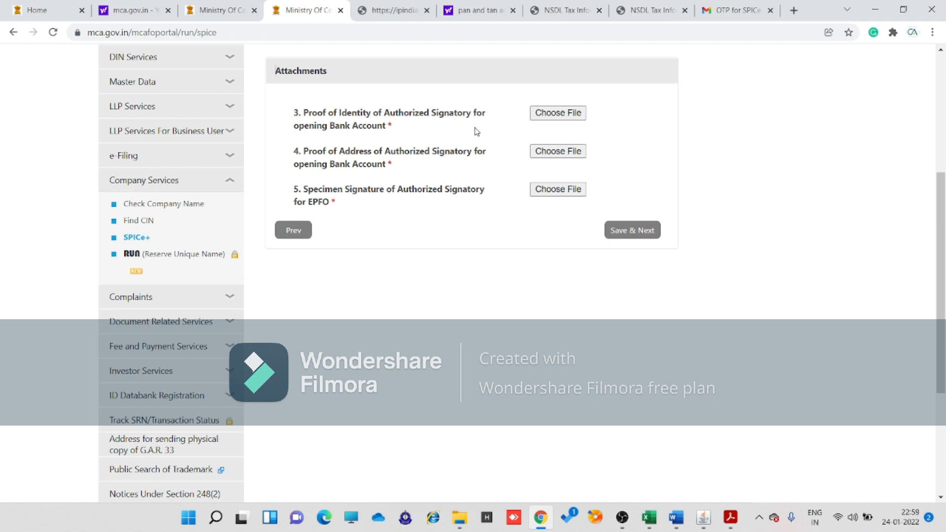
left_click(557, 114)
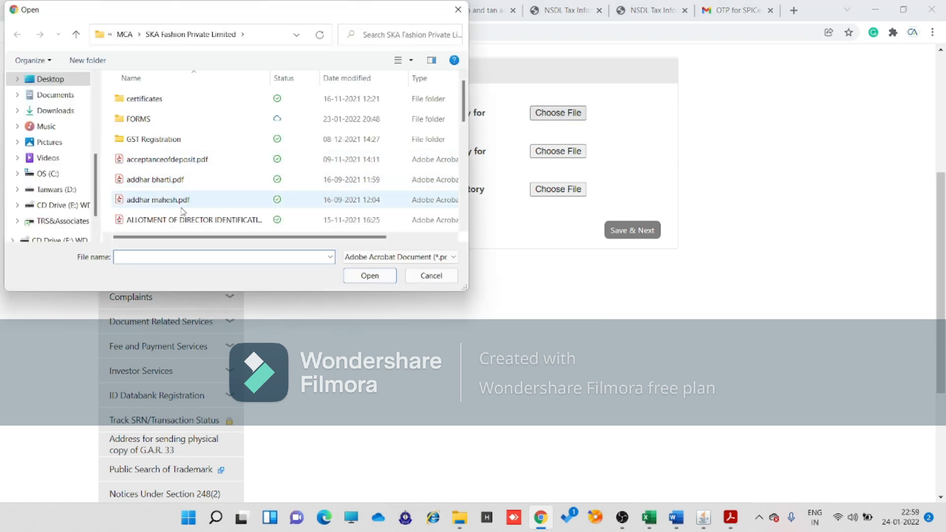
scroll(185, 209, "down", 1)
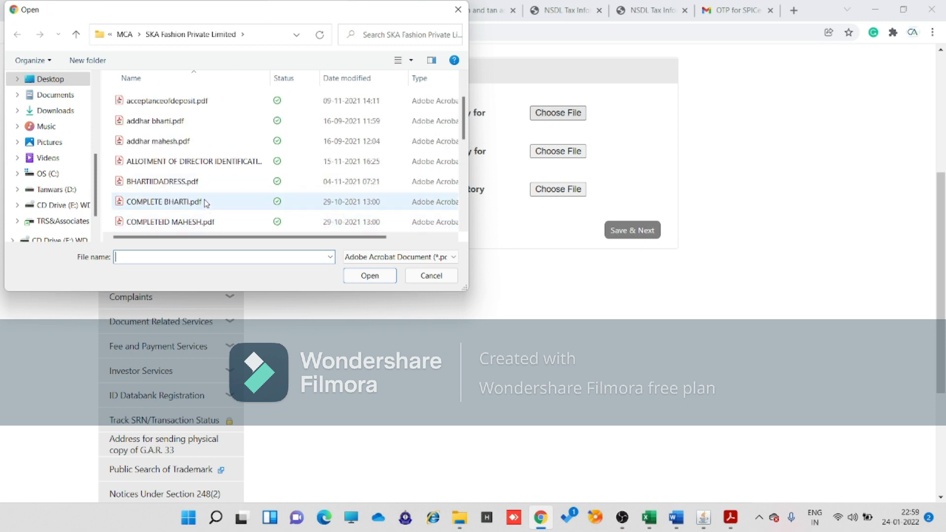
left_click(179, 190)
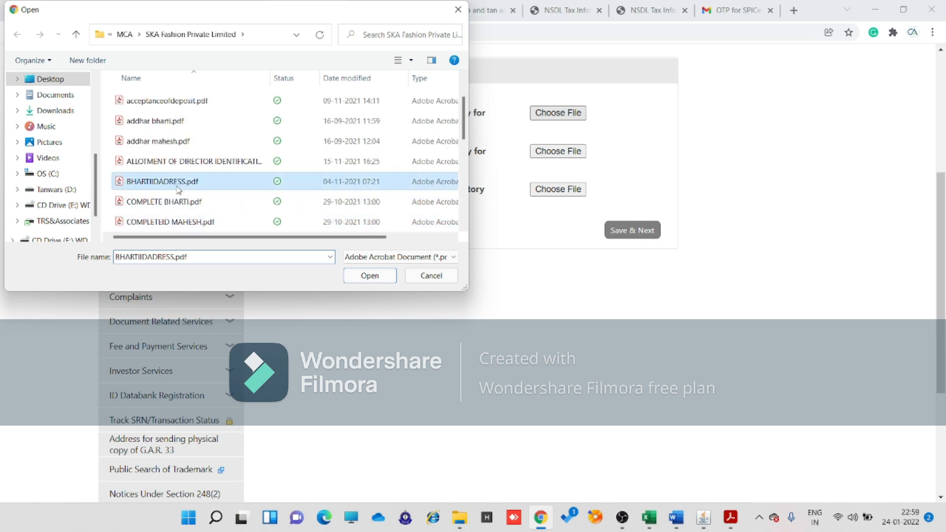
double_click(179, 190)
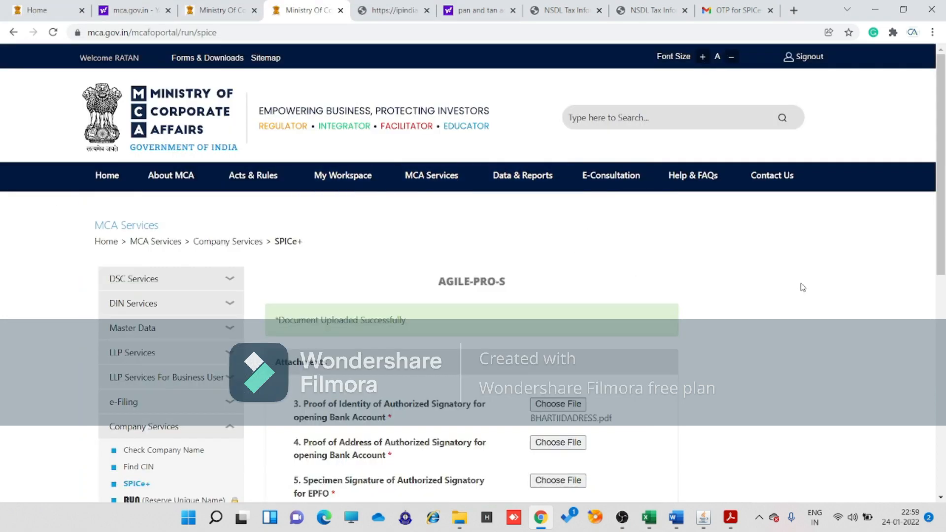
Upload the address proof PDF as item 4, proof of address.
scroll(802, 285, "down", 3)
left_click_drag(323, 219, 467, 223)
left_click_drag(351, 270, 450, 261)
left_click(436, 280)
left_click_drag(345, 259, 400, 260)
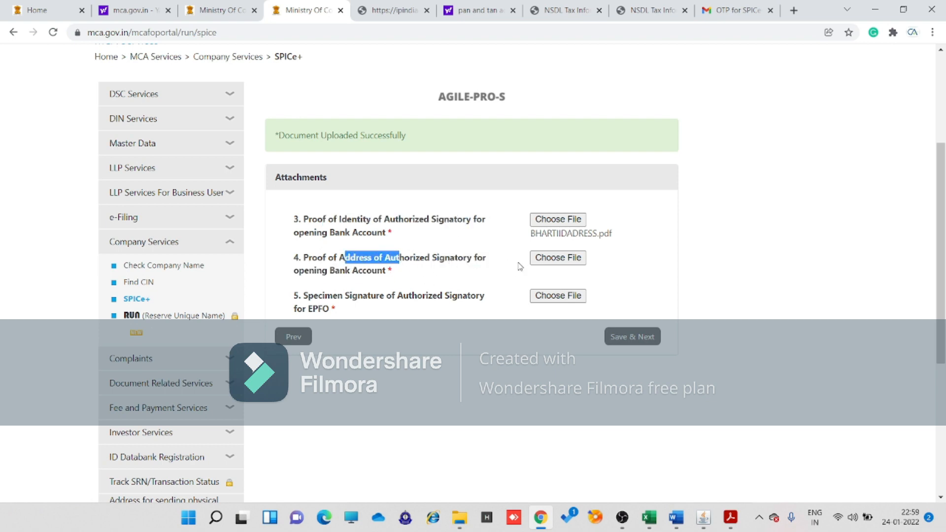
left_click(564, 262)
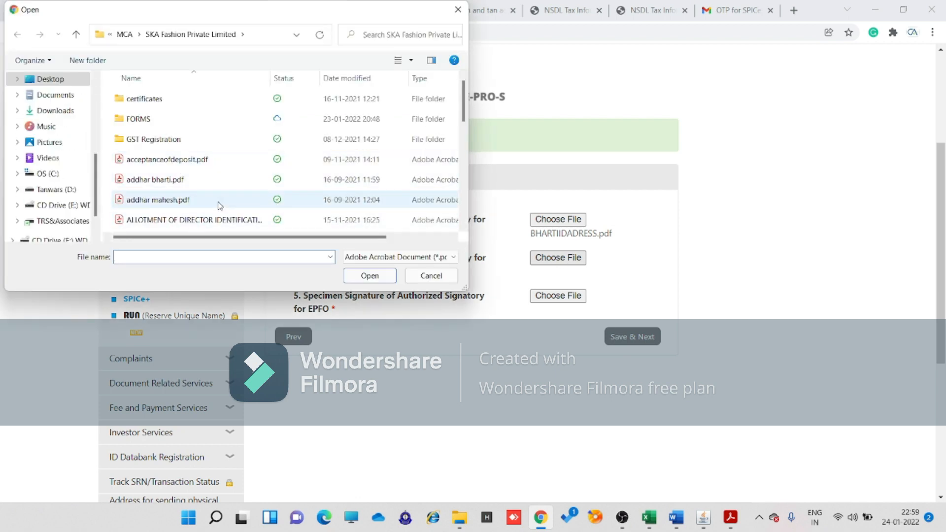
scroll(219, 209, "down", 1)
double_click(187, 183)
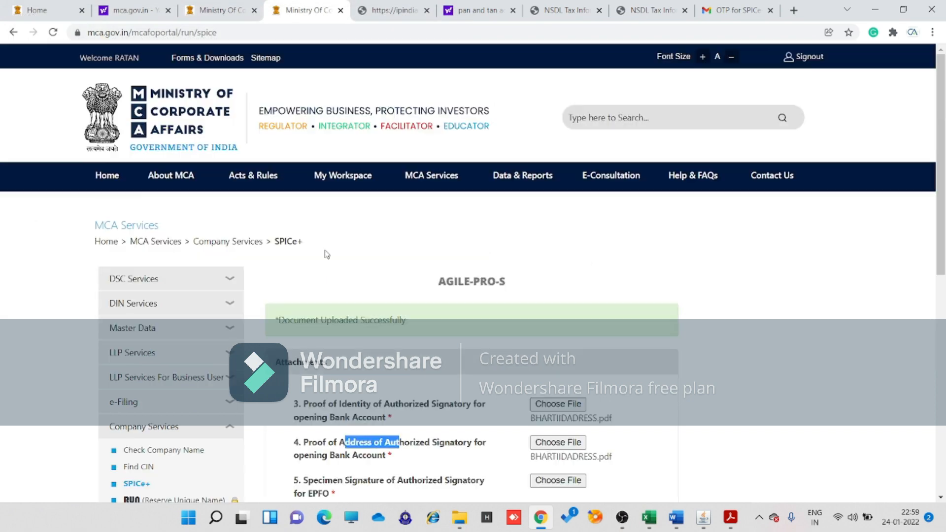
Upload spicemensignature.pdf as the specimen signature and save the attachments.
scroll(380, 280, "down", 5)
left_click(361, 241)
left_click_drag(349, 236, 423, 238)
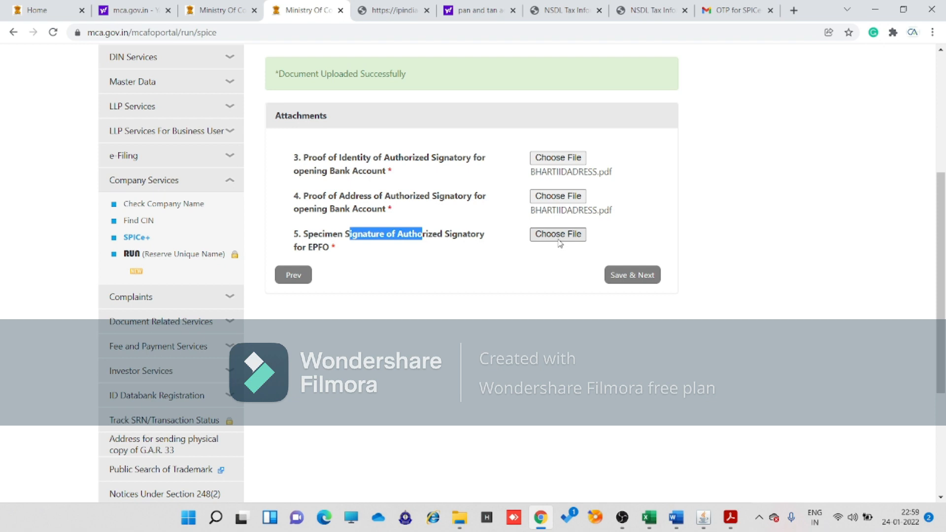
left_click(559, 241)
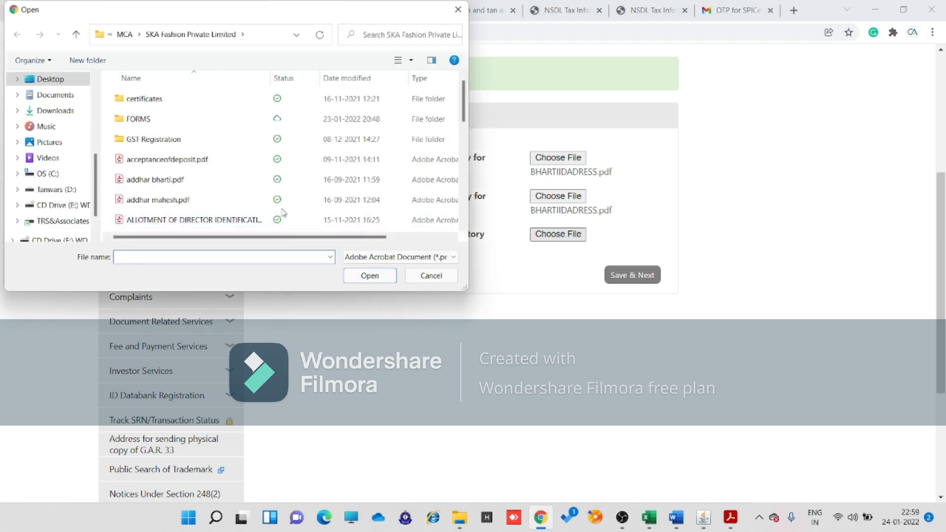
scroll(212, 224, "down", 3)
scroll(202, 197, "down", 1)
scroll(202, 202, "down", 1)
double_click(167, 203)
scroll(523, 264, "up", 3)
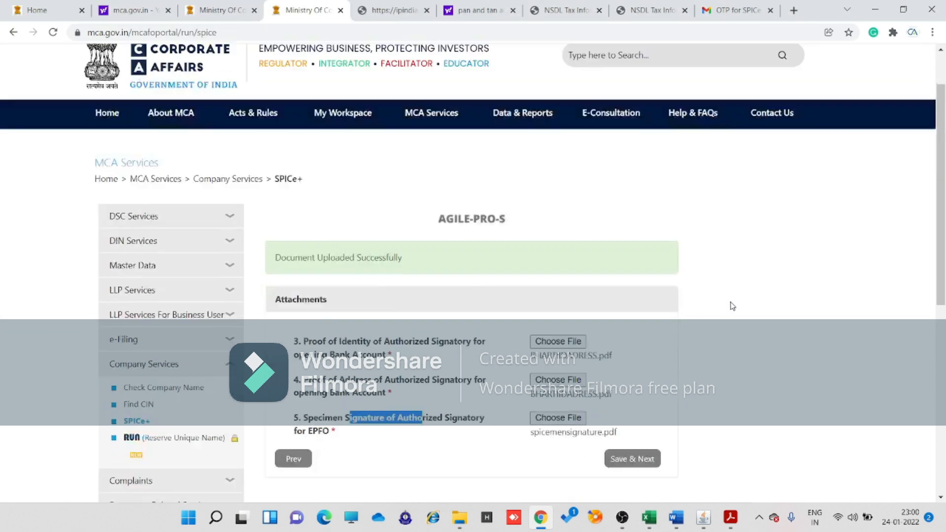
scroll(661, 317, "down", 4)
left_click(640, 276)
Accept the ESIC, EPFO and bank declarations.
scroll(423, 262, "down", 3)
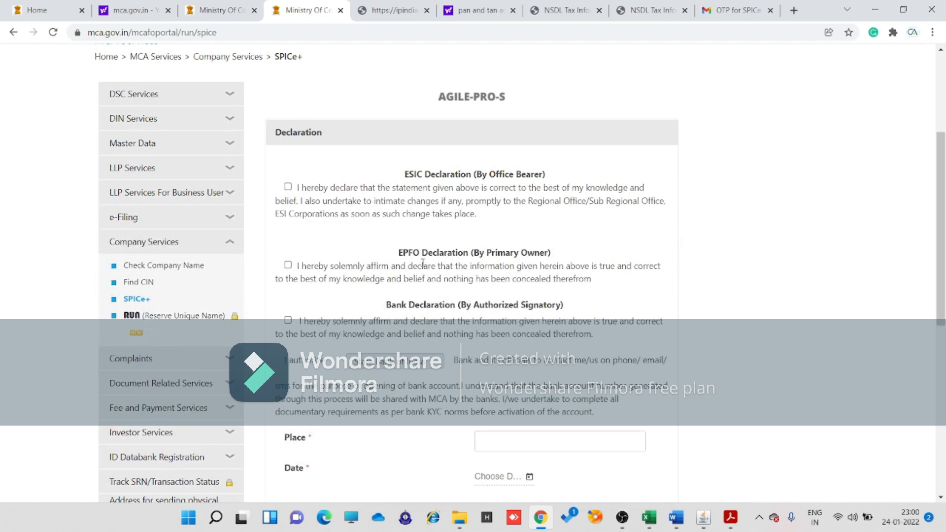
left_click(288, 188)
left_click(288, 266)
scroll(288, 266, "down", 2)
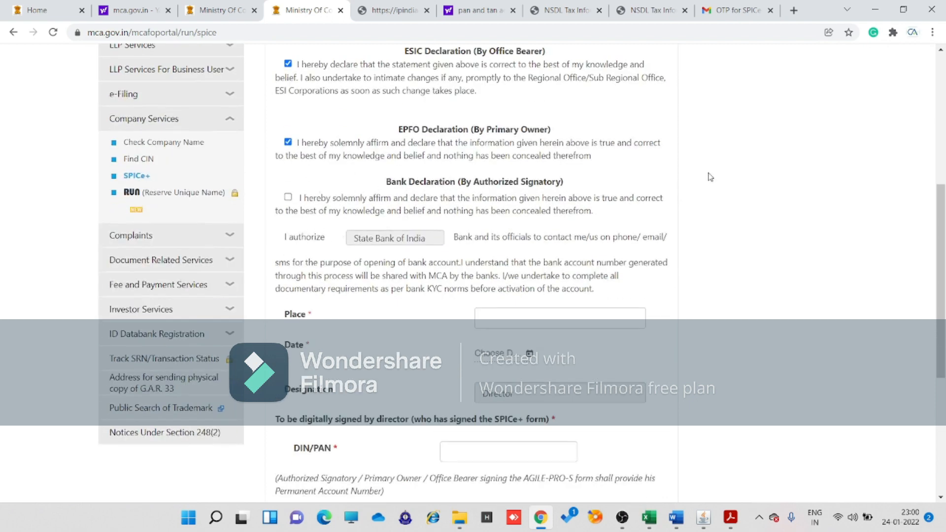
scroll(710, 177, "down", 1)
left_click(288, 136)
Enter place BHILWARA, date 1/24/2022 and the director's DIN, then submit AGILE-PRO-S.
left_click(513, 261)
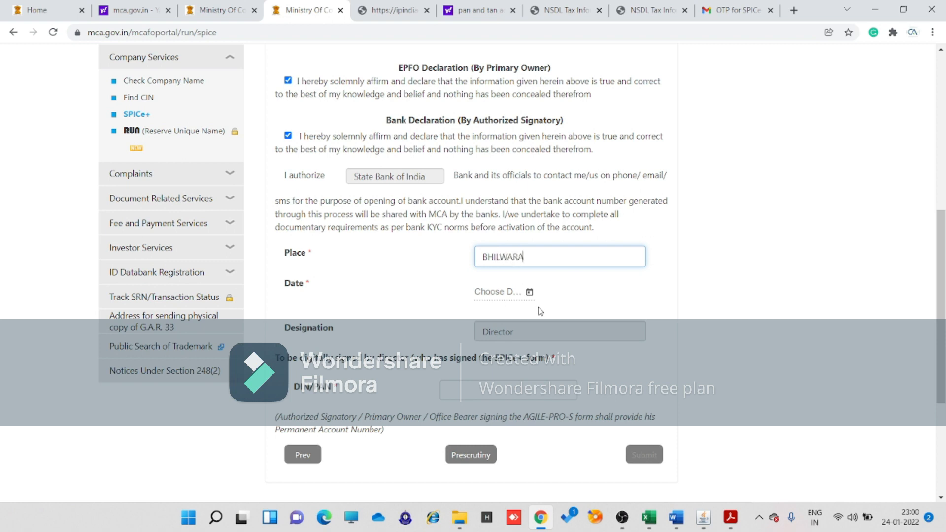
left_click(530, 292)
left_click(522, 243)
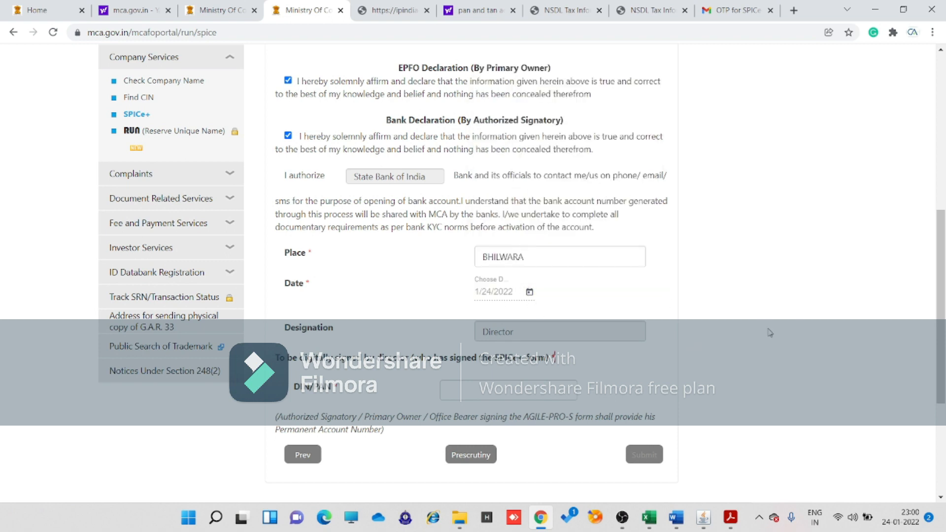
scroll(553, 352, "down", 1)
left_click_drag(319, 298, 385, 305)
left_click(351, 310)
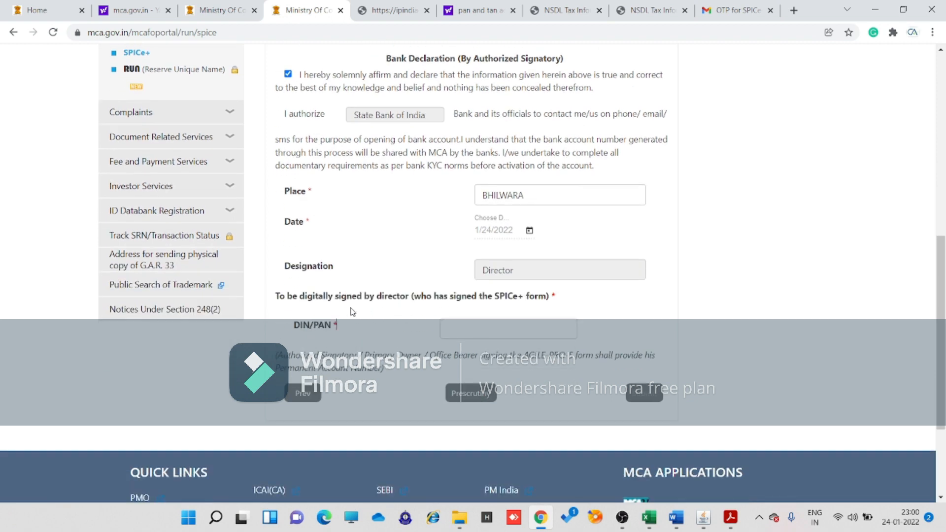
left_click(475, 330)
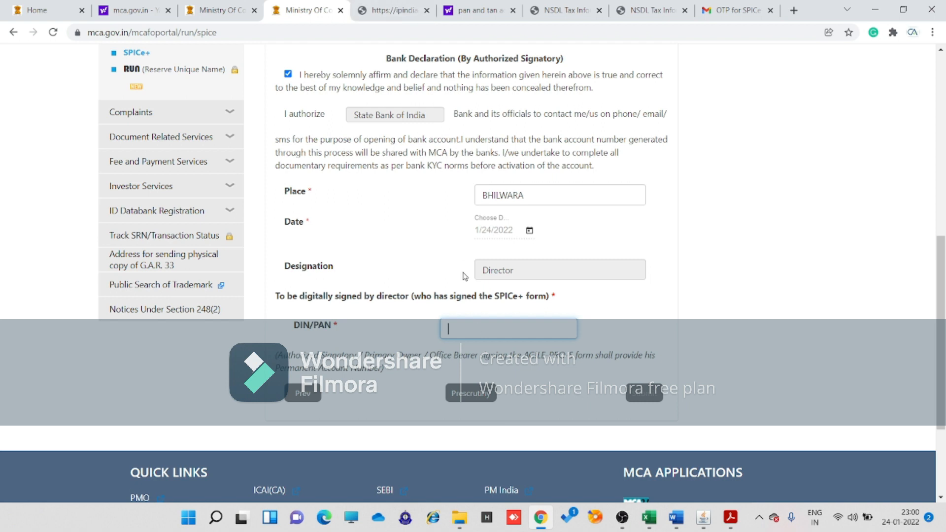
scroll(455, 392, "up", 1)
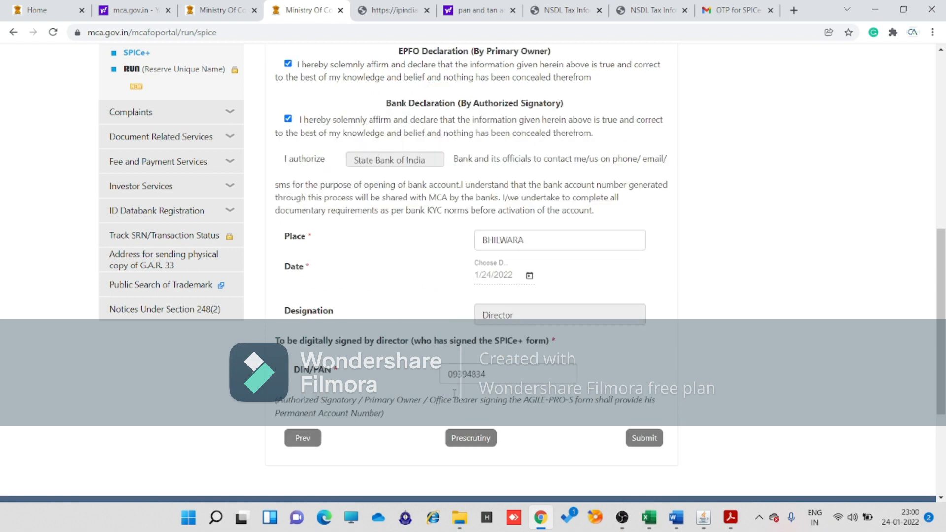
scroll(616, 405, "down", 1)
left_click(643, 386)
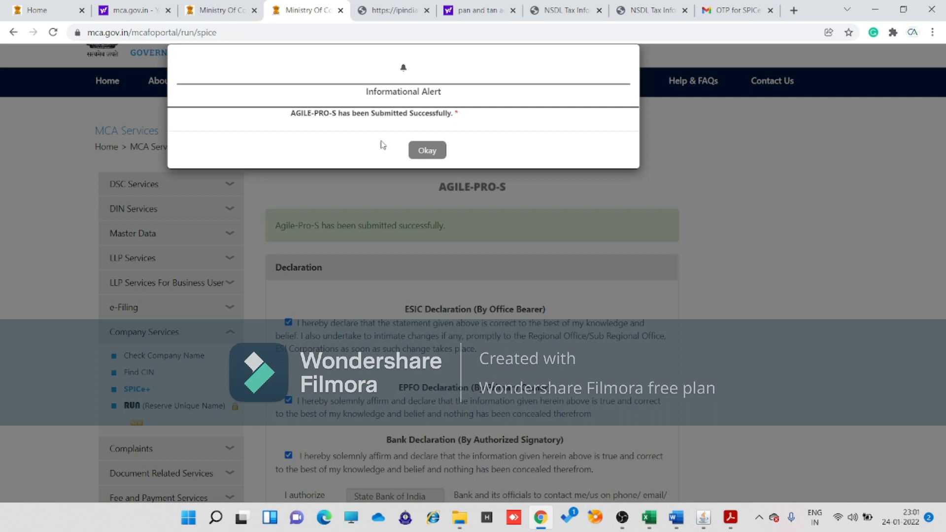
Dismiss the submission alert and open SPICe+ AoA from the latest Bharat Consulting Group application.
triple_click(293, 118)
left_click(343, 129)
left_click(419, 156)
scroll(534, 285, "down", 5)
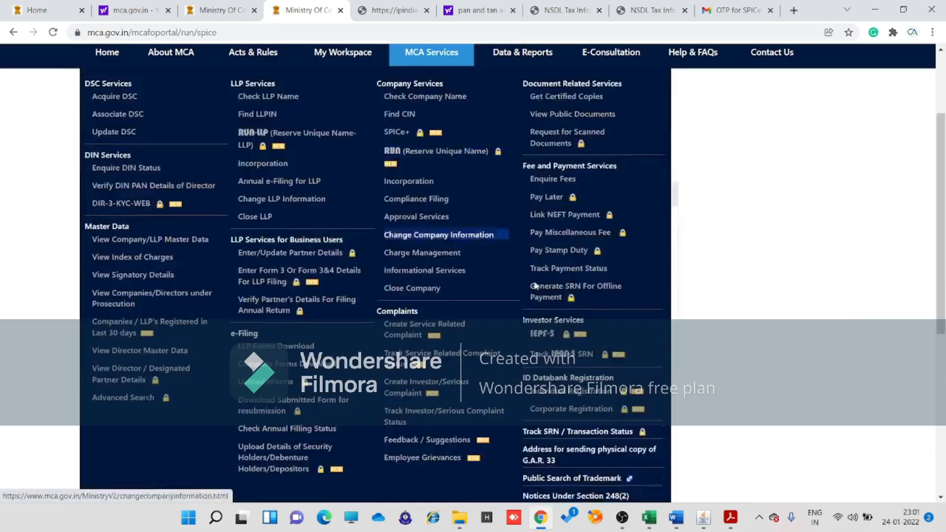
scroll(572, 214, "up", 2)
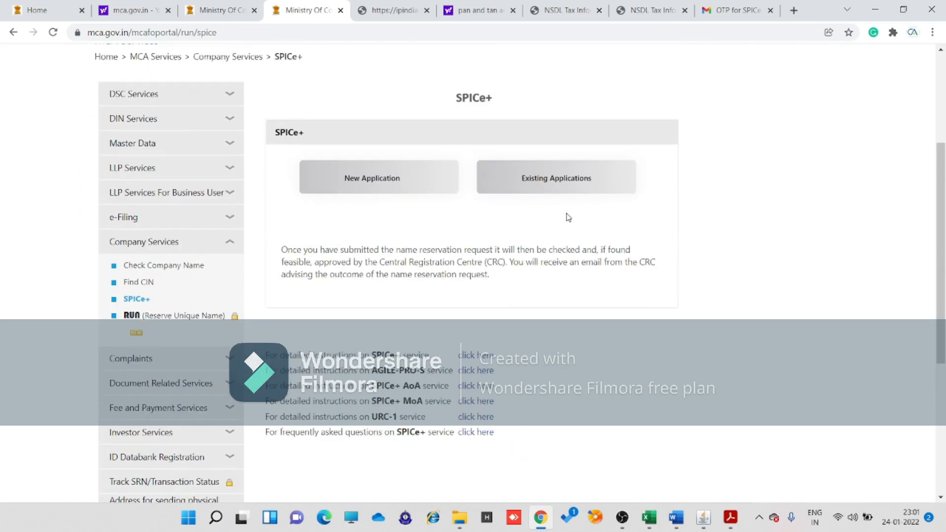
left_click(531, 189)
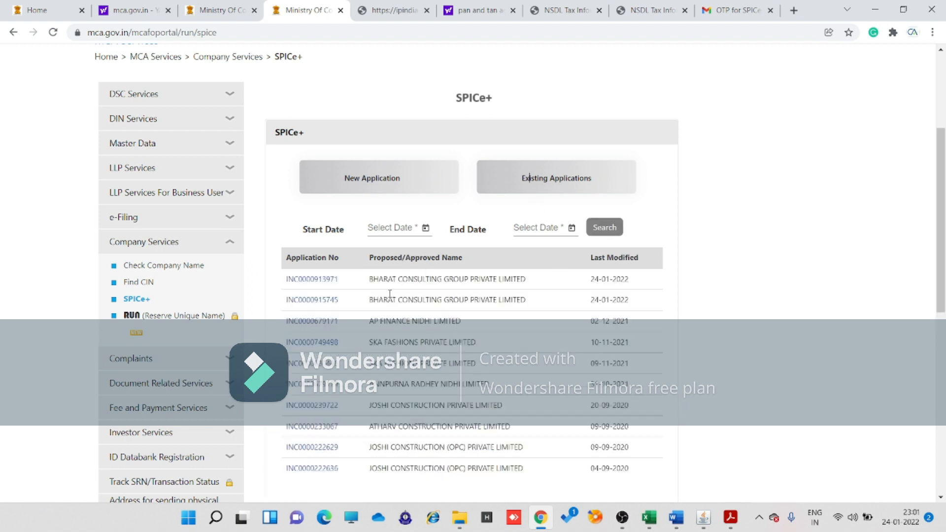
left_click(316, 279)
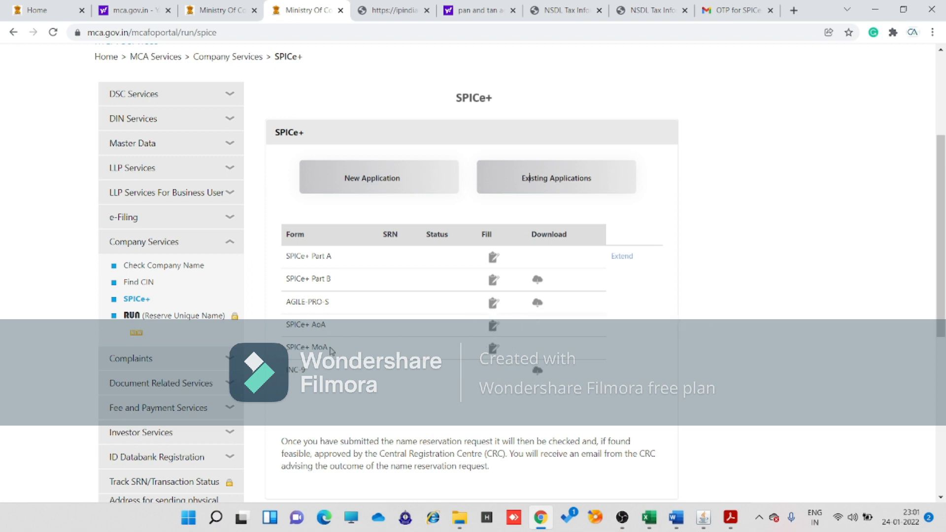
left_click(493, 328)
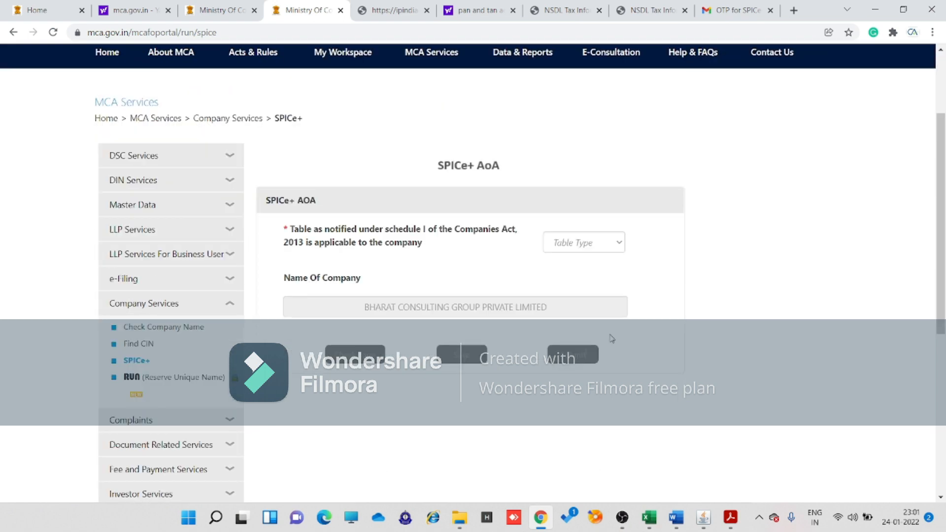
Choose Table F as the AoA table type, after briefly trying Table G.
scroll(904, 312, "up", 1)
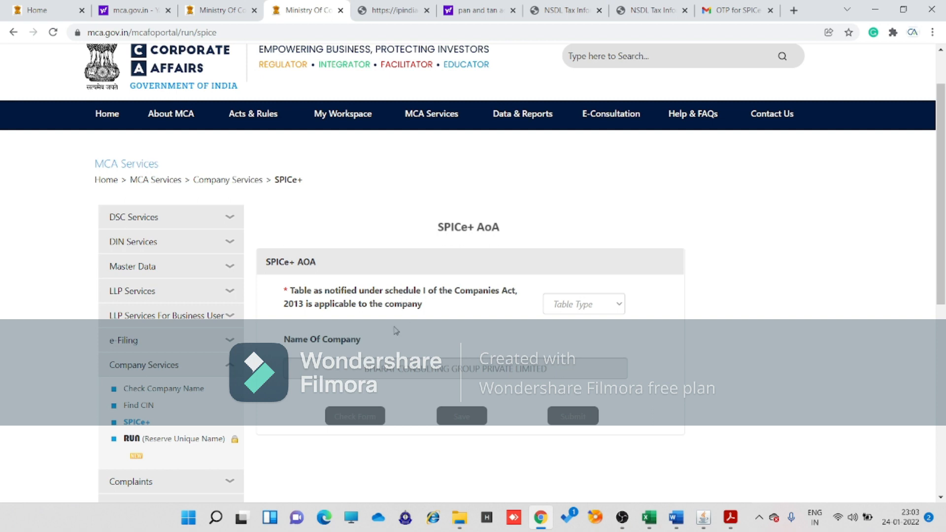
left_click(585, 307)
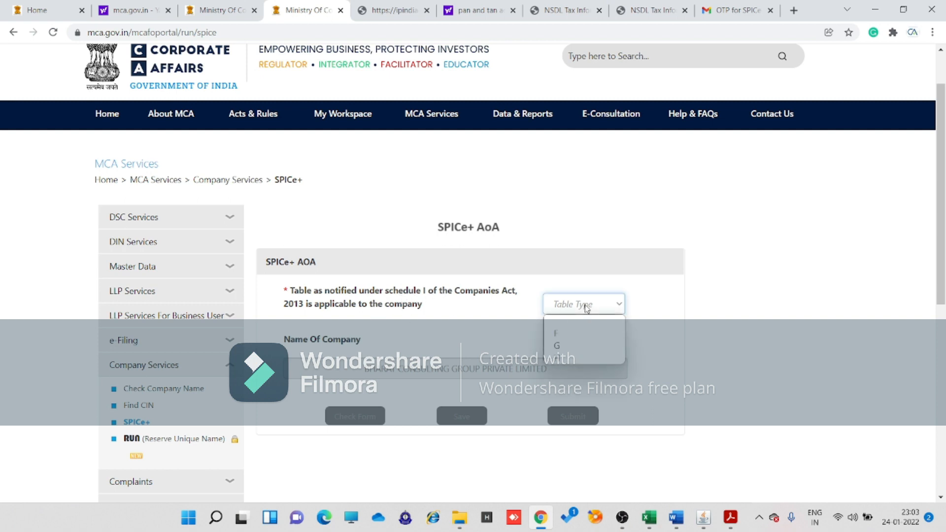
left_click(500, 331)
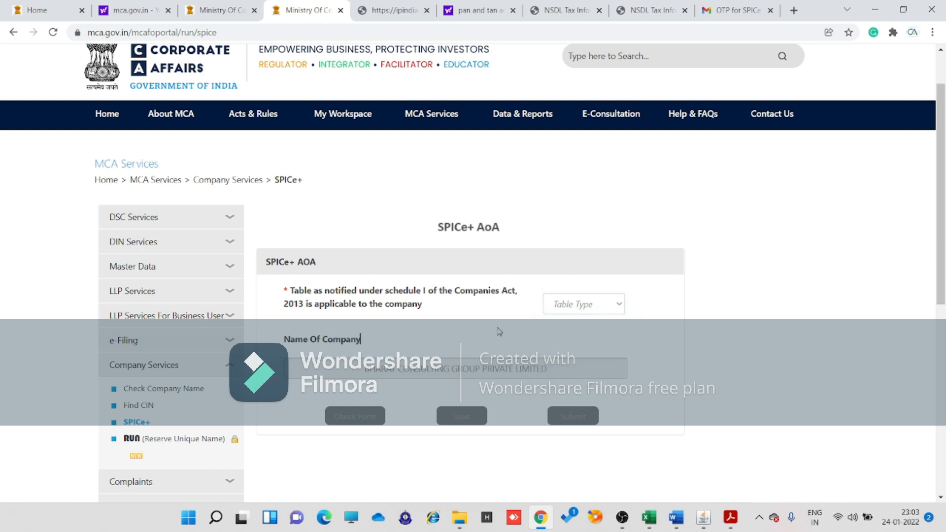
left_click(600, 307)
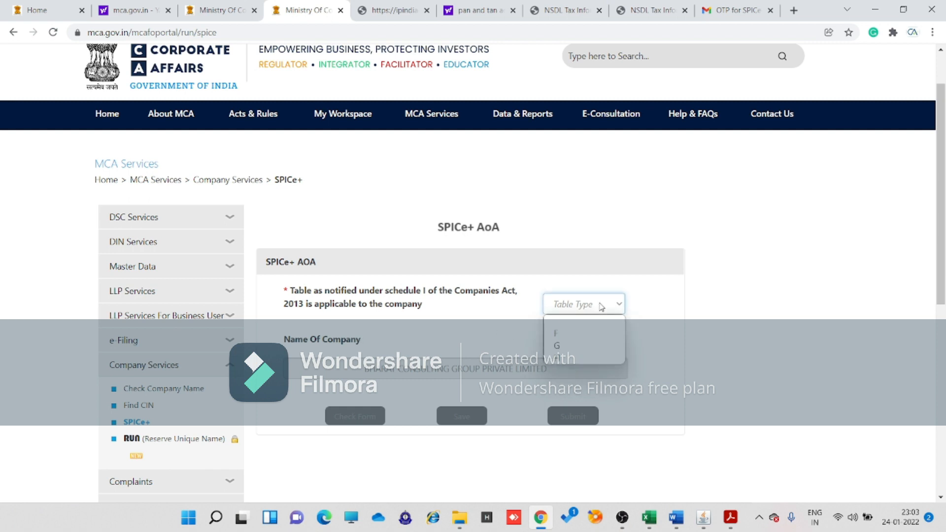
left_click(573, 333)
left_click(420, 343)
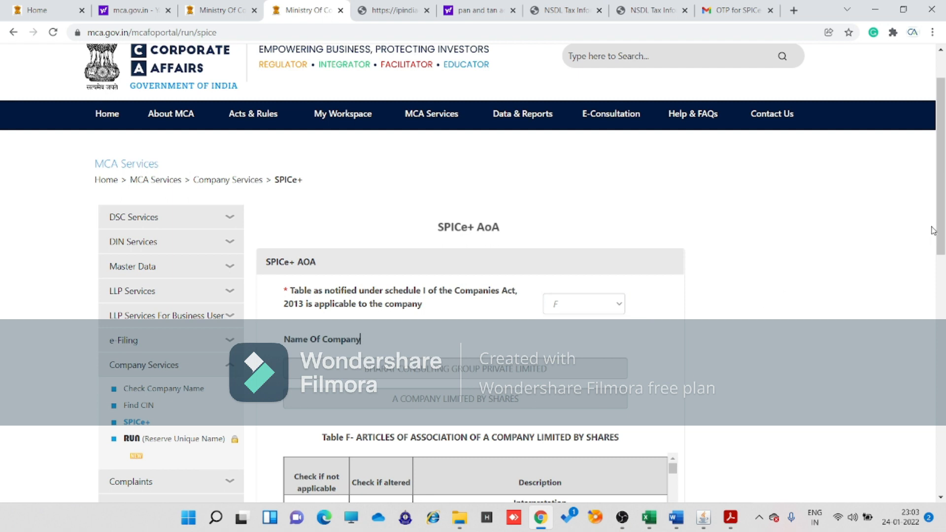
left_click_drag(942, 221, 943, 261)
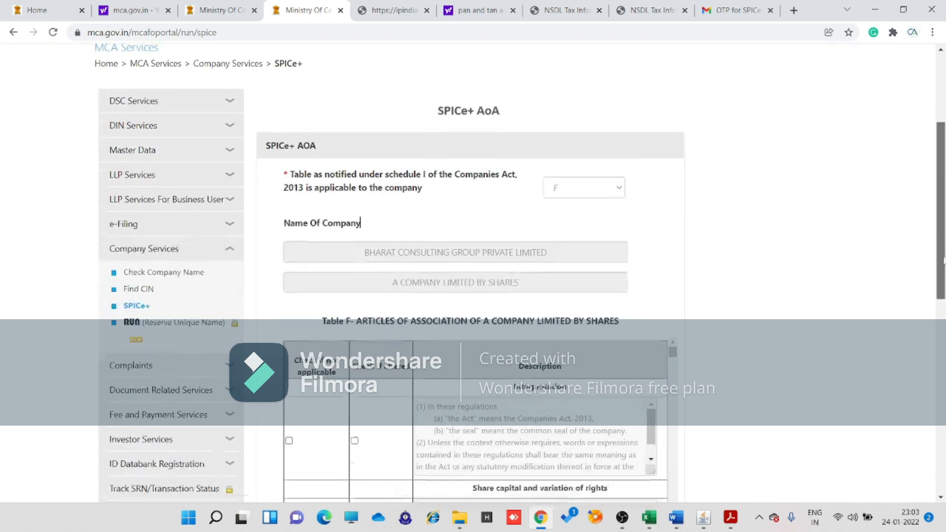
left_click(581, 186)
left_click(571, 232)
left_click(581, 185)
left_click(571, 216)
left_click(722, 218)
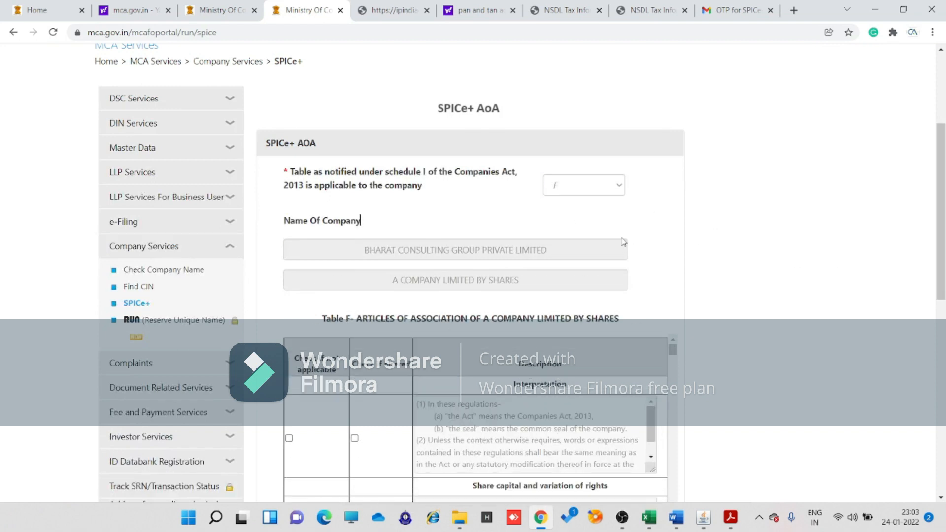
scroll(625, 252, "down", 1)
left_click_drag(943, 237, 944, 277)
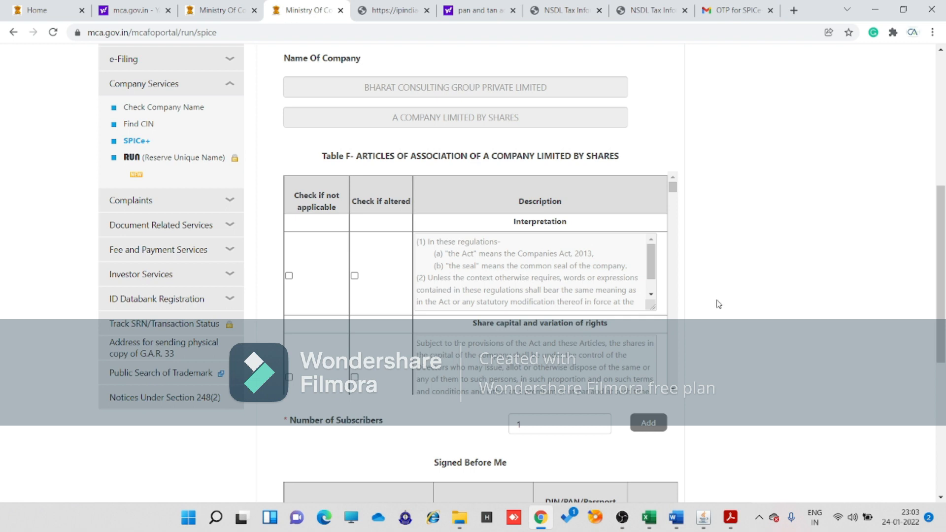
left_click(655, 268)
left_click_drag(944, 251, 943, 282)
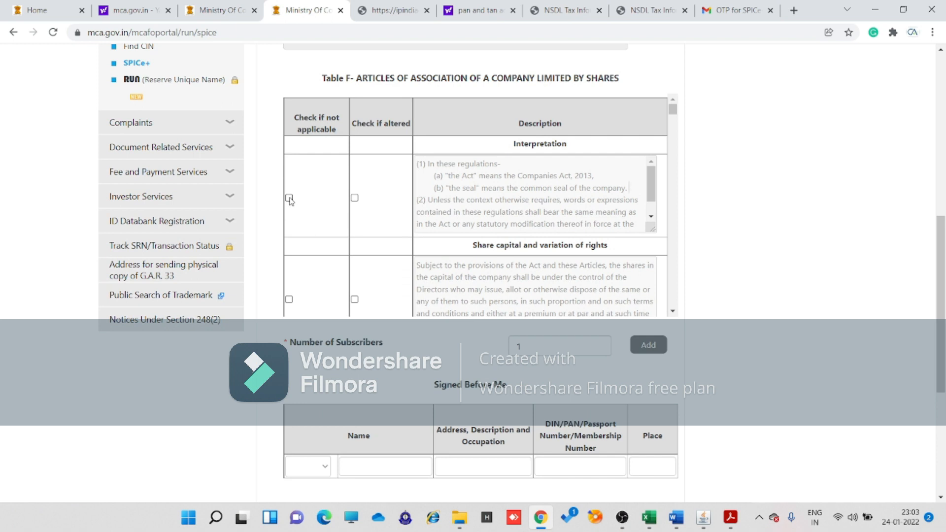
Tick 'Check if altered' for the Interpretation article and enlarge its description box.
scroll(608, 211, "down", 3)
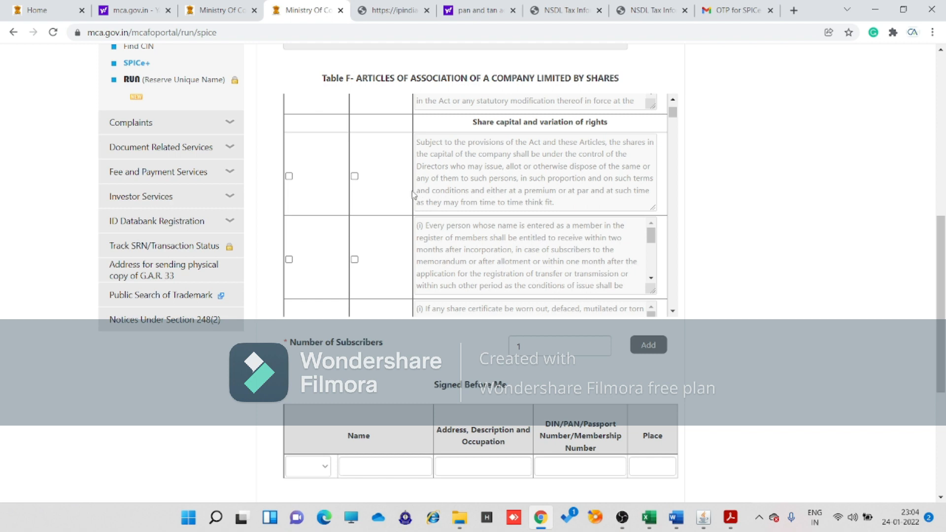
scroll(370, 202, "up", 5)
scroll(347, 211, "up", 1)
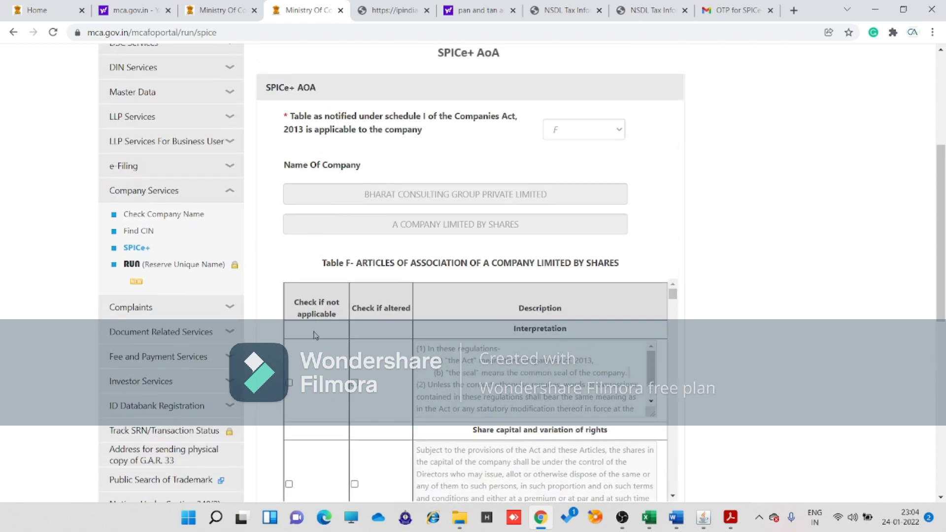
left_click_drag(294, 302, 331, 303)
left_click(306, 305)
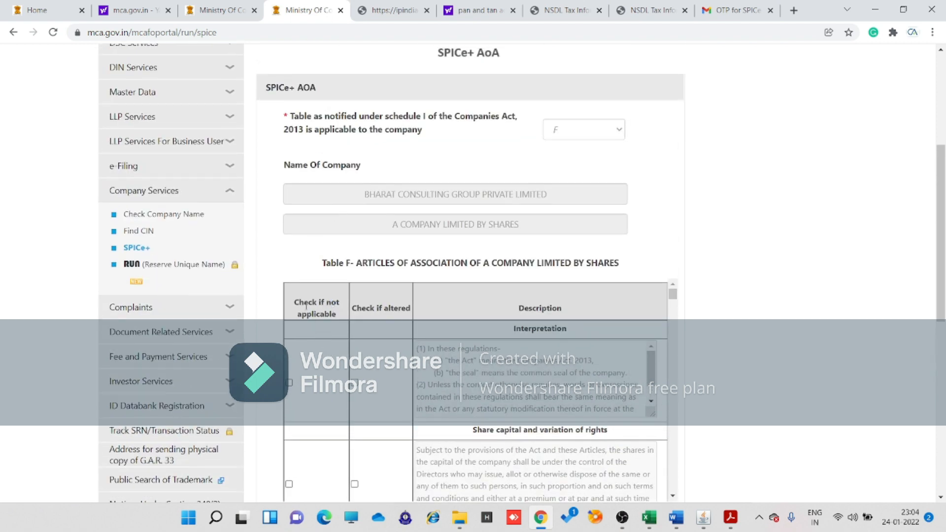
left_click(289, 384)
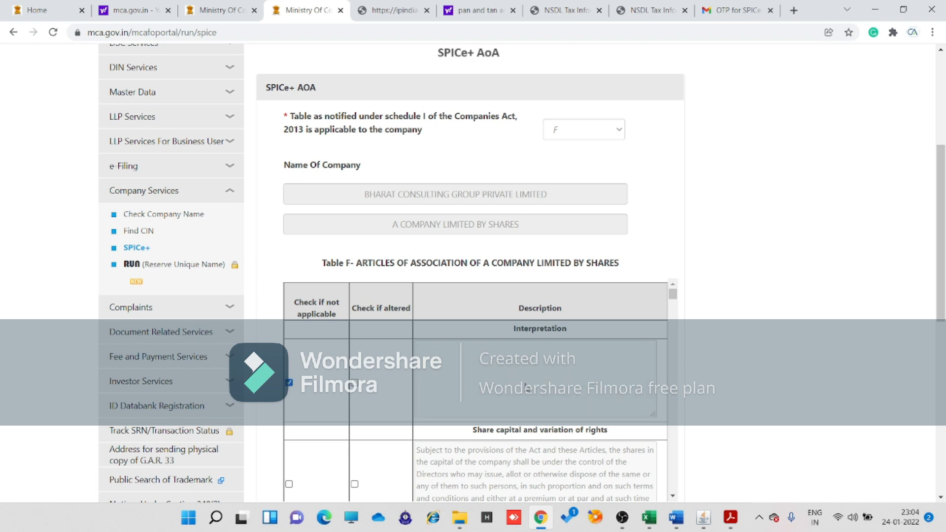
left_click(290, 383)
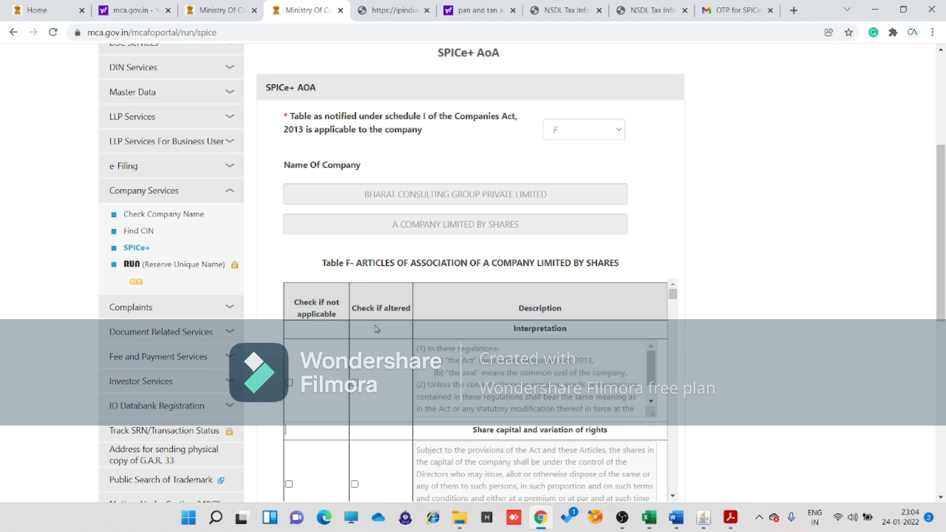
left_click_drag(942, 243, 942, 260)
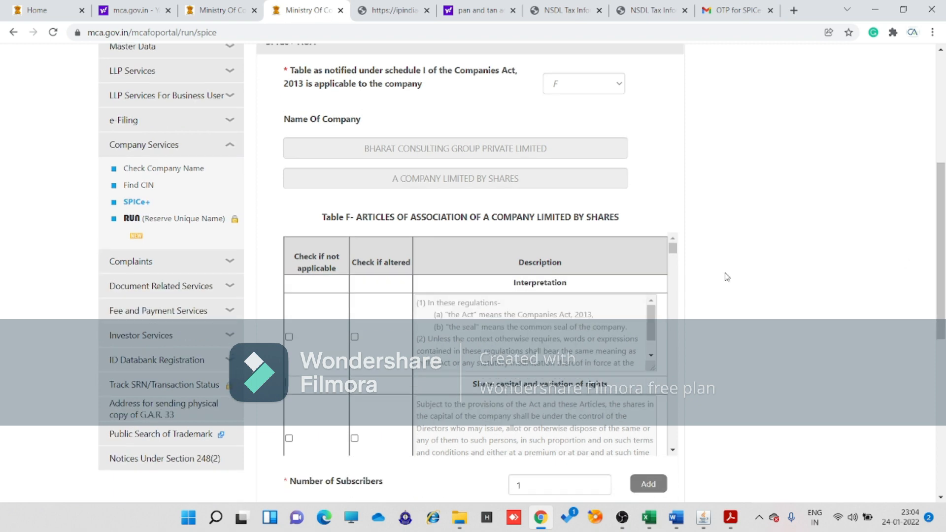
left_click(355, 337)
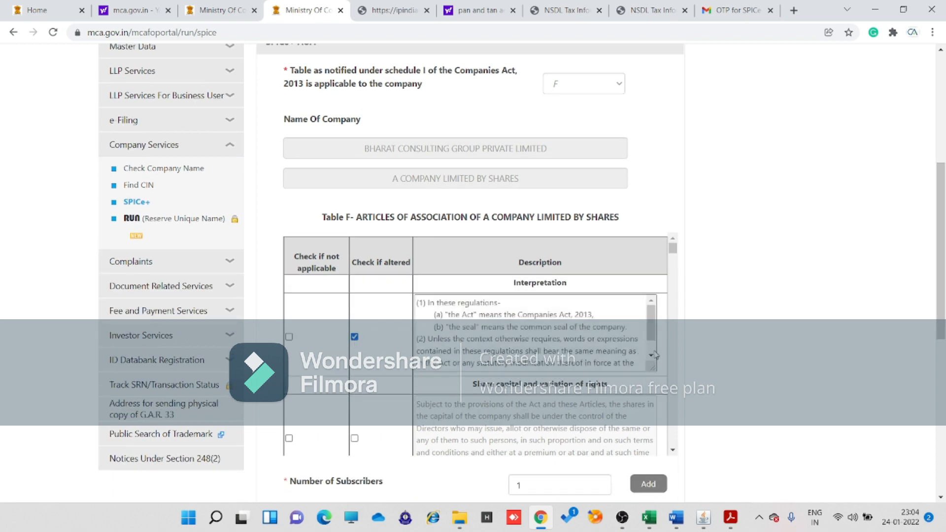
scroll(655, 344, "down", 1)
scroll(659, 352, "up", 1)
scroll(658, 360, "up", 1)
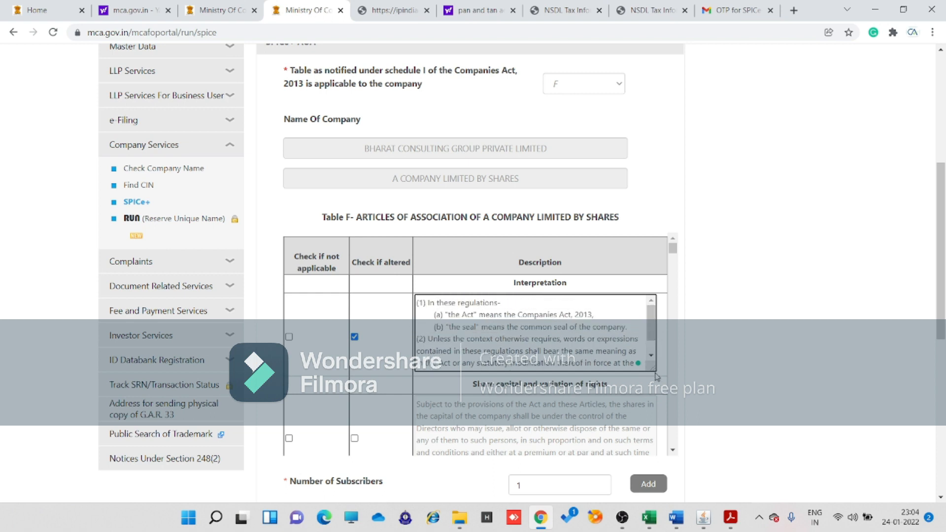
left_click_drag(652, 368, 660, 412)
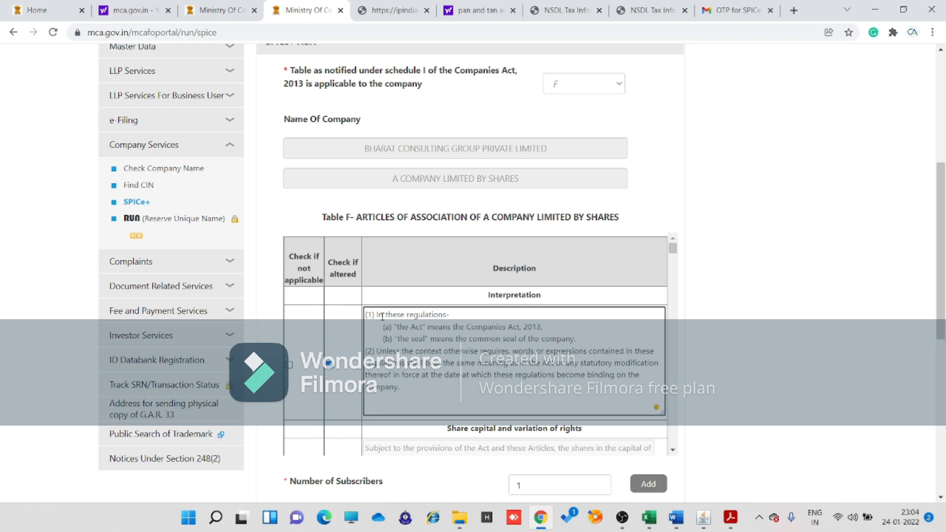
left_click_drag(673, 250, 674, 251)
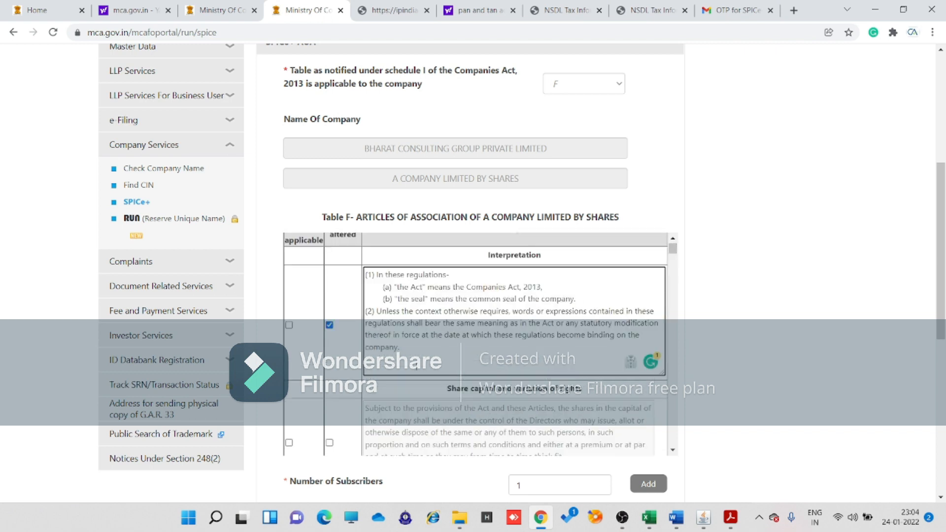
key("super+Tab")
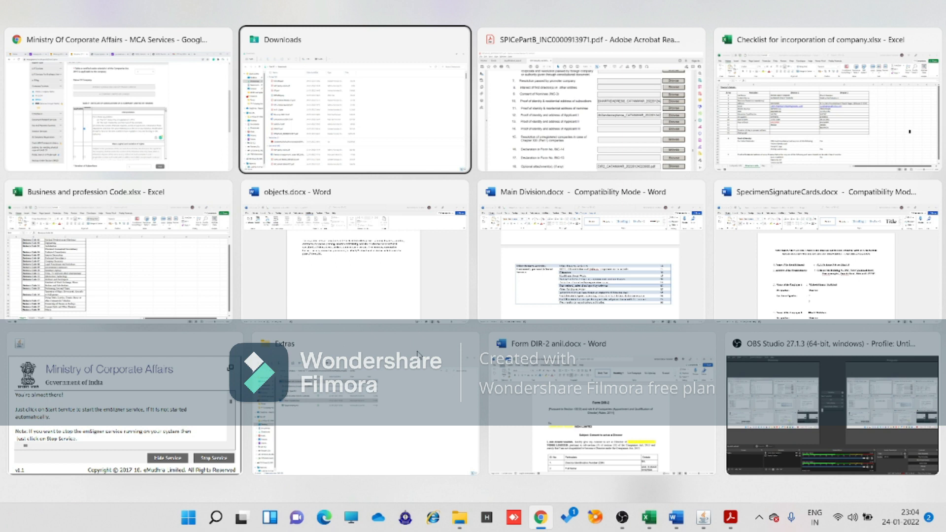
Bring up the AOA AMENDMENDS.docx Word document from Task View.
key("Right")
key("Right")
key("Down")
key("Left")
key("Left")
key("Left")
key("Up")
key("Down")
key("Right")
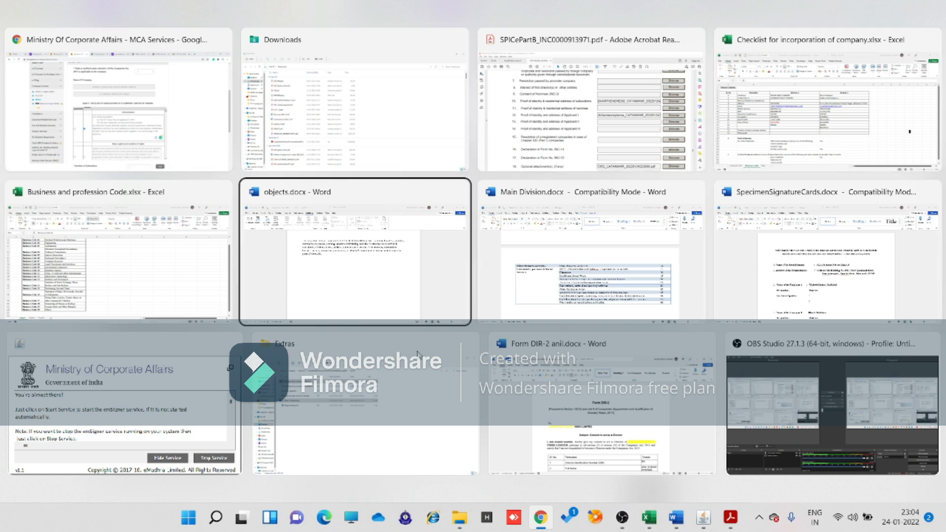
key("Up")
key("Left")
key("Down")
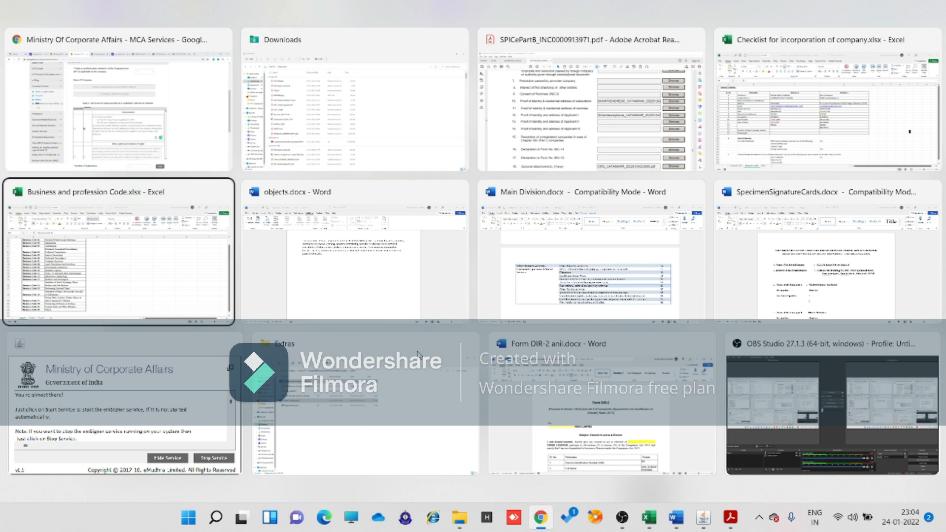
key("Right")
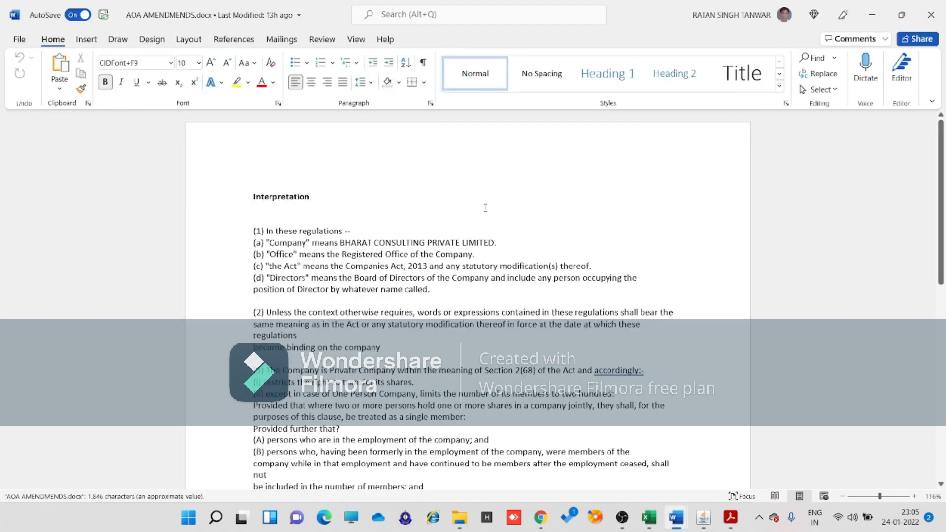
Copy Interpretation clauses (a) through (iii) from Word and select all text in the MCA Interpretation box.
scroll(916, 266, "down", 2)
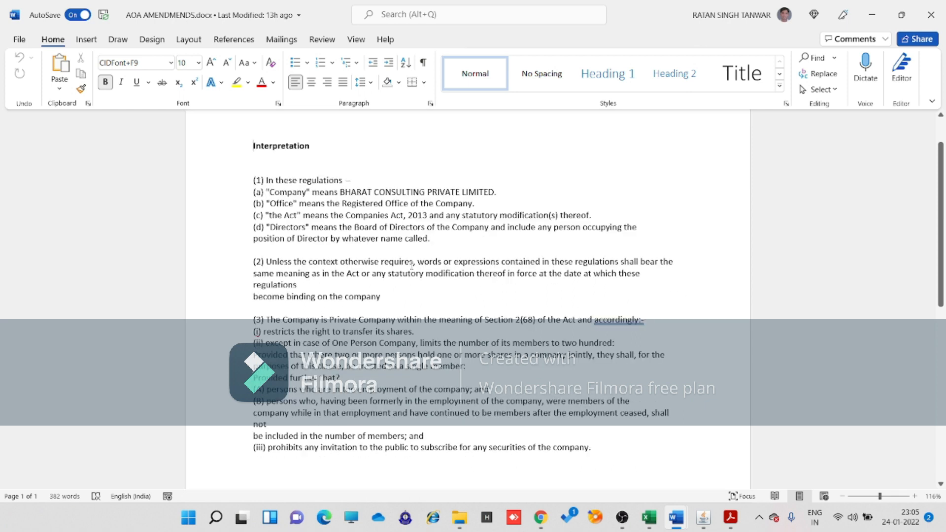
scroll(338, 301, "down", 4)
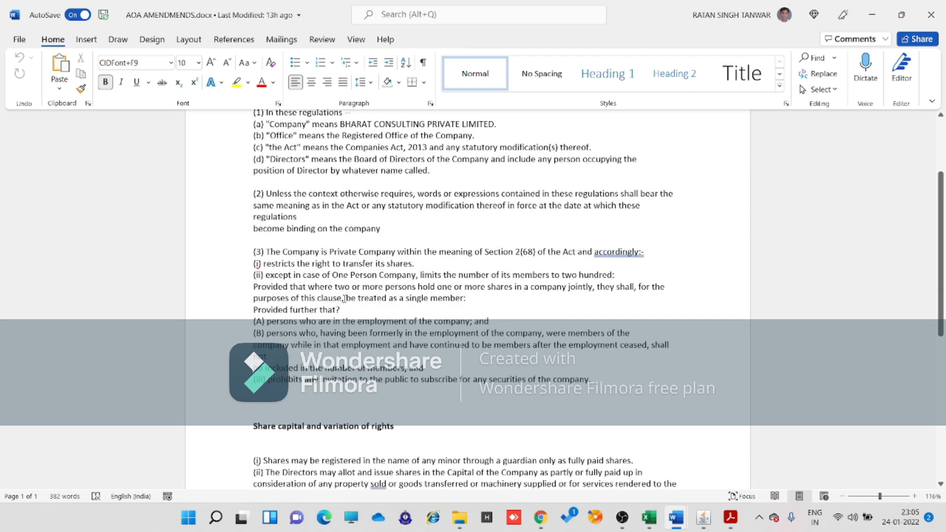
scroll(428, 308, "down", 8)
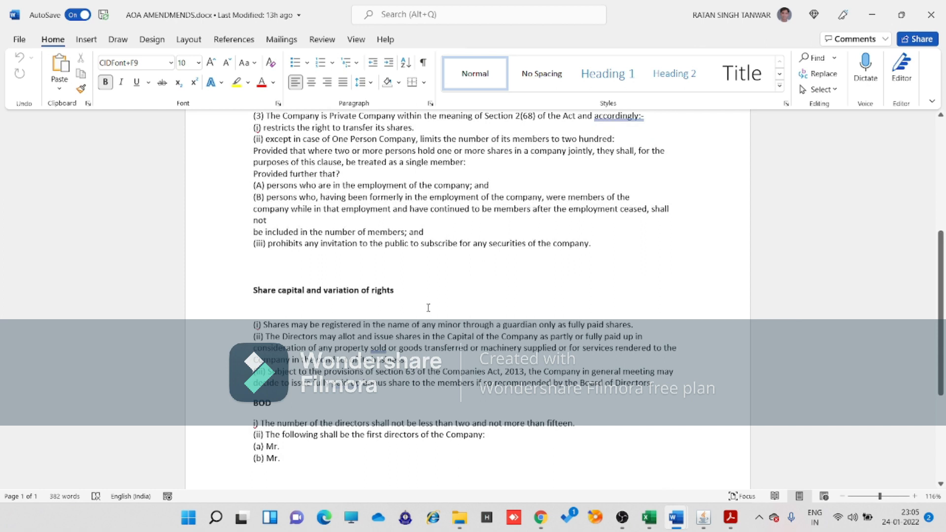
left_click(294, 344)
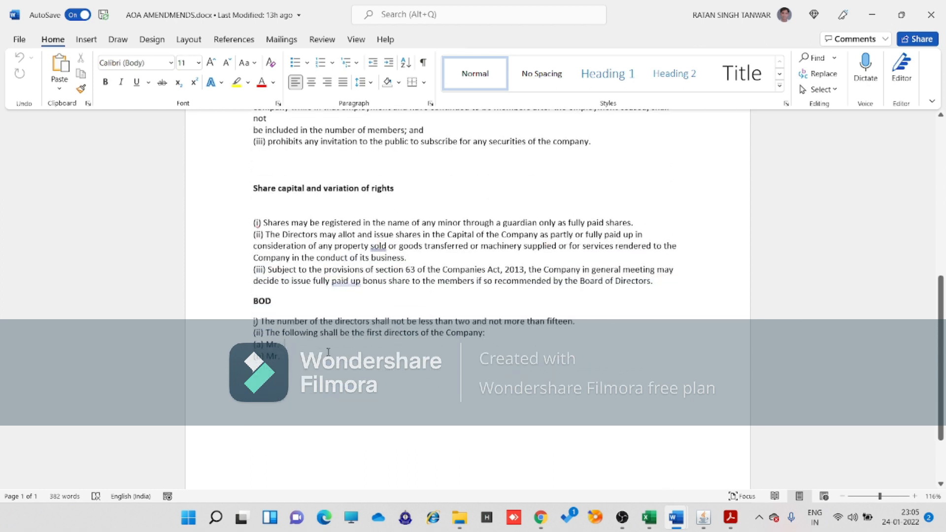
type("BHAYA")
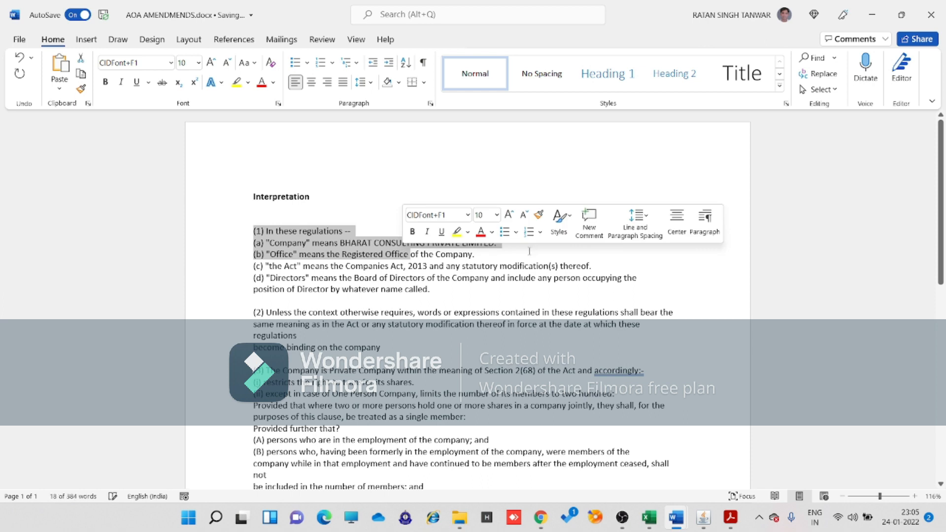
left_click(525, 251)
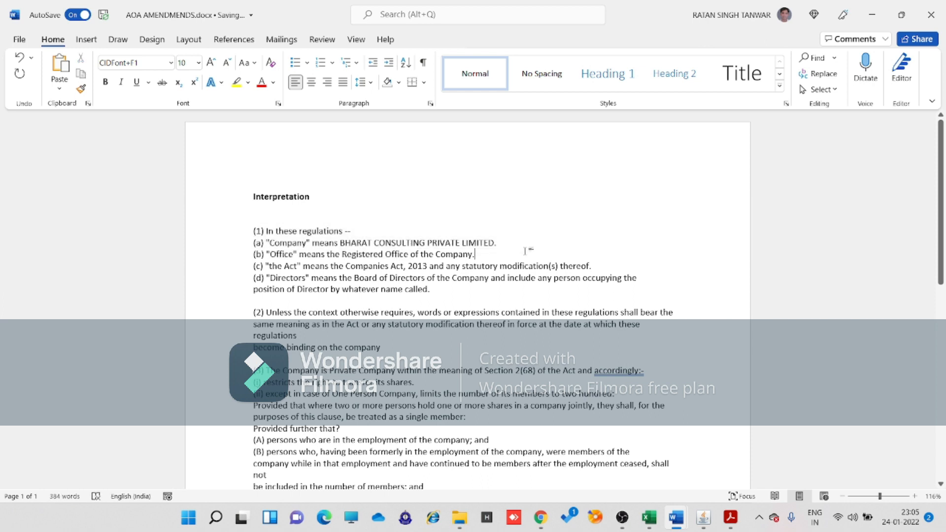
left_click_drag(341, 242, 493, 242)
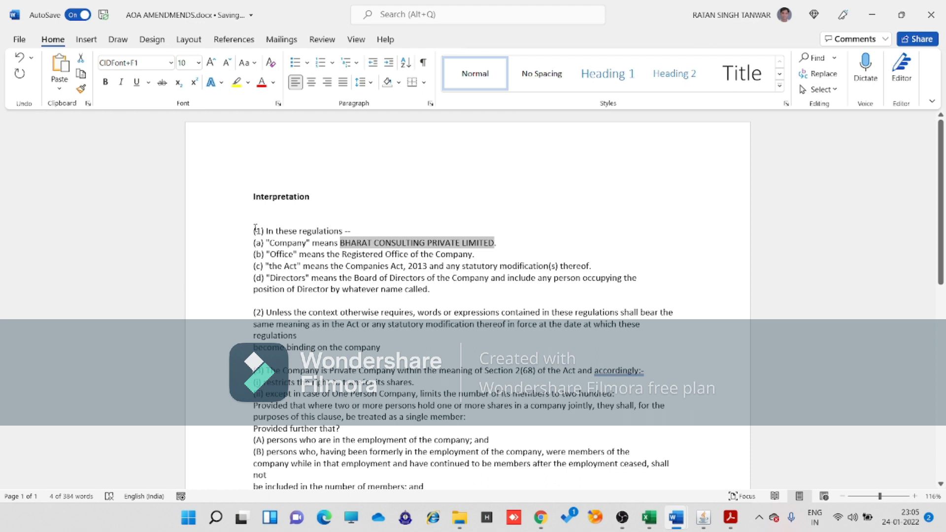
left_click_drag(253, 230, 528, 254)
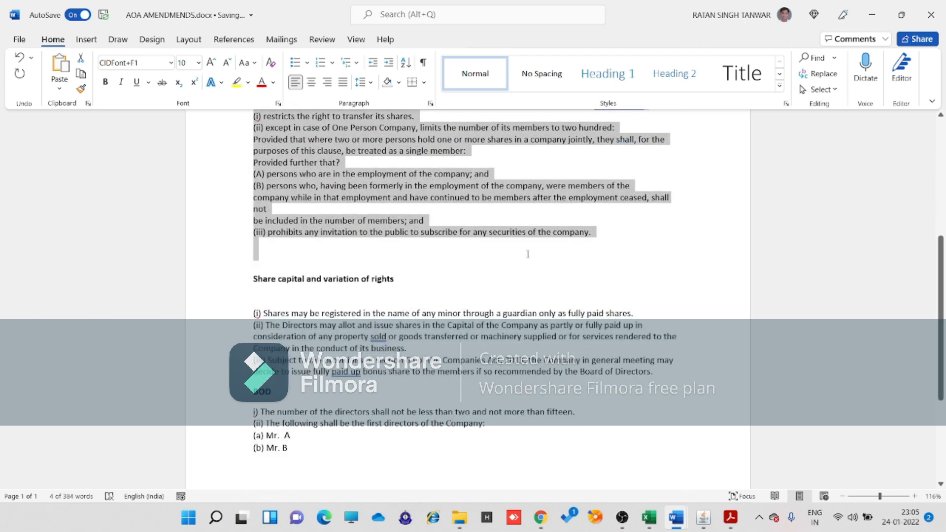
key("alt+Tab")
key("ctrl+a")
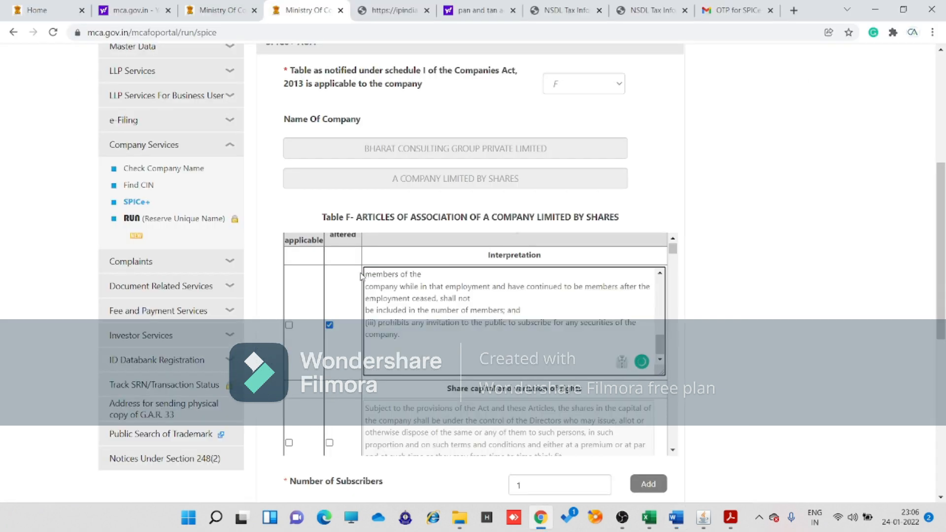
Extend the expiring session and scroll Table F down to the Board of Directors article.
mouse_move(659, 346)
left_mouse_down()
mouse_move(657, 323)
mouse_move(659, 354)
left_mouse_up()
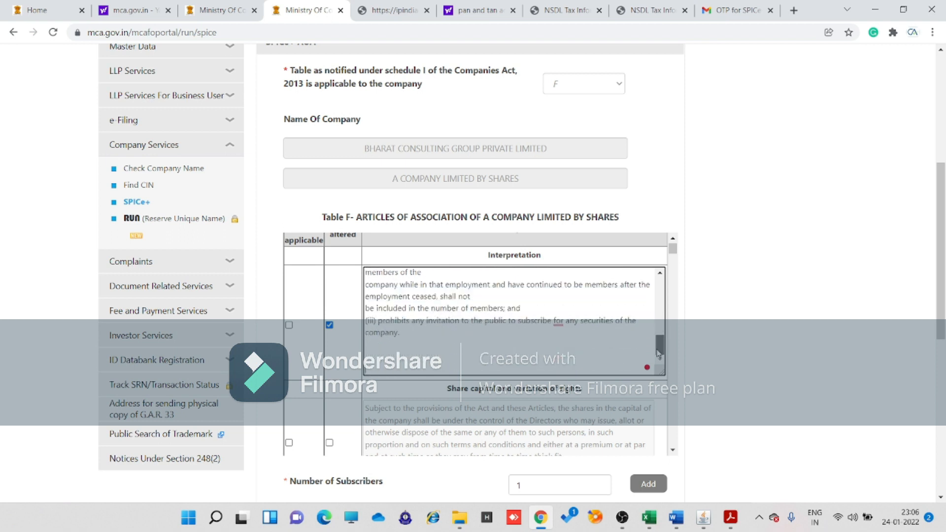
scroll(497, 349, "down", 1)
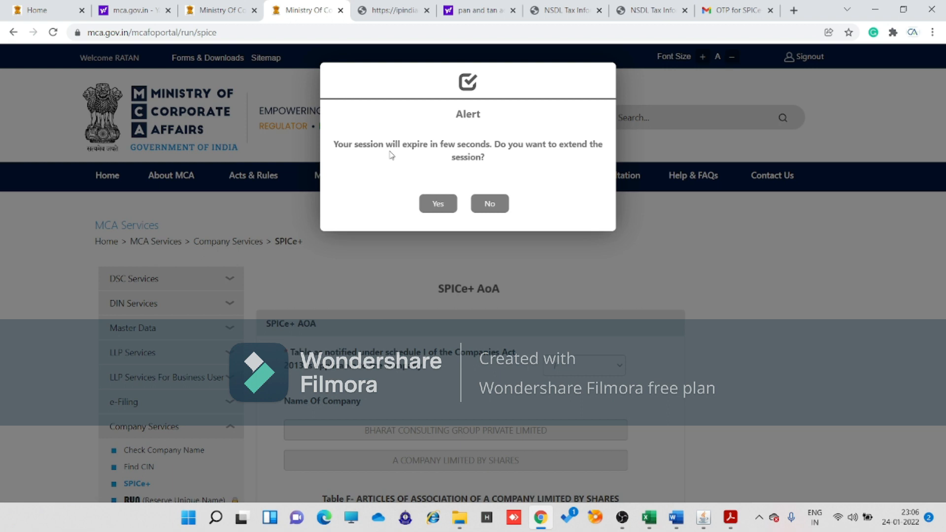
left_click(439, 206)
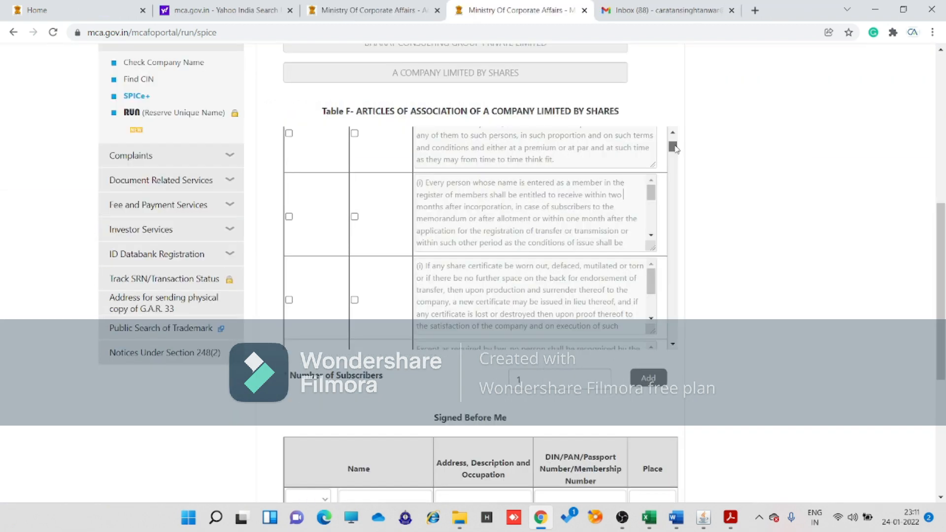
left_click_drag(673, 147, 658, 272)
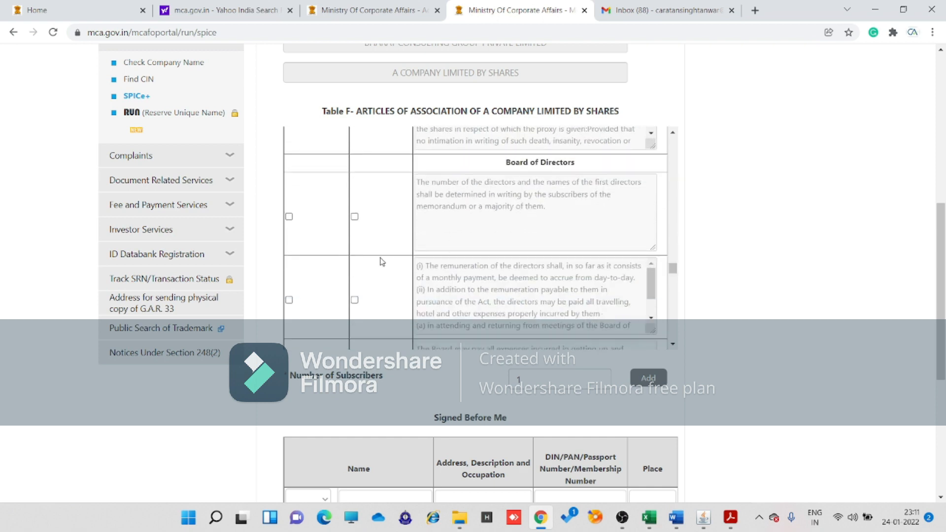
Mark Board of Directors as altered and overwrite its text with the Word director clauses.
left_click(355, 236)
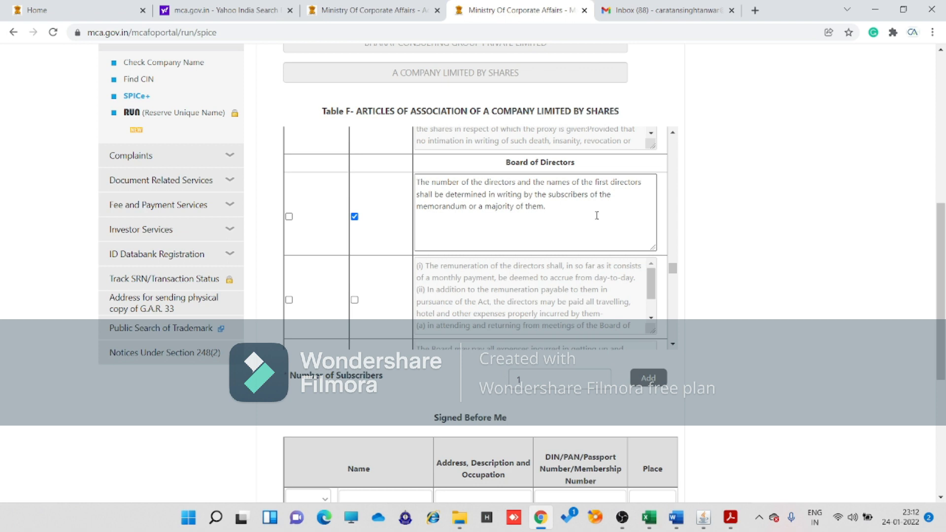
key("alt+Tab")
scroll(597, 215, "down", 4)
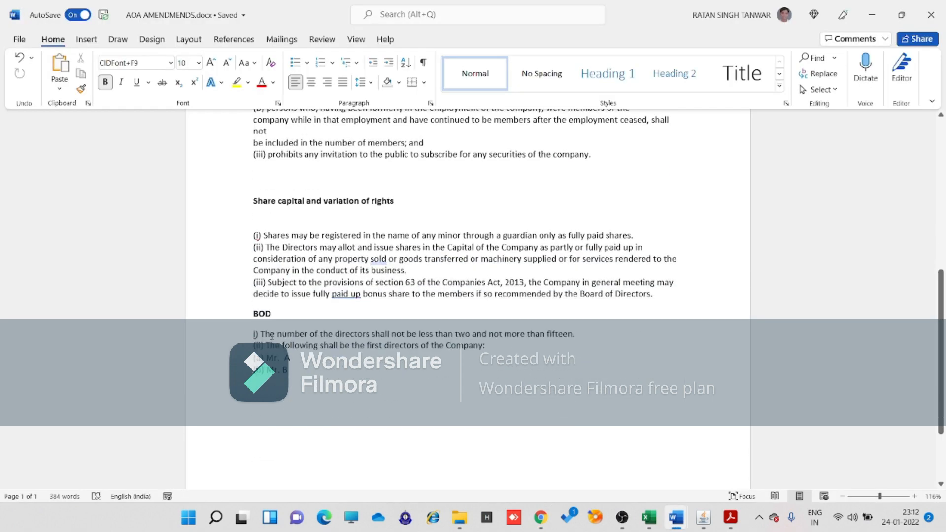
left_click_drag(254, 333, 291, 371)
key("ctrl+c")
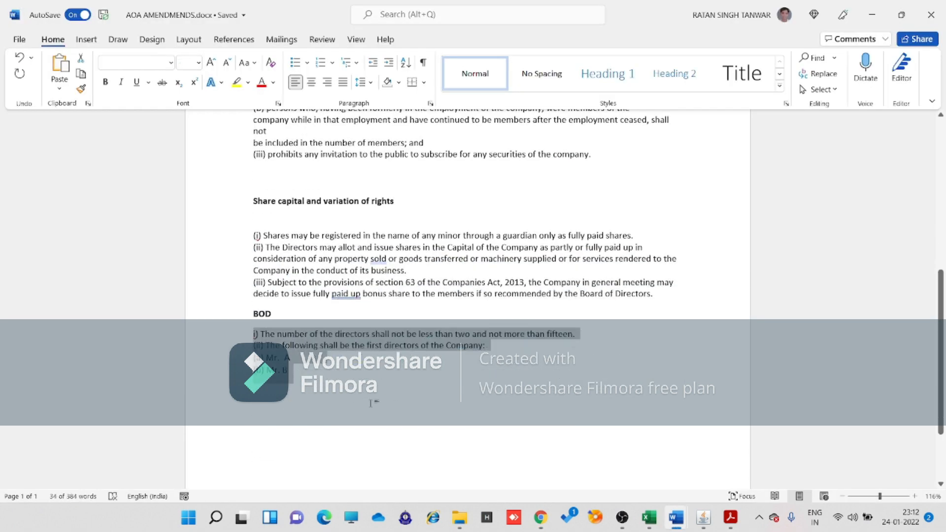
key("alt+Tab")
left_click_drag(547, 207, 408, 185)
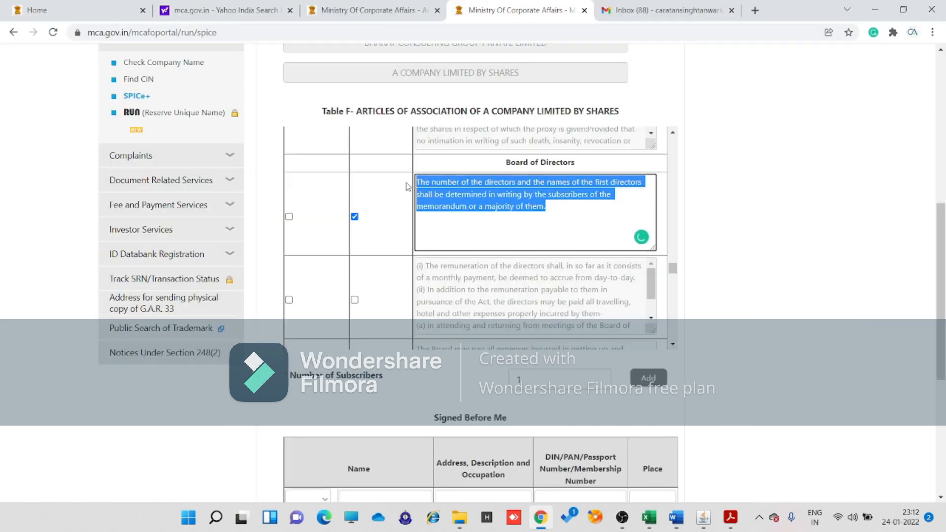
key("ctrl+v")
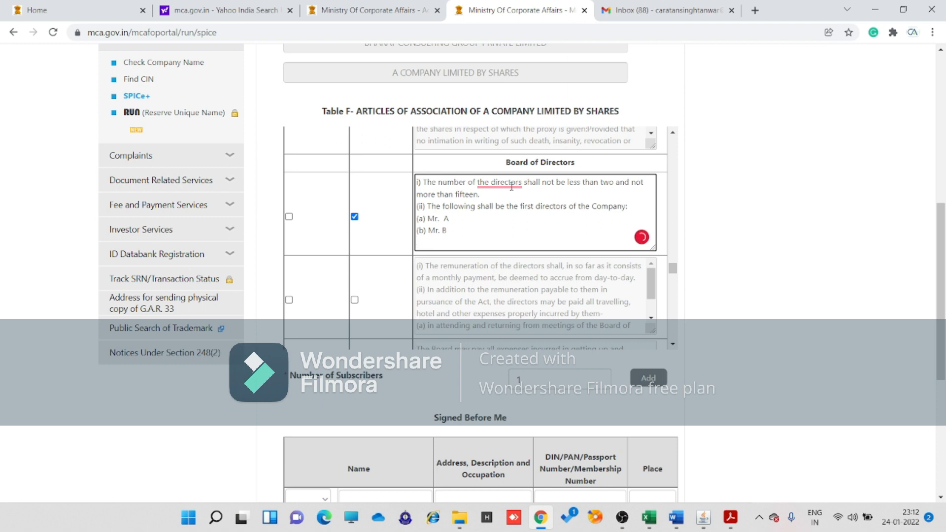
mouse_move(513, 184)
left_click(539, 217)
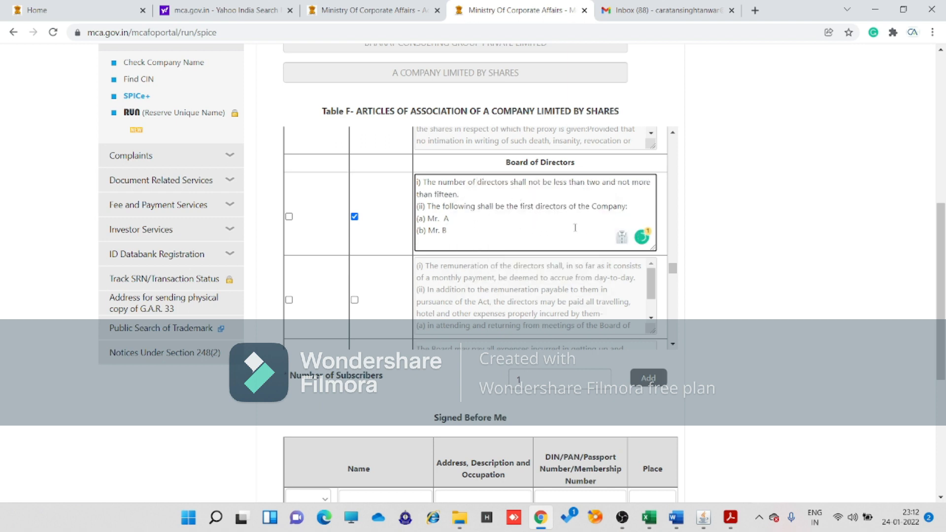
scroll(576, 228, "down", 4)
scroll(599, 380, "down", 1)
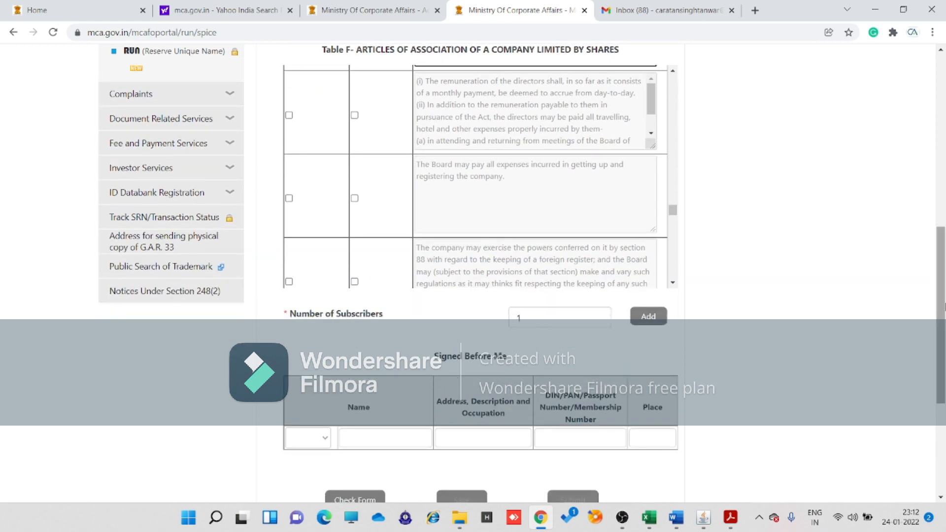
Set the Number of Subscribers to 2 and add the subscriber rows.
scroll(765, 330, "down", 1)
left_click(528, 254)
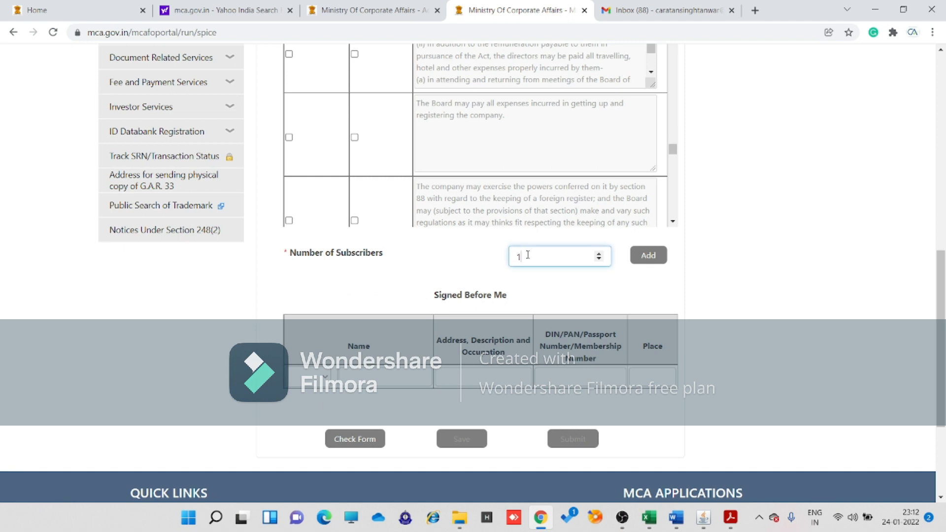
type("2")
left_click(649, 255)
scroll(393, 309, "down", 1)
left_click(393, 309)
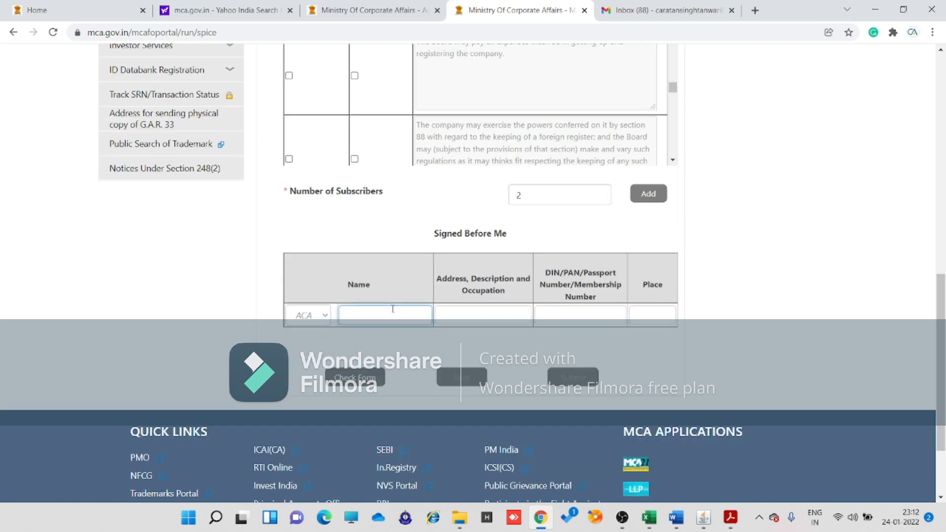
left_click_drag(434, 234, 512, 242)
Enter the witness name and place BHILWARA, then run Check Form, which reports missing subscriber details.
left_click(348, 315)
type("RATAN")
key("Tab")
type("BHILWARA")
key("Tab")
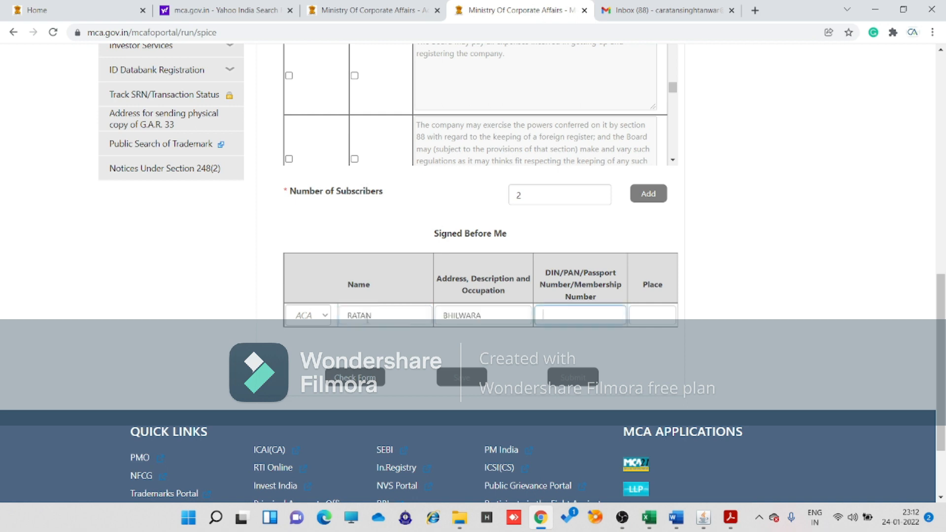
key("Tab")
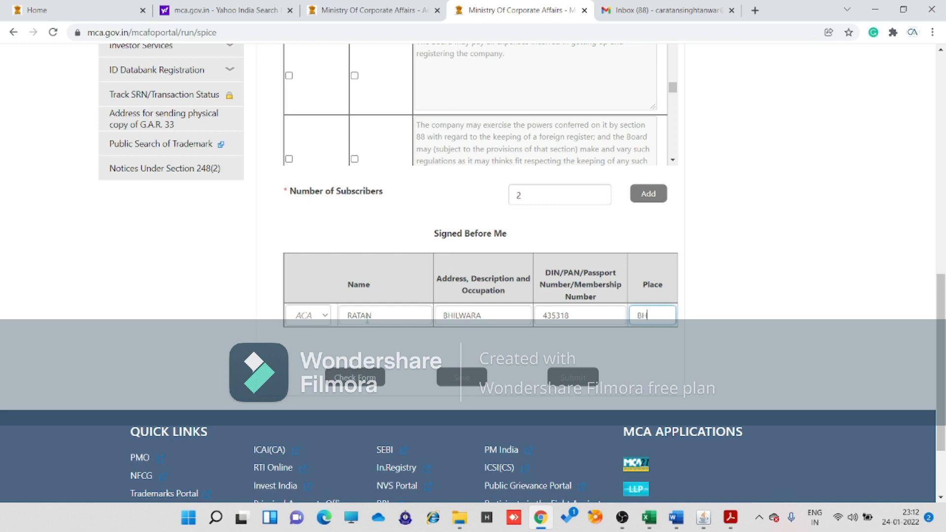
type("BHILWARA")
key("Tab")
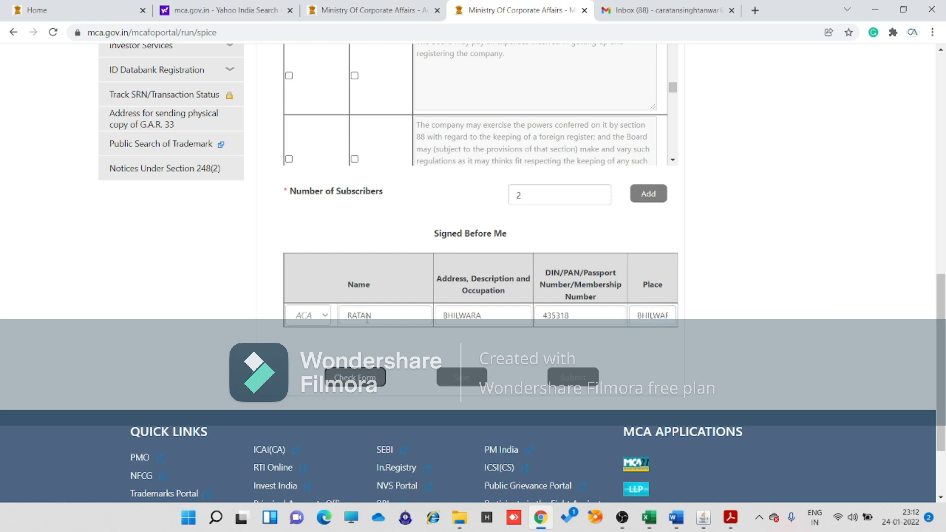
left_click(351, 380)
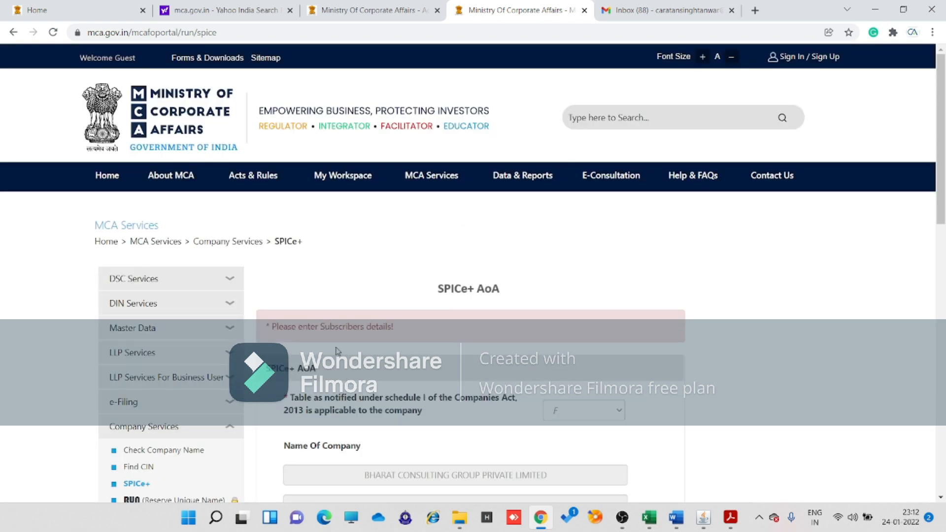
scroll(549, 369, "down", 15)
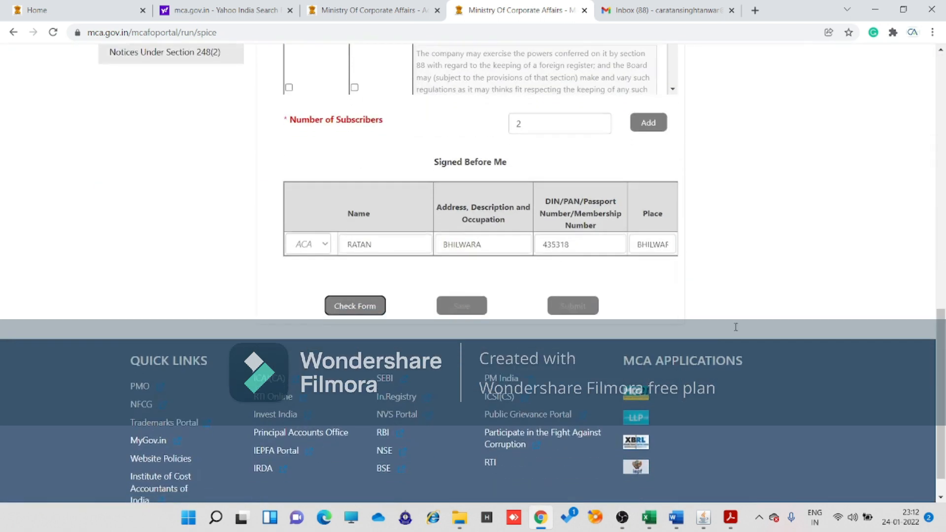
scroll(615, 242, "up", 2)
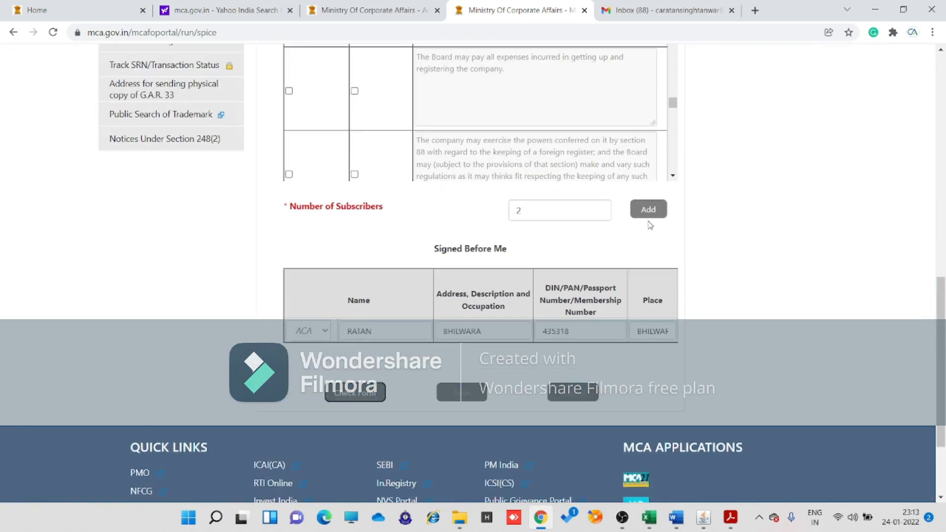
Enter the first subscriber's name and PAN in the AoA Subscriber's Details and save both rows.
left_click(648, 214)
left_click(361, 186)
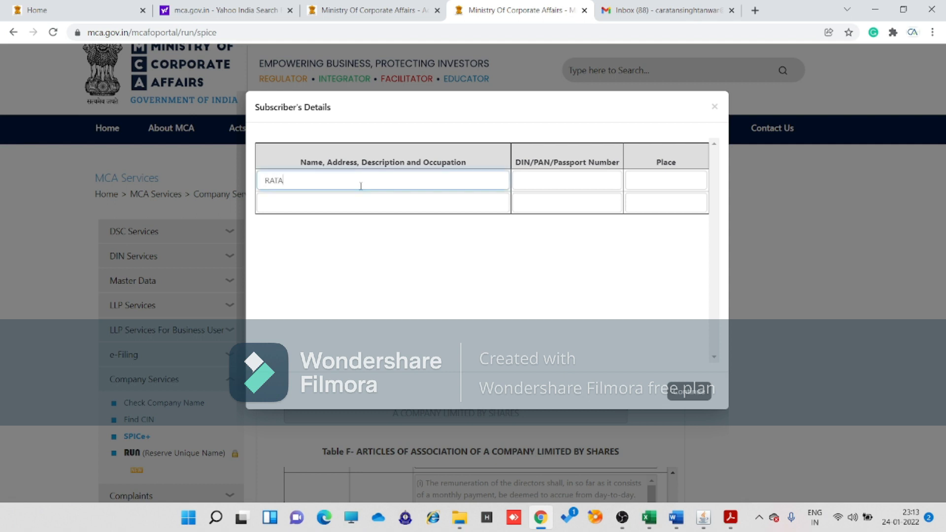
key("Tab")
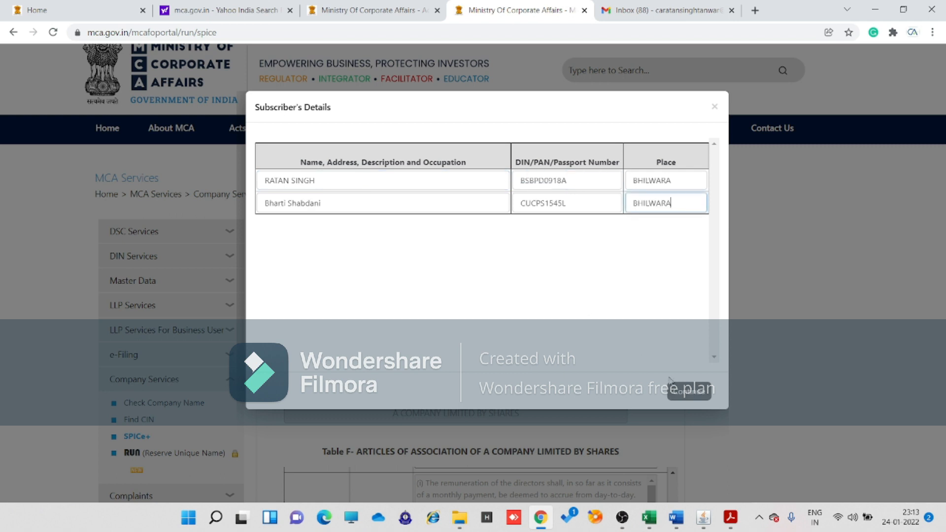
left_click(691, 392)
Check, save and submit the AoA form, extending the session and acknowledging the success message.
scroll(762, 270, "down", 4)
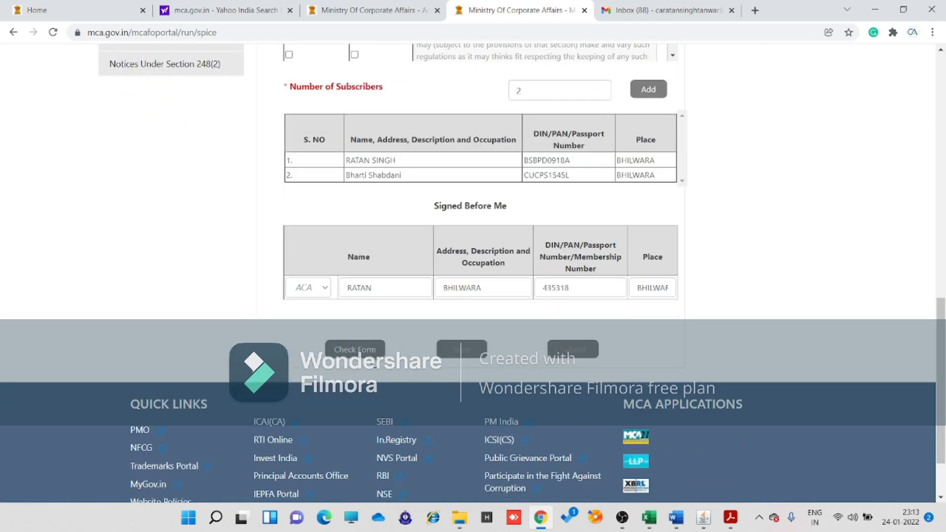
left_click(367, 353)
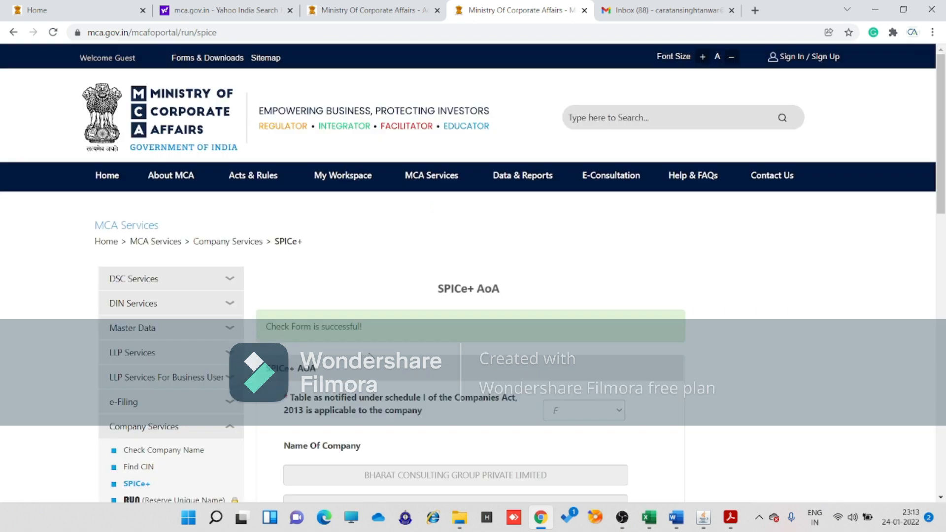
scroll(487, 331, "down", 3)
scroll(831, 307, "down", 3)
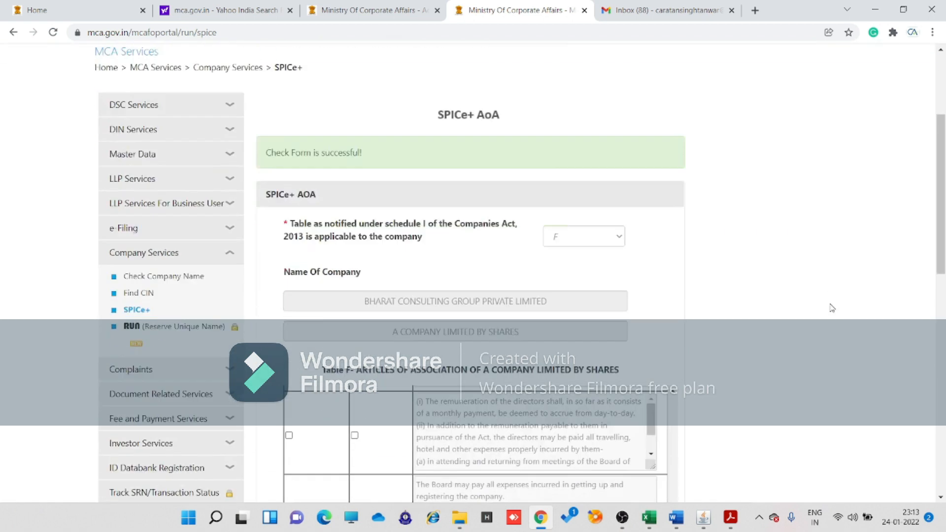
scroll(941, 313, "down", 3)
scroll(942, 312, "down", 7)
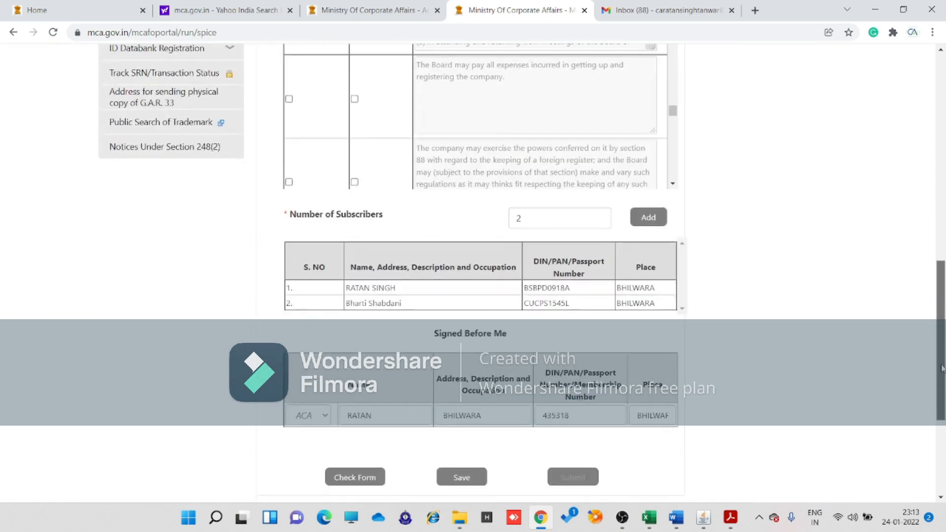
left_click(457, 341)
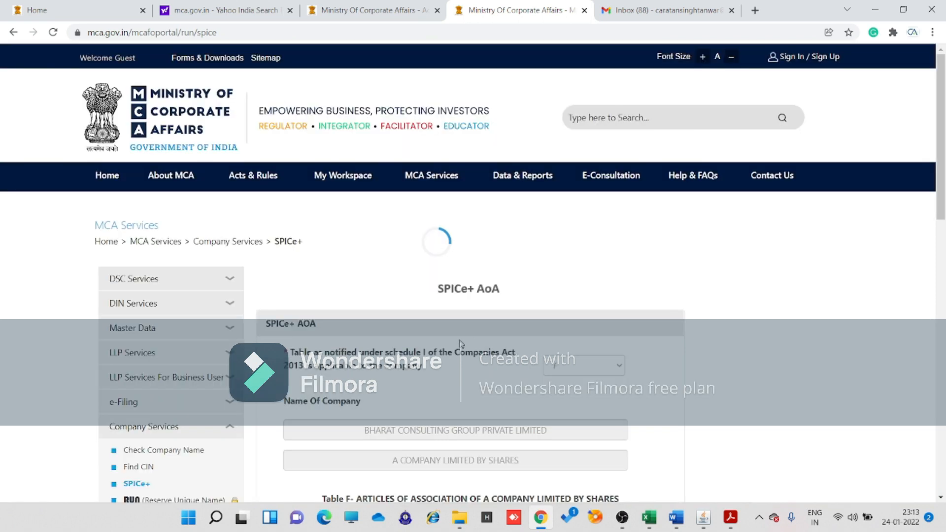
scroll(599, 310, "down", 6)
scroll(680, 322, "down", 2)
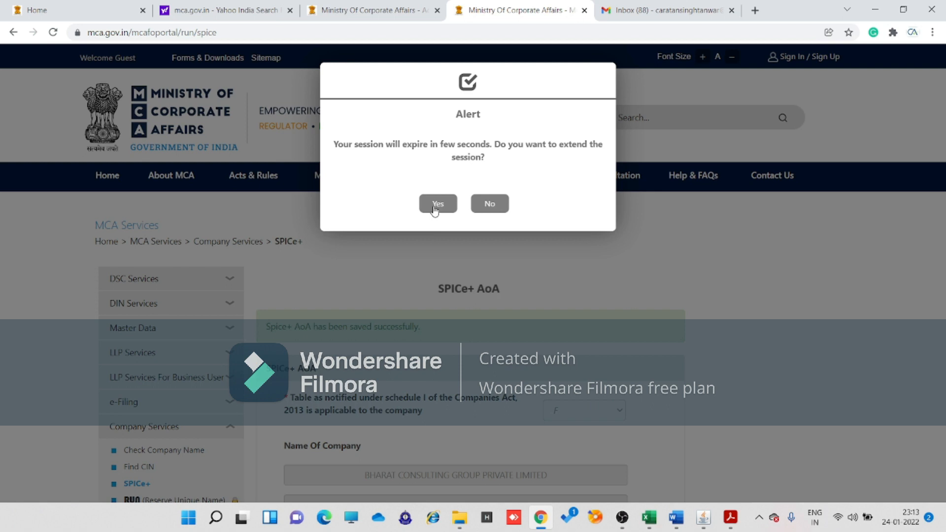
left_click(432, 204)
left_click(579, 296)
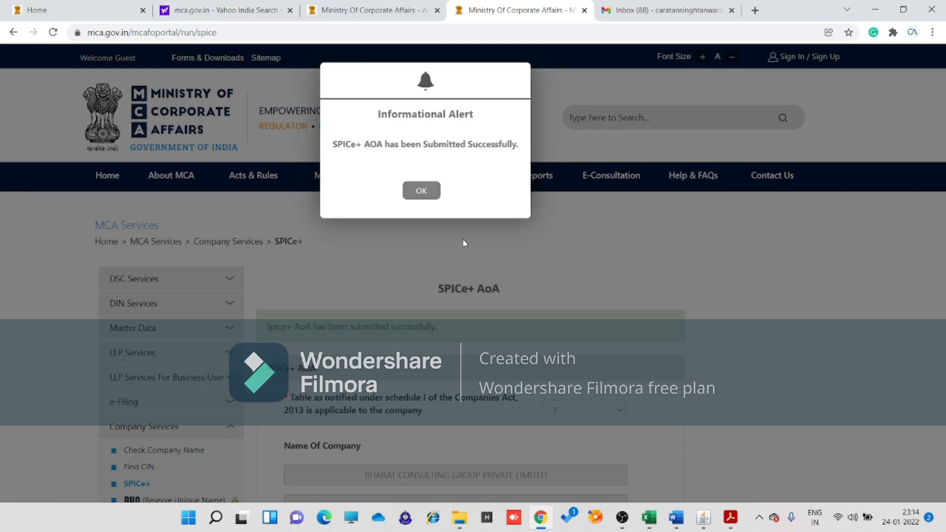
left_click(425, 192)
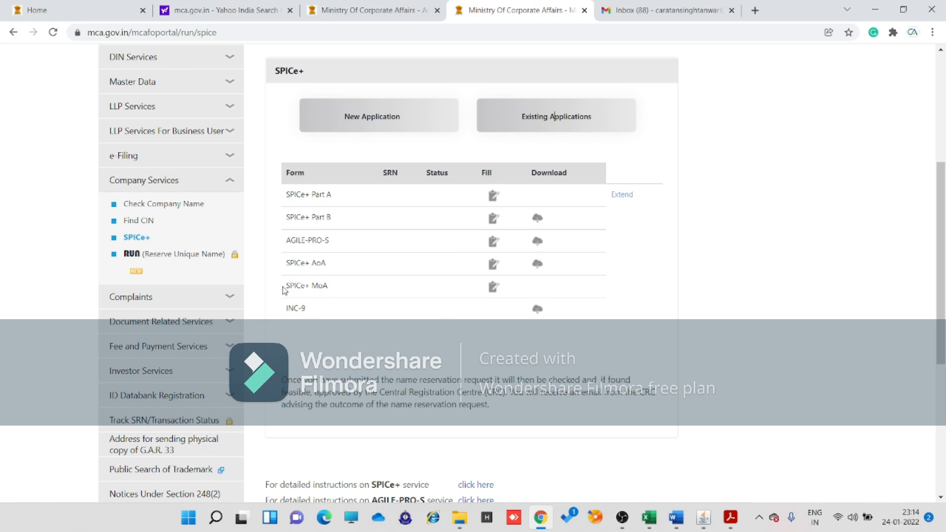
Open the SPICe+ MoA form and choose Table A as the table type.
left_click(494, 292)
scroll(542, 315, "down", 1)
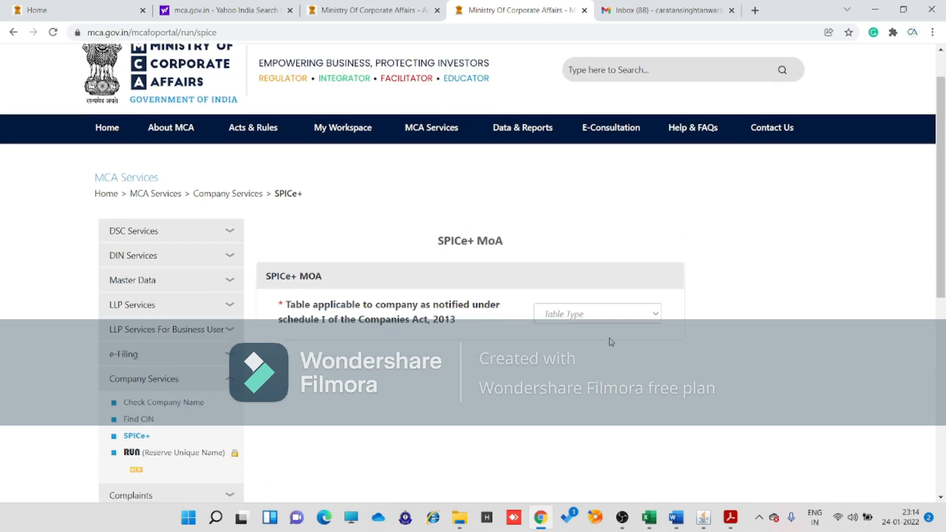
left_click_drag(321, 302, 497, 291)
left_click_drag(305, 306, 444, 306)
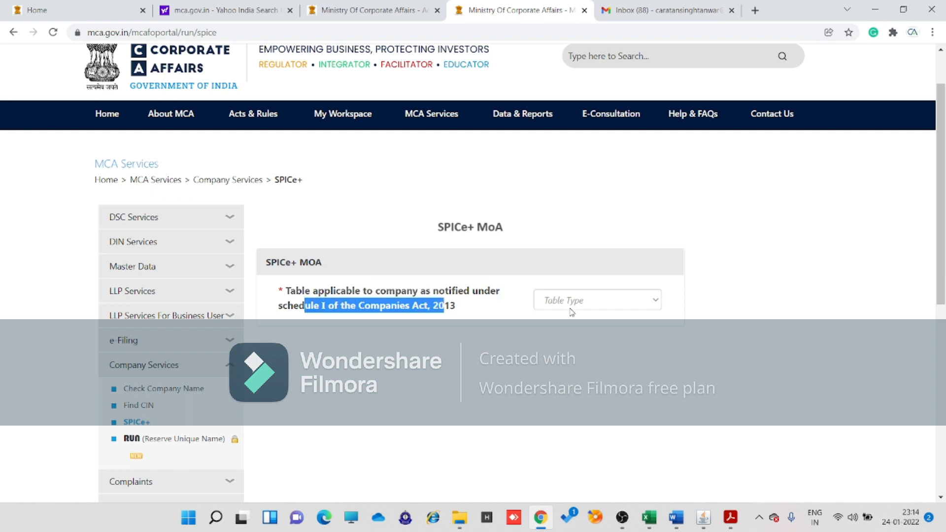
left_click(622, 302)
left_click(619, 329)
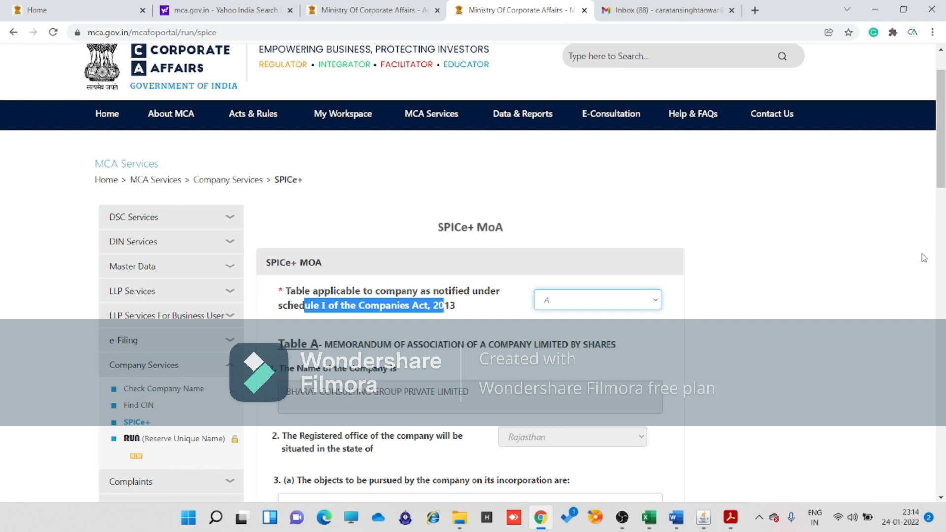
left_click_drag(943, 173, 944, 222)
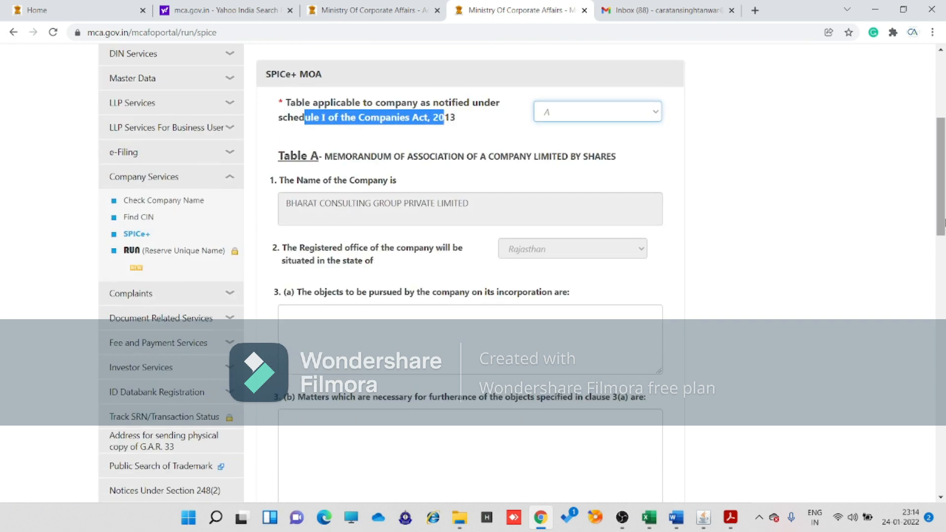
left_click(892, 208)
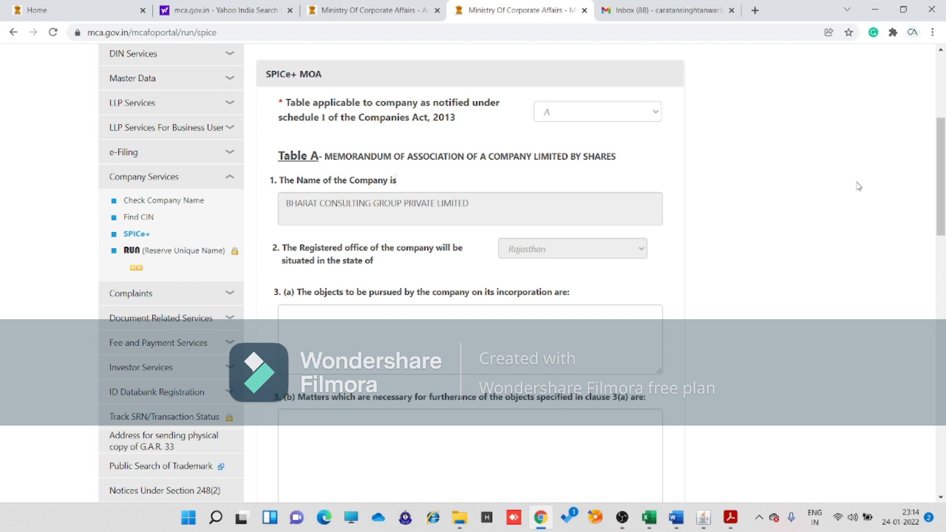
scroll(944, 191, "down", 1)
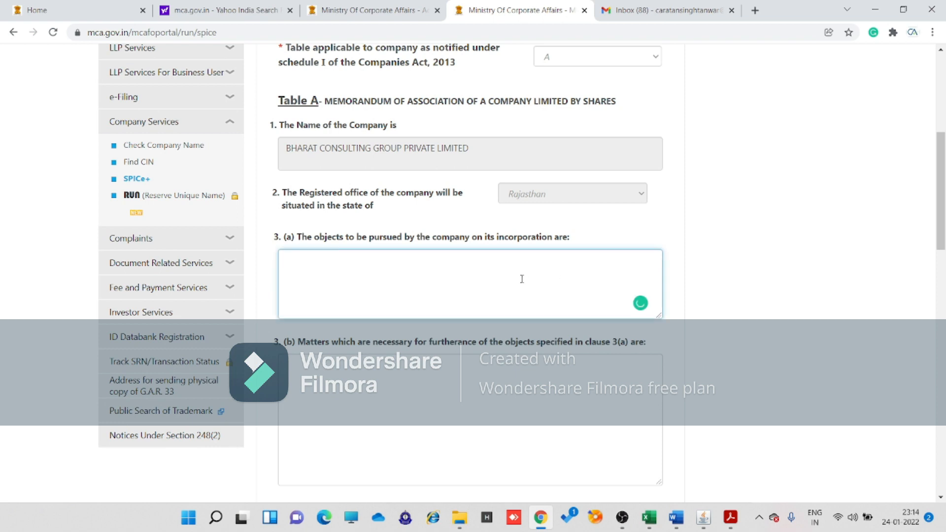
key("alt+Tab")
key("alt+Tab")
key("alt+Tab")
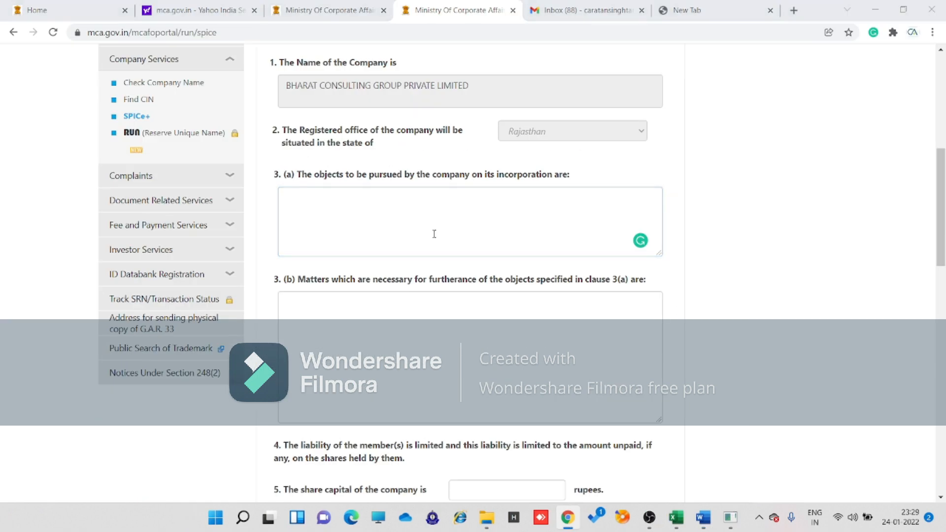
key("alt+Tab")
key("alt+Tab")
scroll(468, 243, "up", 2)
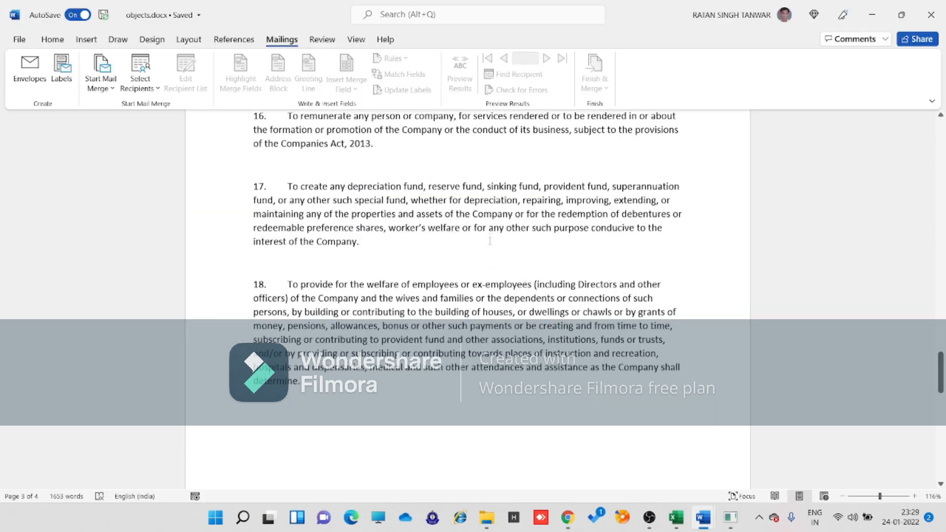
left_click_drag(941, 368, 941, 152)
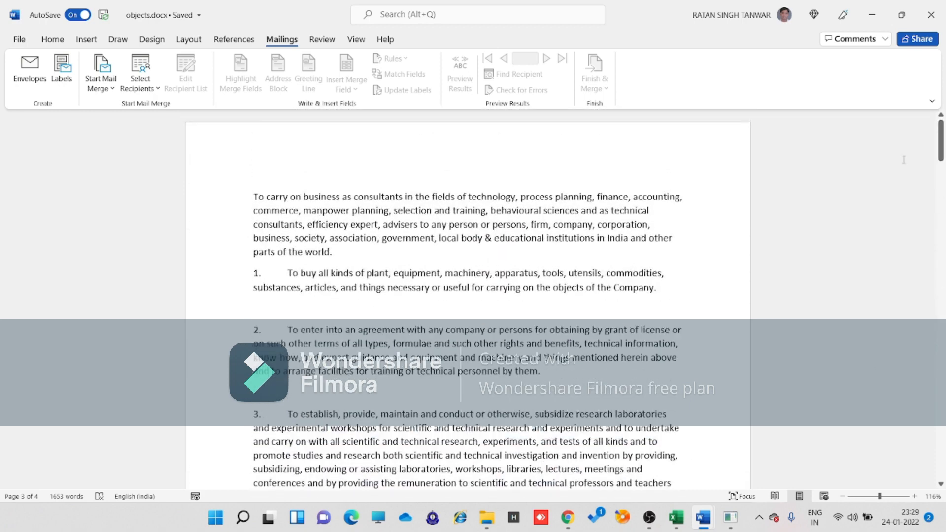
left_click_drag(258, 198, 344, 252)
key("ctrl+c")
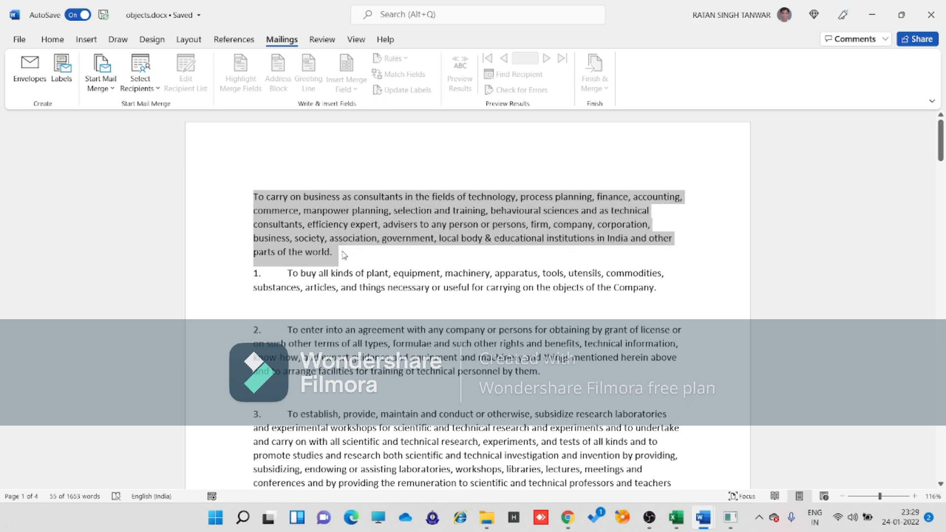
key("ctrl+b")
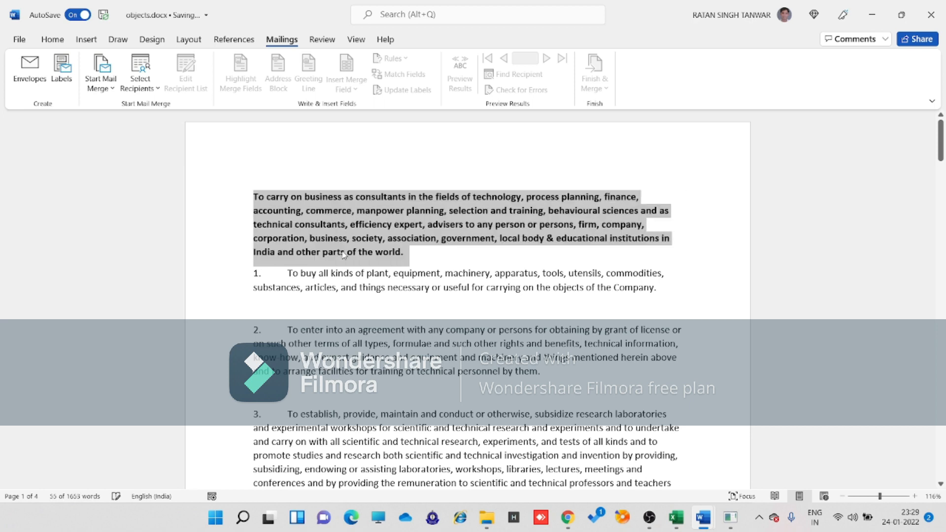
key("alt+Tab")
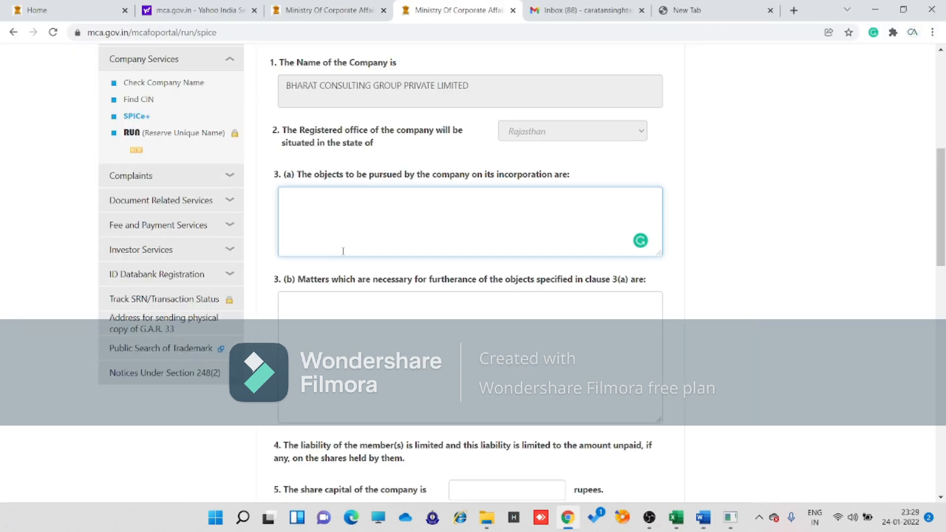
key("ctrl+v")
left_click(345, 315)
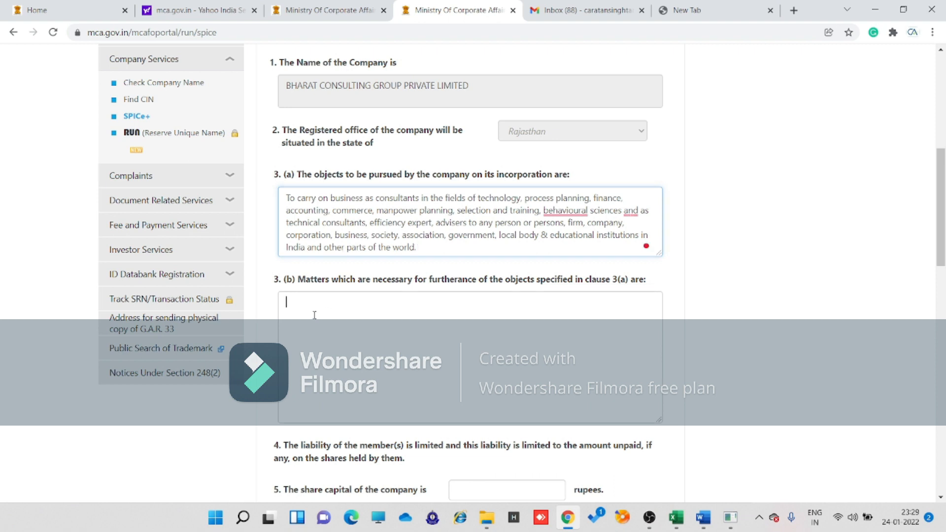
mouse_move(571, 216)
left_click(583, 242)
left_click(417, 310)
key("alt+Tab")
left_click_drag(256, 275, 544, 427)
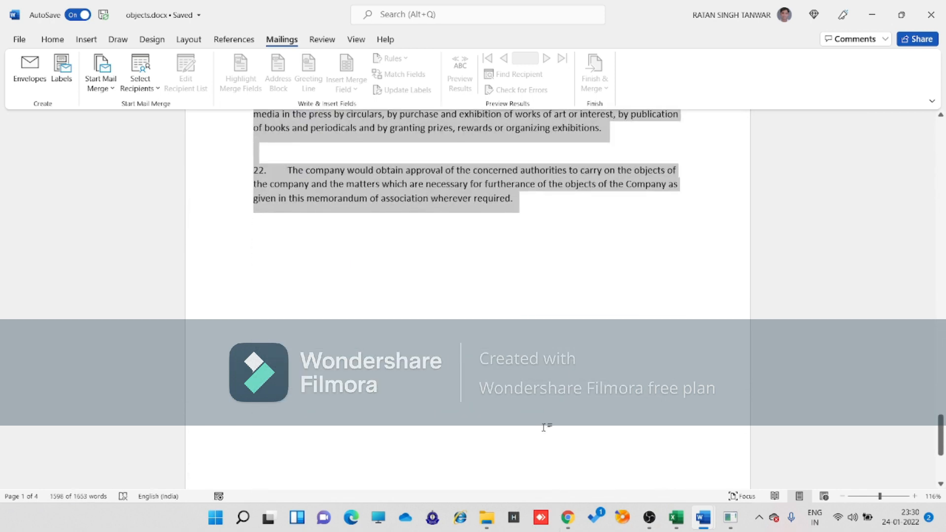
key("alt+Tab")
left_click(363, 340)
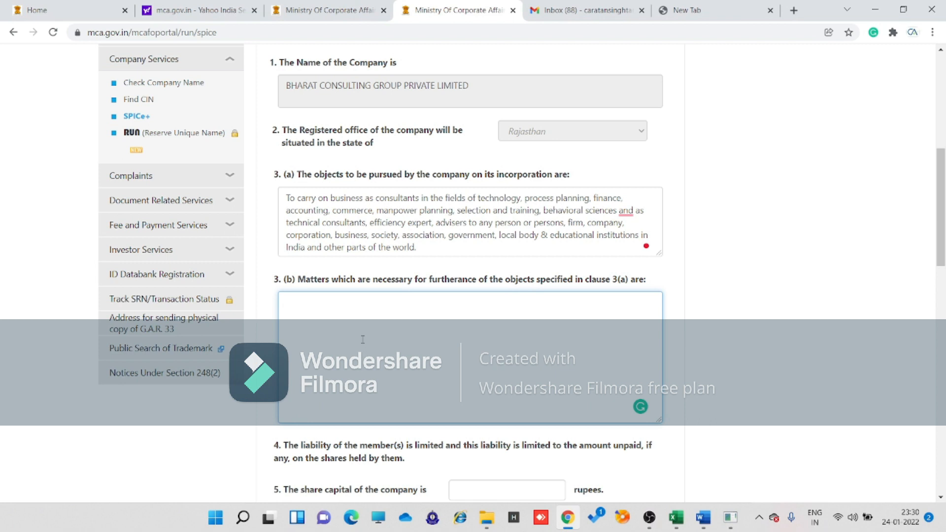
key("ctrl+v")
scroll(545, 249, "down", 5)
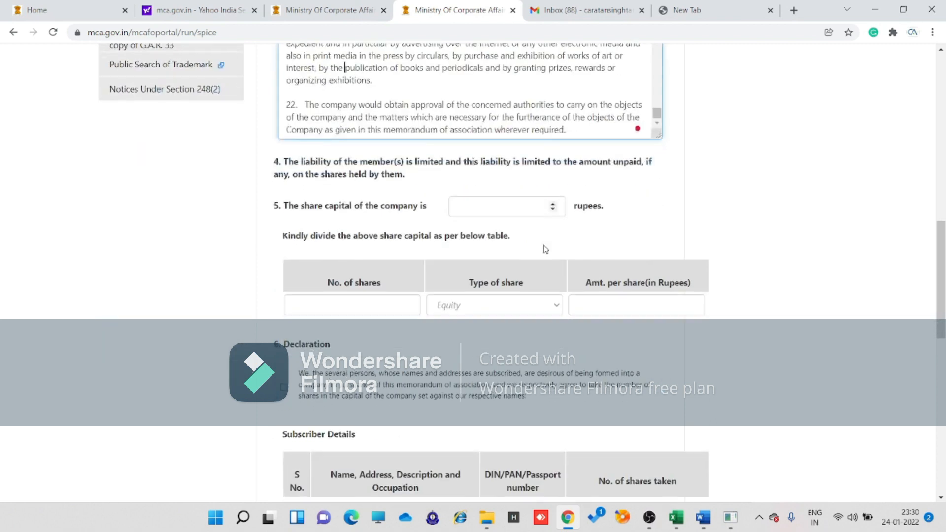
scroll(604, 181, "up", 3)
scroll(604, 180, "up", 4)
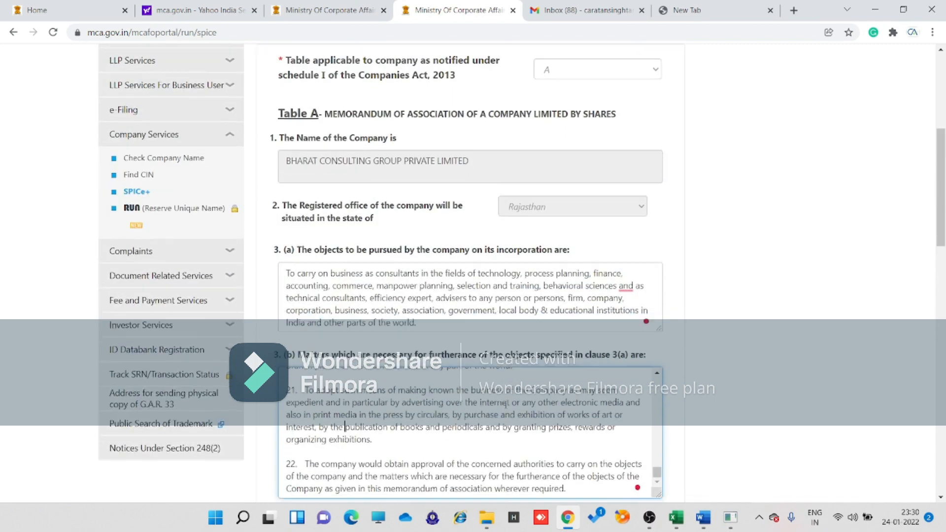
scroll(522, 394, "down", 2)
scroll(660, 352, "up", 4)
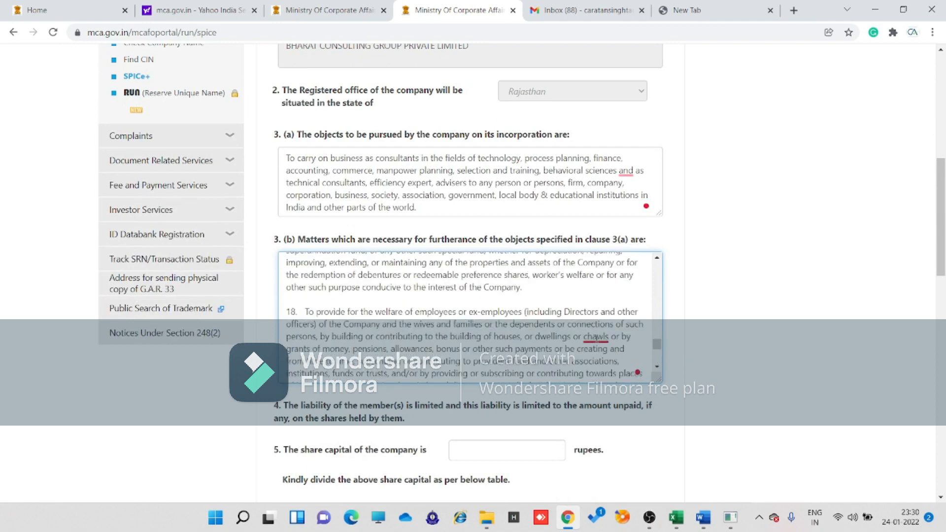
mouse_move(596, 338)
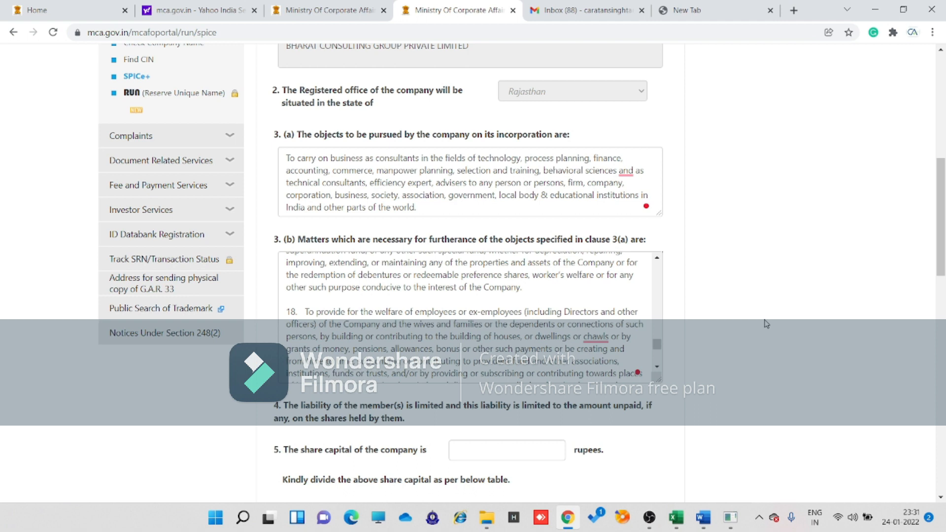
Fill the share capital table: 100000 capital, 10000 shares, Equity type, 10 per share.
scroll(381, 367, "down", 2)
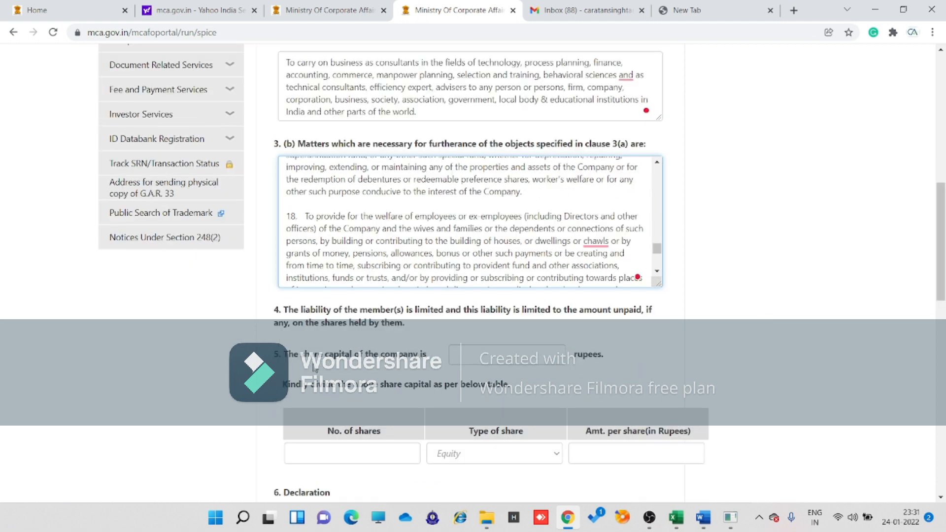
left_click(458, 354)
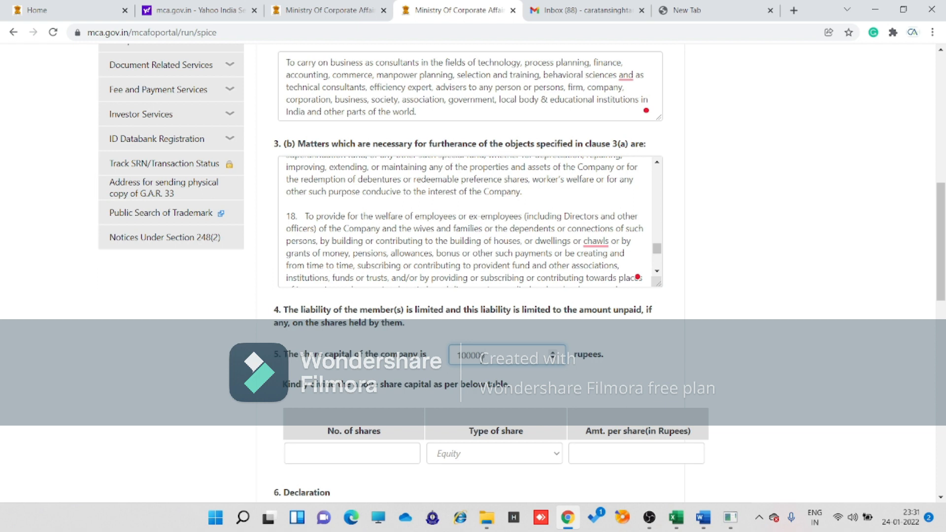
scroll(438, 388, "down", 3)
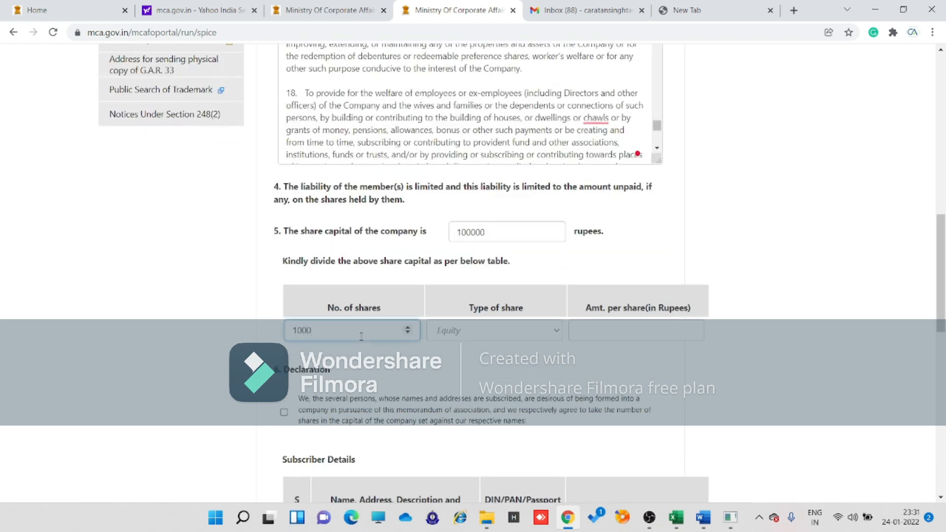
left_click(466, 336)
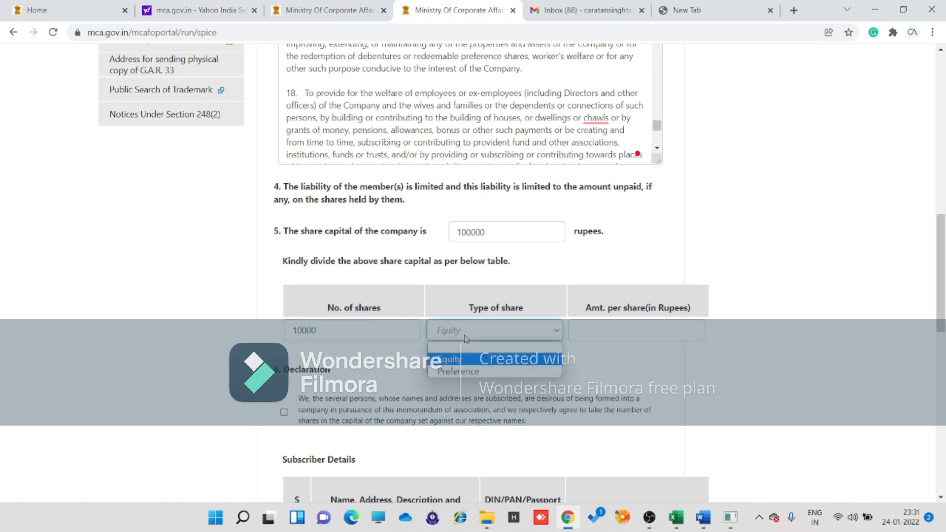
left_click(466, 359)
left_click(592, 331)
type("10")
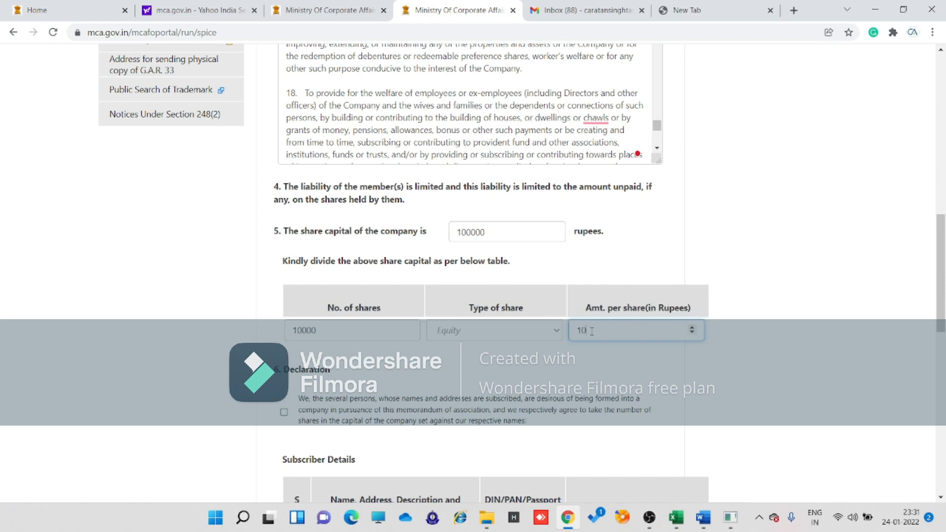
left_click(804, 312)
scroll(818, 313, "down", 1)
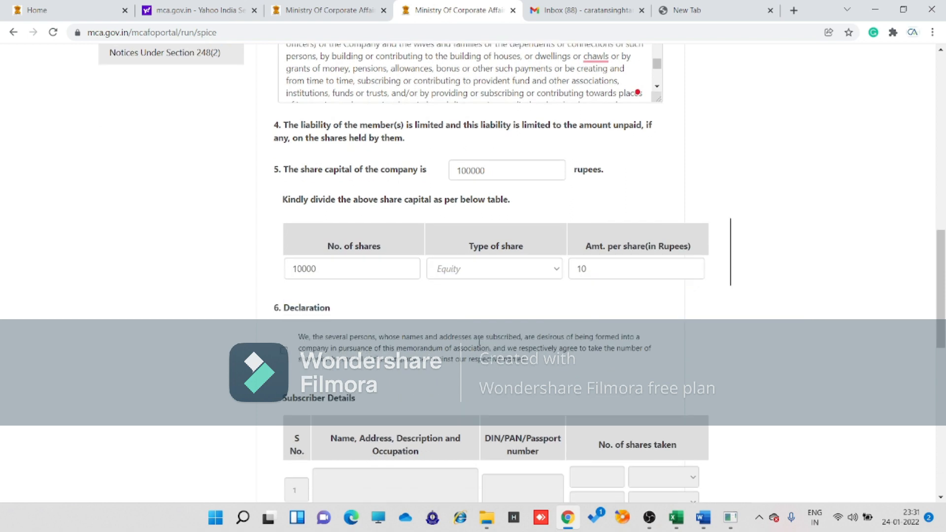
scroll(263, 345, "down", 1)
scroll(298, 271, "down", 2)
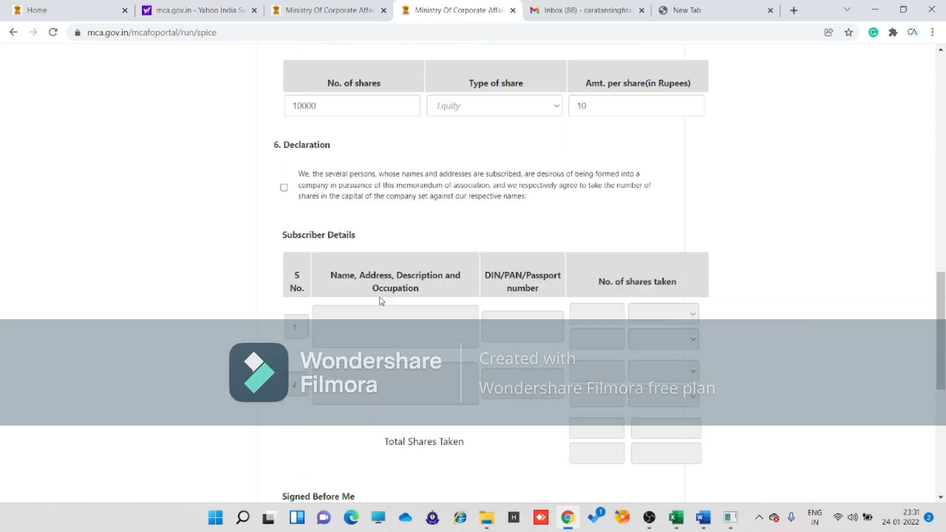
Accept the declaration and enter the first subscriber's name, PAN and 5000 Equity shares.
left_click(283, 165)
left_click(356, 308)
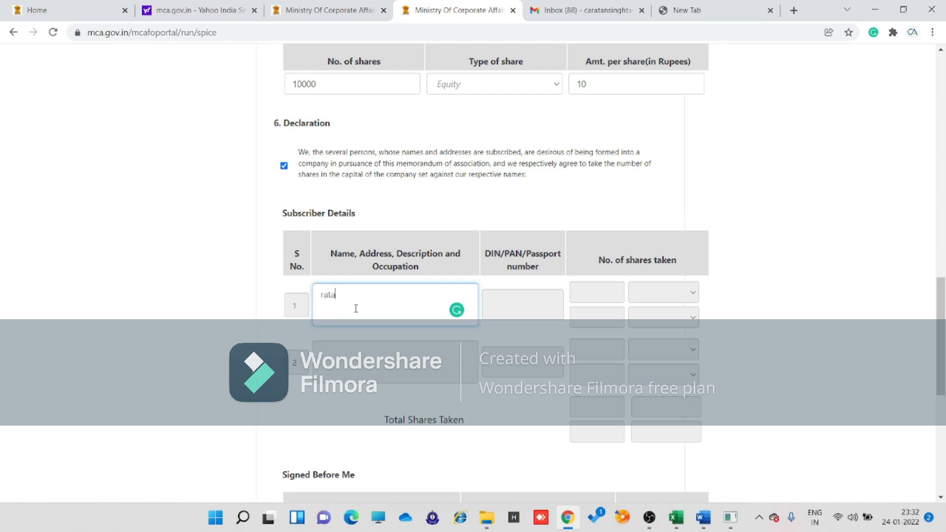
type("RATAN")
key("Tab")
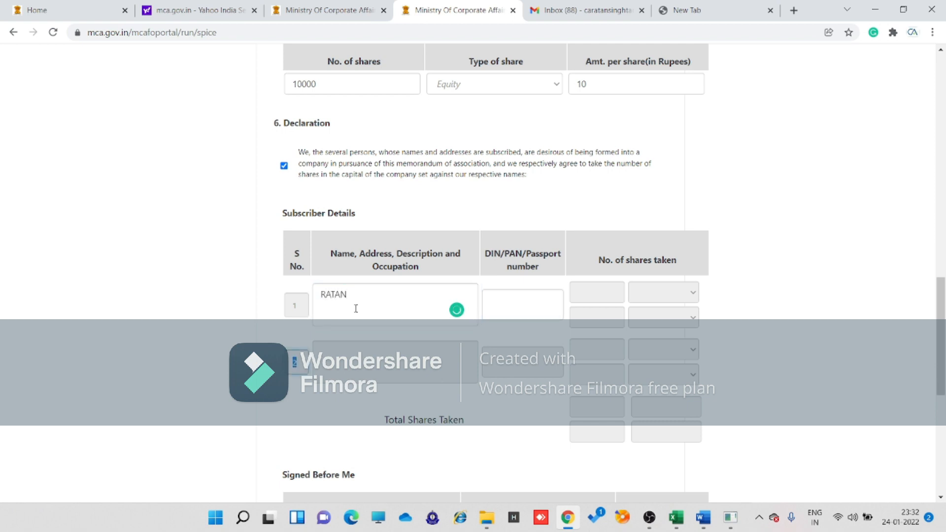
left_click(559, 315)
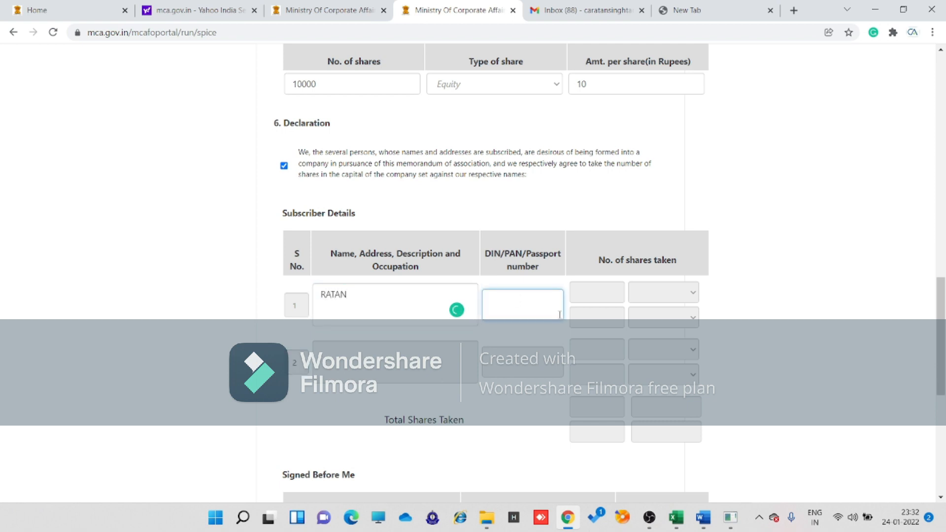
left_click(596, 292)
type("5000")
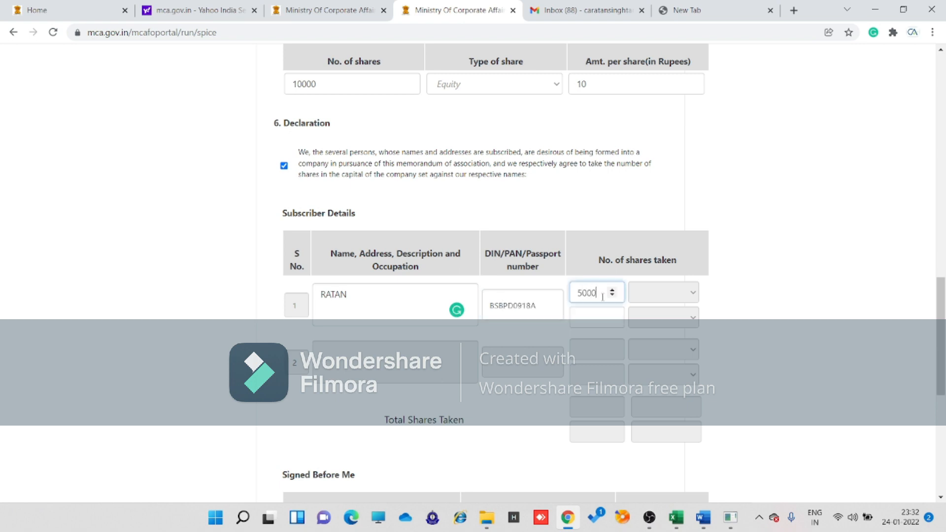
key("Tab")
left_click(662, 292)
left_click(661, 319)
Fill the Signed Before Me witness row with ACA qualification and the witness's name.
key("alt+Tab")
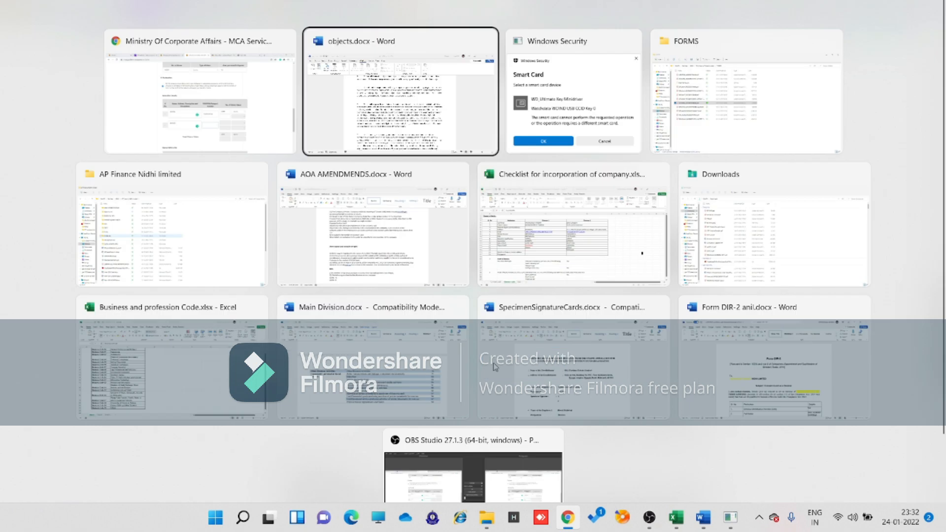
key("alt+Tab")
key("alt+Tab")
key("alt+Tab")
key("alt+Tab")
key("alt+Tab")
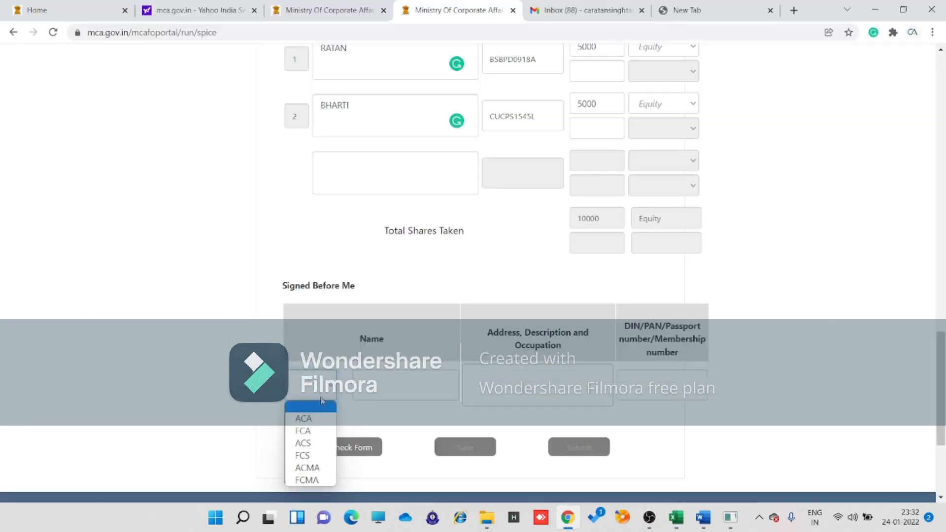
left_click(309, 418)
left_click(403, 395)
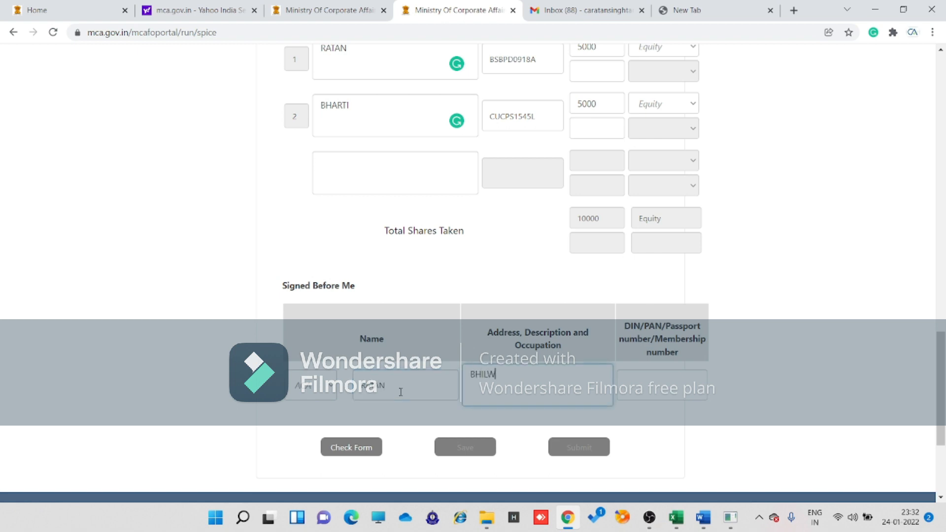
key("Tab")
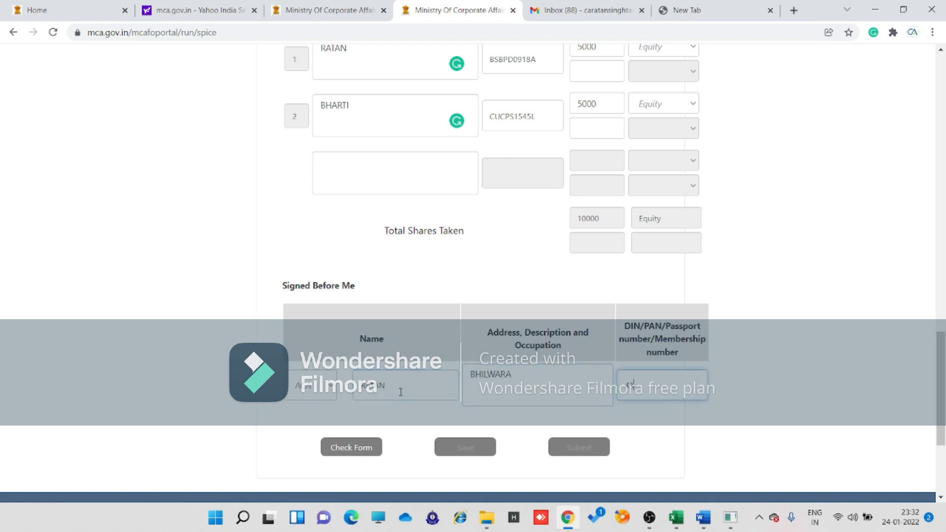
Run Check Form on the MoA and read the validation message.
left_click(363, 451)
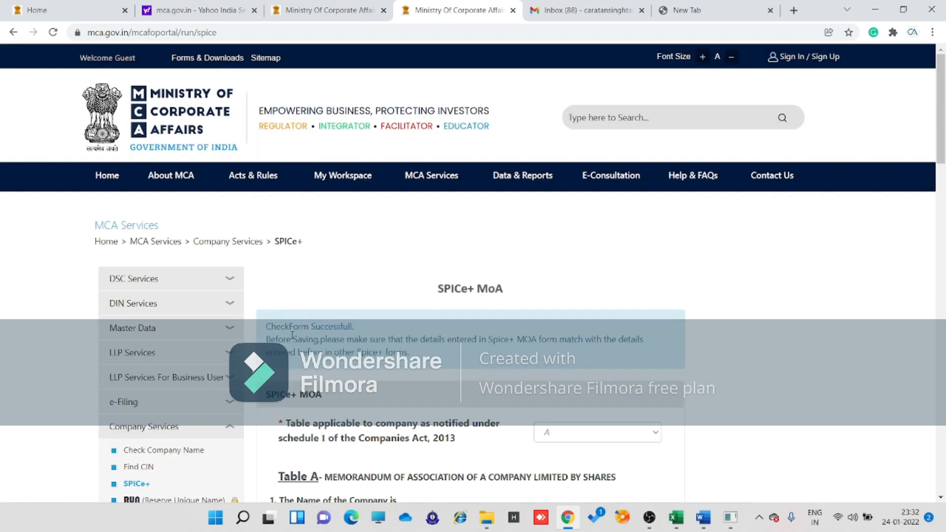
scroll(290, 335, "down", 20)
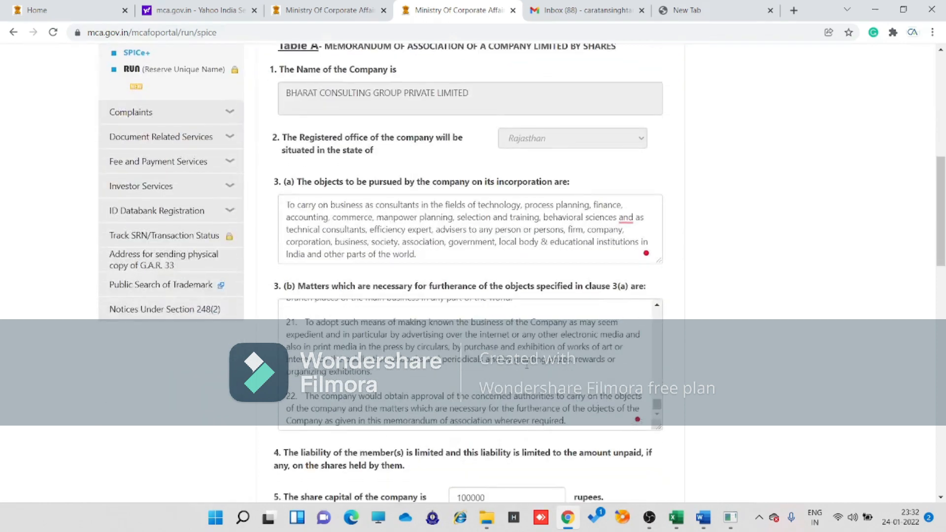
scroll(730, 334, "down", 5)
scroll(825, 342, "up", 20)
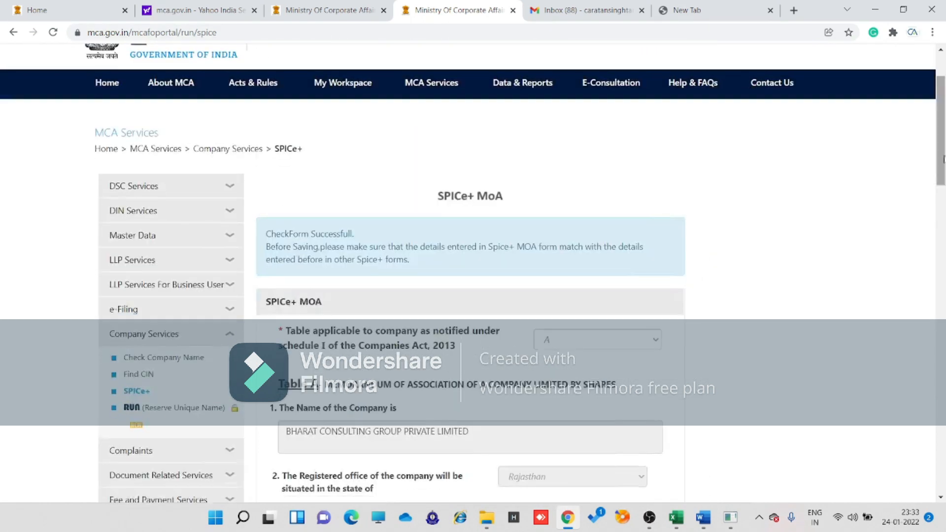
left_click_drag(282, 234, 643, 249)
left_click(406, 257)
left_click(837, 257)
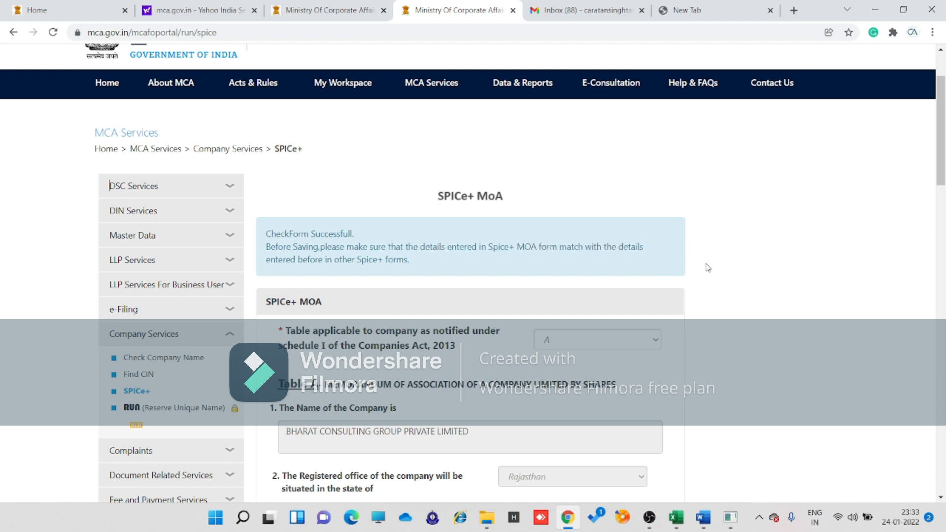
left_click_drag(356, 260, 535, 246)
left_click(516, 246)
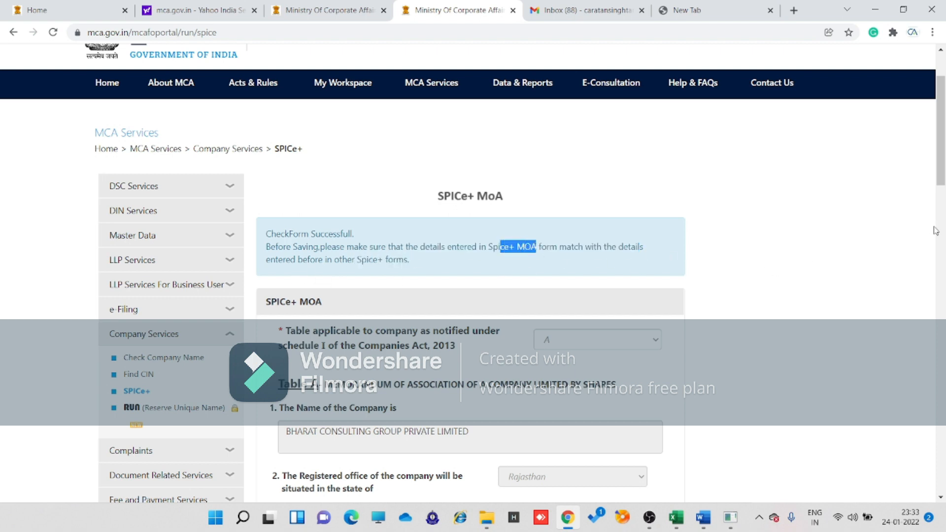
left_click_drag(941, 163, 937, 411)
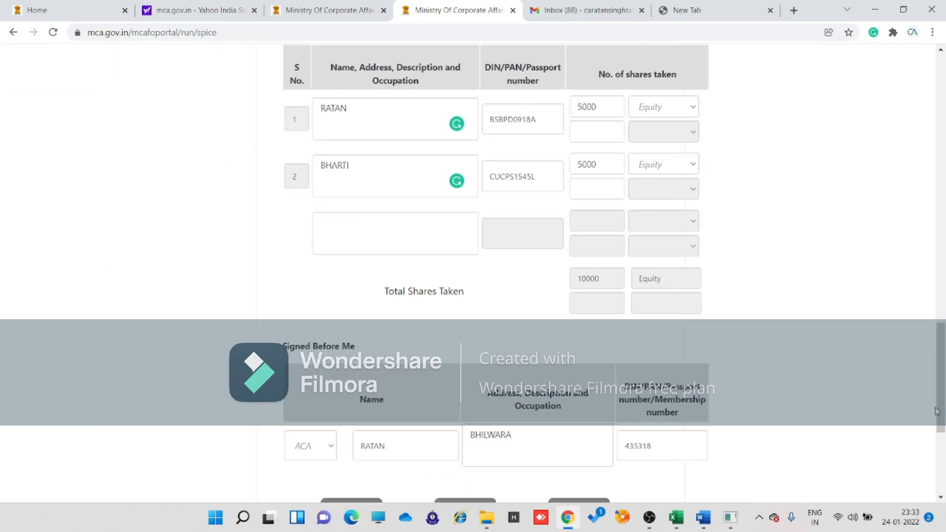
scroll(913, 417, "down", 3)
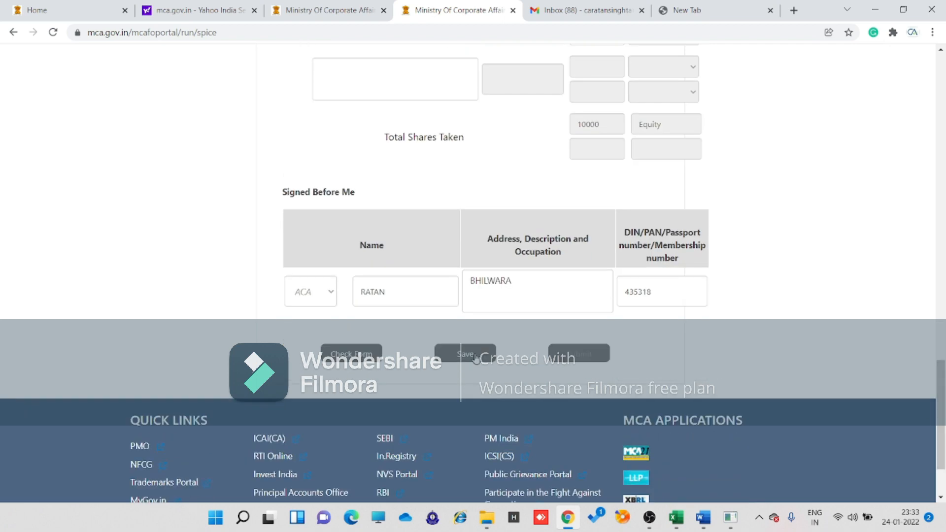
Save the MoA form and submit it.
left_click(475, 358)
scroll(645, 327, "down", 9)
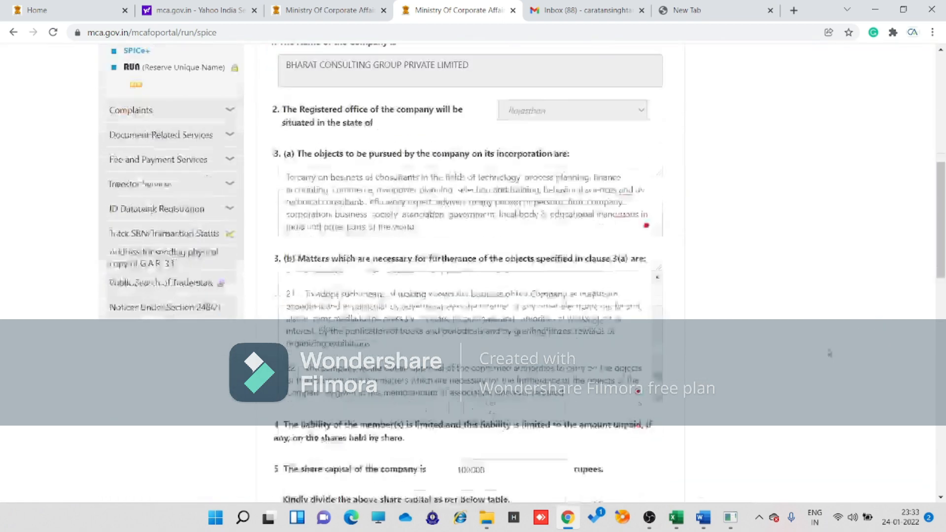
scroll(829, 353, "down", 5)
scroll(830, 353, "up", 1)
scroll(829, 353, "down", 8)
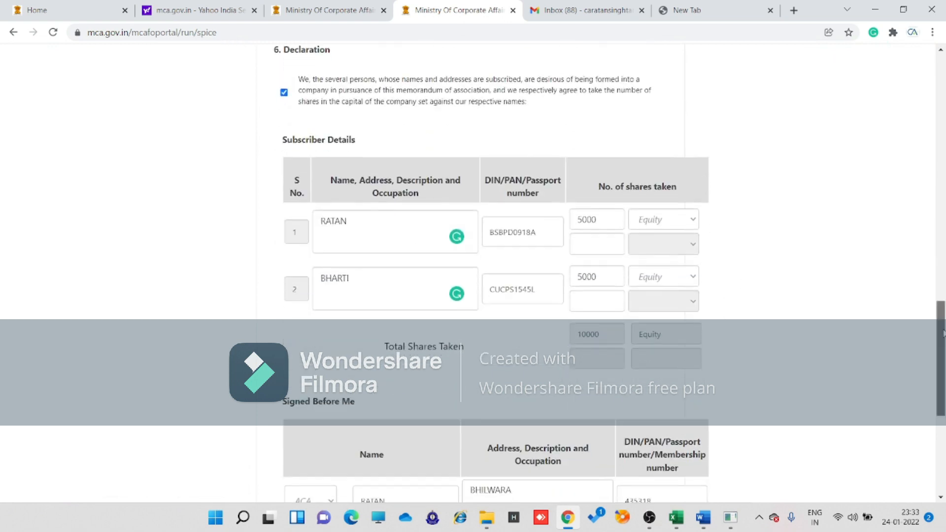
left_click_drag(943, 331, 944, 413)
left_click(582, 258)
mouse_move(943, 168)
left_mouse_down()
mouse_move(943, 465)
mouse_move(942, 166)
left_mouse_up()
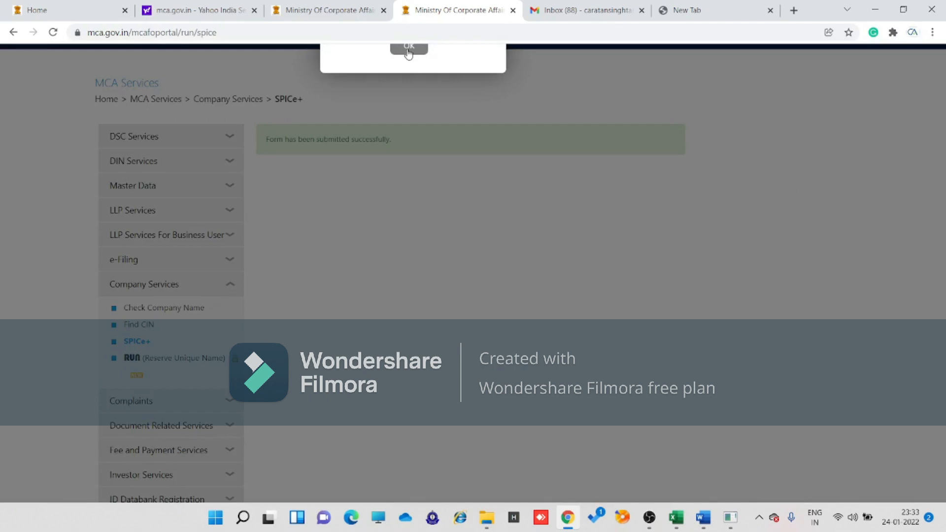
left_click(409, 50)
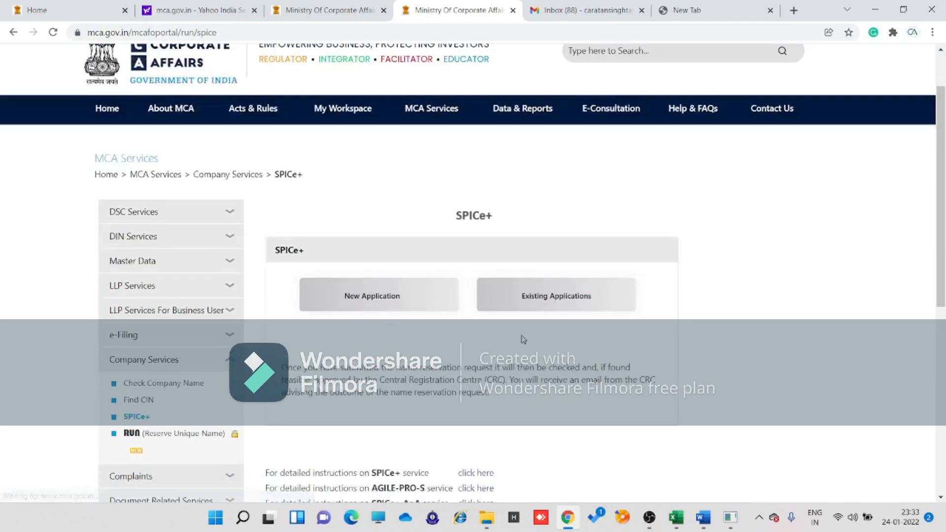
scroll(523, 339, "down", 2)
left_click(538, 180)
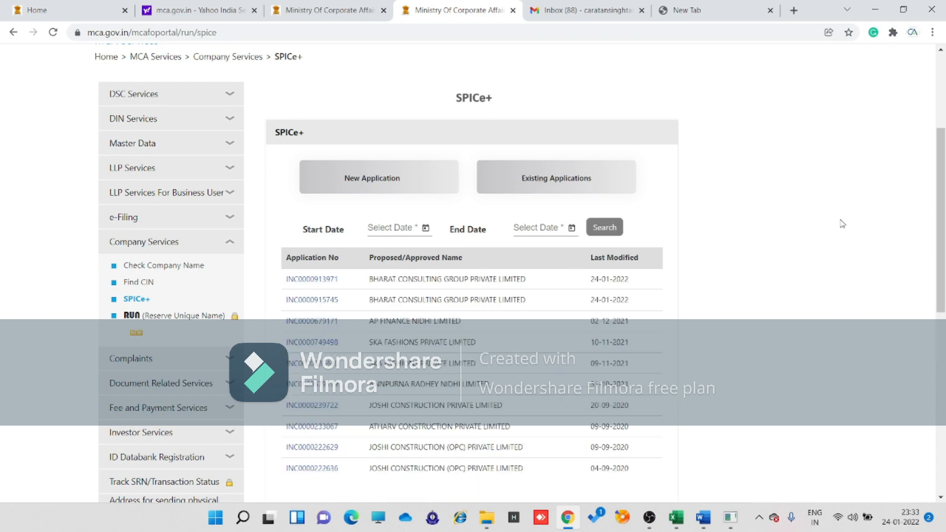
left_click(299, 279)
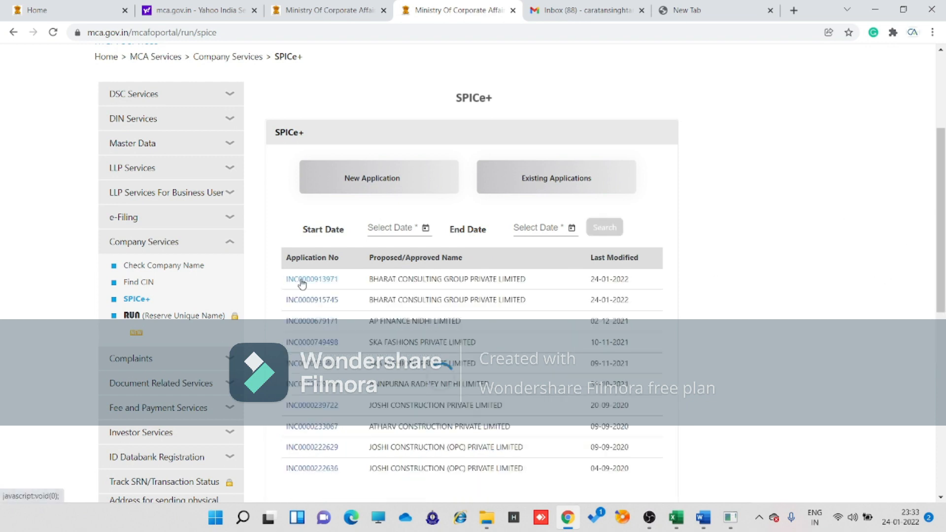
scroll(663, 287, "down", 2)
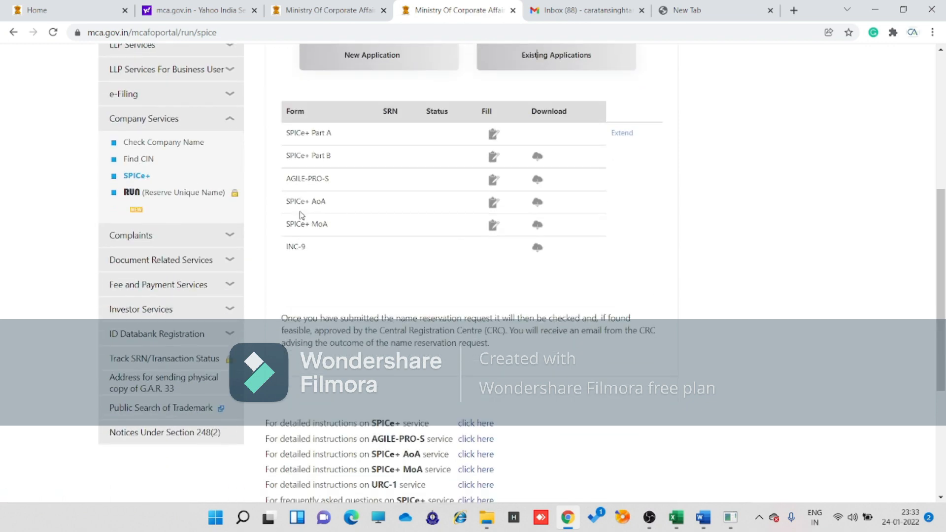
Save each form PDF (INC-9, MoA, AoA, AGILE-PRO-S, Part B) into Downloads.
left_click(537, 248)
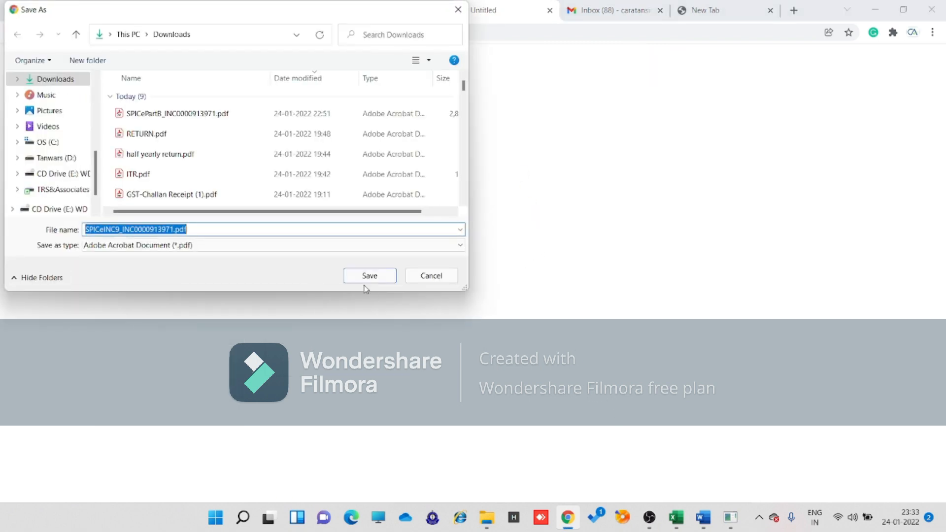
left_click(367, 274)
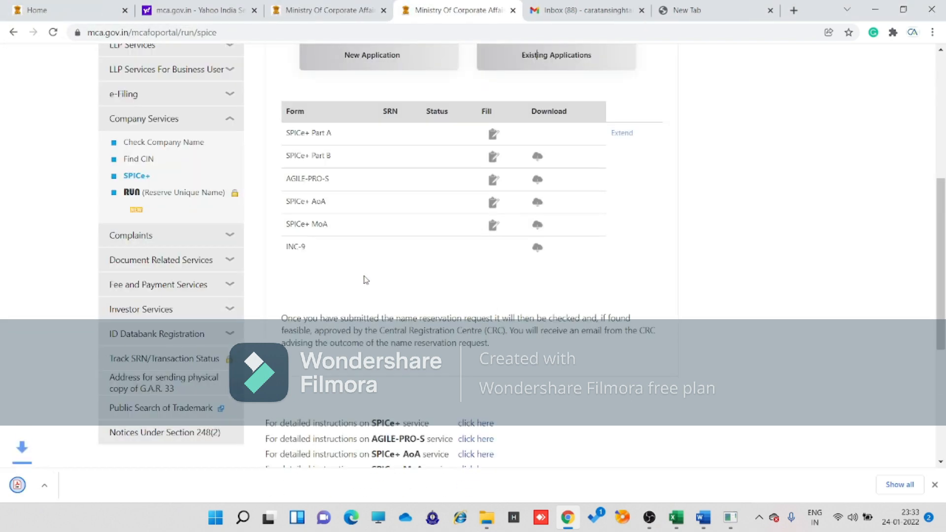
left_click(538, 225)
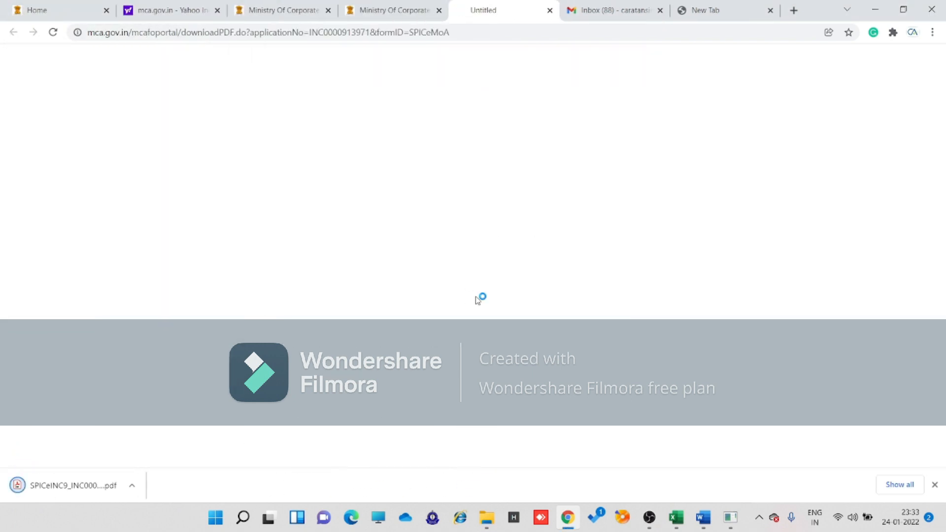
left_click(371, 275)
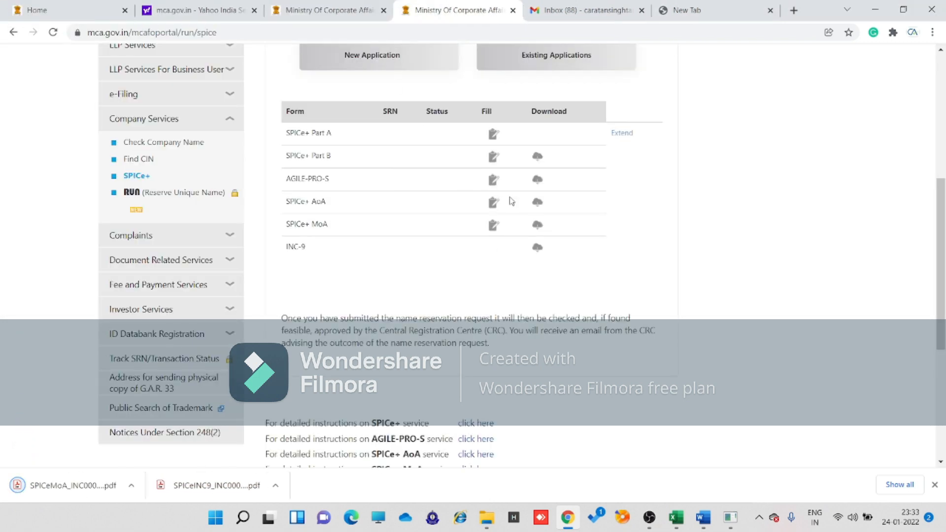
left_click(538, 203)
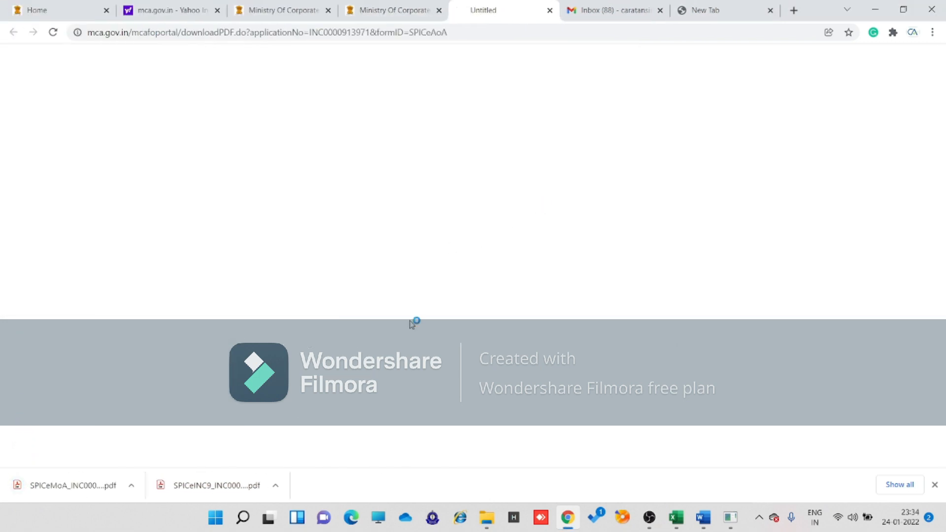
left_click(368, 276)
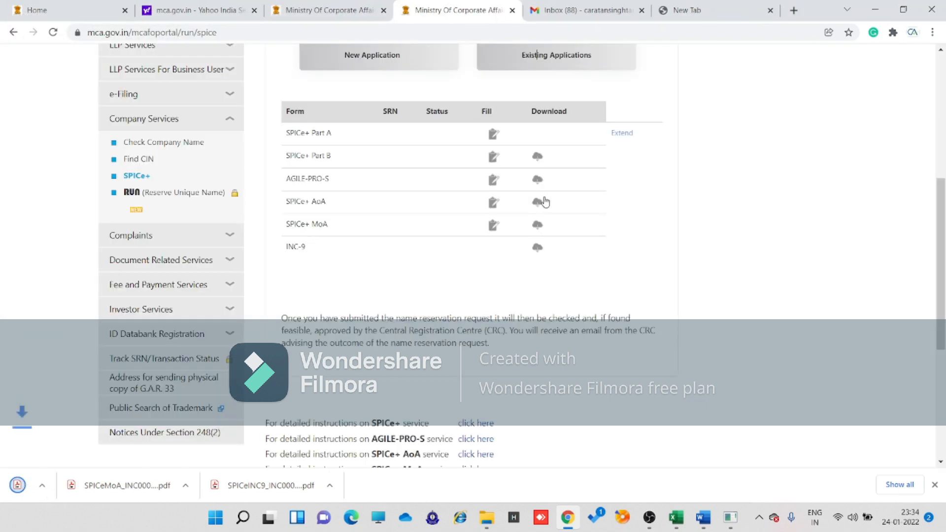
left_click(538, 183)
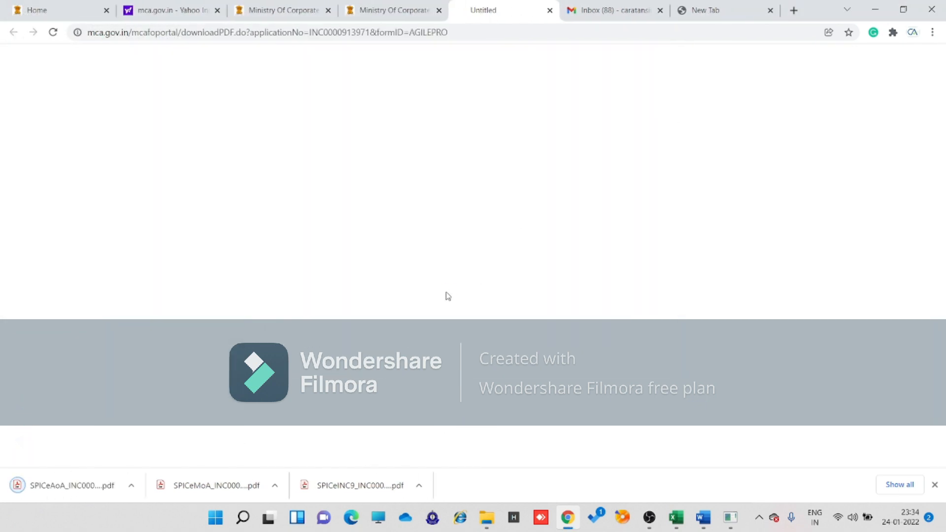
left_click(367, 279)
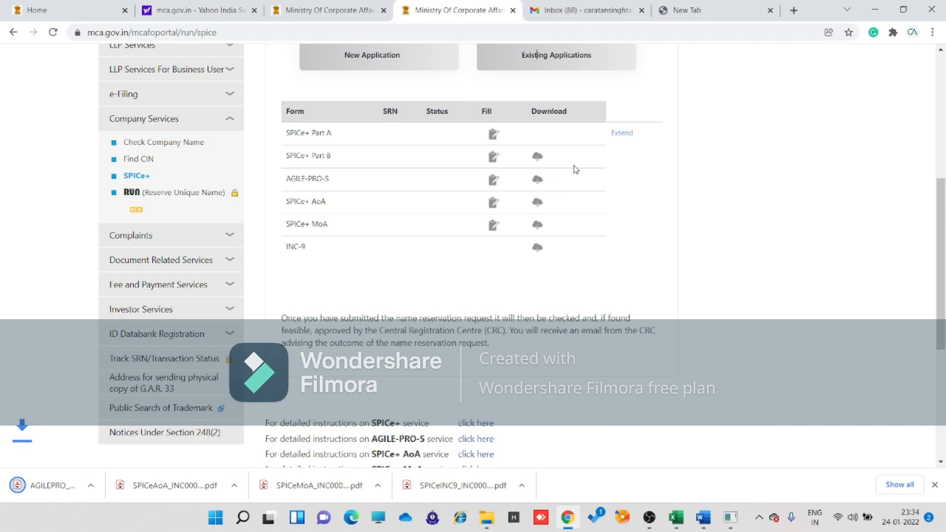
left_click(539, 156)
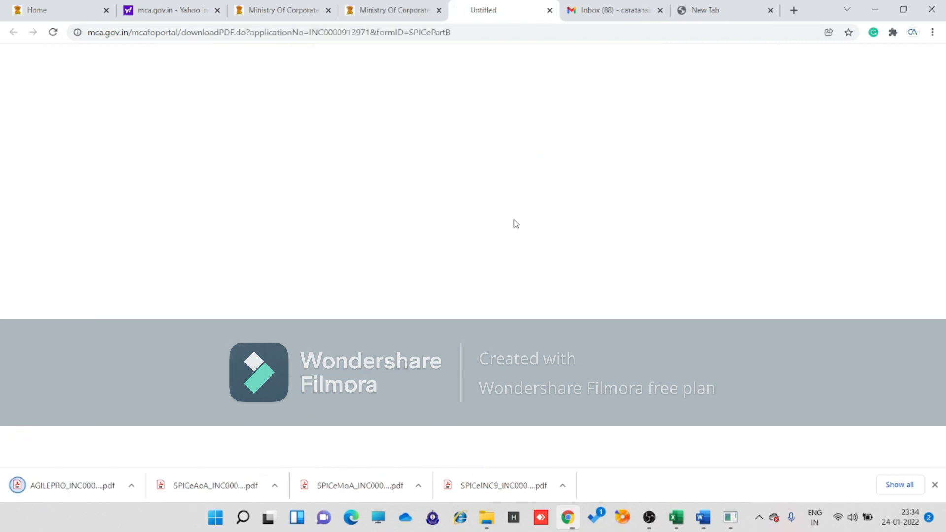
left_click(377, 277)
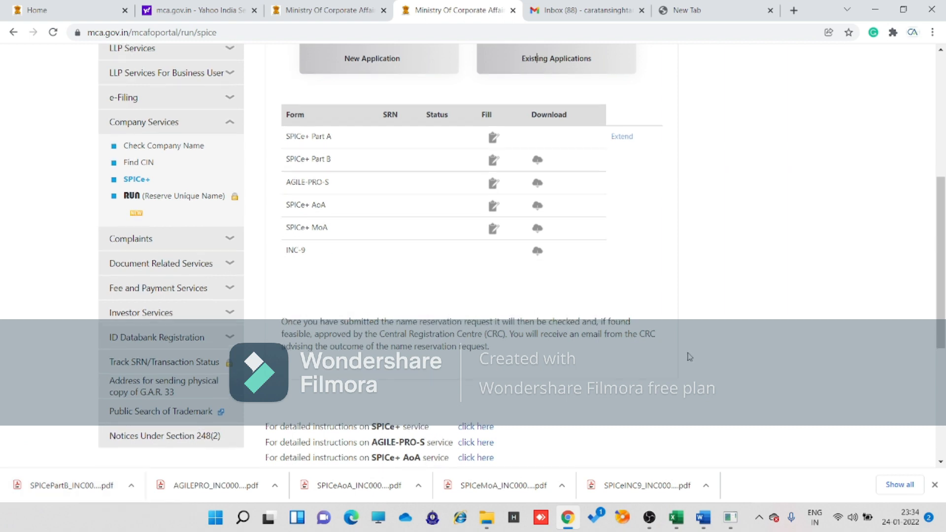
scroll(911, 275, "up", 5)
left_click_drag(942, 241, 941, 283)
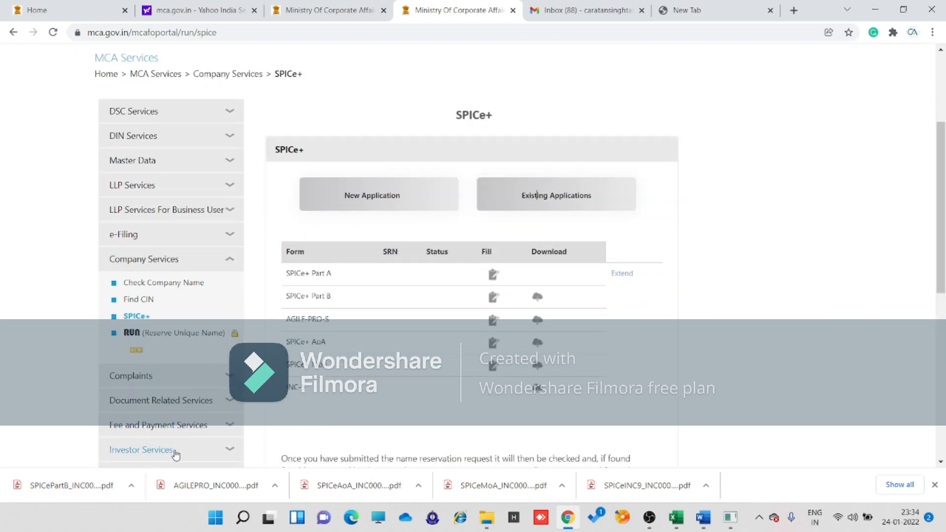
left_click(131, 486)
left_click(151, 442)
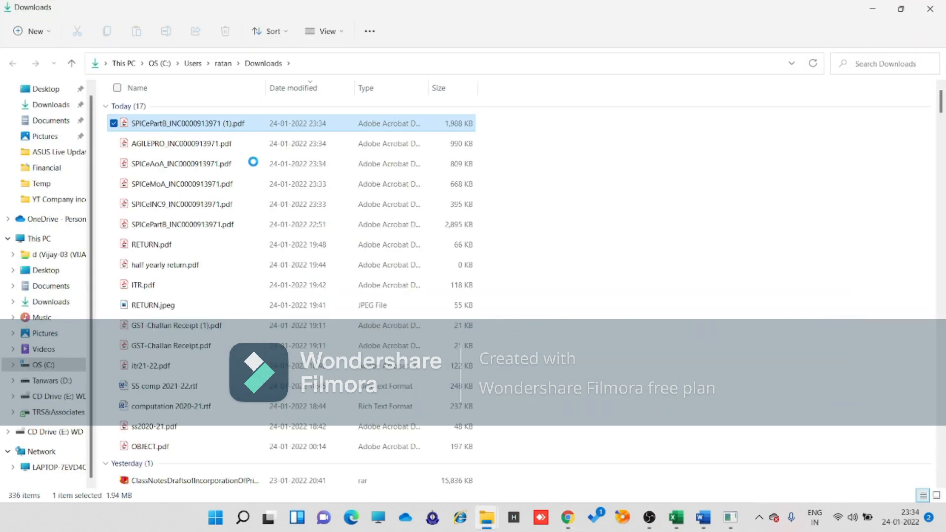
left_click(193, 148)
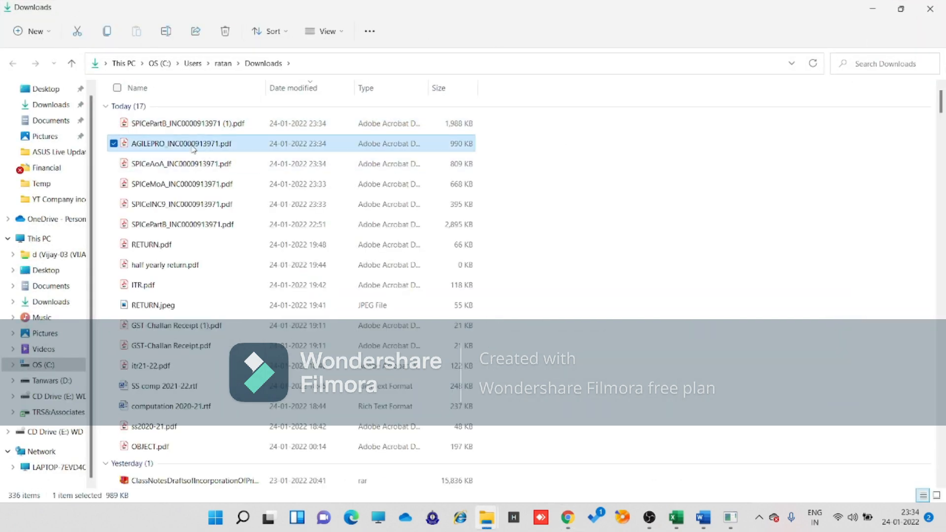
right_click(193, 148)
left_click(255, 189)
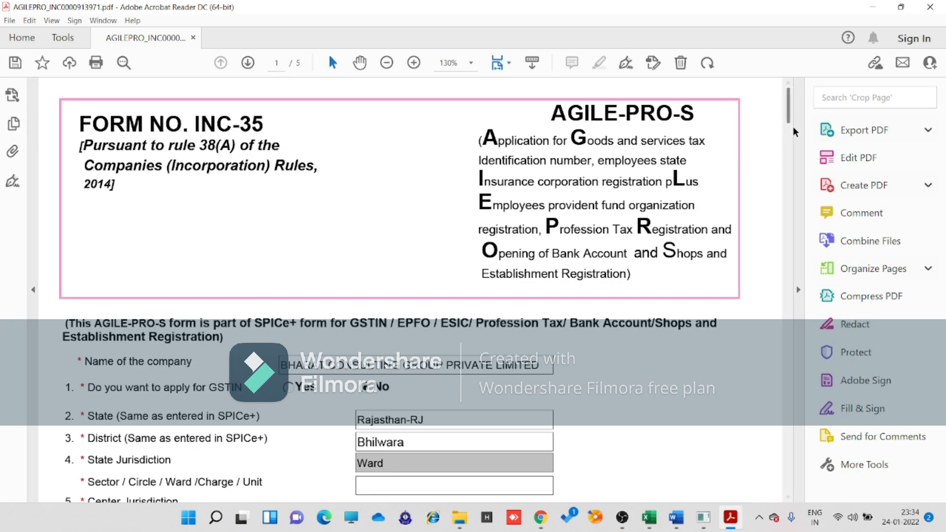
Sign AGILE-PRO-S with the director's digital ID, replace the original file, and close it.
mouse_move(791, 129)
left_mouse_down()
mouse_move(801, 374)
mouse_move(800, 400)
mouse_move(787, 394)
mouse_move(788, 335)
mouse_move(786, 417)
left_mouse_up()
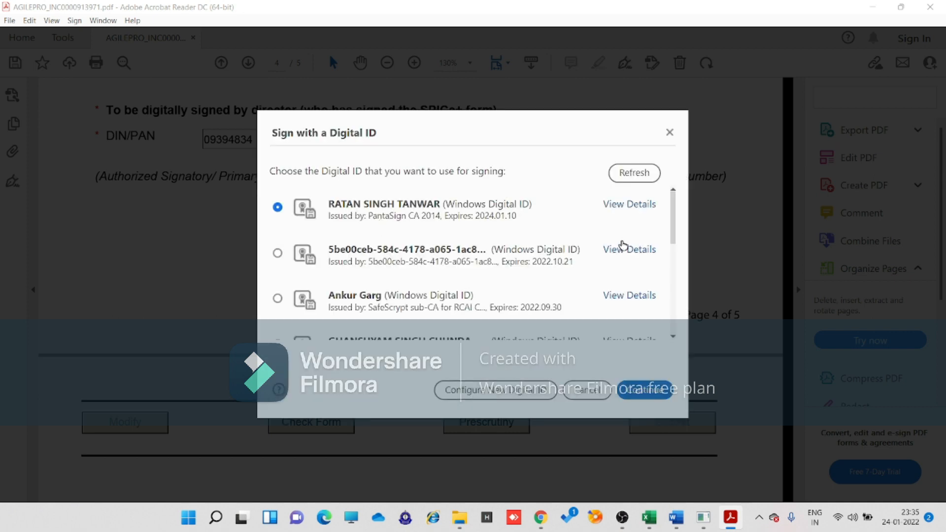
left_click(478, 228)
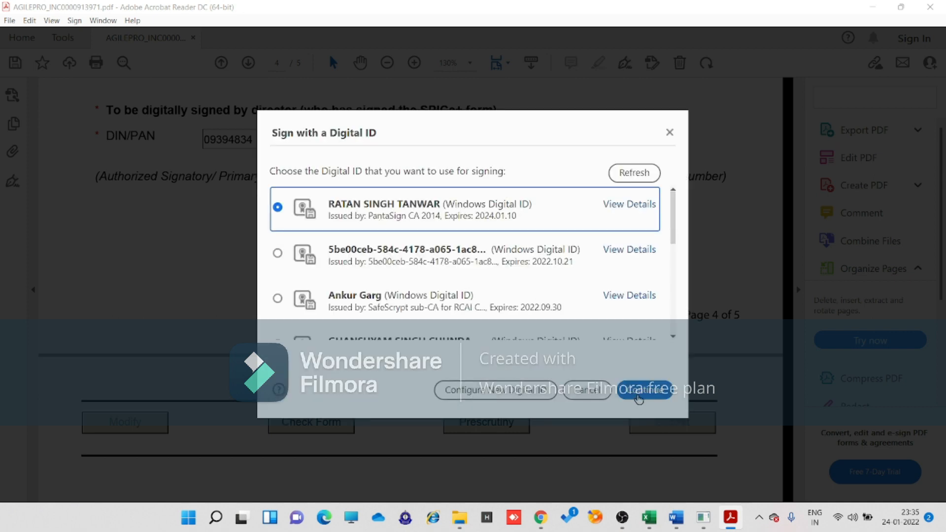
left_click(640, 392)
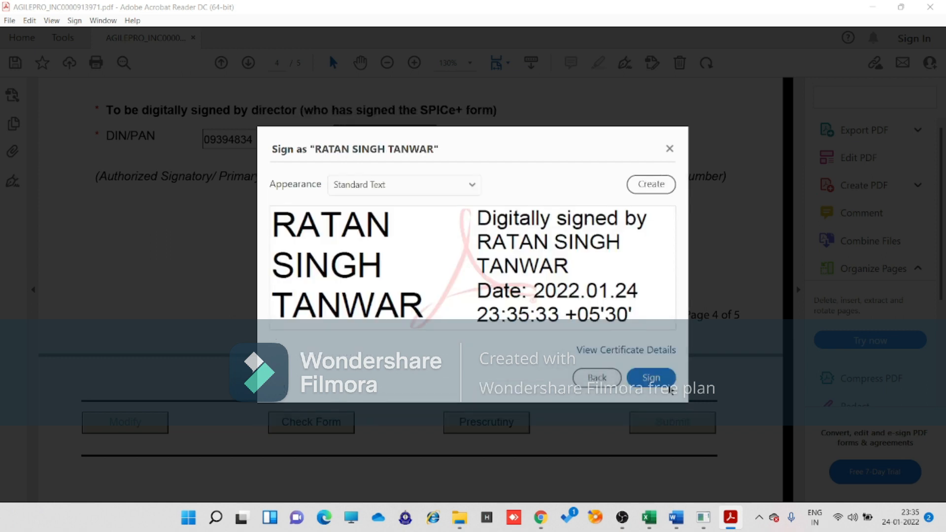
left_click(652, 380)
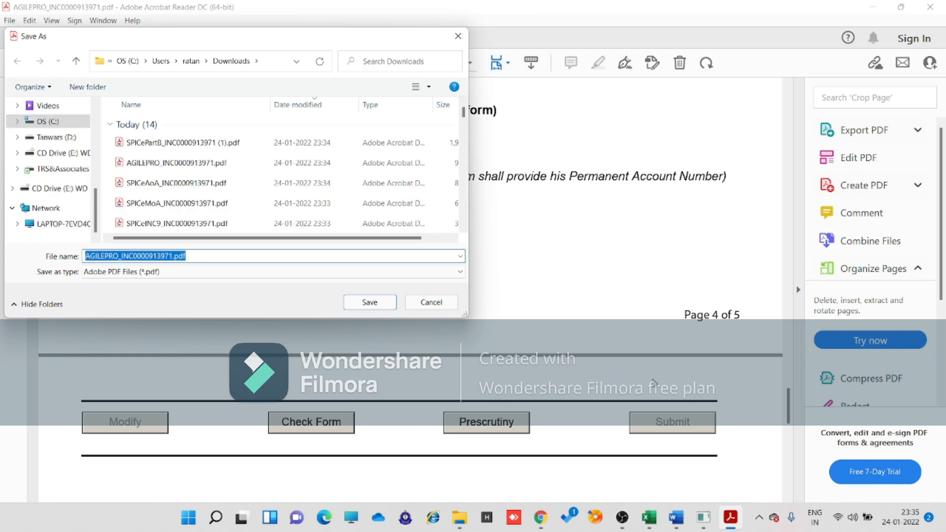
left_click(383, 306)
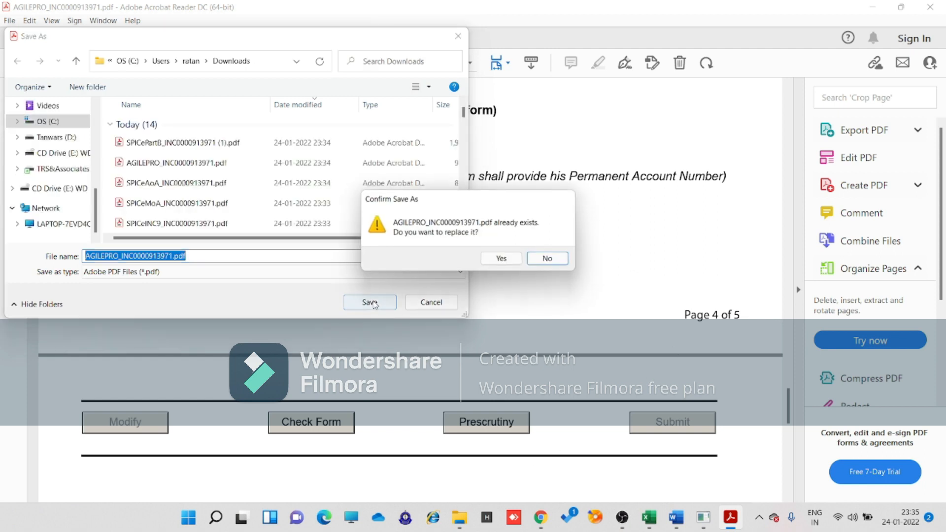
left_click(502, 259)
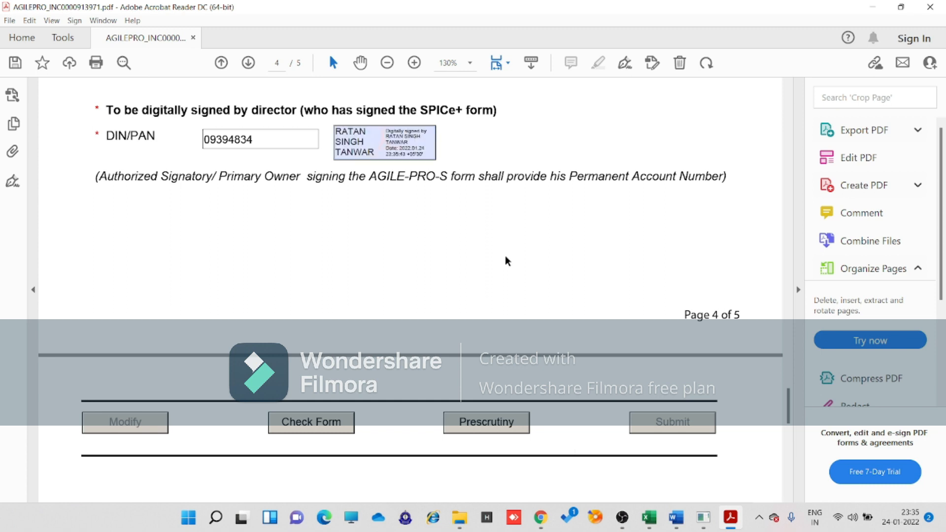
scroll(393, 229, "up", 1)
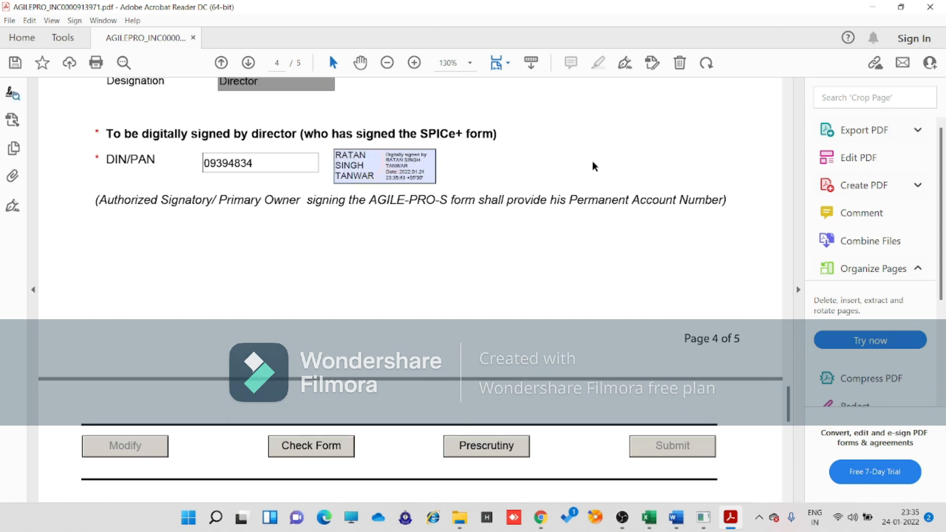
left_click(937, 5)
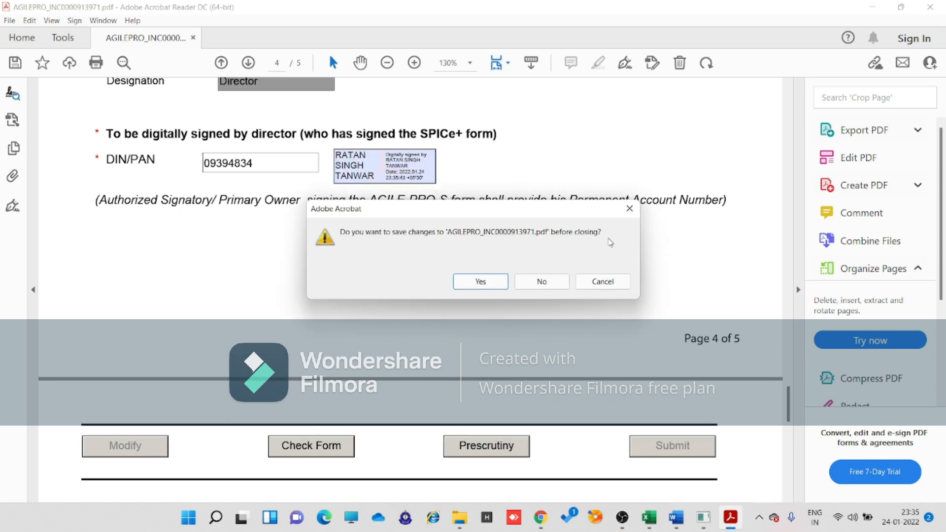
left_click(472, 277)
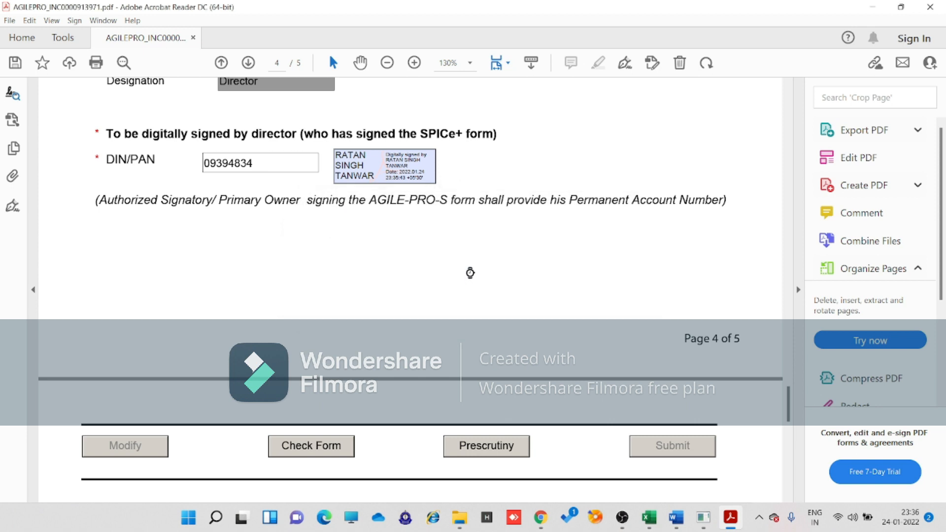
key("alt+F4")
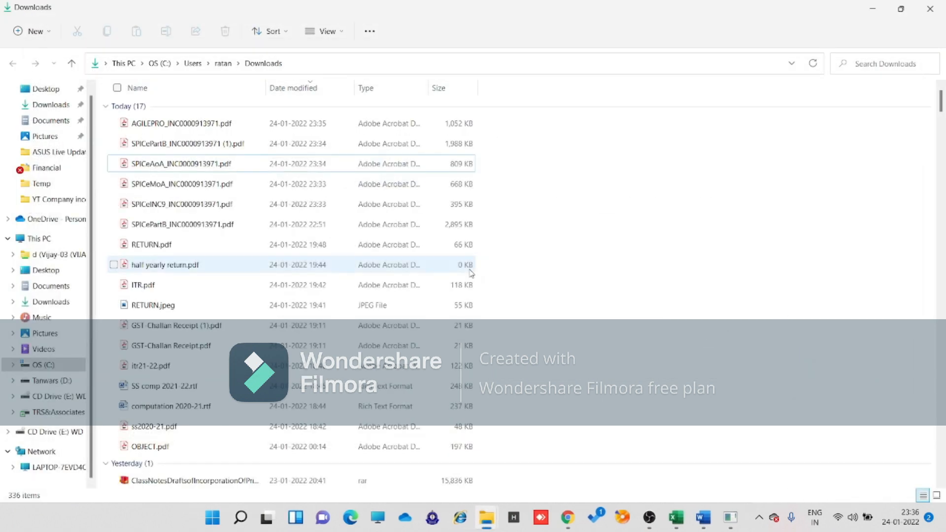
left_click(170, 186)
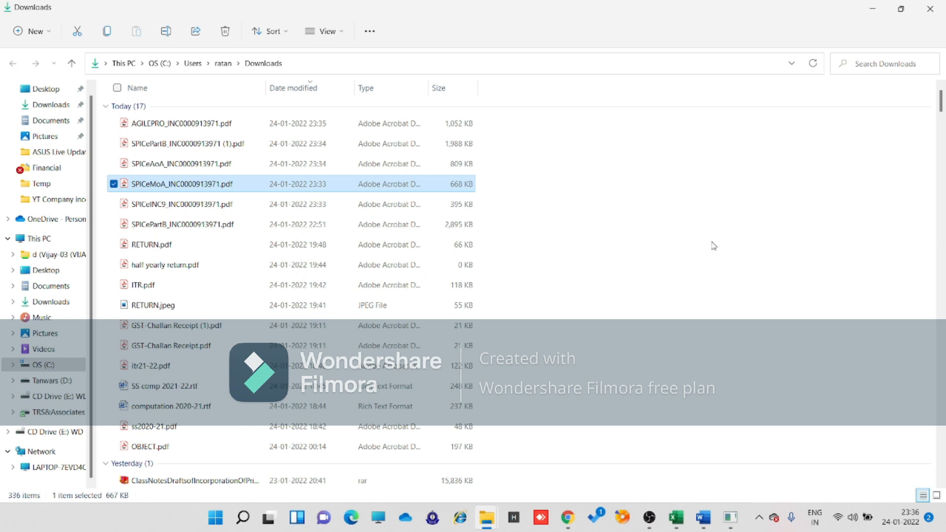
key("Return")
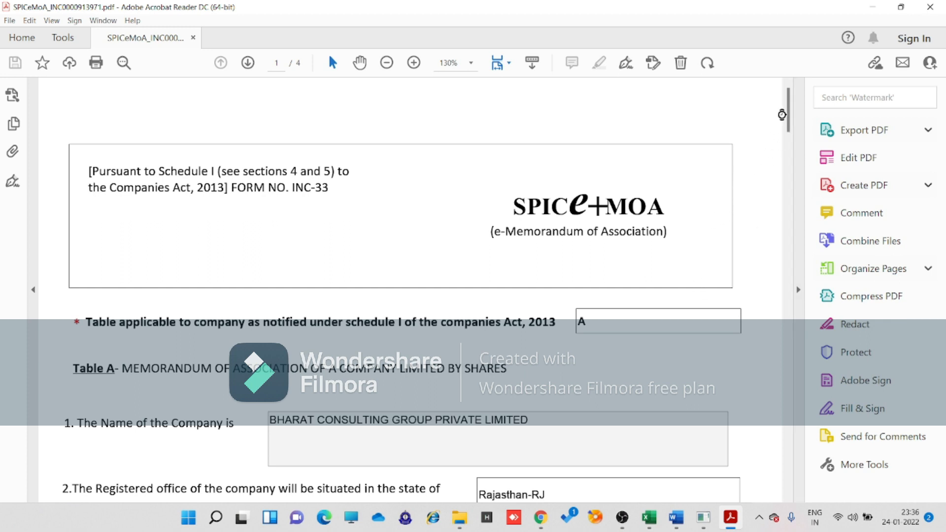
Scroll through the MoA subscriber and witness signature tables, then close without saving.
left_click_drag(789, 116, 771, 407)
scroll(772, 407, "down", 3)
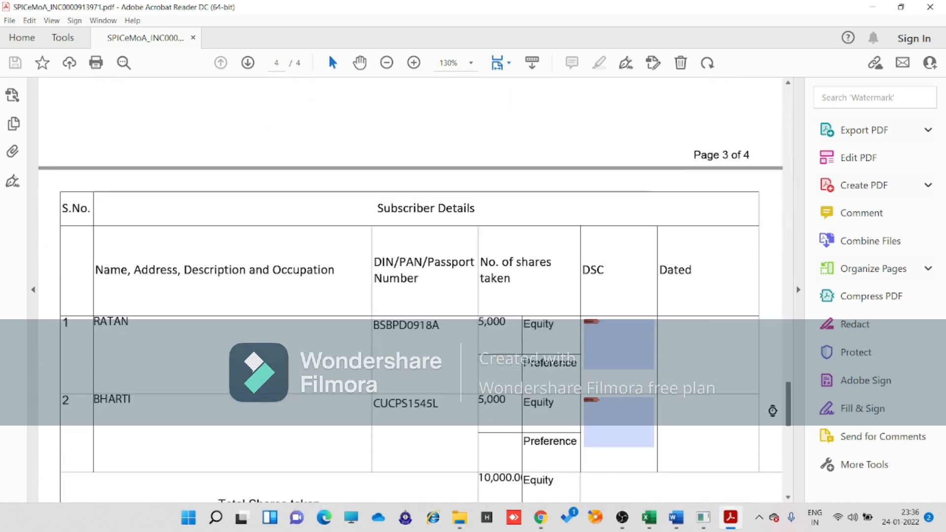
left_click_drag(791, 395, 787, 440)
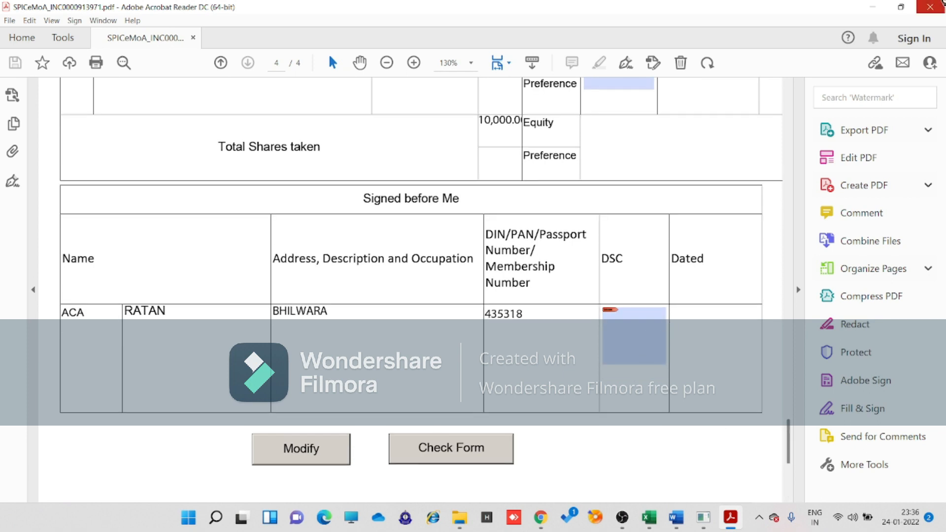
left_click(931, 7)
left_click(542, 281)
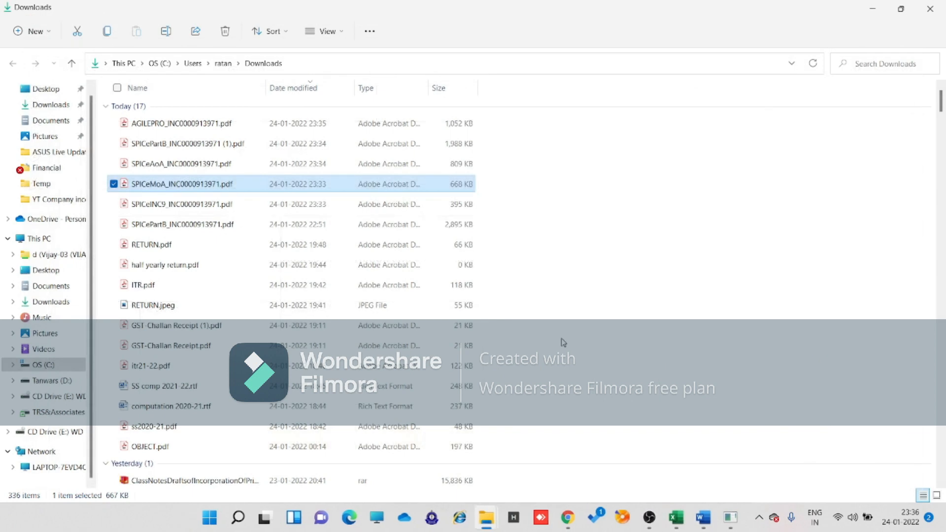
left_click(568, 518)
Open the Upload e-Forms page and choose Normal Forms with Linked Forms ticked.
scroll(551, 238, "up", 3)
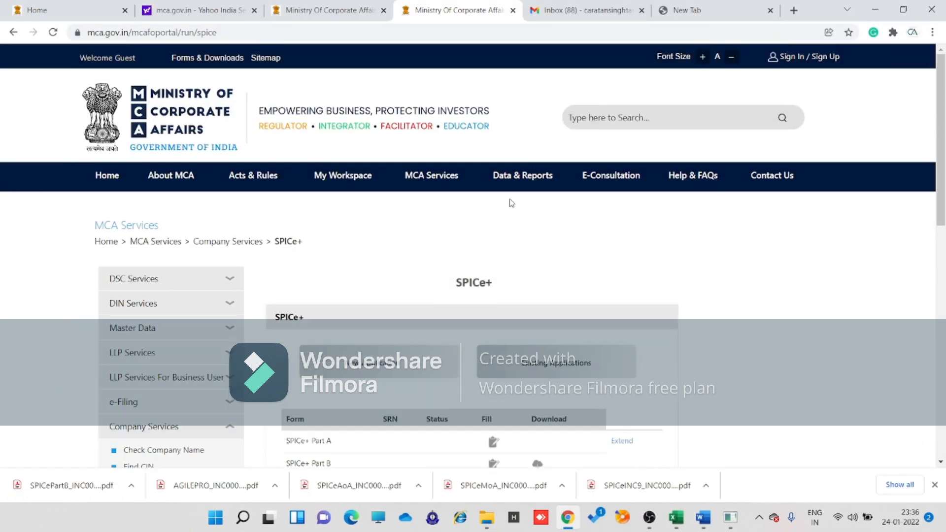
mouse_move(444, 182)
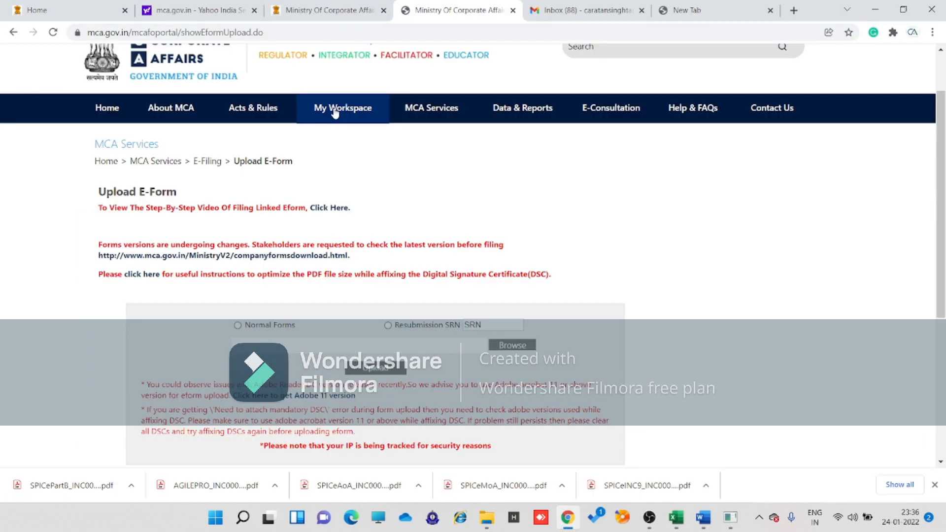
left_click(333, 107)
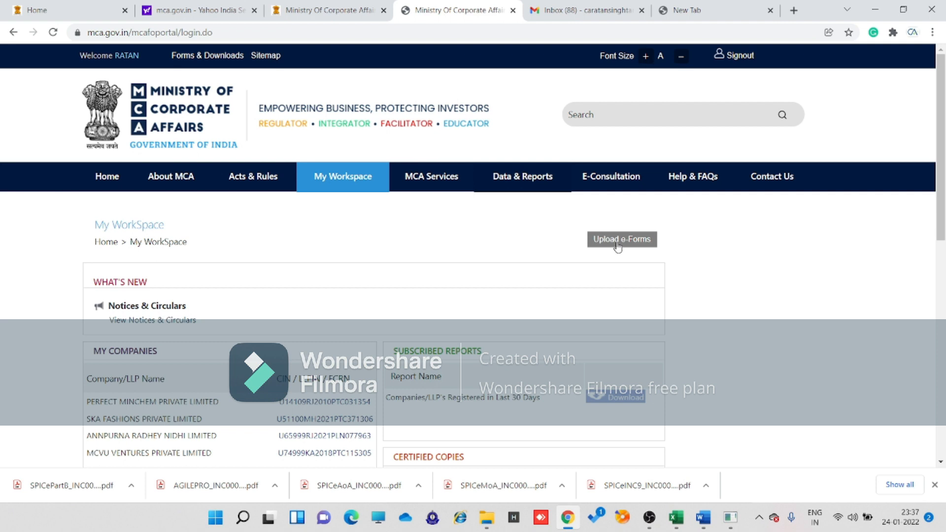
left_click(618, 246)
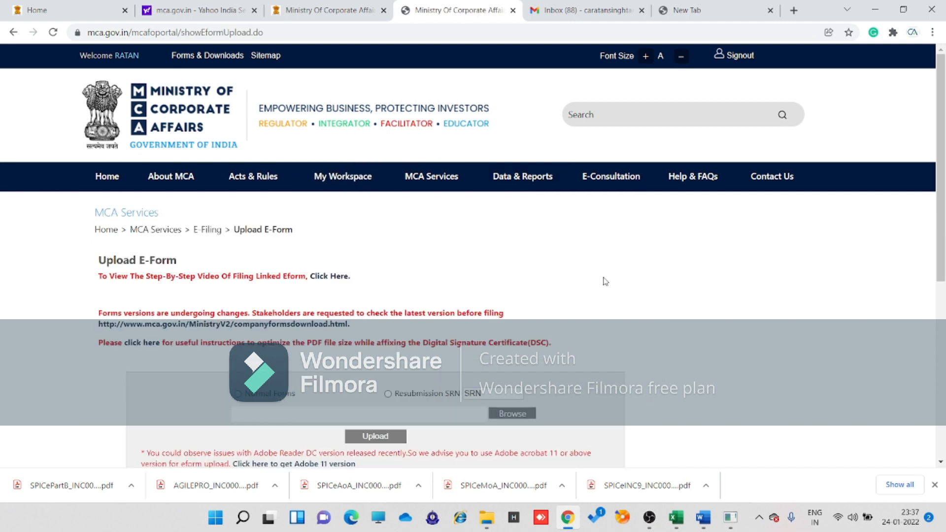
scroll(287, 316, "down", 1)
left_click(238, 333)
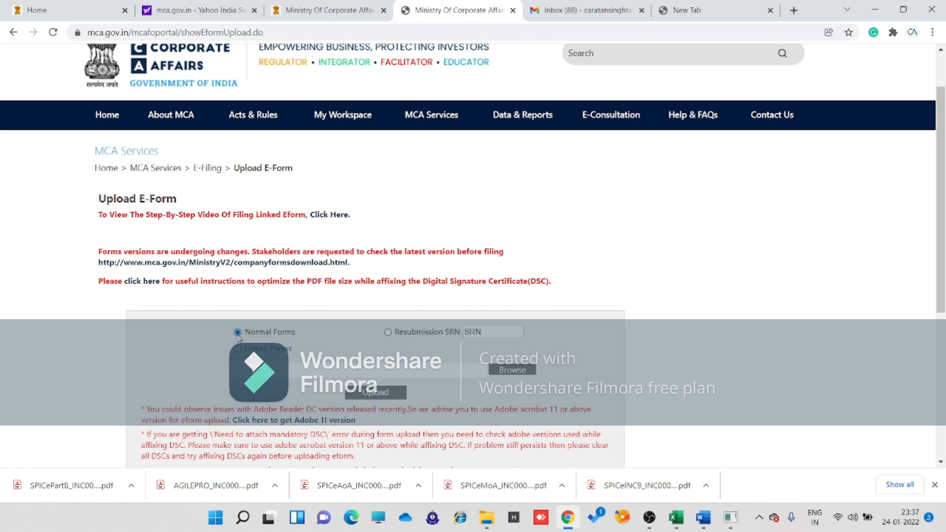
left_click(238, 350)
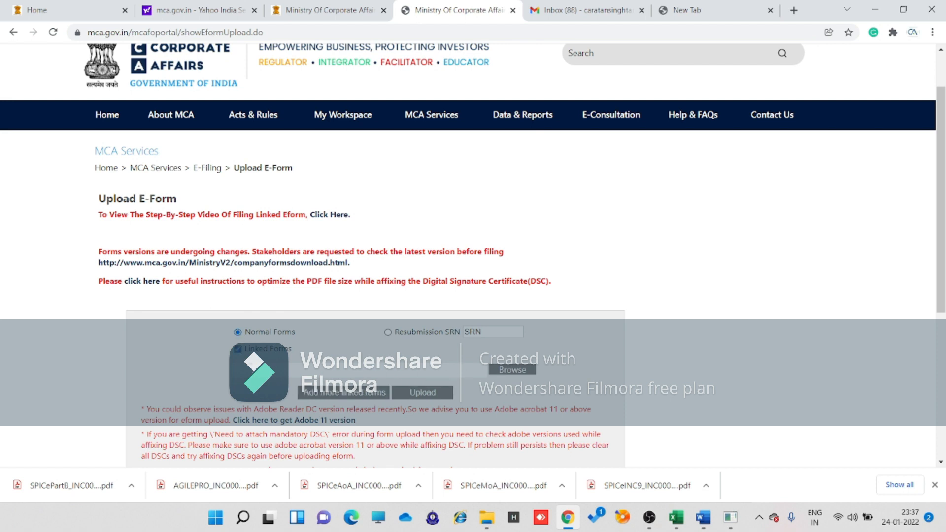
left_click(238, 350)
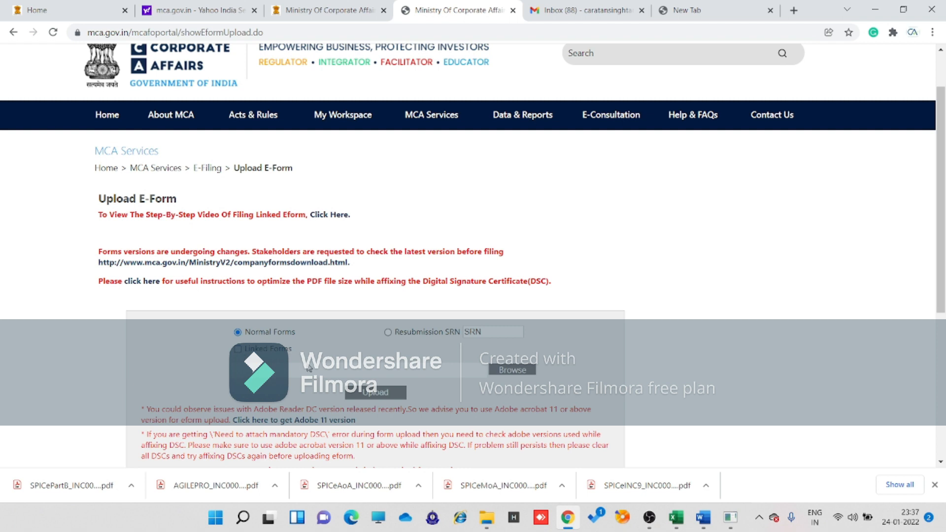
left_click(238, 350)
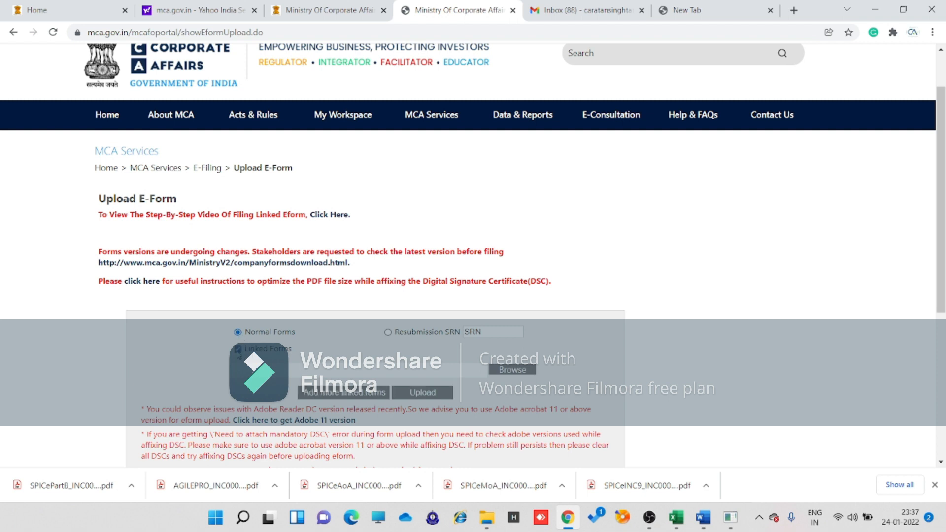
Add four more linked-form rows so five file slots are available.
left_click(329, 395)
left_click(329, 413)
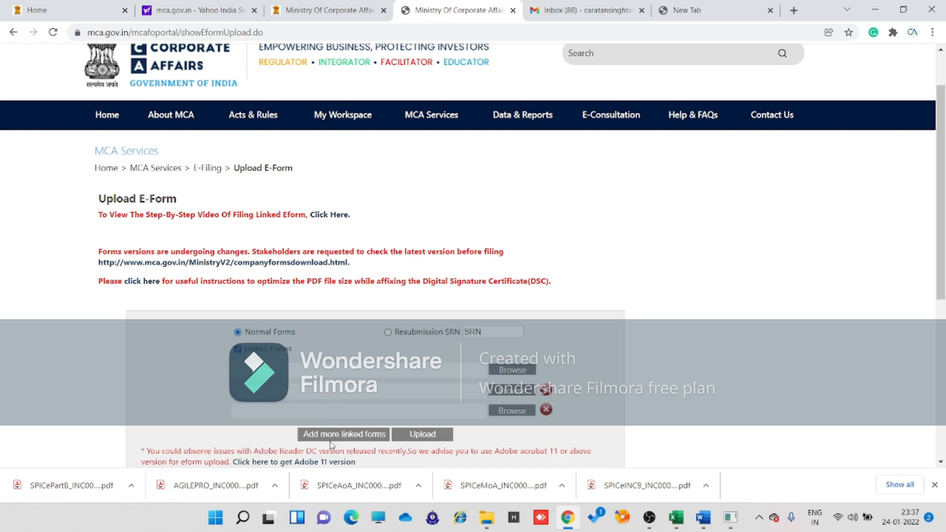
left_click(328, 435)
left_click(348, 454)
scroll(744, 330, "down", 2)
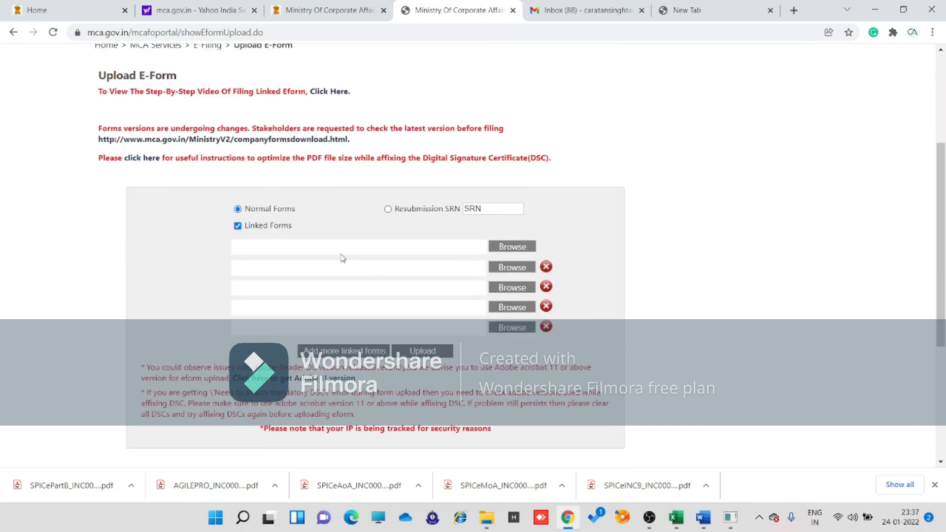
Attach the SPICePartB, SPICeMoA and SPICeAoA PDFs from Downloads to the first three slots.
left_click(337, 267)
left_click(333, 314)
left_click(338, 328)
left_click(520, 247)
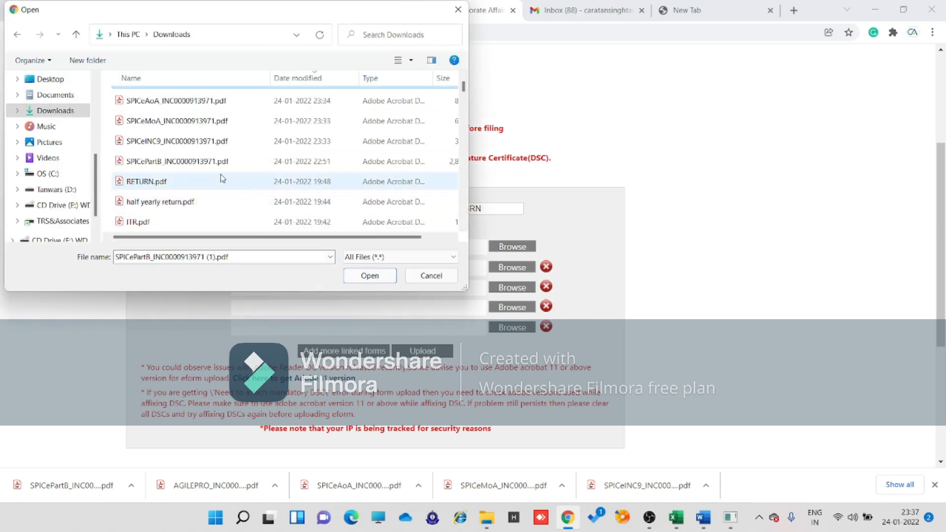
double_click(166, 162)
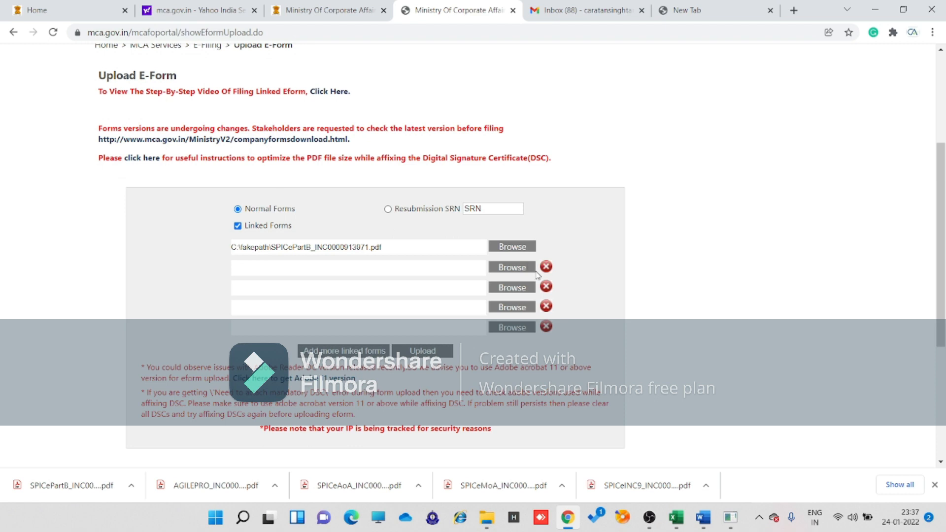
left_click(502, 269)
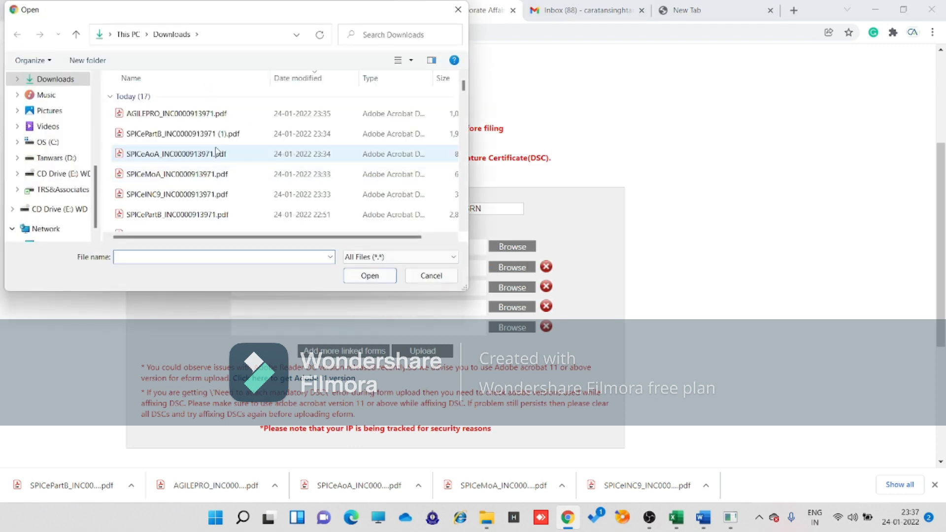
double_click(216, 174)
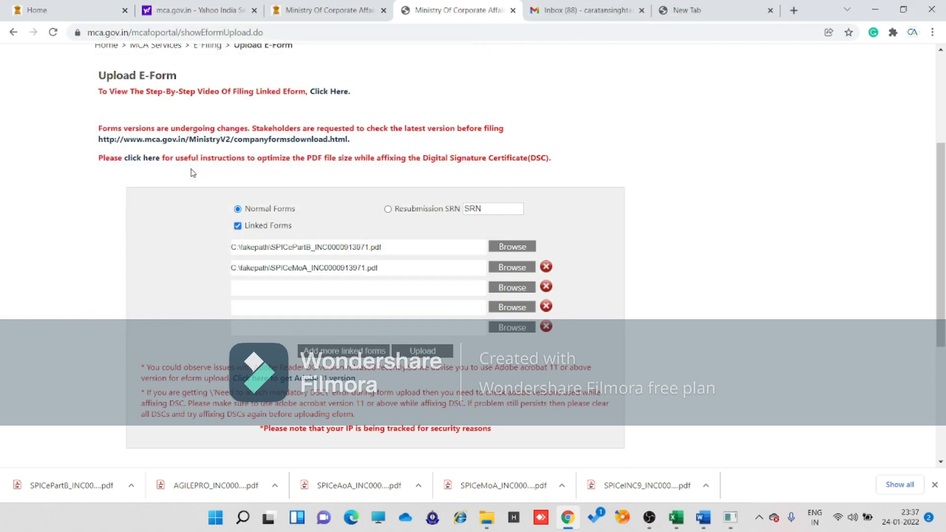
left_click(510, 288)
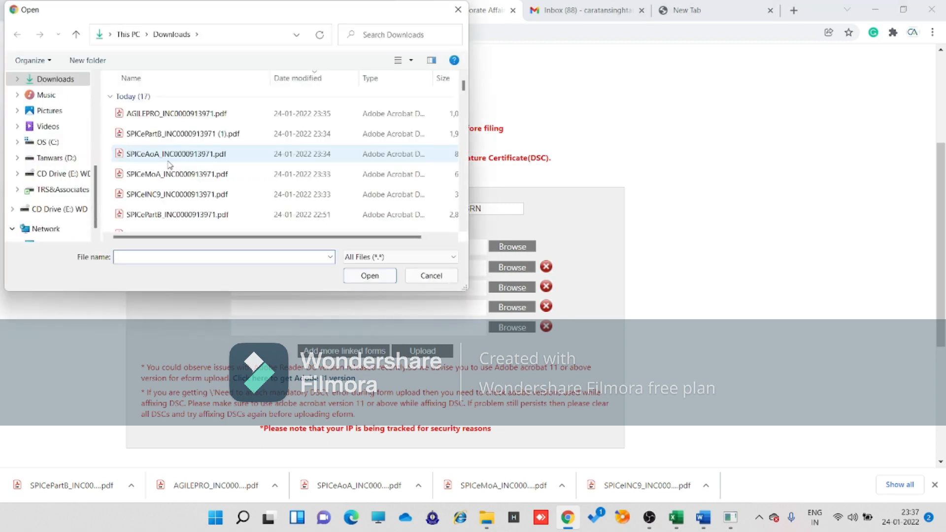
double_click(168, 159)
Attach the AGILEPRO and SPICeINC9 PDFs to slots four and five, then upload all five.
left_click(512, 308)
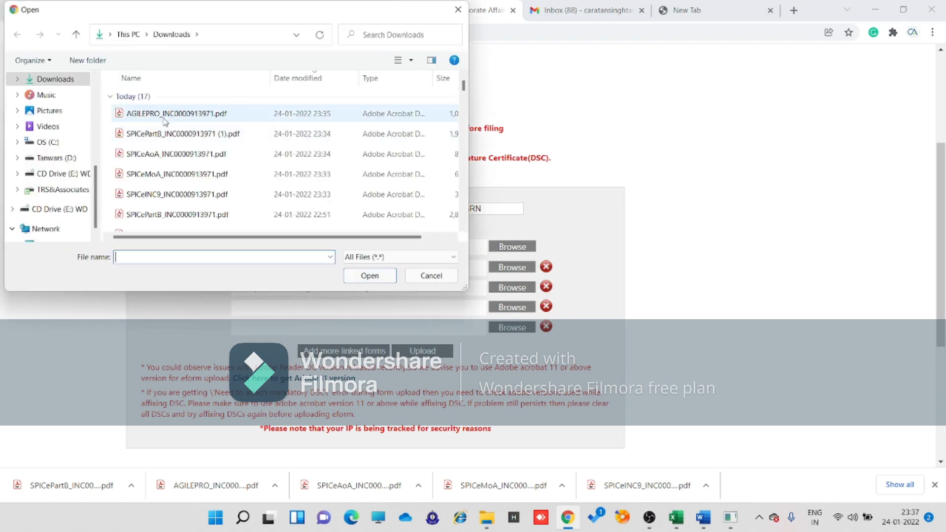
double_click(165, 114)
left_click(501, 329)
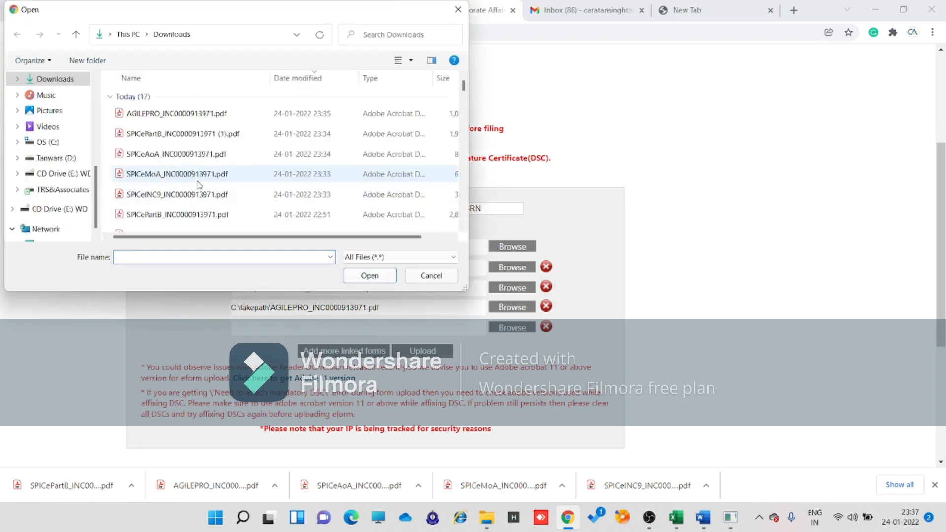
double_click(188, 196)
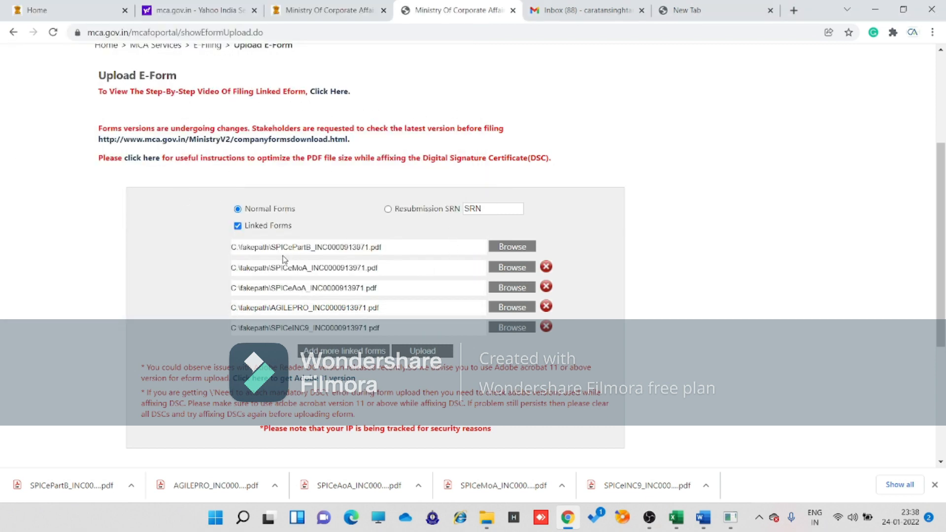
left_click(420, 351)
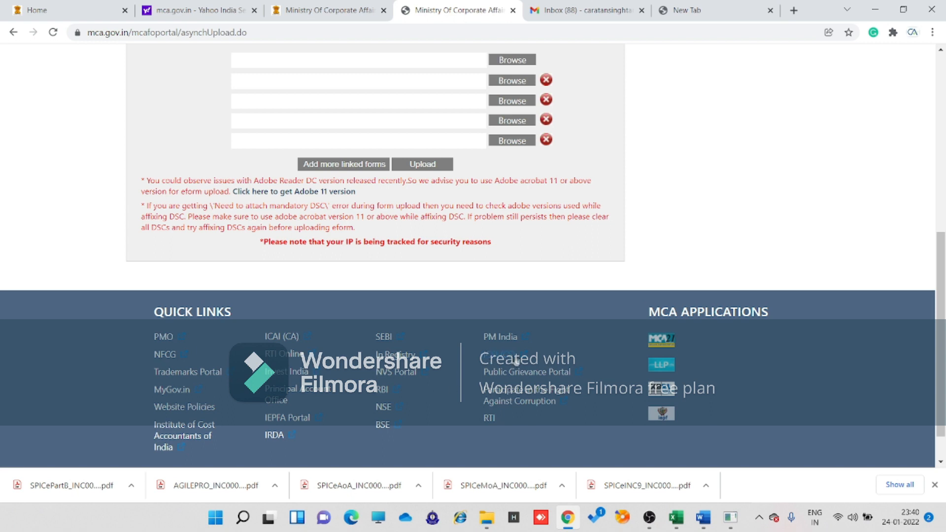
After the upload finishes, move to the MCA Acquire DSC tab and scroll its information page.
left_click(587, 11)
left_click(458, 10)
left_click(327, 10)
mouse_move(446, 177)
scroll(498, 348, "down", 5)
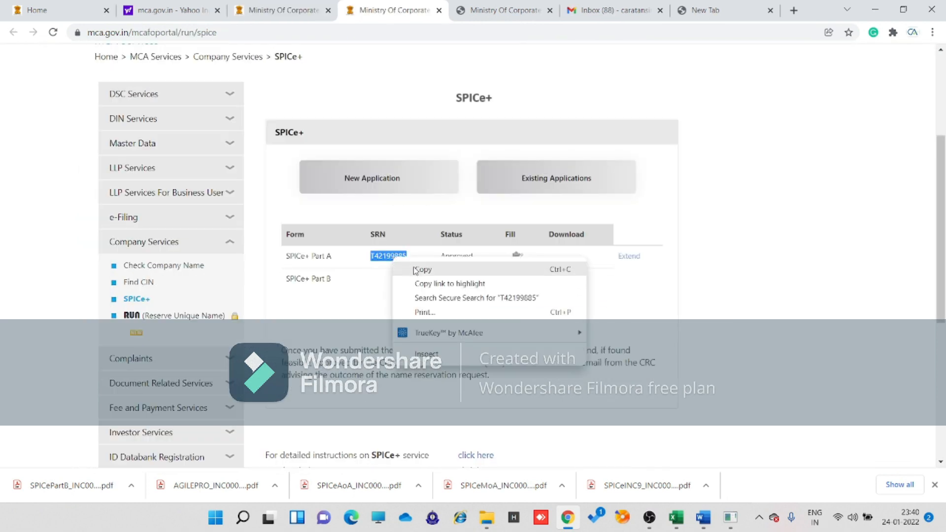
Copy the SPICe+ Part A SRN and submit it on the Track SRN/Transaction Status page.
left_click(416, 270)
scroll(205, 342, "down", 2)
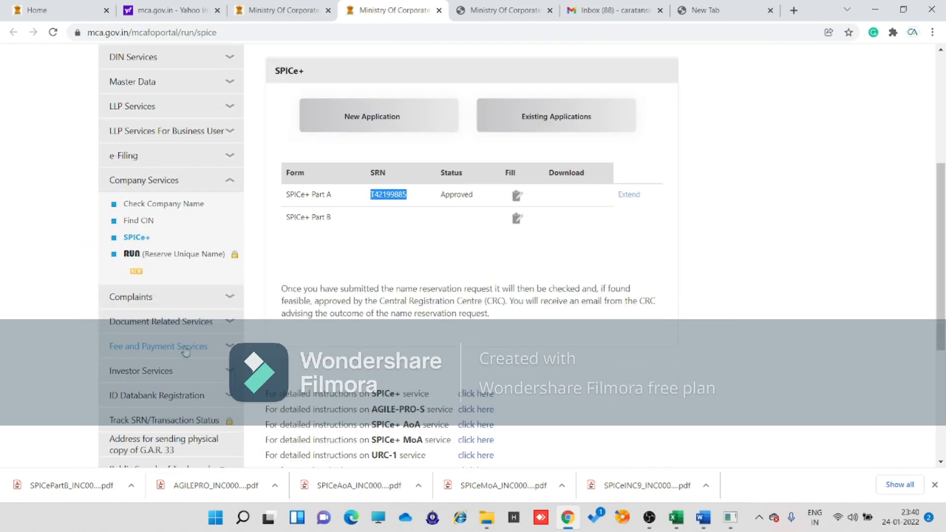
scroll(148, 394, "down", 1)
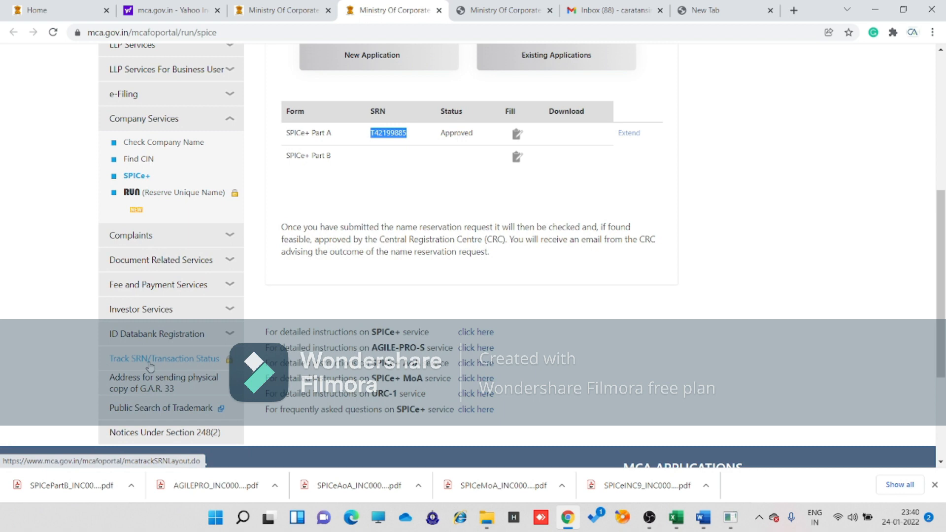
left_click(140, 361)
key("ctrl+v")
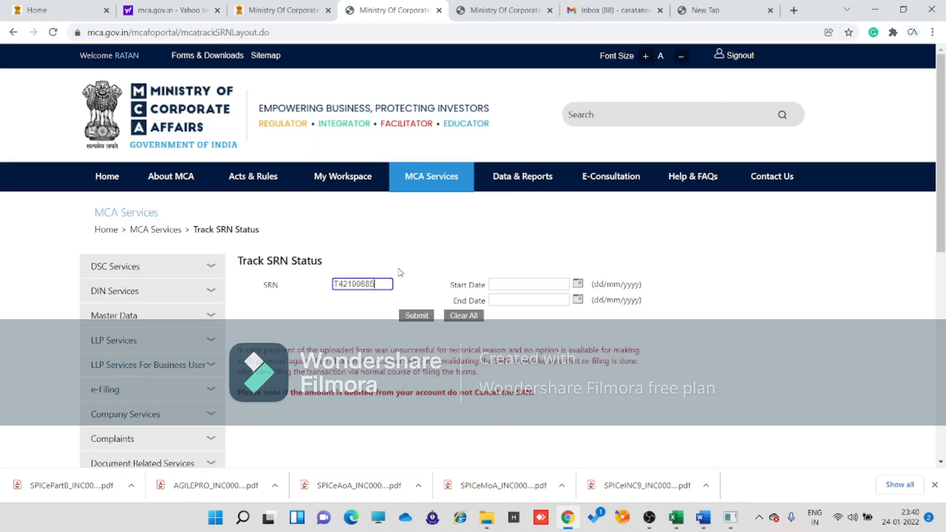
left_click(409, 315)
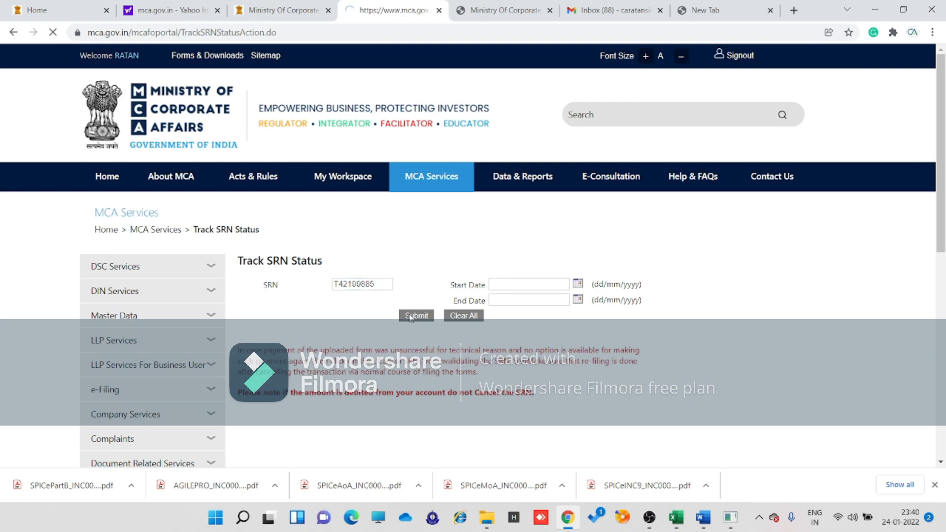
Review the SRN result dated 11/09/2021 showing Paid and Approved, then close the downloads bar.
scroll(474, 344, "down", 2)
scroll(474, 344, "down", 1)
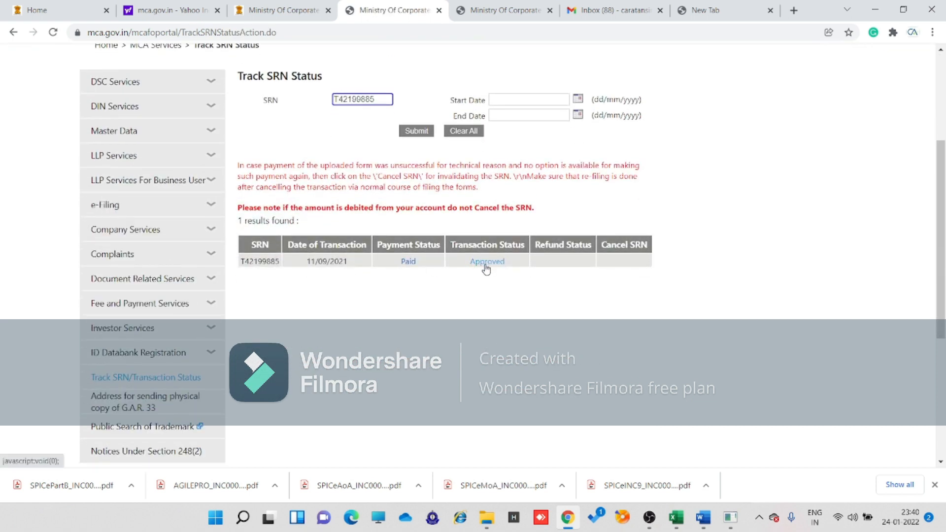
left_click(631, 200)
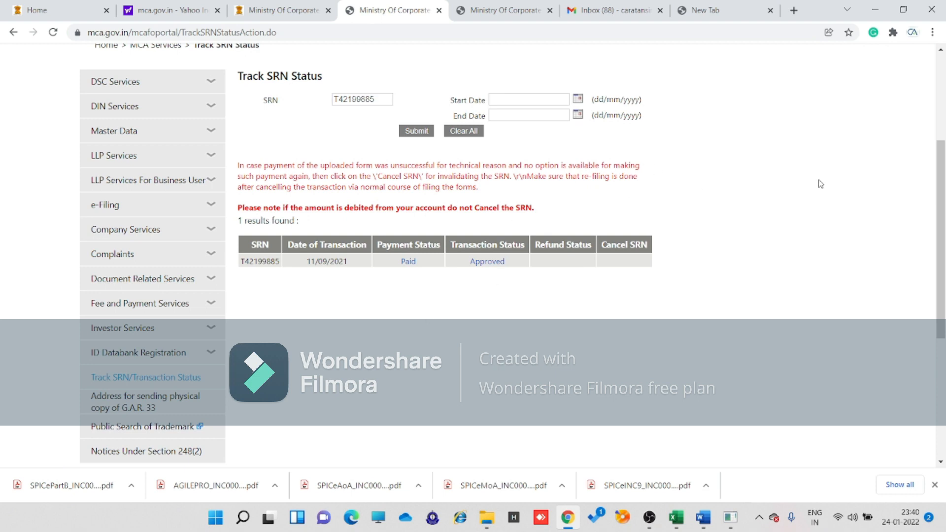
scroll(738, 302, "up", 1)
scroll(734, 302, "up", 4)
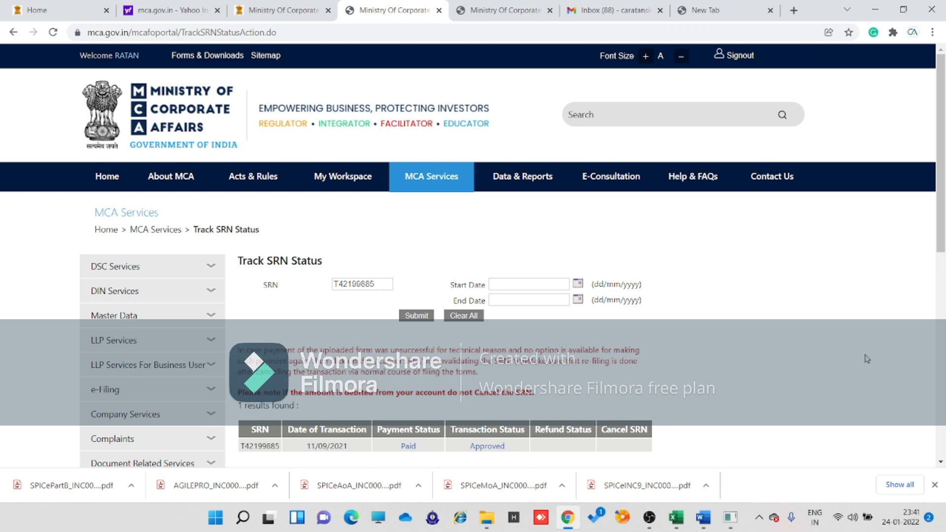
left_click(935, 485)
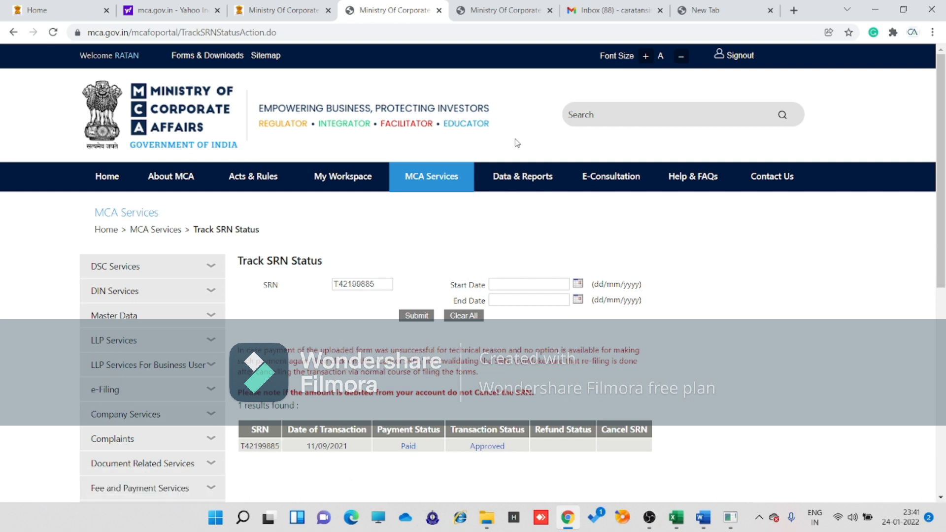
Close the SRN status tab, bring OBS Studio forward and stop the recording.
left_click(439, 9)
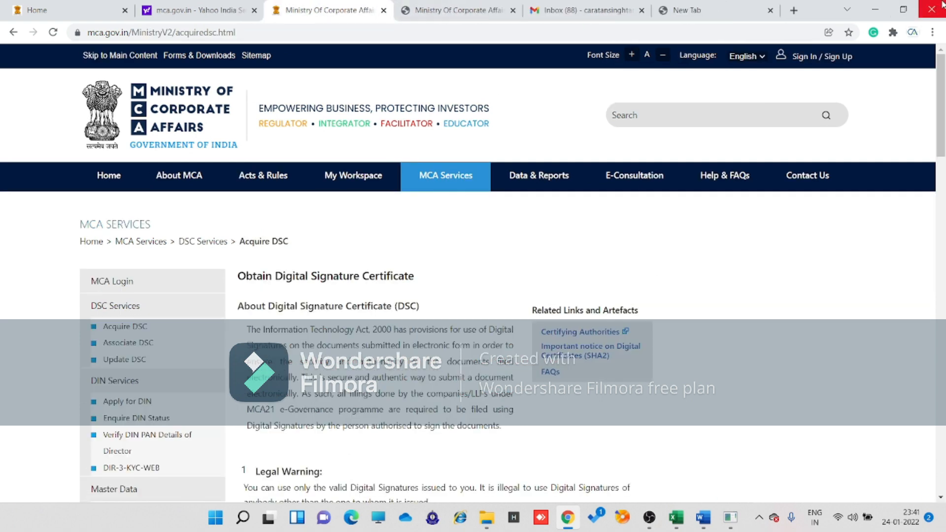
key("alt+Tab")
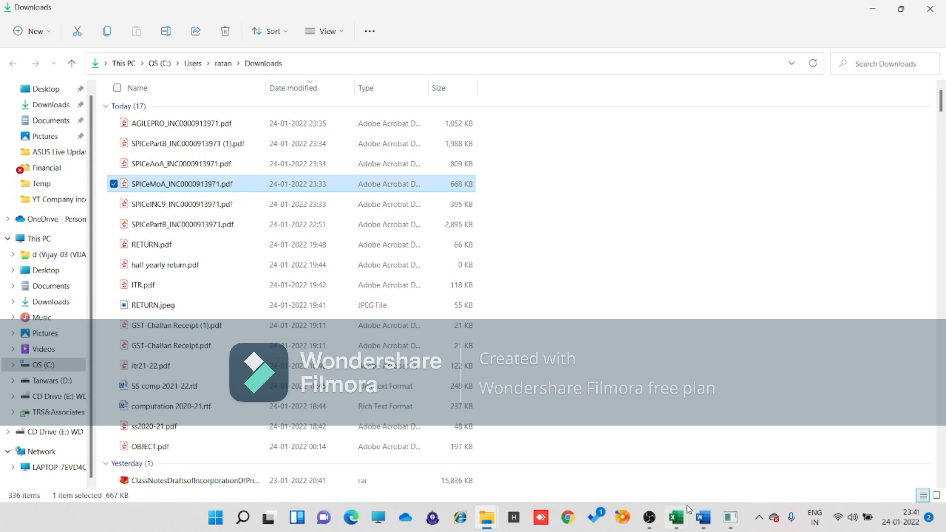
mouse_move(703, 525)
mouse_move(499, 470)
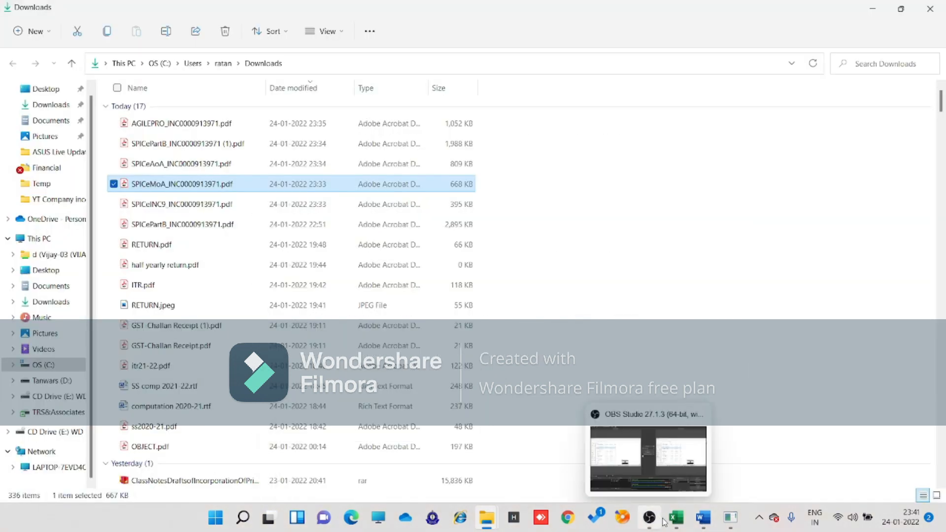
left_click(652, 523)
left_click(856, 452)
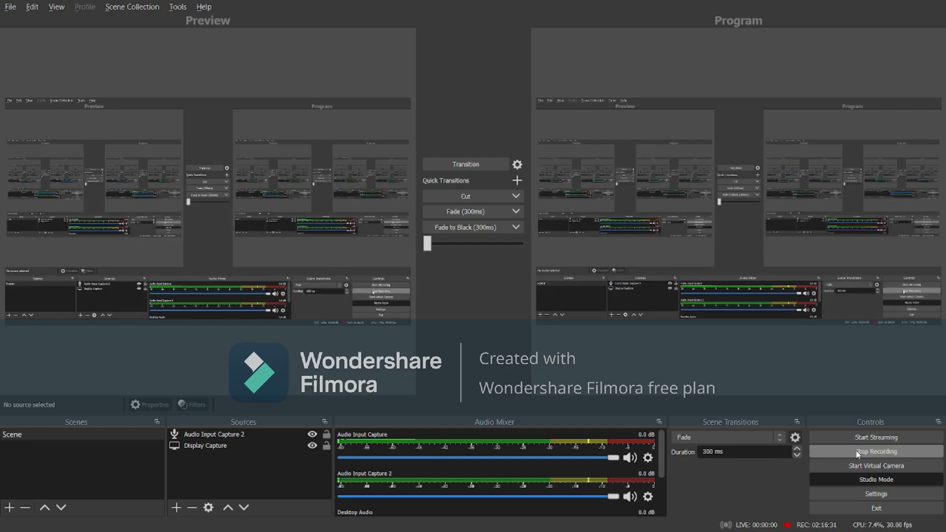